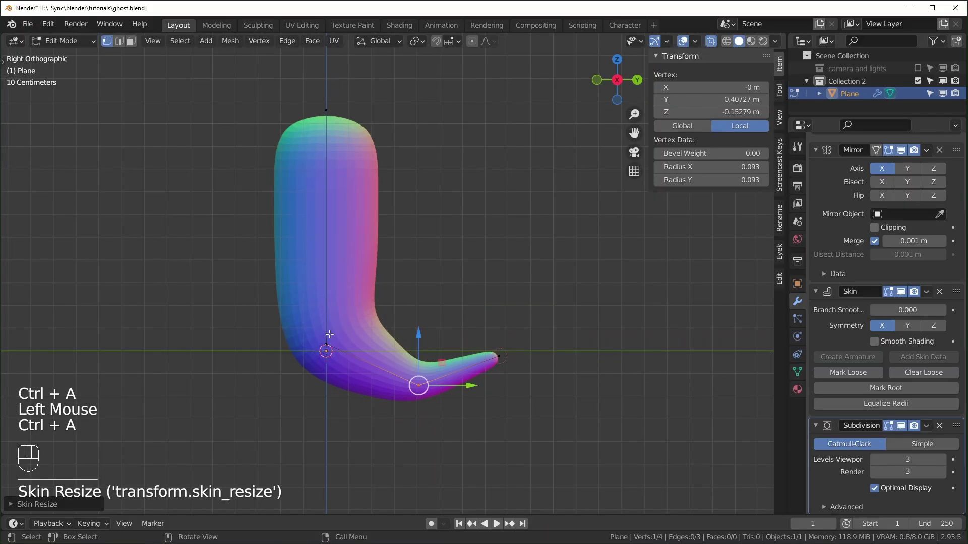
pyautogui.moveTo(454, 105); pyautogui.dragTo(391, 159)
pyautogui.moveTo(440, 102); pyautogui.dragTo(409, 117)
pyautogui.moveTo(426, 151); pyautogui.dragTo(386, 182)
pyautogui.moveTo(420, 142); pyautogui.dragTo(421, 130)
pyautogui.press('KP_1')
pyautogui.moveTo(373, 222); pyautogui.dragTo(323, 262)
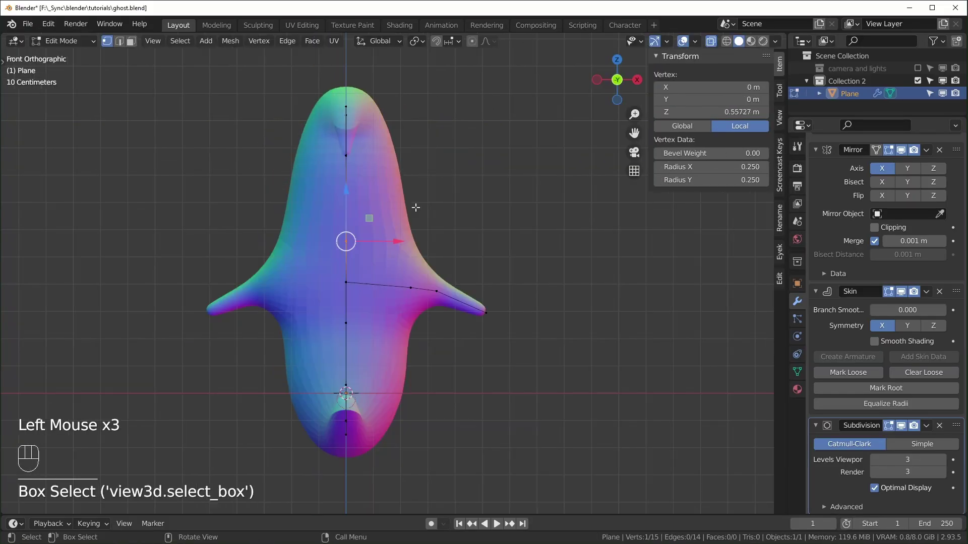
pyautogui.hotkey('ctrl', 'a')
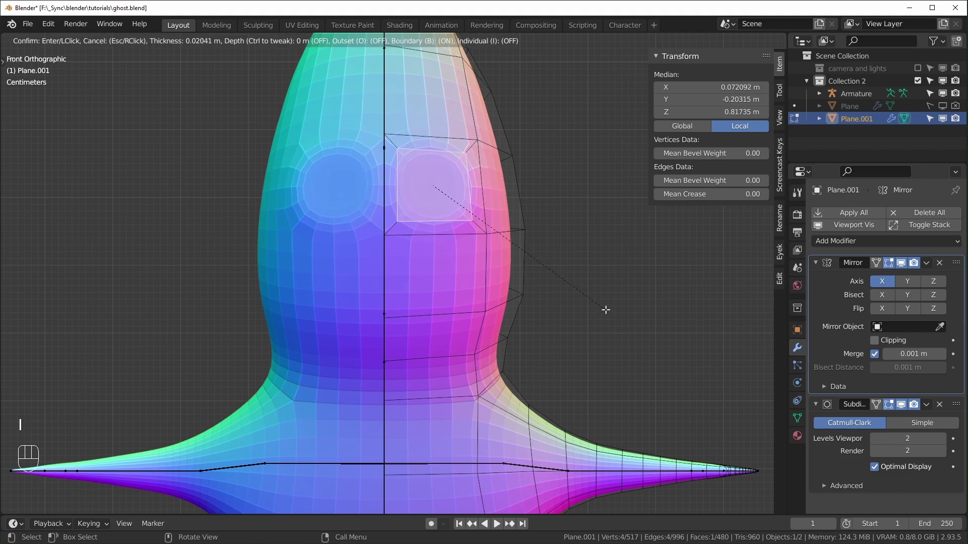
pyautogui.moveTo(620, 358); pyautogui.dragTo(440, 209, button='middle')
pyautogui.moveTo(441, 210); pyautogui.dragTo(417, 250)
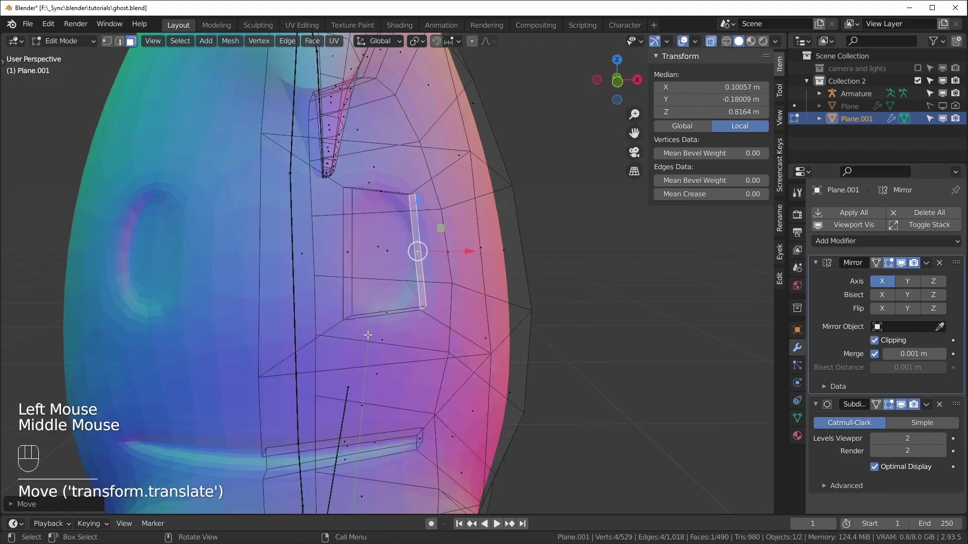
pyautogui.press('KP_1')
pyautogui.click(384, 283)
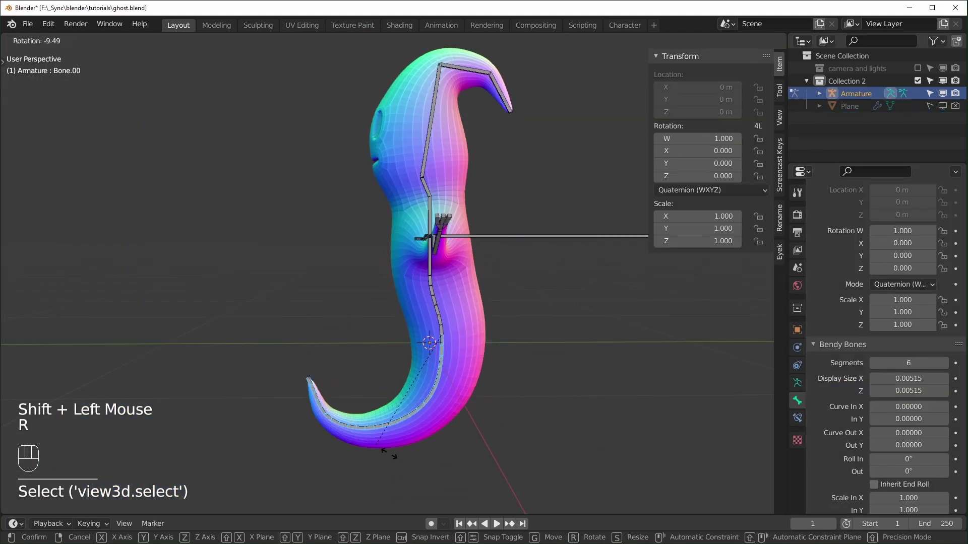
pyautogui.moveTo(336, 208); pyautogui.dragTo(383, 264)
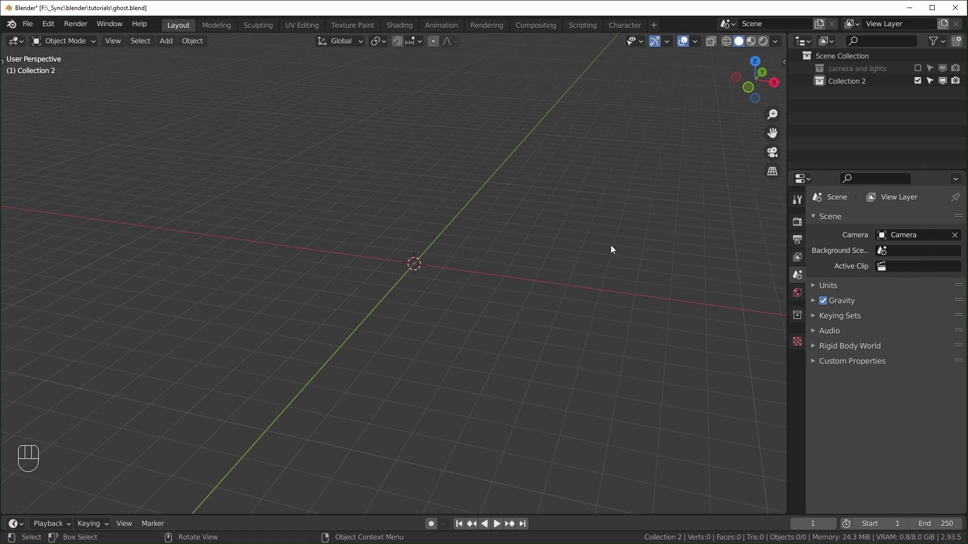
# - Add a mesh plane at the scene origin and enter Edit Mode on it
pyautogui.moveTo(577, 313); pyautogui.dragTo(580, 304, button='middle')
pyautogui.hotkey('shift', 'a')
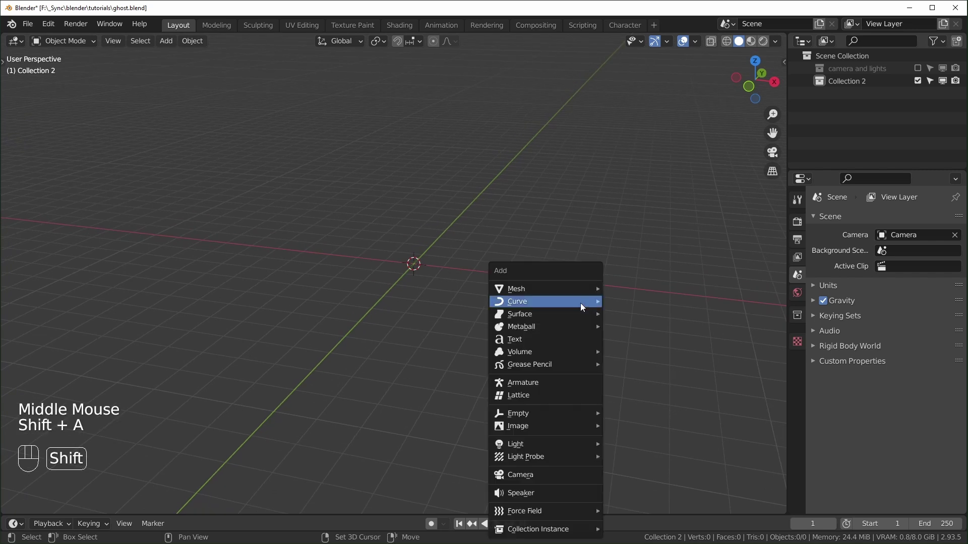
pyautogui.hotkey('shift', 'a')
pyautogui.moveTo(438, 143)
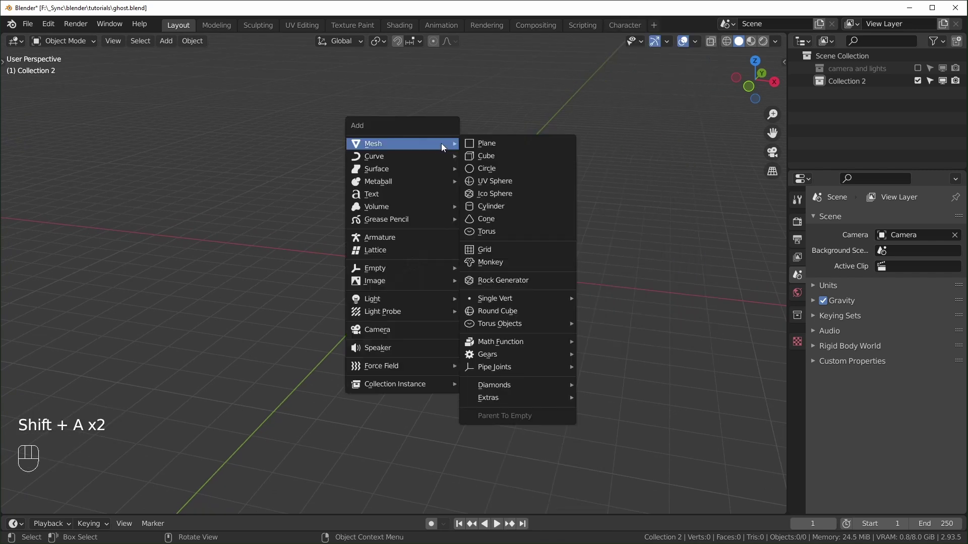
pyautogui.click(493, 145)
pyautogui.scroll(3, 513, 280)
pyautogui.press('Tab')
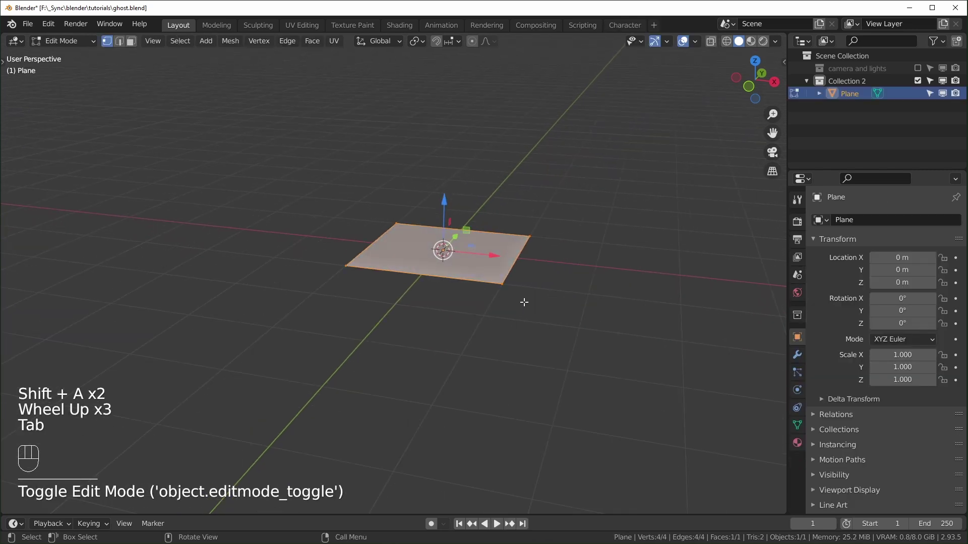
# - Select all of the plane's vertices and merge them At Center into a single vertex
pyautogui.press('a')
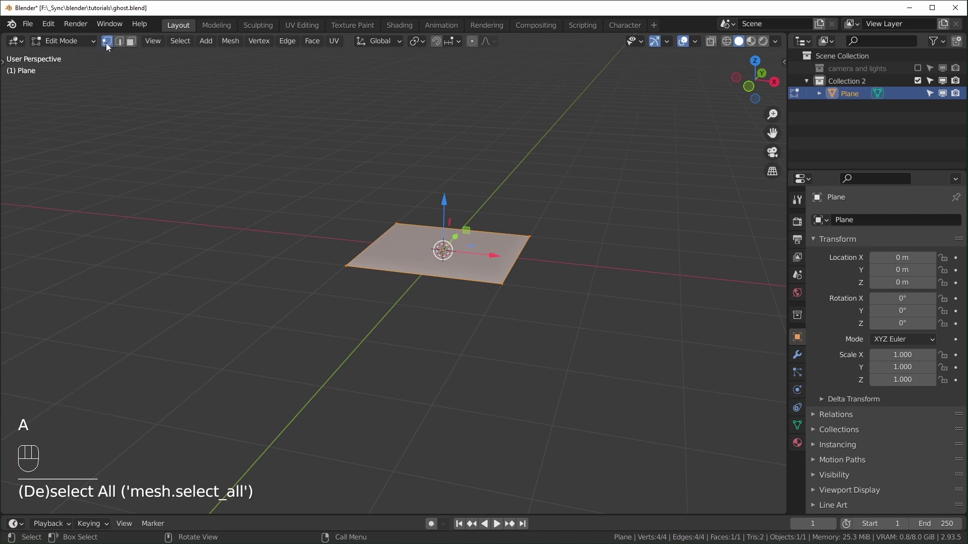
pyautogui.press('m')
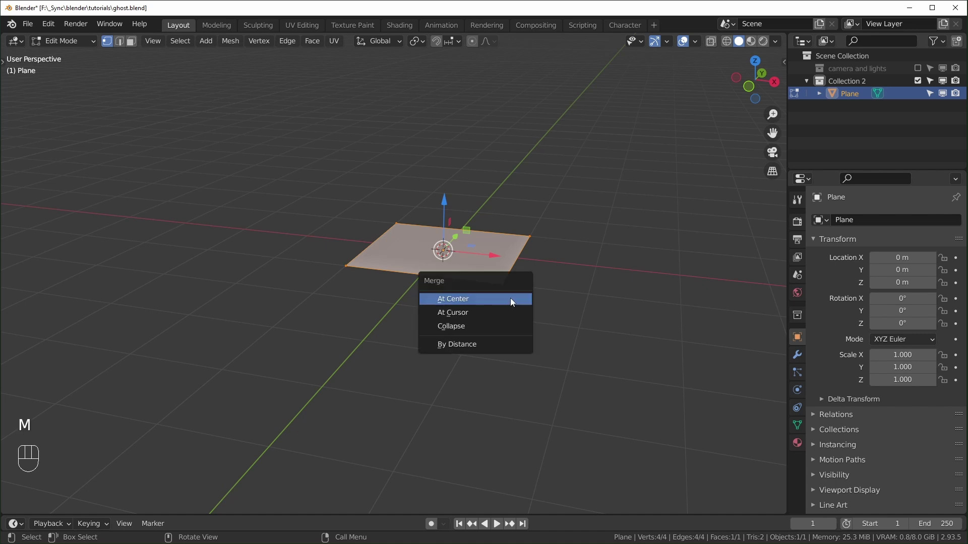
pyautogui.click(472, 297)
pyautogui.scroll(2, 540, 264)
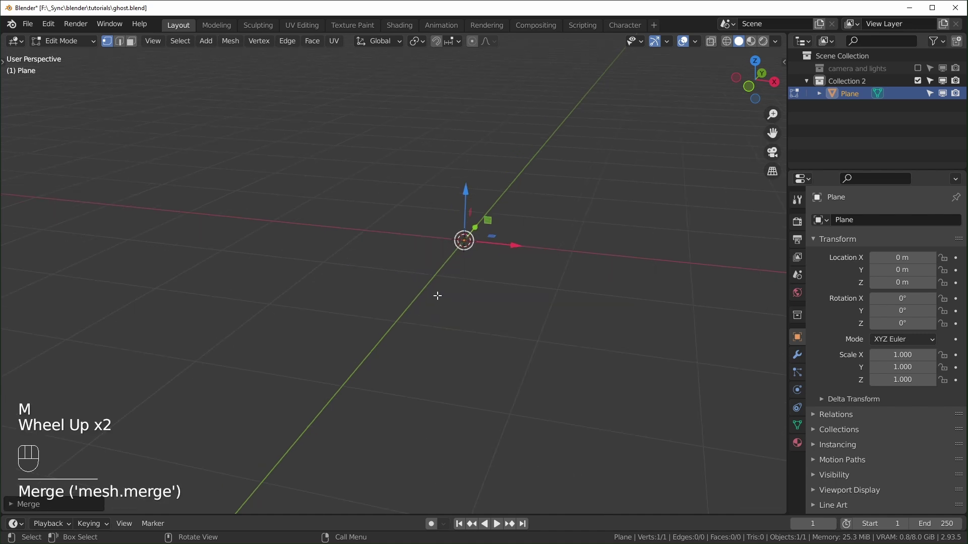
pyautogui.keyDown('shift'); pyautogui.moveTo(547, 247); pyautogui.dragTo(488, 303, button='middle'); pyautogui.keyUp('shift')
pyautogui.moveTo(413, 259); pyautogui.dragTo(375, 279, button='middle')
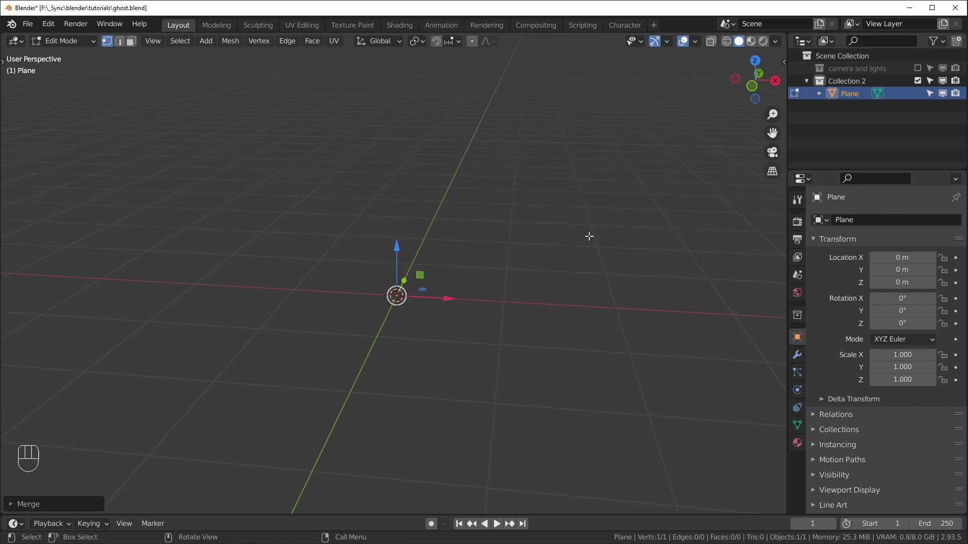
# - Add a Mirror modifier on the X axis and a Skin modifier to the single-vertex mesh
pyautogui.click(797, 357)
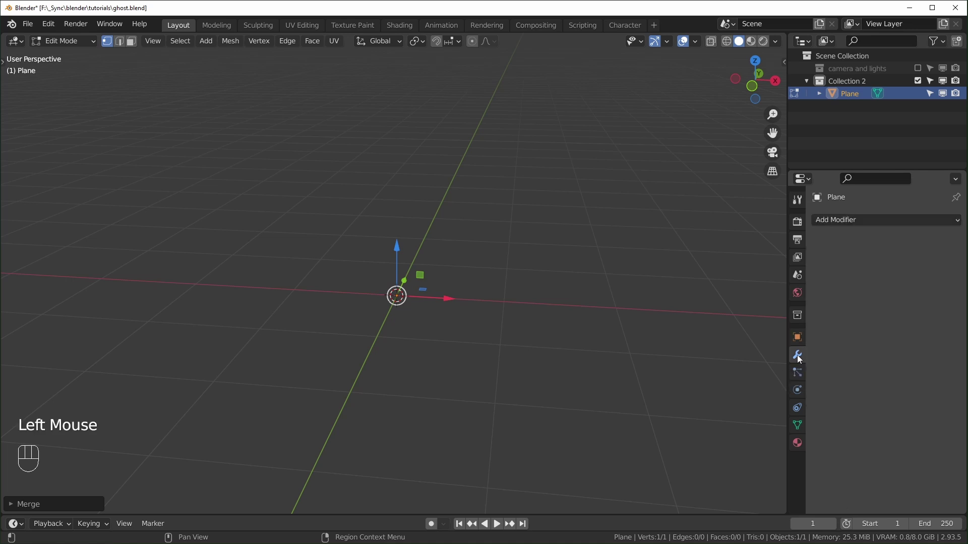
pyautogui.moveTo(839, 170); pyautogui.dragTo(838, 117)
pyautogui.click(837, 167)
pyautogui.click(716, 310)
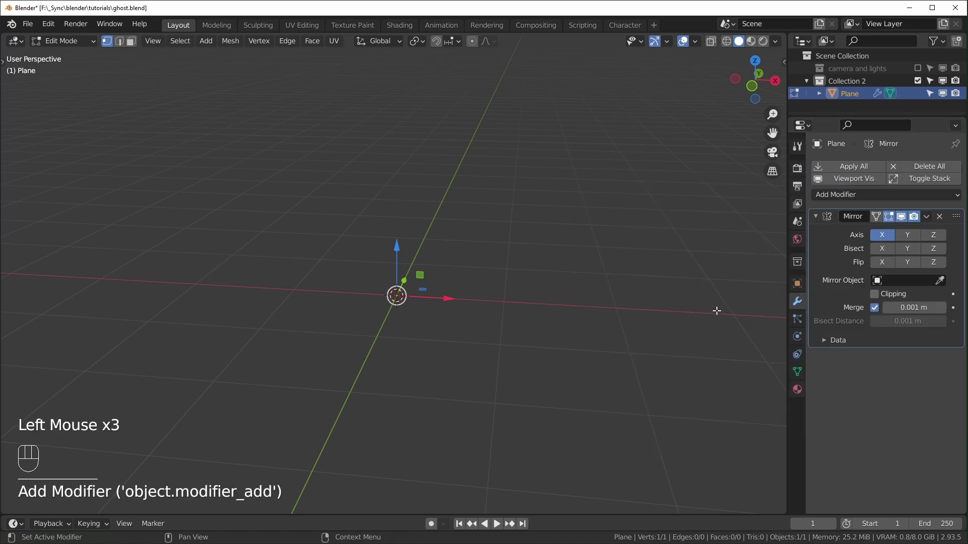
pyautogui.click(876, 195)
pyautogui.click(716, 394)
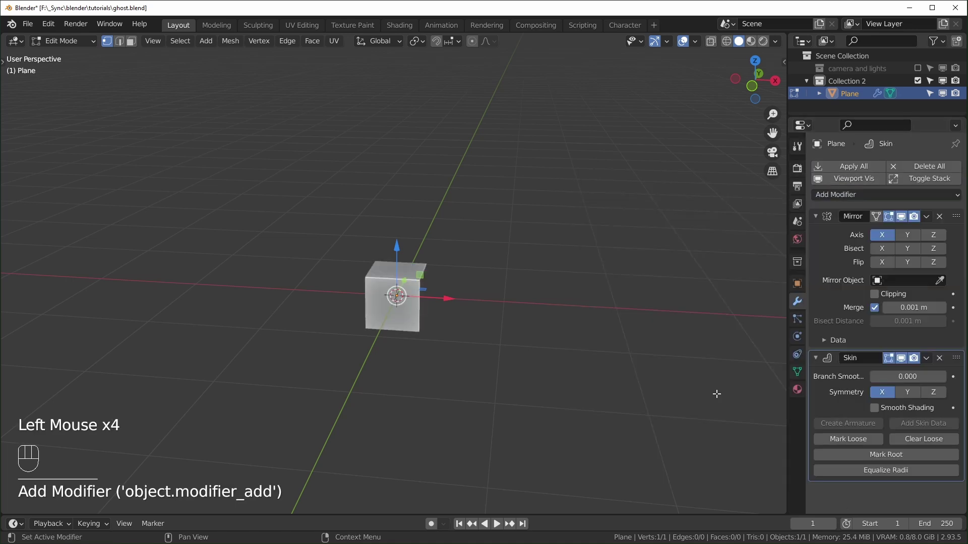
# - Add a Subdivision Surface modifier after the Skin modifier, with viewport and render levels both set to 3
pyautogui.click(870, 194)
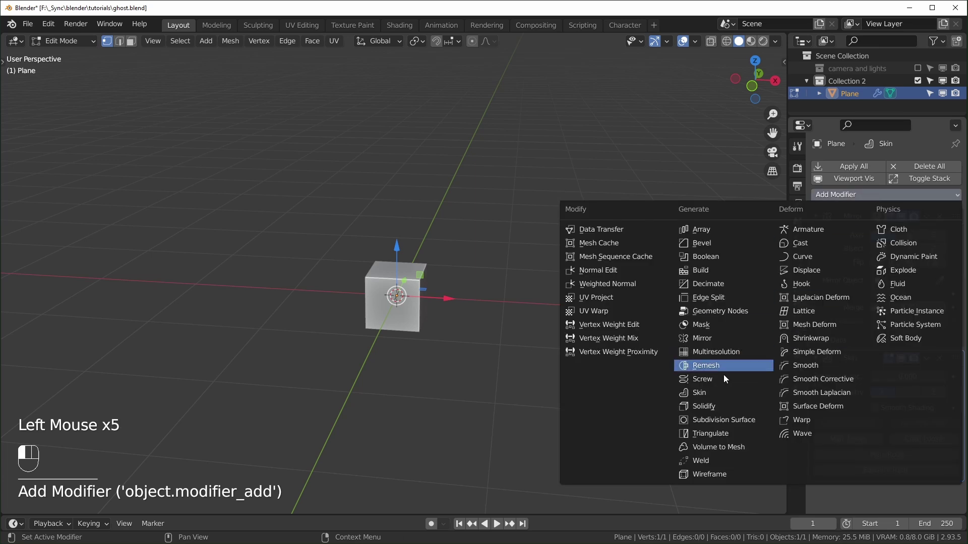
pyautogui.click(702, 421)
pyautogui.scroll(-4, 881, 440)
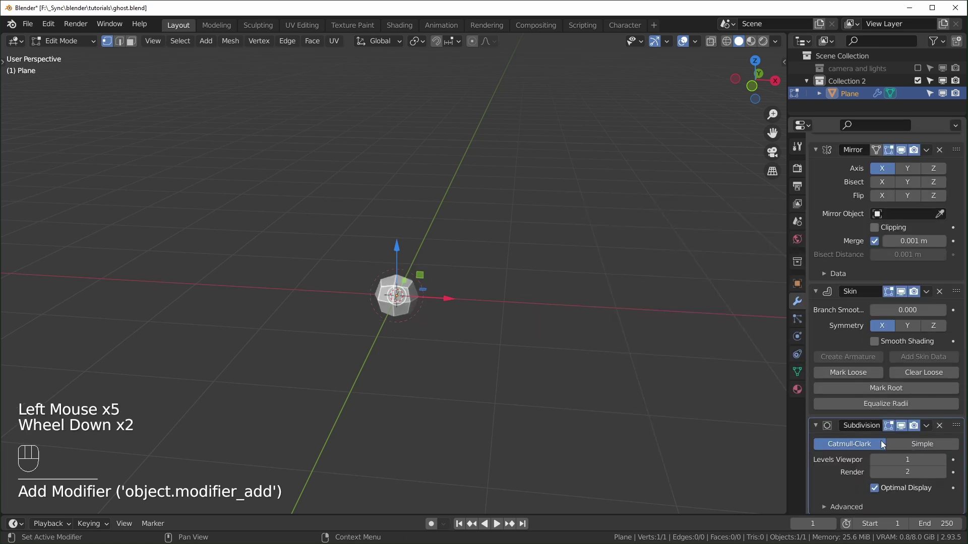
pyautogui.click(942, 460)
pyautogui.click(943, 460)
pyautogui.click(942, 473)
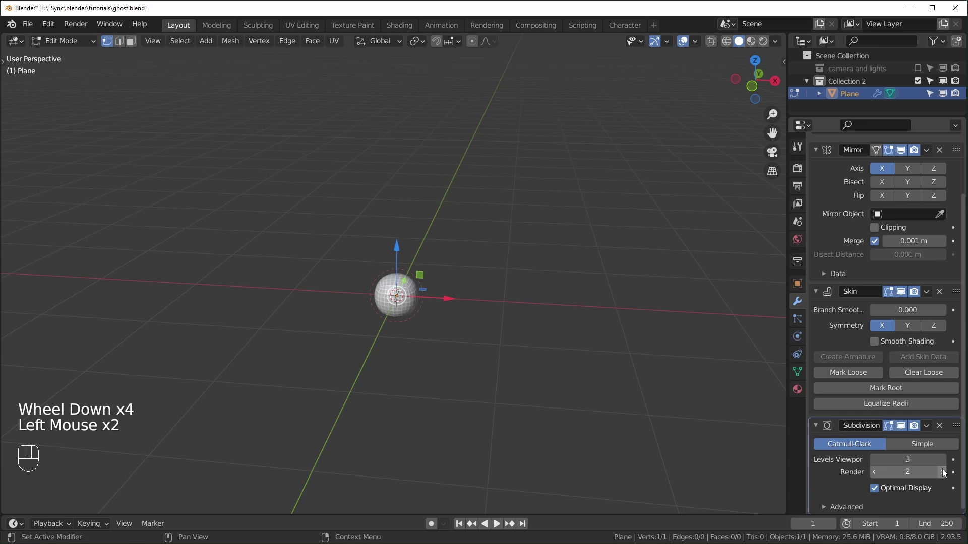
# - Turn on X-ray display in the viewport for seeing the vertex inside the skin
pyautogui.scroll(2, 499, 333)
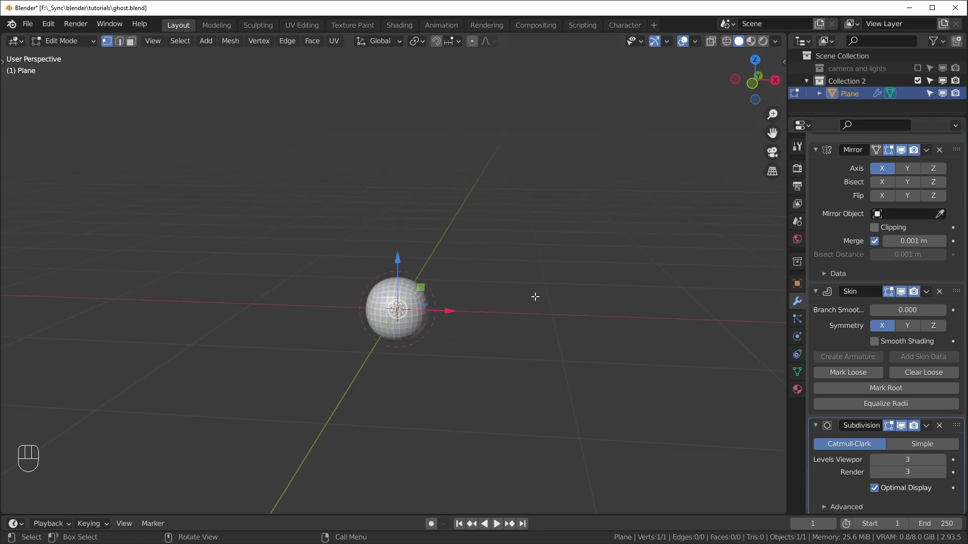
pyautogui.hotkey('alt', 'z')
pyautogui.hotkey('alt', 'z')
pyautogui.hotkey('alt', 'z')
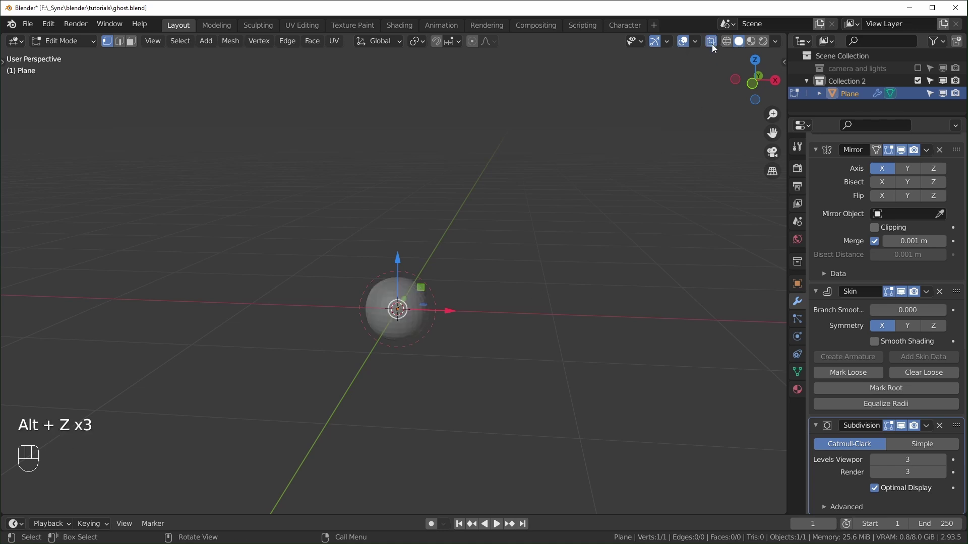
pyautogui.scroll(4, 425, 373)
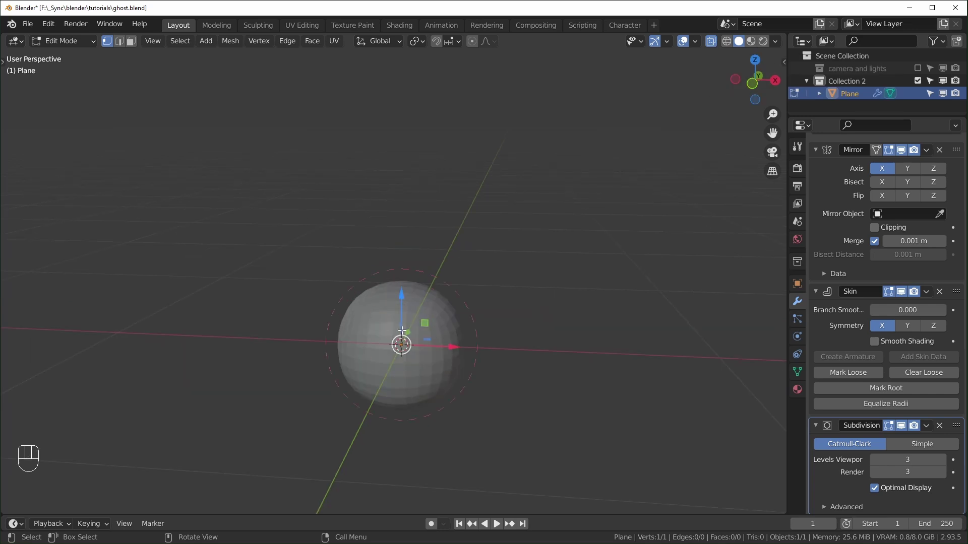
# - Set the viewport shading lighting to MatCap and choose the rainbow-coloured normal matcap
pyautogui.click(777, 41)
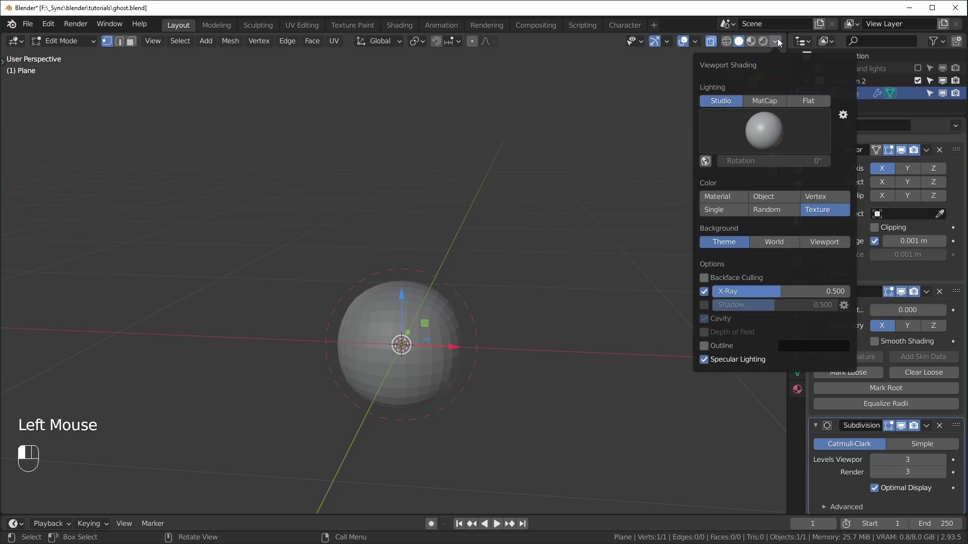
pyautogui.click(763, 99)
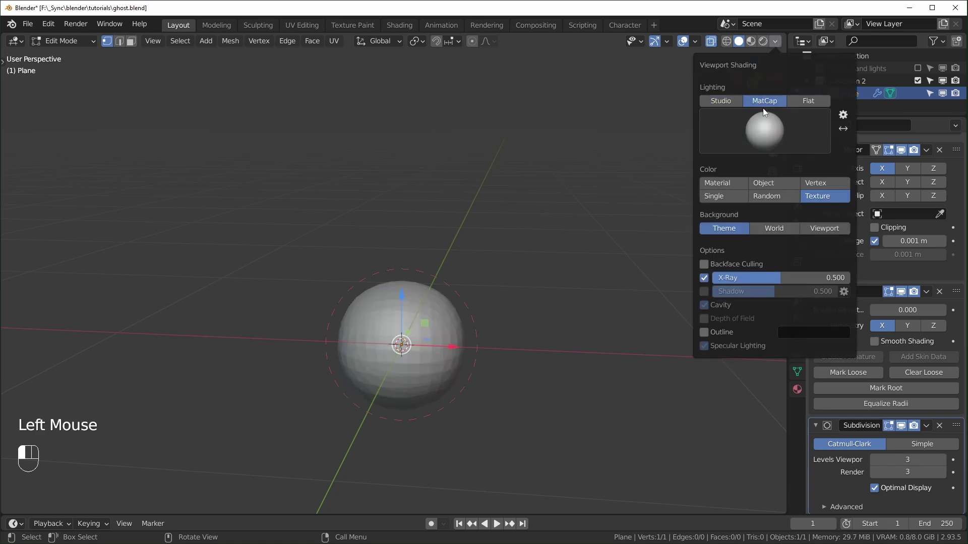
pyautogui.click(770, 130)
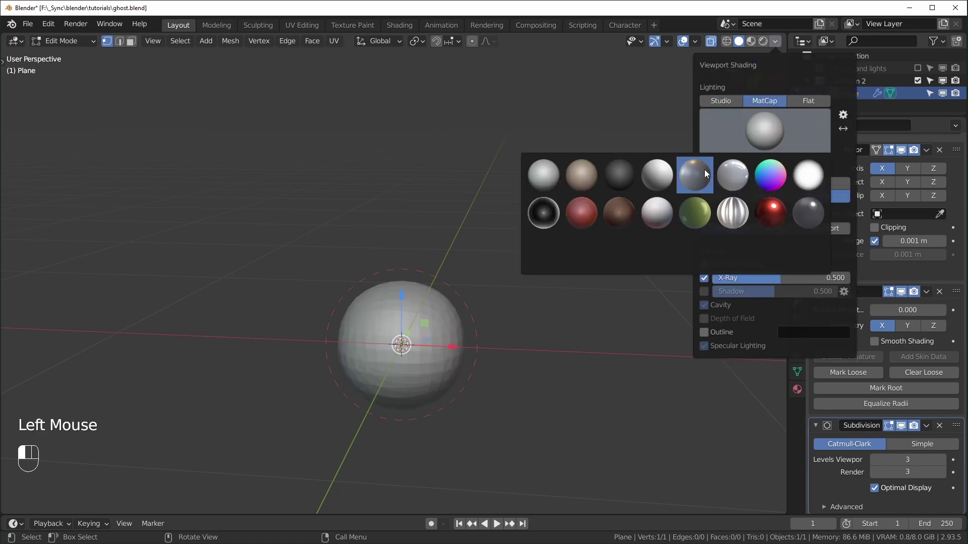
pyautogui.click(779, 181)
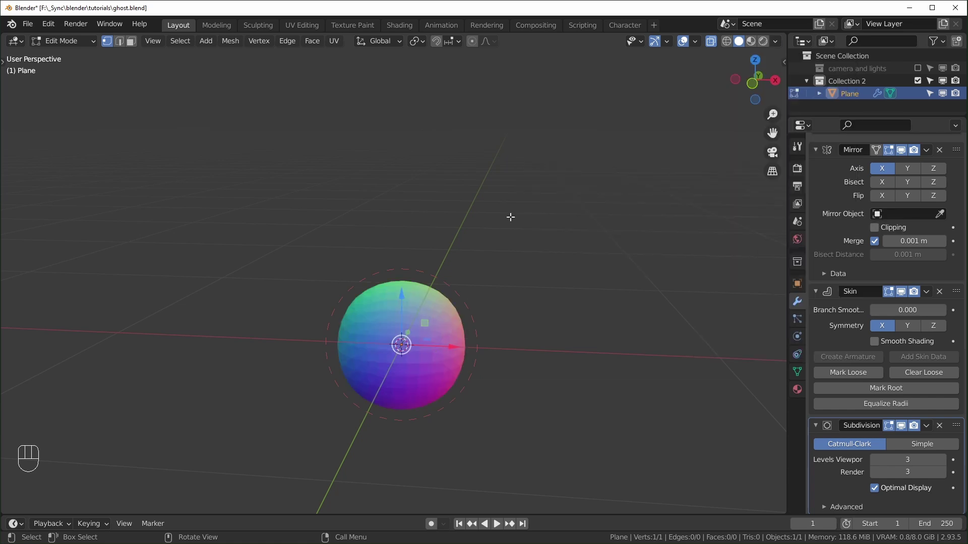
# - In Edit Mode, move the single vertex up the Z axis and extrude it straight down to just above the origin
pyautogui.moveTo(536, 333); pyautogui.dragTo(439, 366, button='middle')
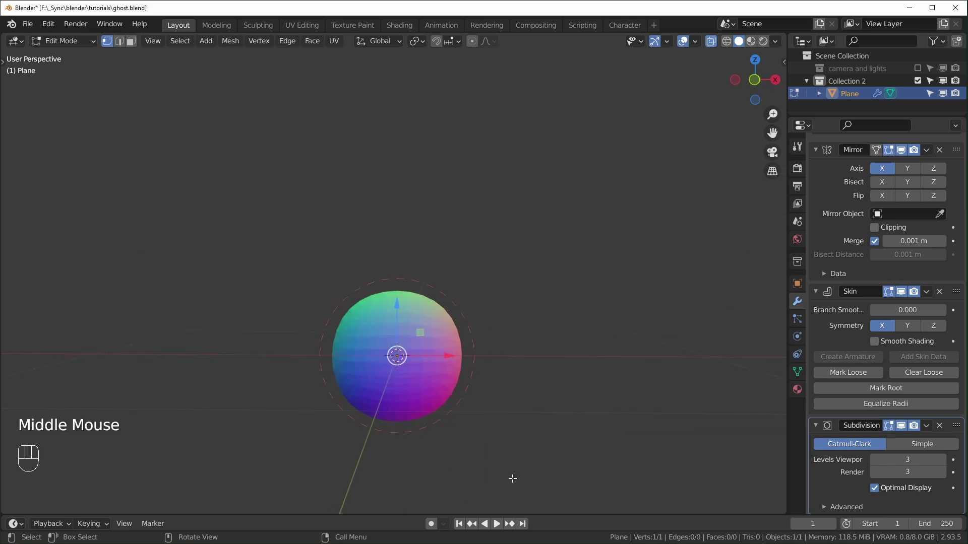
pyautogui.scroll(-2, 479, 383)
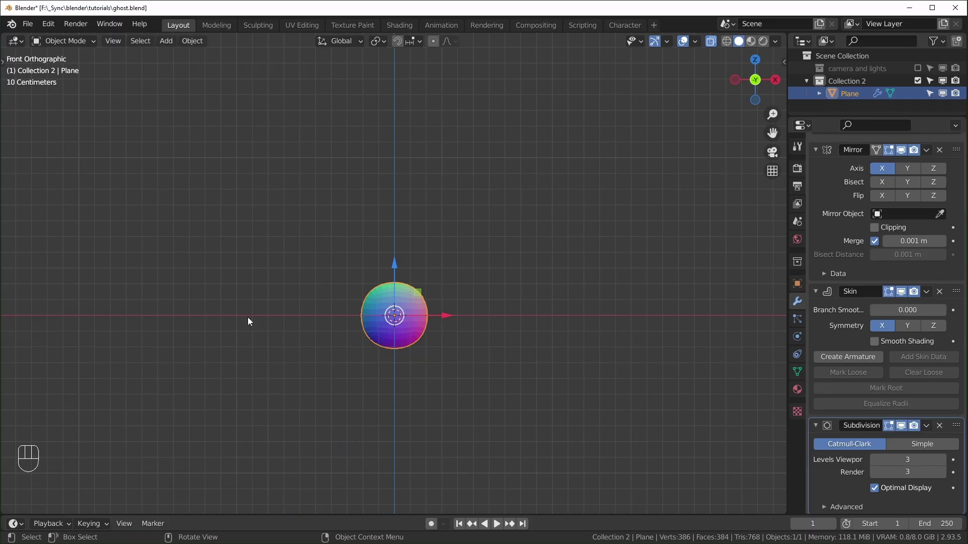
pyautogui.press('Tab')
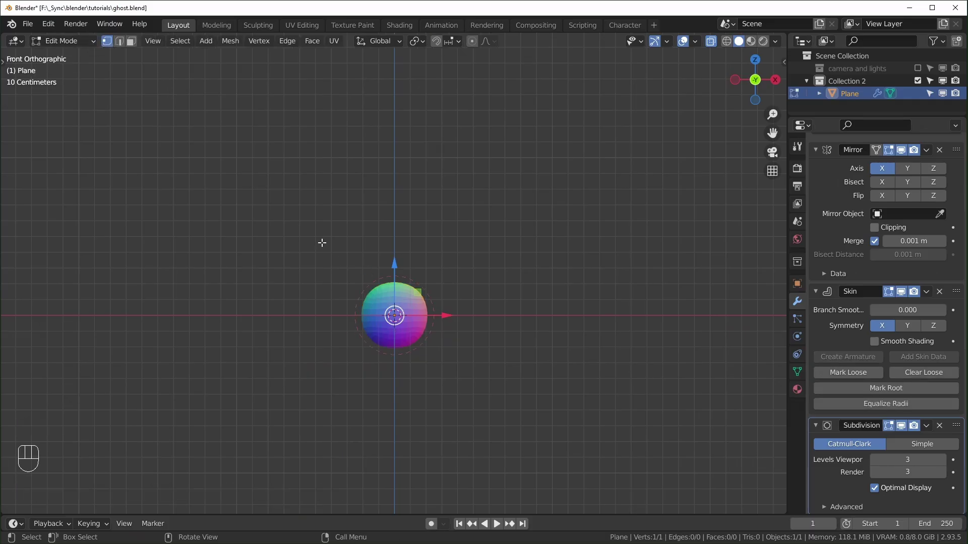
pyautogui.moveTo(310, 236); pyautogui.dragTo(509, 411)
pyautogui.moveTo(392, 270); pyautogui.dragTo(397, 133)
pyautogui.scroll(1, 447, 229)
pyautogui.keyDown('shift'); pyautogui.moveTo(448, 228); pyautogui.dragTo(457, 248, button='middle'); pyautogui.keyUp('shift')
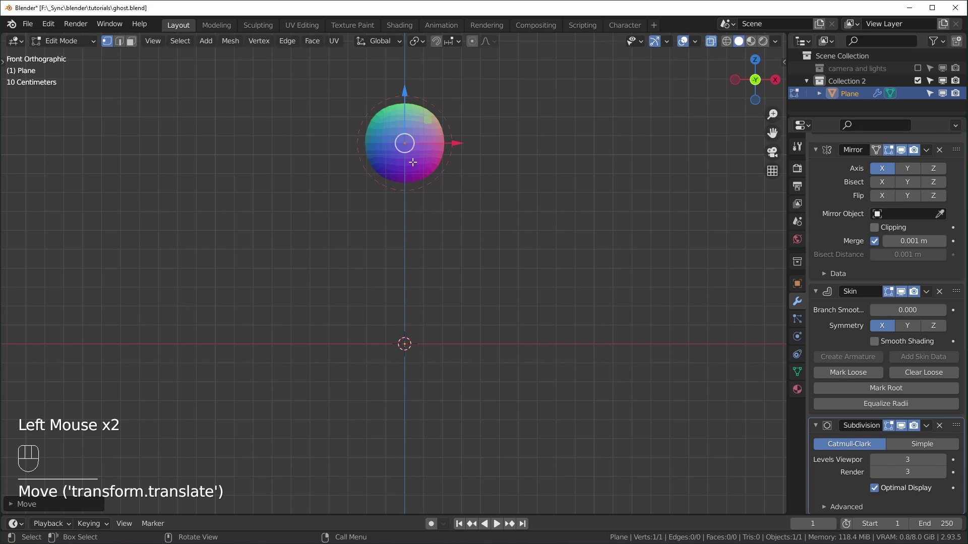
pyautogui.press('e')
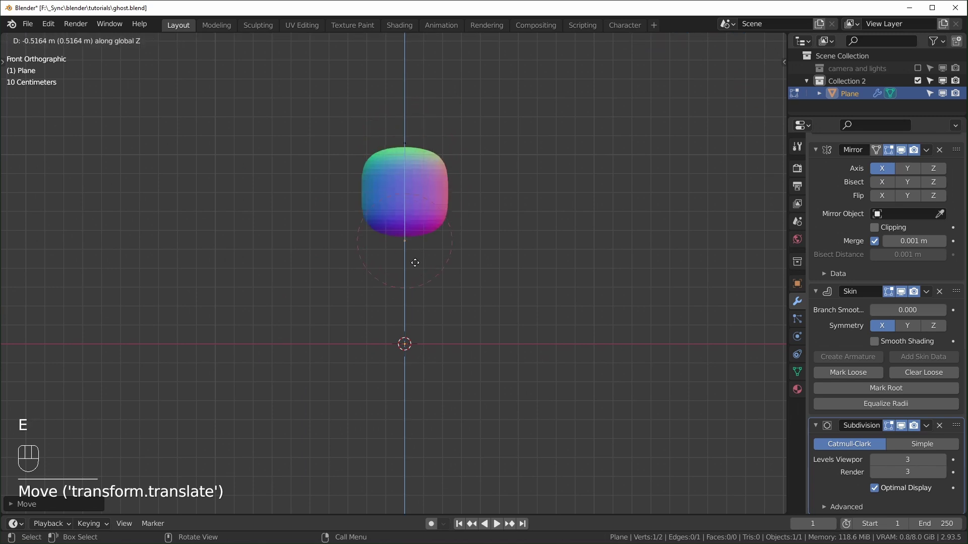
pyautogui.click(420, 359)
# - From the right side view, extrude the lower vertex twice towards positive Y, forming a tail that dips and curves up at its end
pyautogui.moveTo(542, 326); pyautogui.dragTo(395, 343, button='middle')
pyautogui.press('KP_3')
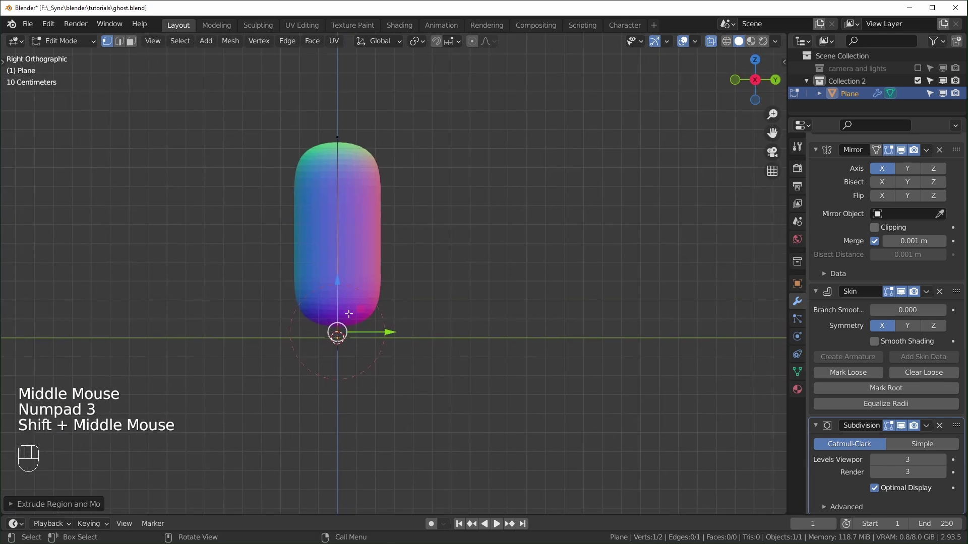
pyautogui.press('e')
pyautogui.click(476, 342)
pyautogui.press('e')
pyautogui.click(529, 322)
# - Shrink the skin at the tail's end vertex to a radius of about 0.036
pyautogui.moveTo(574, 294); pyautogui.dragTo(427, 394)
pyautogui.moveTo(506, 328); pyautogui.dragTo(555, 365)
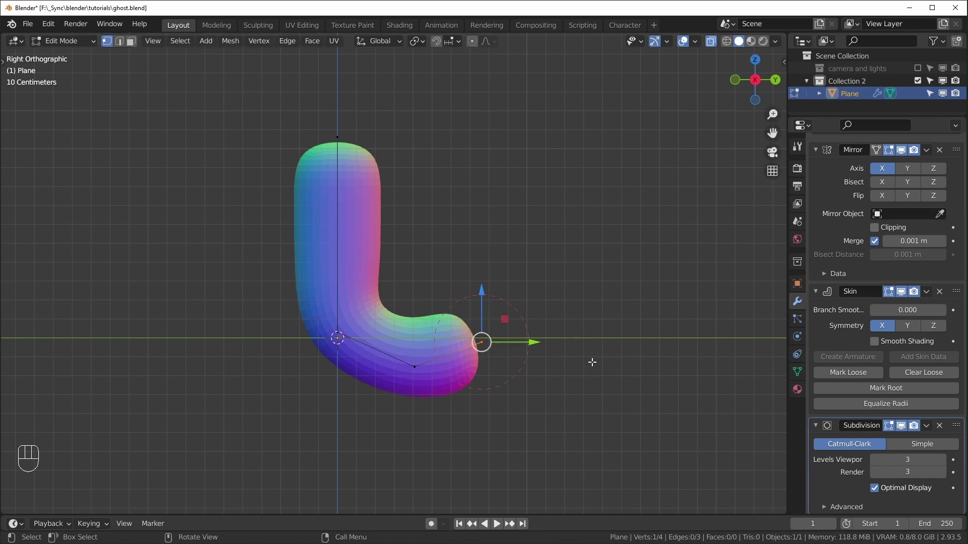
pyautogui.hotkey('ctrl', 'a')
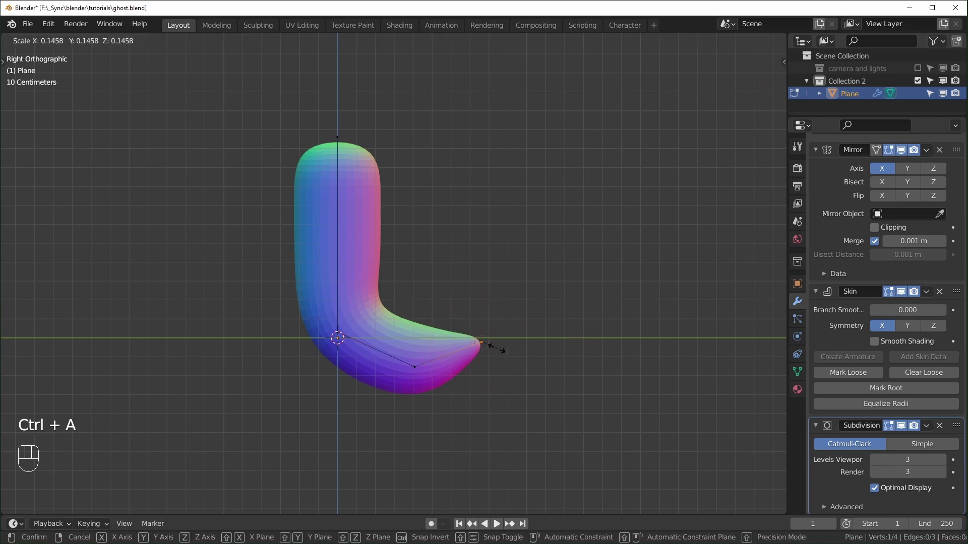
pyautogui.click(497, 348)
# - Show the tail vertex's transform properties to check its skin Radius X and Radius Y
pyautogui.press('n')
pyautogui.click(781, 66)
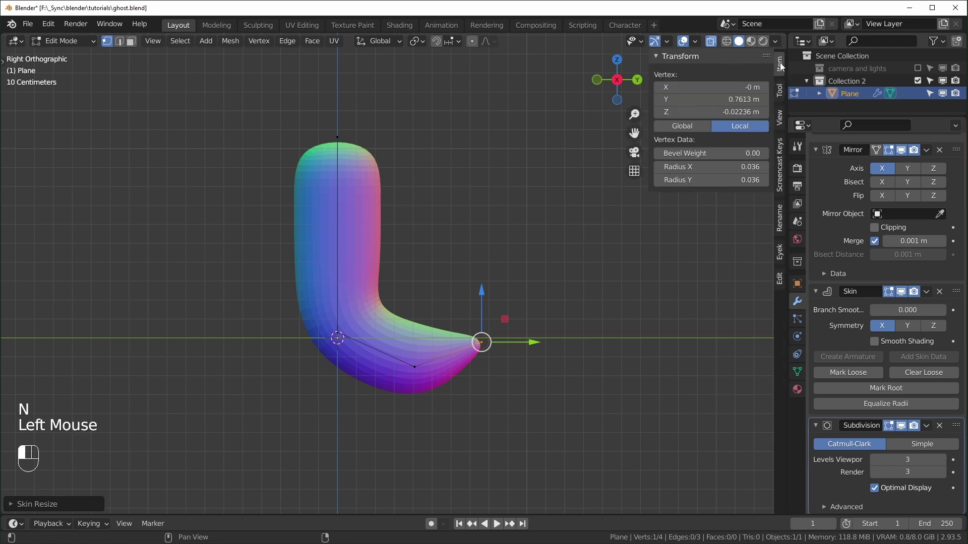
pyautogui.press('n')
pyautogui.press('n')
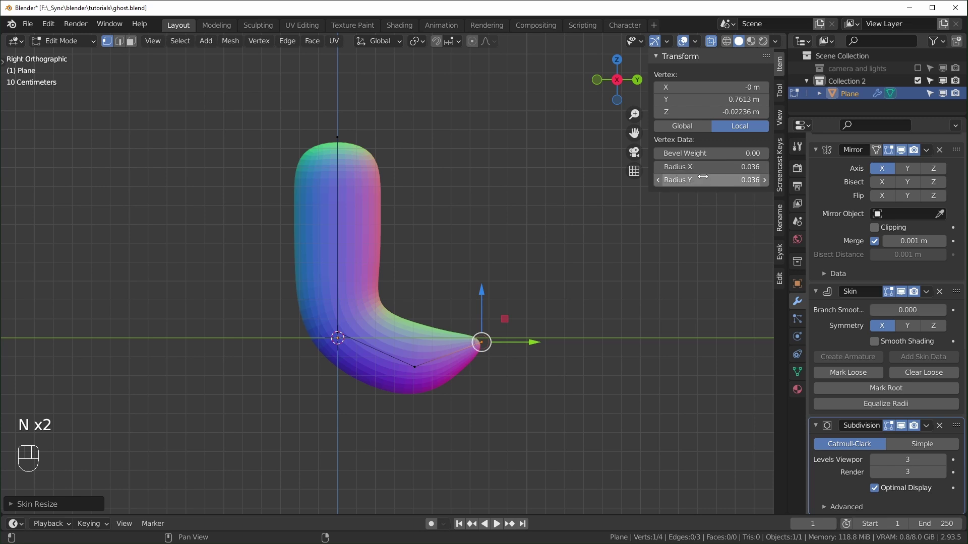
# - Shrink the skin at the tail's middle vertex to a radius of about 0.093 so the tail tapers towards its tip
pyautogui.moveTo(701, 168)
pyautogui.mouseDown()
pyautogui.moveTo(701, 179)
pyautogui.moveTo(718, 179)
pyautogui.moveTo(704, 177)
pyautogui.mouseUp()
pyautogui.scroll(1, 428, 370)
pyautogui.click(418, 386)
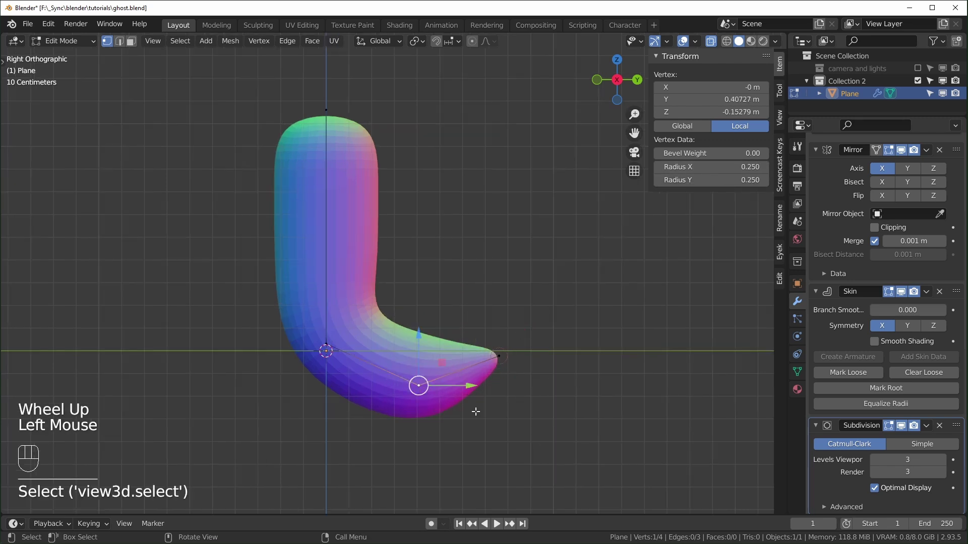
pyautogui.hotkey('ctrl', 'a')
pyautogui.click(454, 401)
pyautogui.moveTo(521, 342); pyautogui.dragTo(489, 363)
pyautogui.hotkey('ctrl', 'a')
pyautogui.click(540, 378)
pyautogui.moveTo(430, 382); pyautogui.dragTo(410, 398)
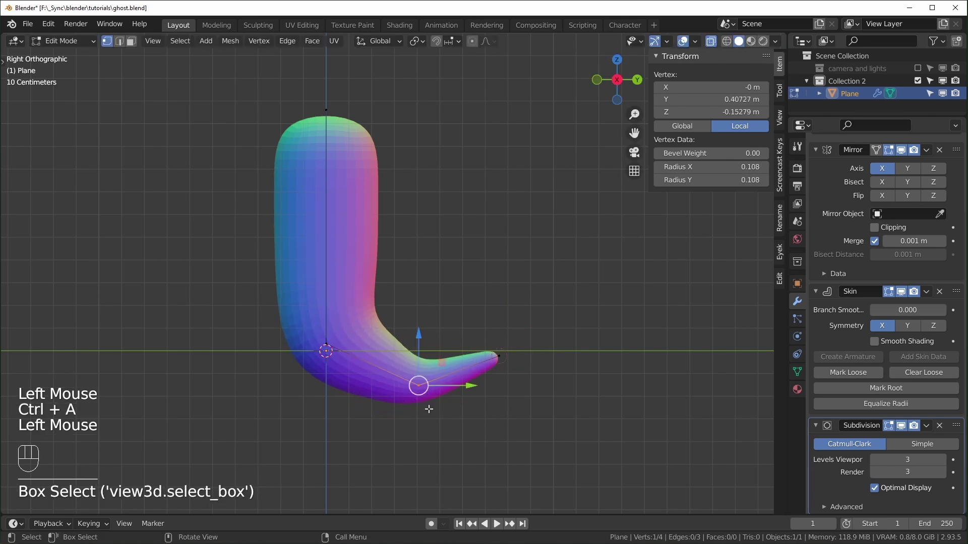
pyautogui.hotkey('ctrl', 'a')
pyautogui.click(425, 408)
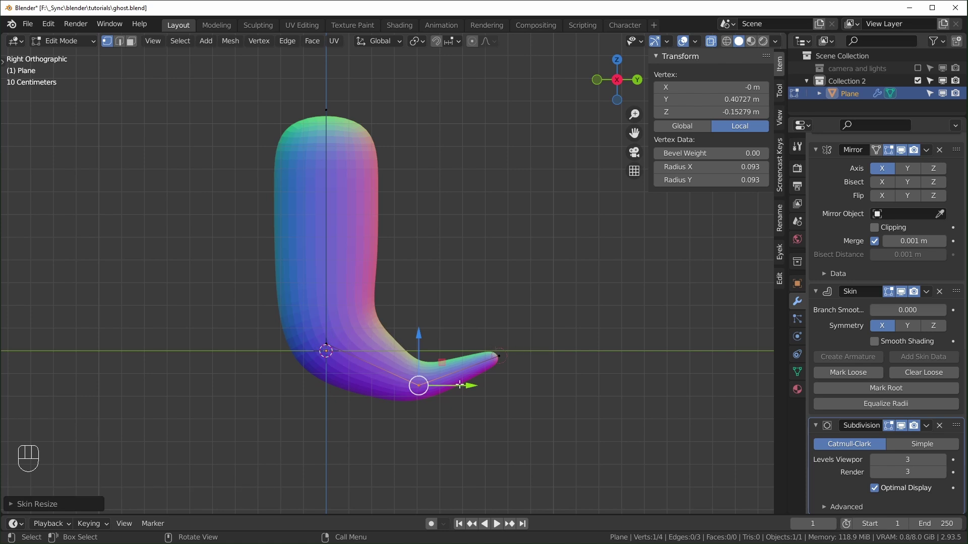
# - Add a vertex to each of the two tail edges with Loop Cut and move both slightly down to round the curve
pyautogui.hotkey('ctrl', 'r')
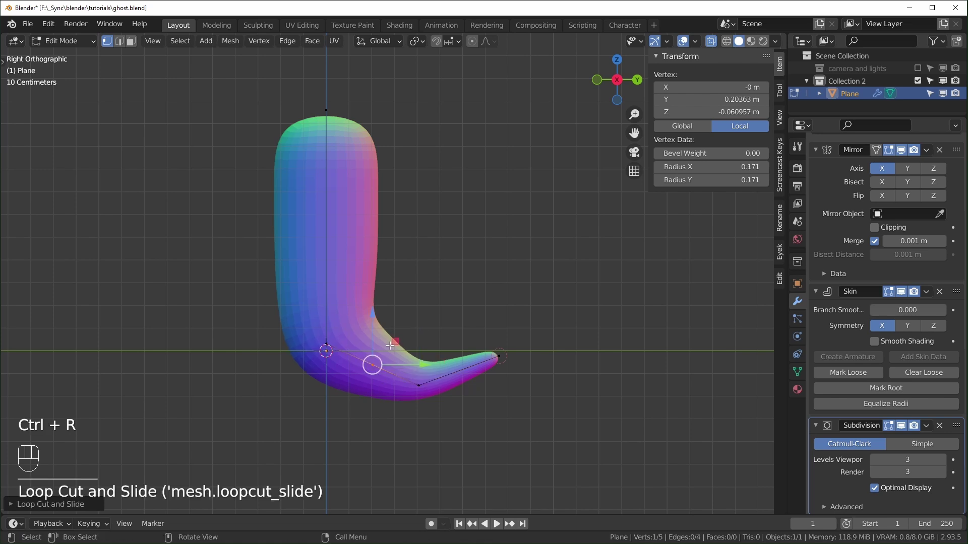
pyautogui.click(391, 365)
pyautogui.moveTo(390, 354); pyautogui.dragTo(390, 356)
pyautogui.hotkey('ctrl', 'r')
pyautogui.click(468, 368)
pyautogui.moveTo(479, 354); pyautogui.dragTo(483, 358)
# - Loop cut the vertical body edge, lower the new vertex, and shift the five vertices below it about 0.05 m towards positive Y
pyautogui.click(325, 348)
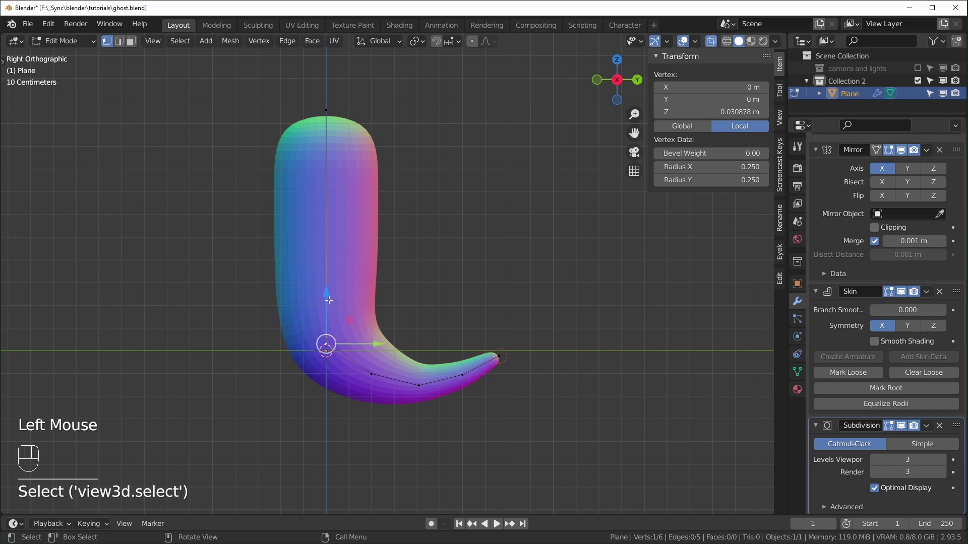
pyautogui.hotkey('ctrl', 'r')
pyautogui.click(325, 224)
pyautogui.moveTo(323, 184); pyautogui.dragTo(325, 247)
pyautogui.moveTo(271, 332); pyautogui.dragTo(618, 429)
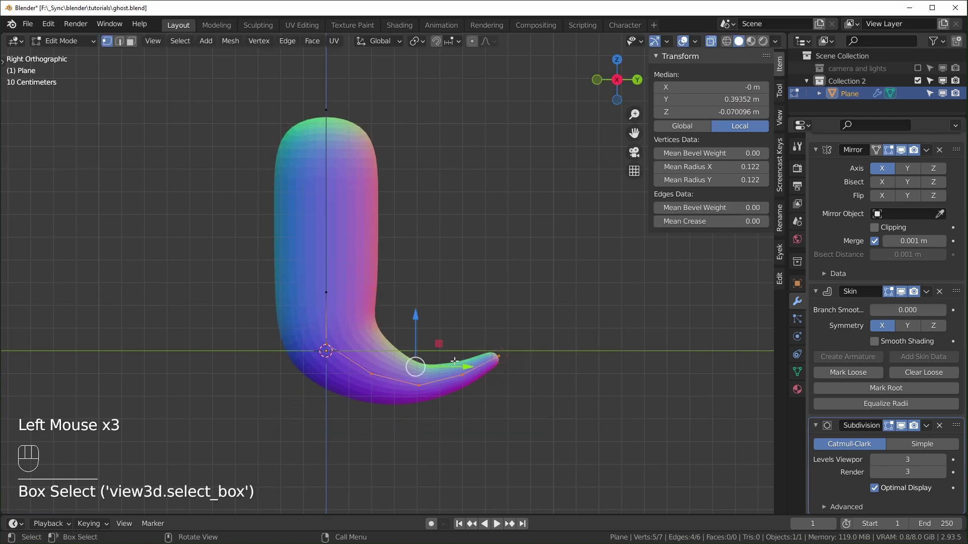
pyautogui.moveTo(465, 370); pyautogui.dragTo(478, 369)
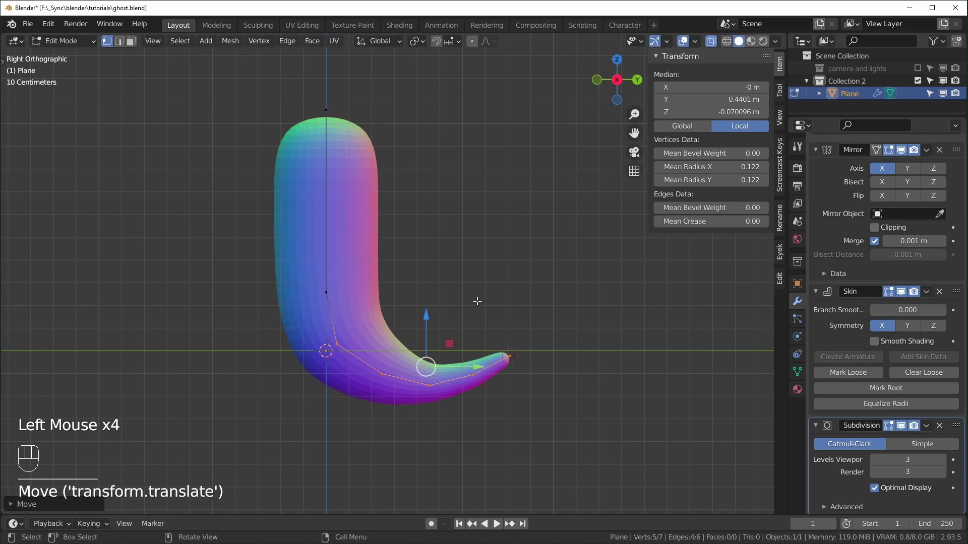
# - From the front view, loop cut the body edge twice, placing the new vertices at about Z 0.557 m and Z 0.407 m
pyautogui.moveTo(469, 298); pyautogui.dragTo(499, 305, button='middle')
pyautogui.press('KP_1')
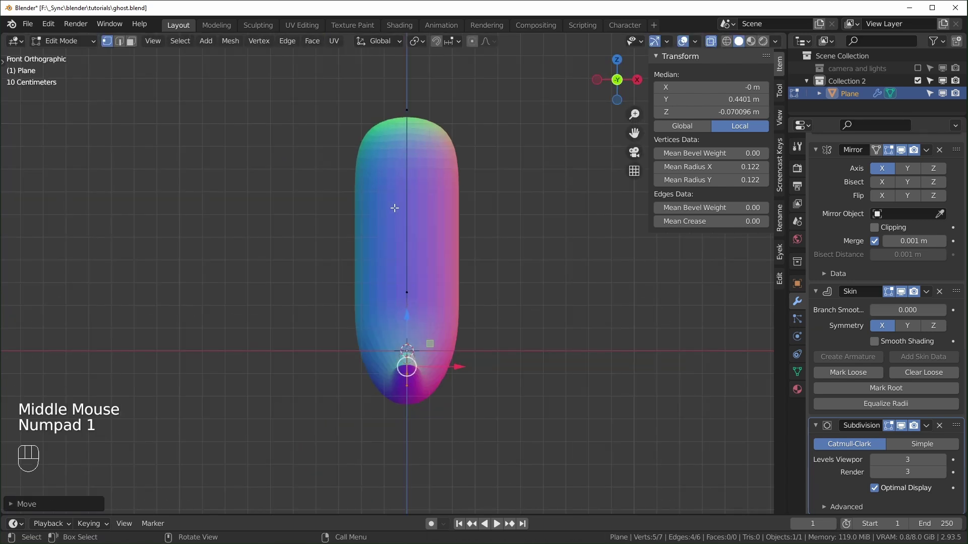
pyautogui.hotkey('ctrl', 'r')
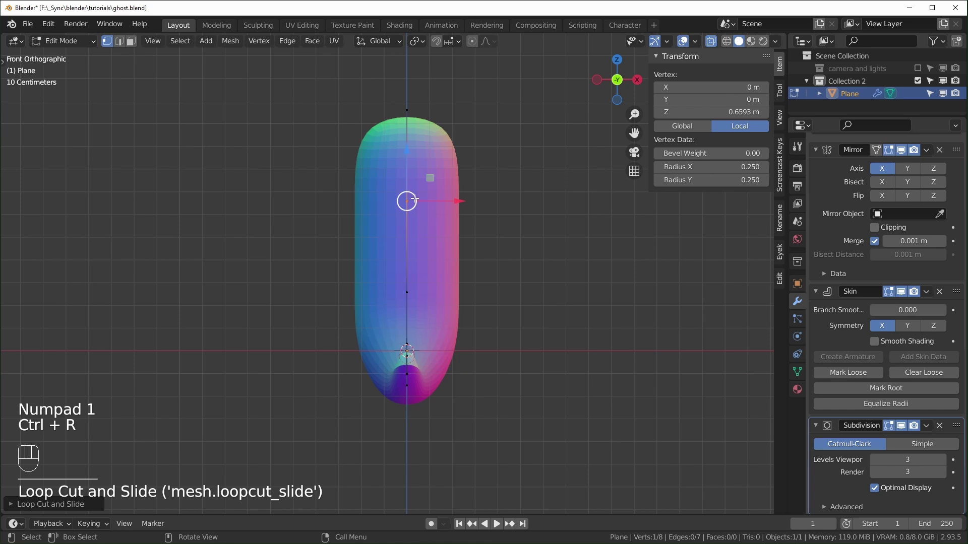
pyautogui.moveTo(411, 199); pyautogui.dragTo(414, 179)
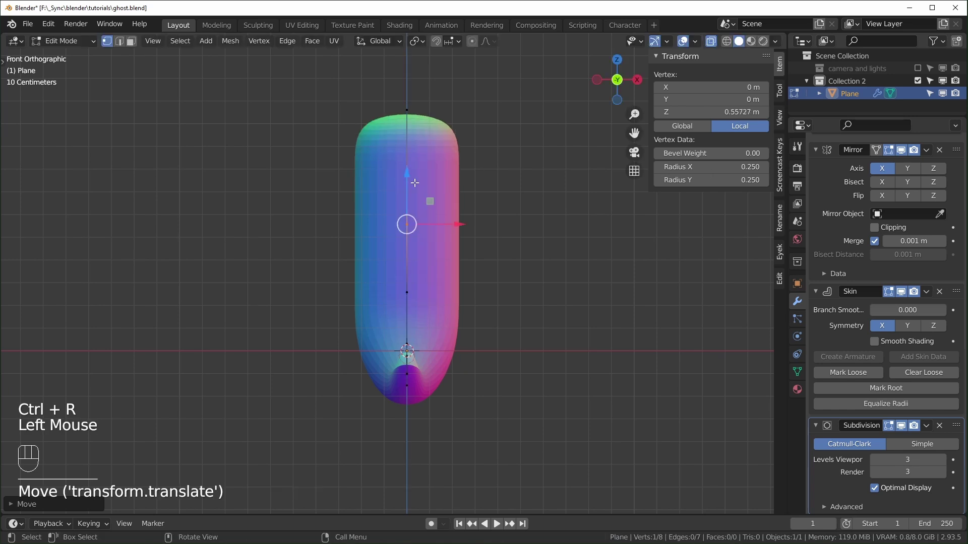
pyautogui.hotkey('ctrl', 'r')
pyautogui.click(412, 252)
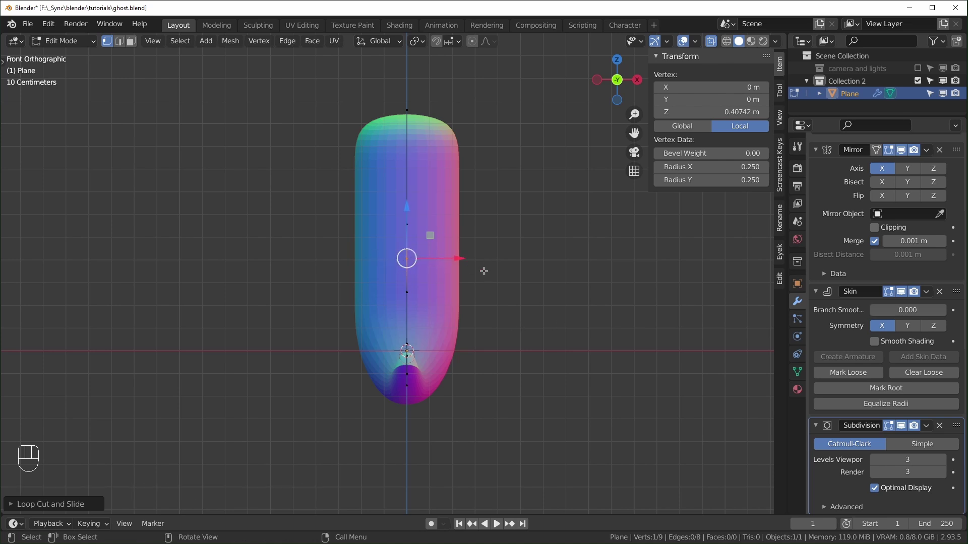
# - Extrude the mid-body vertex twice towards positive X, forming an arm that reaches about X 0.643 m, Z 0.325 m
pyautogui.press('e')
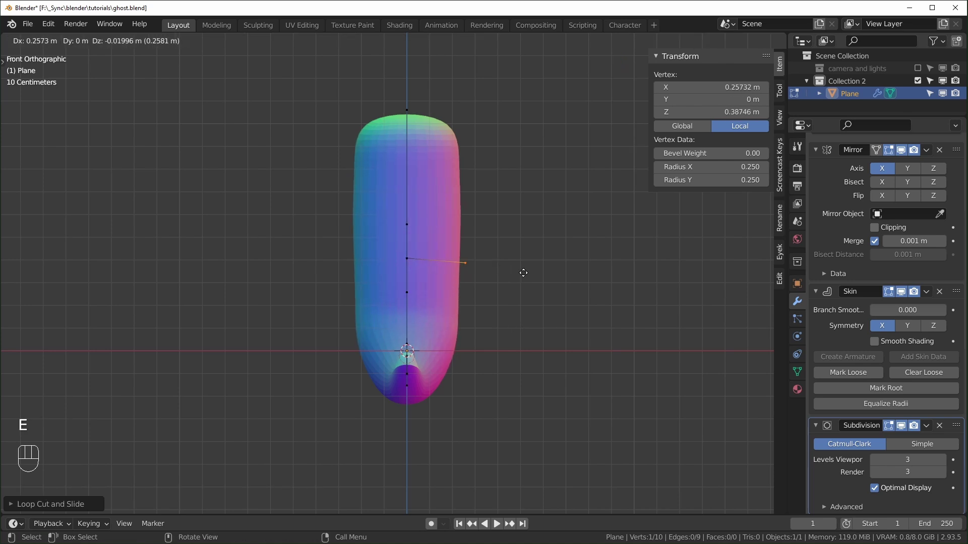
pyautogui.click(528, 271)
pyautogui.press('KP_1')
pyautogui.press('e')
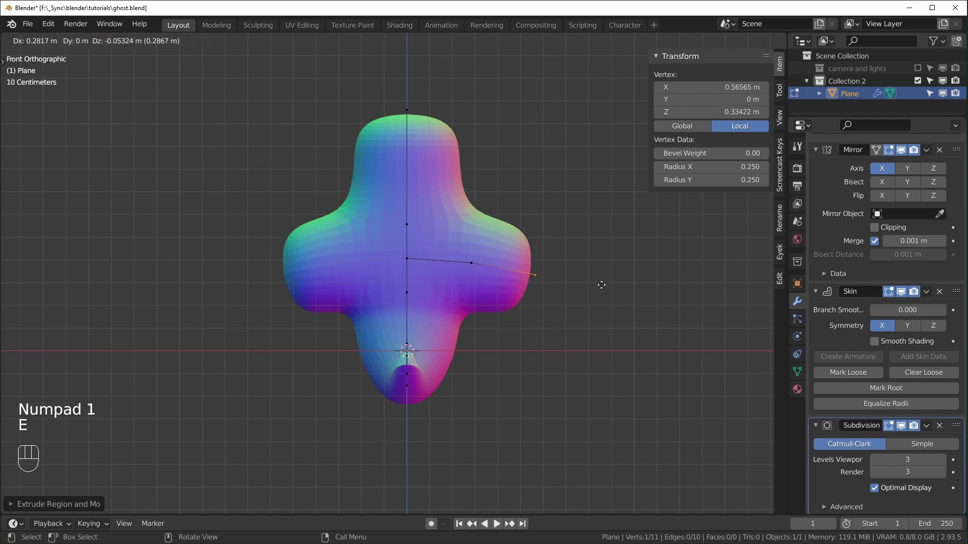
pyautogui.click(635, 294)
# - Shrink the skin at the arm's end vertex to a radius of about 0.022 and pull it in to about X 0.437 m
pyautogui.moveTo(598, 254); pyautogui.dragTo(522, 322)
pyautogui.hotkey('ctrl', 'a')
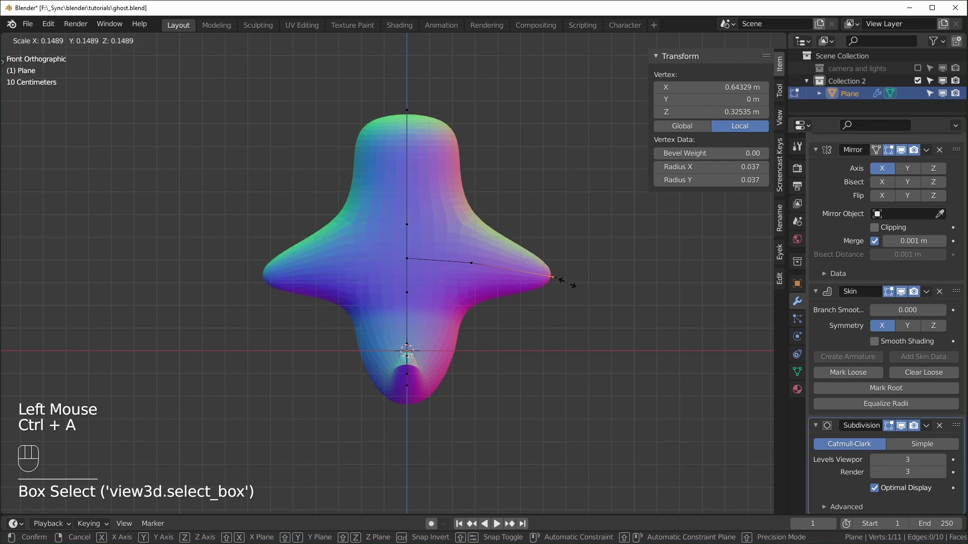
pyautogui.click(561, 281)
pyautogui.moveTo(529, 259)
pyautogui.mouseDown()
pyautogui.moveTo(528, 244)
pyautogui.moveTo(525, 260)
pyautogui.mouseUp()
pyautogui.moveTo(524, 260); pyautogui.dragTo(417, 292, button='middle')
pyautogui.press('KP_1')
pyautogui.click(569, 239)
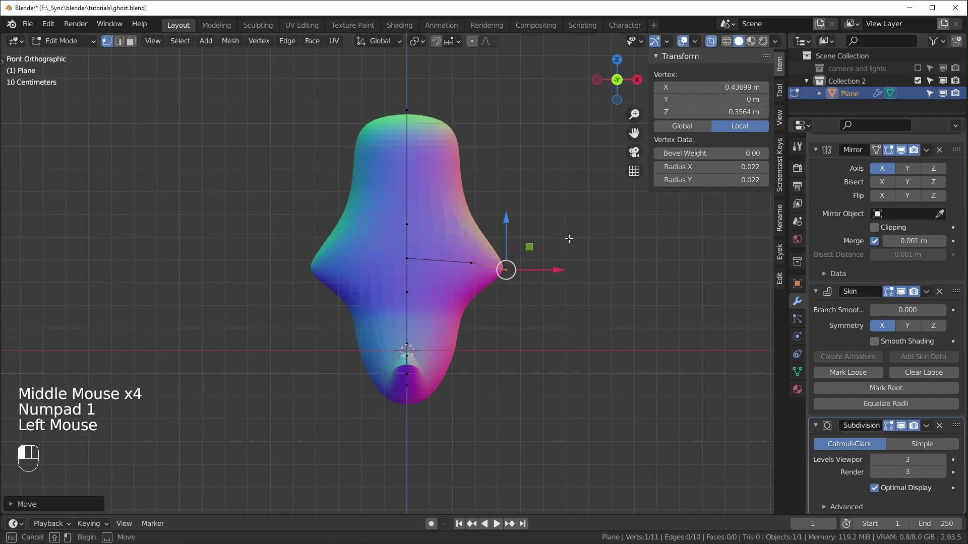
# - Move the arm's vertices closer to the body and shrink the skin at both to a mean radius of about 0.044
pyautogui.moveTo(467, 297); pyautogui.dragTo(479, 297)
pyautogui.moveTo(556, 270); pyautogui.dragTo(545, 273)
pyautogui.rightClick(545, 273)
pyautogui.moveTo(531, 238); pyautogui.dragTo(454, 284)
pyautogui.moveTo(537, 268); pyautogui.dragTo(528, 273)
pyautogui.hotkey('ctrl', 'a')
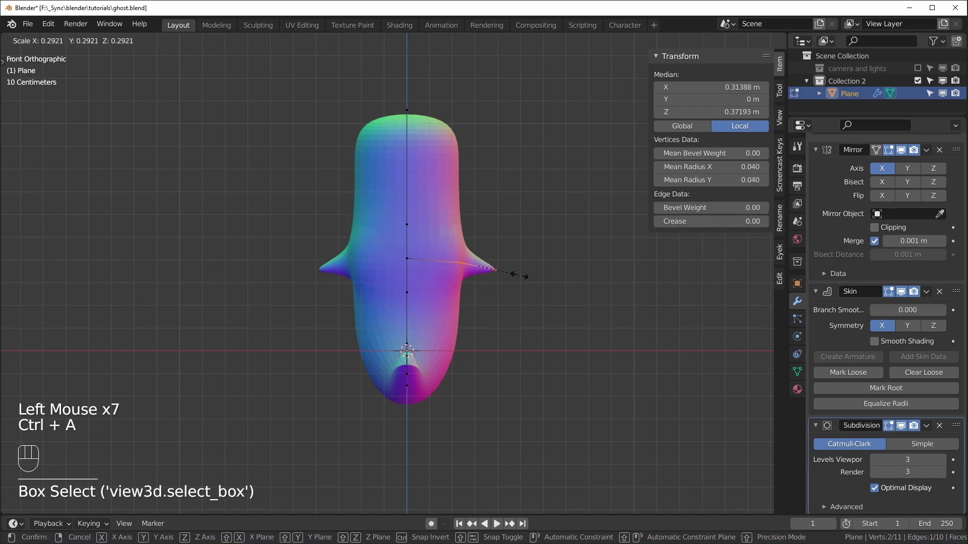
pyautogui.click(523, 276)
# - Check the arm's shape without X-ray and enlarge the skin at its two vertices to a mean radius of about 0.069
pyautogui.moveTo(548, 283); pyautogui.dragTo(494, 293, button='middle')
pyautogui.hotkey('alt', 'z')
pyautogui.scroll(2, 505, 305)
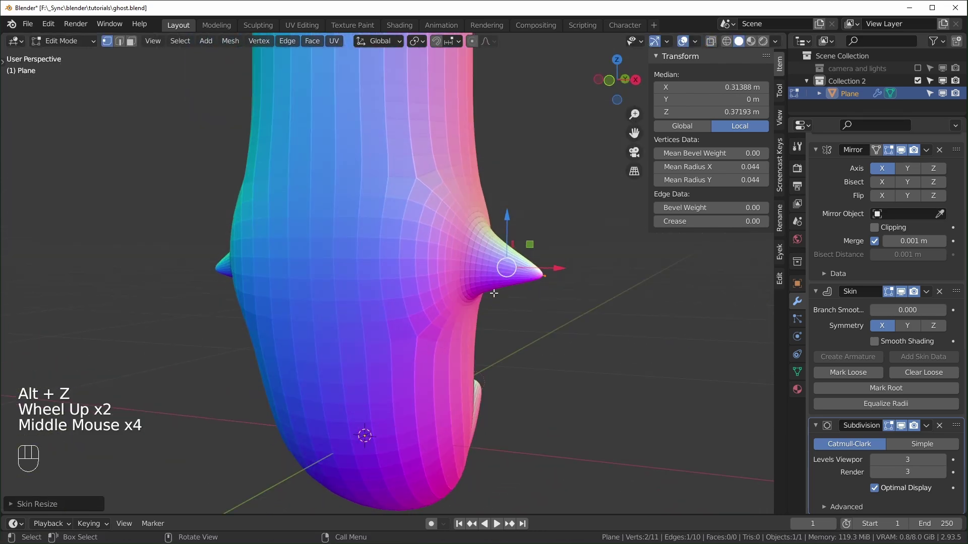
pyautogui.press('KP_1')
pyautogui.hotkey('alt', 'z')
pyautogui.moveTo(584, 231); pyautogui.dragTo(500, 298)
pyautogui.moveTo(622, 304); pyautogui.dragTo(586, 304, button='middle')
pyautogui.hotkey('alt', 'z')
pyautogui.moveTo(586, 304); pyautogui.dragTo(578, 308, button='middle')
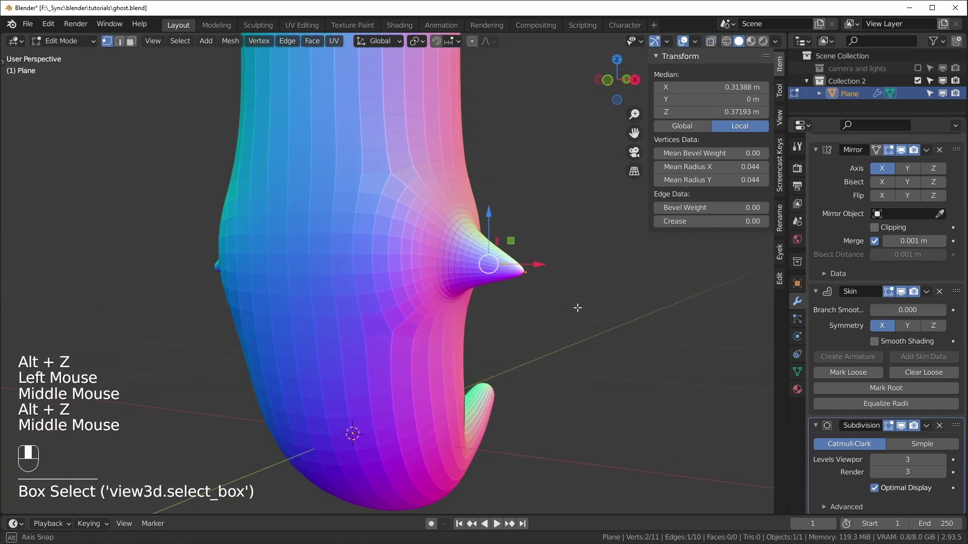
pyautogui.hotkey('ctrl', 'a')
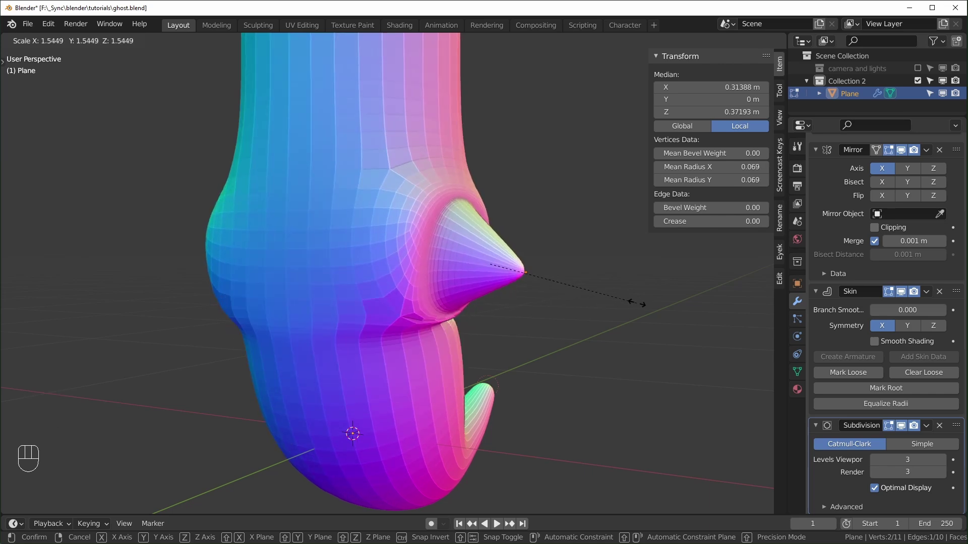
pyautogui.click(640, 304)
pyautogui.moveTo(596, 341); pyautogui.dragTo(570, 368, button='middle')
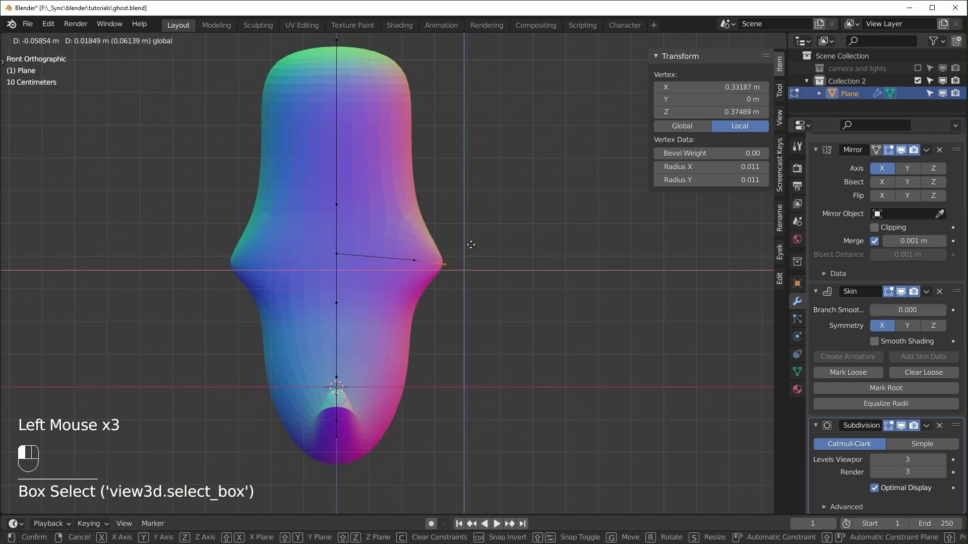
# - Pull the arm's end vertex inward and extrude it outward and down to about X 0.514 m, Z 0.295 m
pyautogui.moveTo(439, 252); pyautogui.dragTo(469, 262)
pyautogui.press('e')
pyautogui.click(536, 311)
# - Save the file and enlarge the skin at the arm's two outer vertices to a radius of about 0.05
pyautogui.moveTo(576, 231); pyautogui.dragTo(435, 321)
pyautogui.hotkey('ctrl', 's')
pyautogui.hotkey('ctrl', 'a')
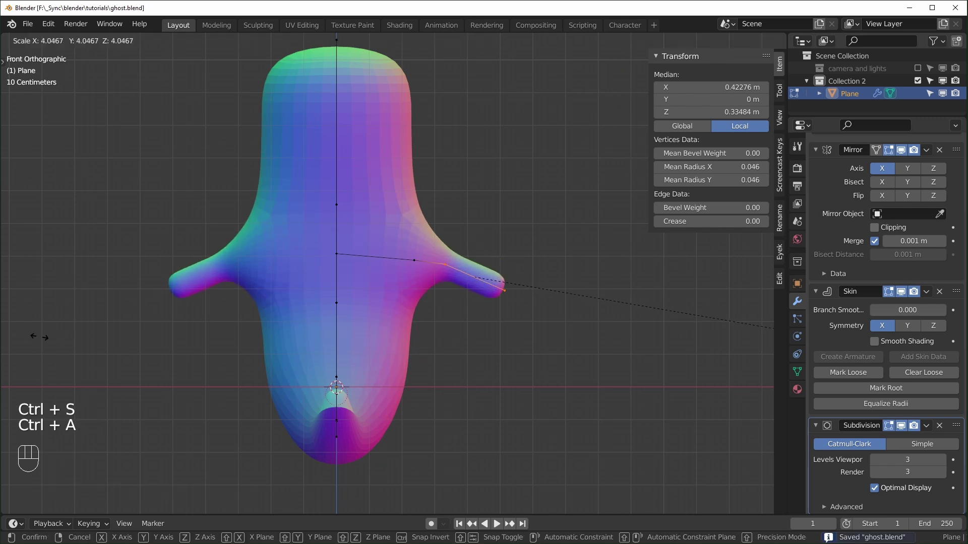
pyautogui.click(62, 342)
# - Shrink the skin at the arm's end vertex to a radius of about 0.023
pyautogui.moveTo(558, 312); pyautogui.dragTo(494, 231)
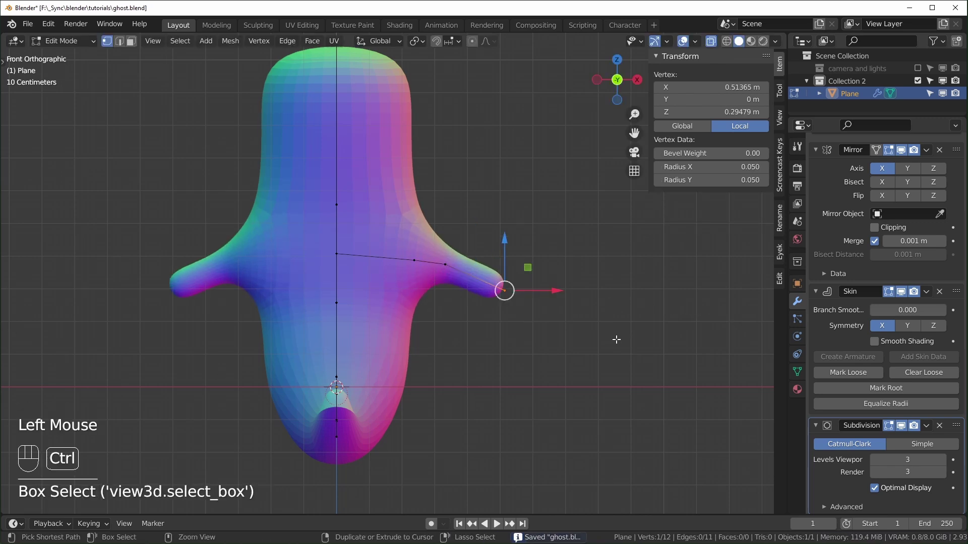
pyautogui.hotkey('ctrl', 'a')
pyautogui.click(560, 309)
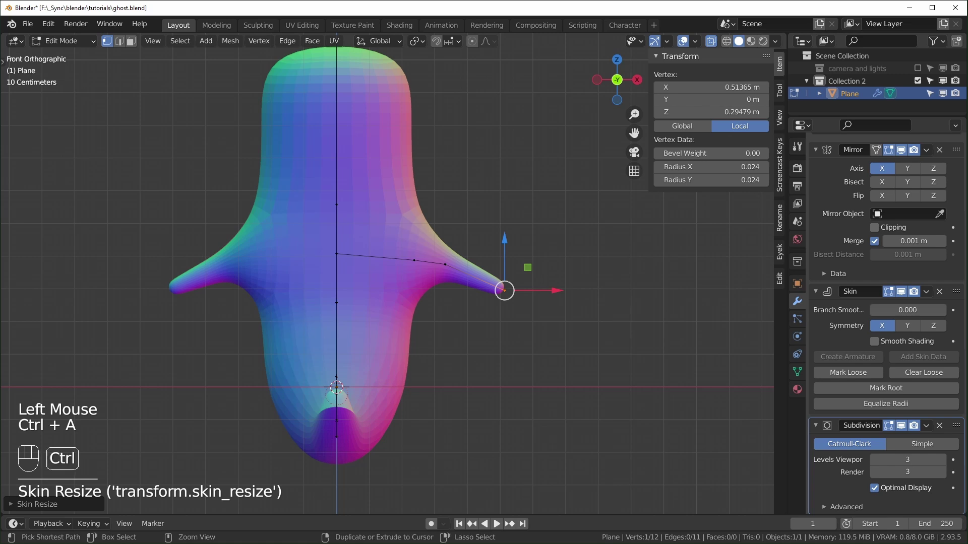
pyautogui.hotkey('ctrl', 'a')
pyautogui.click(554, 330)
pyautogui.scroll(-2, 403, 262)
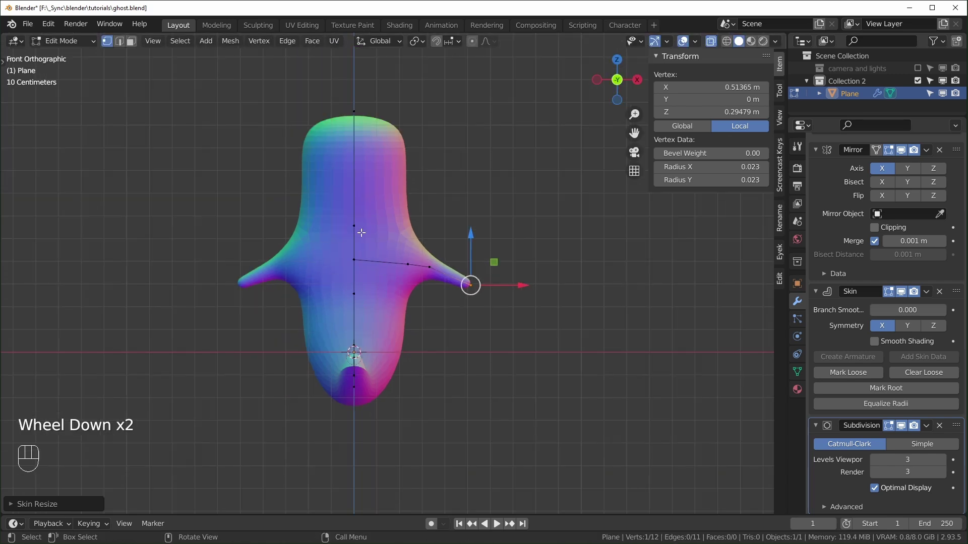
# - Shrink the skin at the body's top vertex to a radius of about 0.182
pyautogui.moveTo(315, 91); pyautogui.dragTo(356, 118)
pyautogui.hotkey('ctrl', 'a')
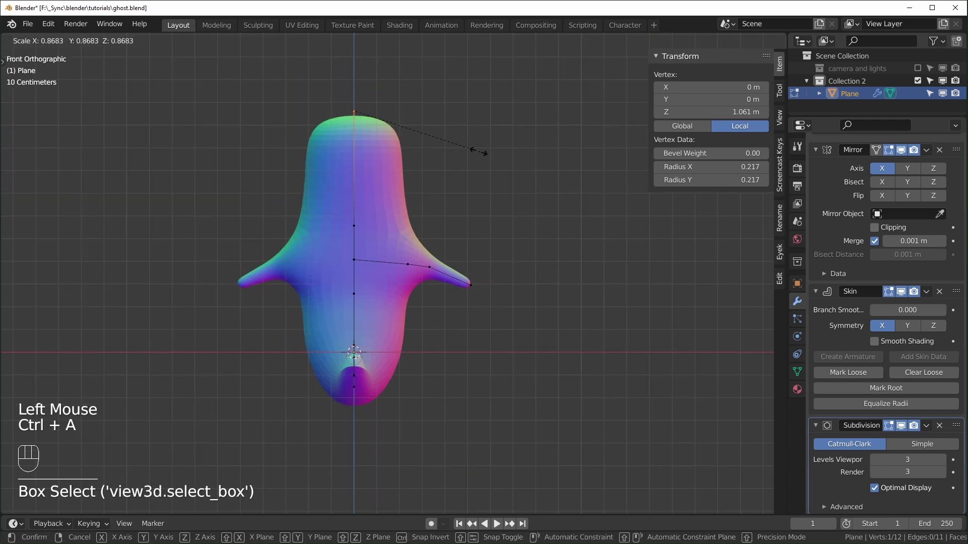
pyautogui.click(461, 146)
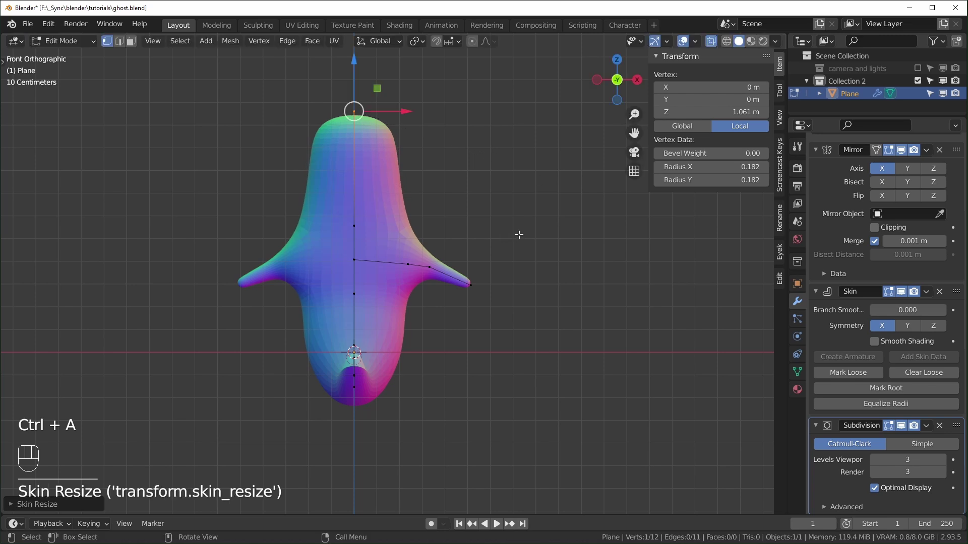
# - From the right side view, extrude the top vertex towards positive Y and again downward to about Y 0.399 m, Z 0.911 m
pyautogui.press('KP_3')
pyautogui.scroll(1, 518, 234)
pyautogui.keyDown('shift'); pyautogui.moveTo(519, 233); pyautogui.dragTo(512, 254, button='middle'); pyautogui.keyUp('shift')
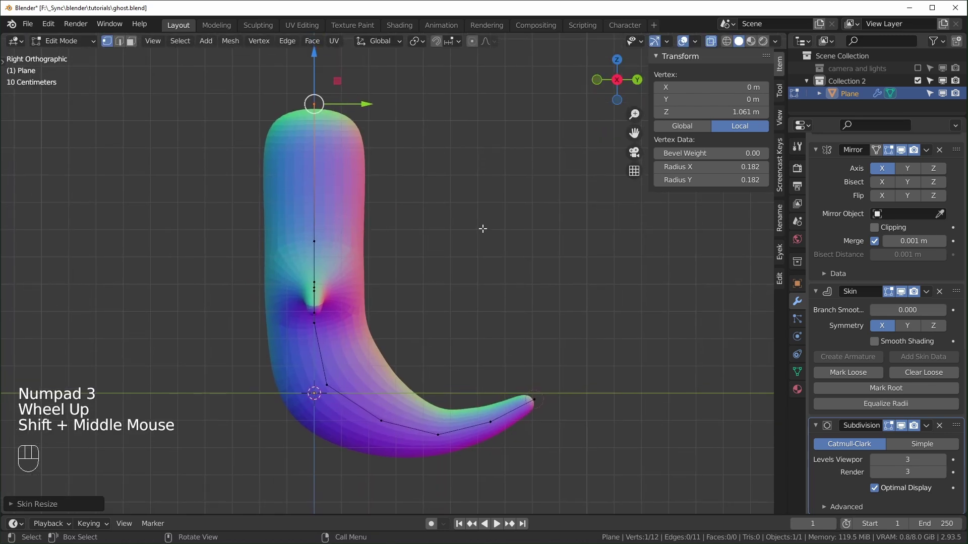
pyautogui.press('e')
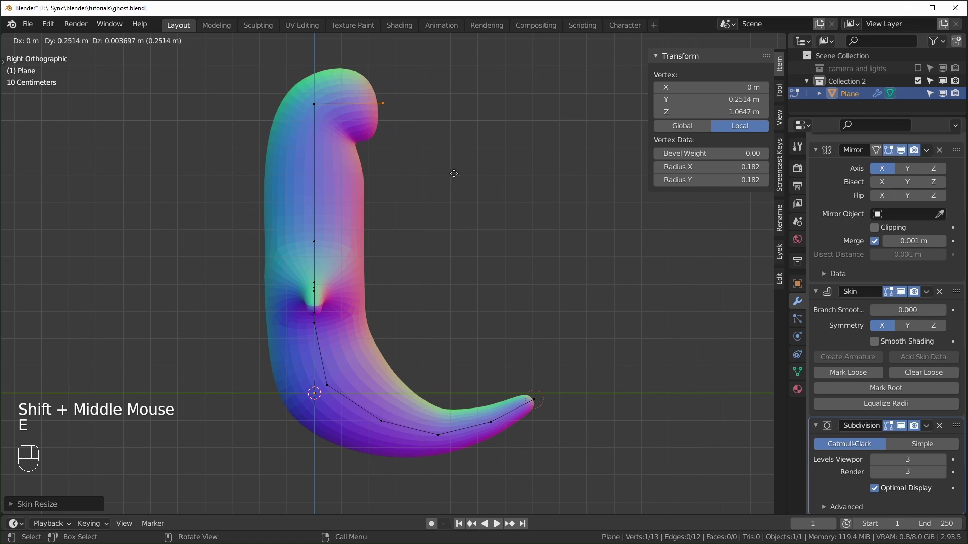
pyautogui.click(464, 161)
pyautogui.press('e')
pyautogui.click(495, 216)
# - Taper the skin at the two new head vertices to a mean radius of about 0.06 and move both slightly down
pyautogui.moveTo(488, 78); pyautogui.dragTo(382, 174)
pyautogui.hotkey('ctrl', 'a')
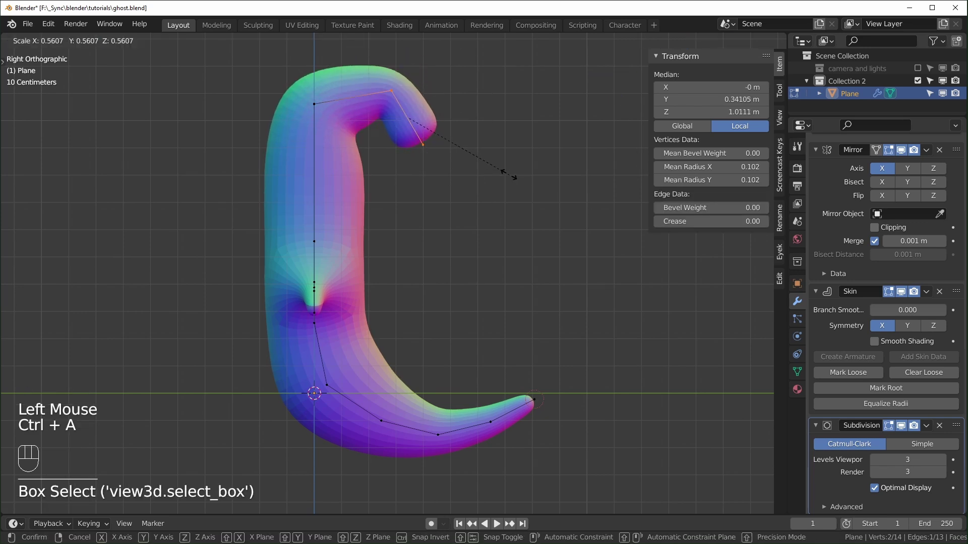
pyautogui.click(407, 139)
pyautogui.click(423, 143)
pyautogui.hotkey('ctrl', 'a')
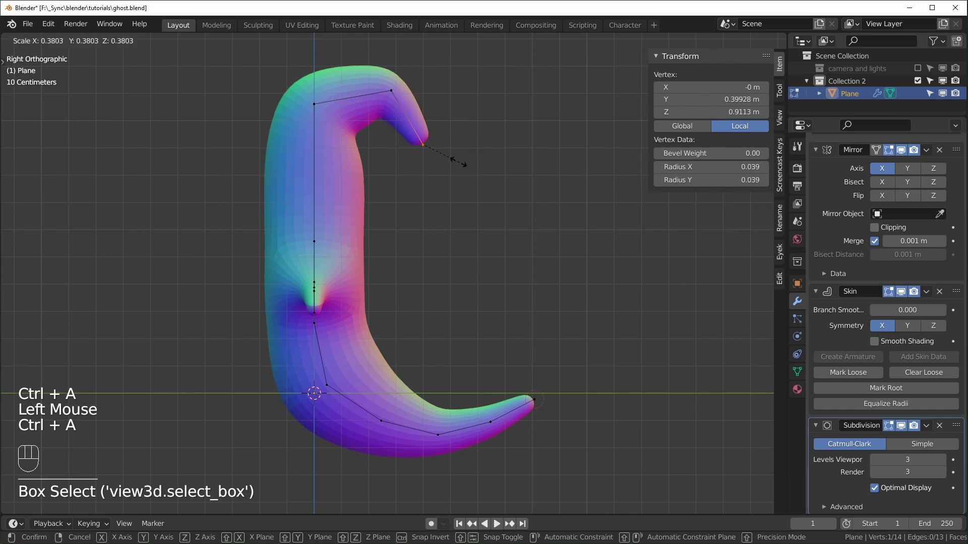
pyautogui.click(437, 152)
pyautogui.moveTo(454, 53); pyautogui.dragTo(382, 185)
pyautogui.moveTo(430, 97); pyautogui.dragTo(434, 105)
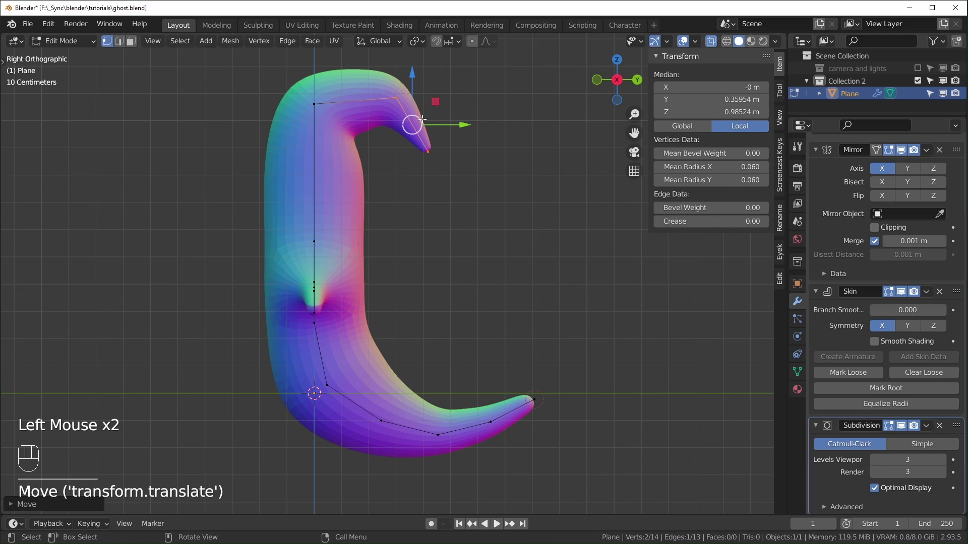
# - Loop cut the upper body edge and move the new vertex up and towards negative Y to bend the neck back
pyautogui.hotkey('ctrl', 'r')
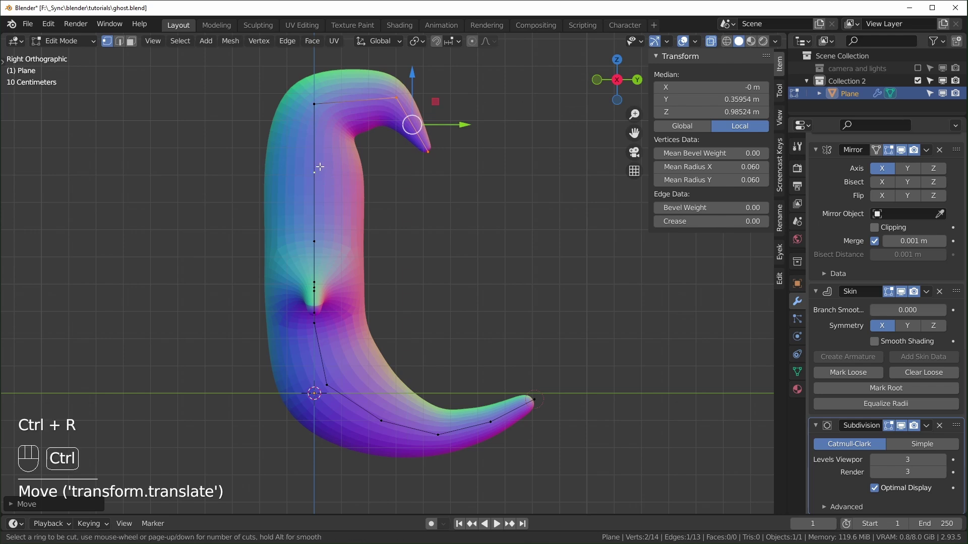
pyautogui.click(324, 172)
pyautogui.moveTo(334, 153); pyautogui.dragTo(317, 133)
# - Shrink the skin at the head's top two vertices and at the two end vertices of the hooked head tip
pyautogui.moveTo(307, 72); pyautogui.dragTo(474, 141)
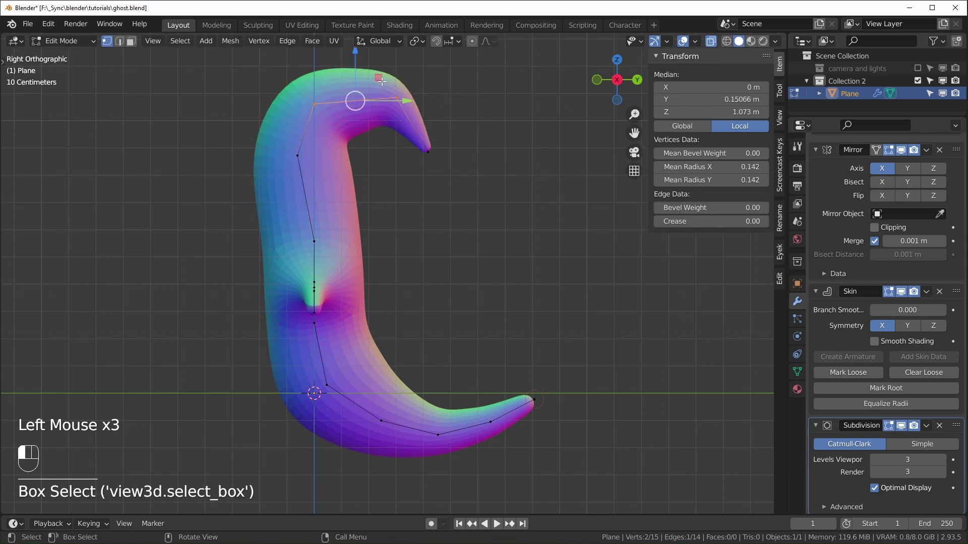
pyautogui.hotkey('ctrl', 'a')
pyautogui.click(464, 100)
pyautogui.moveTo(462, 77); pyautogui.dragTo(390, 175)
pyautogui.hotkey('ctrl', 'a')
pyautogui.click(504, 162)
# - Pull the hooked head tip in towards the body, placing its end vertex at about Y 0.305 m, Z 0.874 m
pyautogui.moveTo(436, 109); pyautogui.dragTo(405, 124)
pyautogui.moveTo(436, 153); pyautogui.dragTo(378, 180)
pyautogui.moveTo(423, 142); pyautogui.dragTo(423, 129)
# - Shrink the skin at the upper body vertex at about Z 0.557 m to form a narrow neck
pyautogui.press('KP_1')
pyautogui.hotkey('alt', 'z')
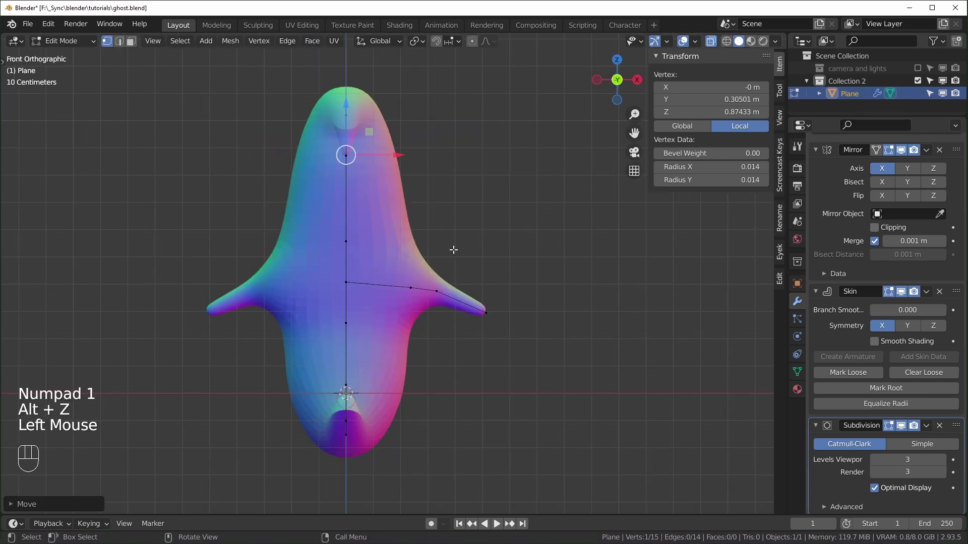
pyautogui.moveTo(311, 230); pyautogui.dragTo(360, 258)
pyautogui.moveTo(345, 197); pyautogui.dragTo(348, 120)
pyautogui.rightClick(348, 120)
pyautogui.hotkey('ctrl', 'a')
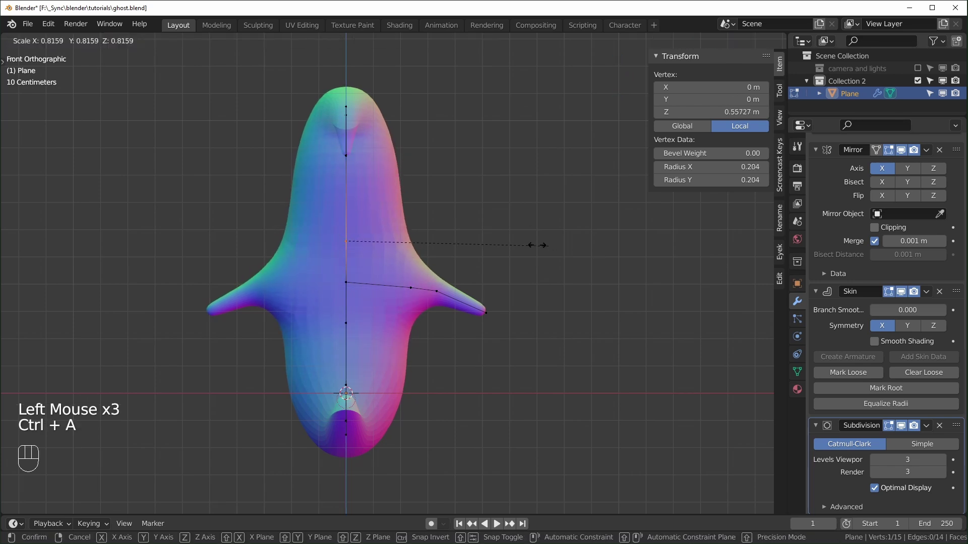
pyautogui.rightClick(499, 254)
pyautogui.hotkey('alt', 'z')
pyautogui.moveTo(541, 261)
pyautogui.mouseDown(button='middle')
pyautogui.moveTo(530, 263)
pyautogui.moveTo(541, 260)
pyautogui.mouseUp(button='middle')
pyautogui.press('KP_1')
pyautogui.hotkey('ctrl', 'a')
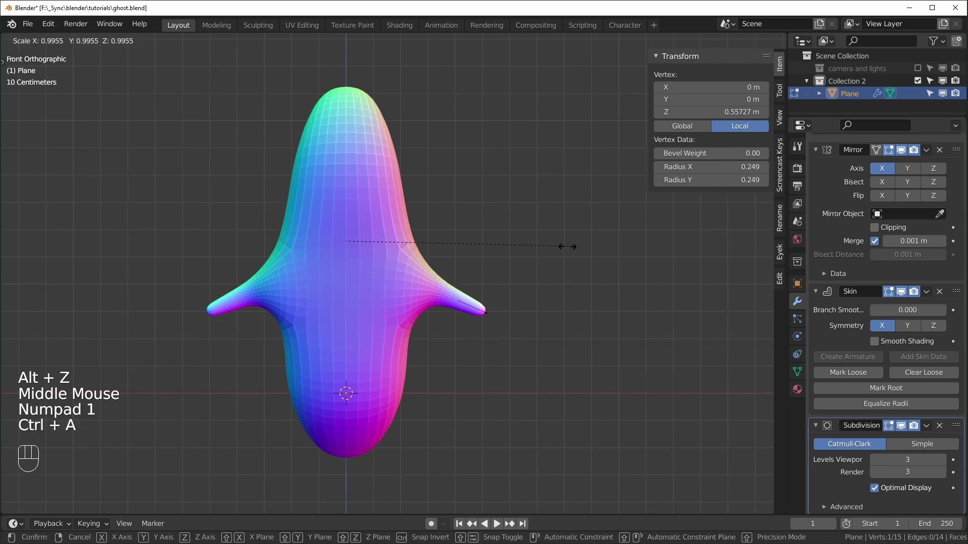
pyautogui.click(431, 233)
# - Loop cut the edge just above the neck and move the new vertex down to about Z 0.629 m
pyautogui.moveTo(570, 264)
pyautogui.mouseDown(button='middle')
pyautogui.moveTo(479, 273)
pyautogui.moveTo(570, 272)
pyautogui.moveTo(552, 271)
pyautogui.mouseUp(button='middle')
pyautogui.moveTo(342, 248); pyautogui.dragTo(374, 221, button='middle')
pyautogui.hotkey('alt', 'z')
pyautogui.moveTo(420, 242); pyautogui.dragTo(353, 239, button='middle')
pyautogui.hotkey('ctrl', 'r')
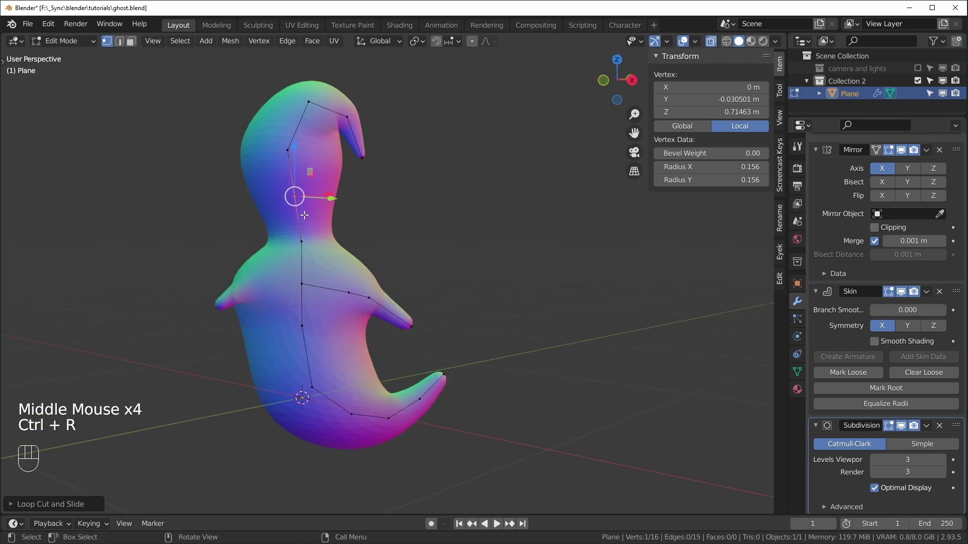
pyautogui.click(297, 160)
pyautogui.click(297, 179)
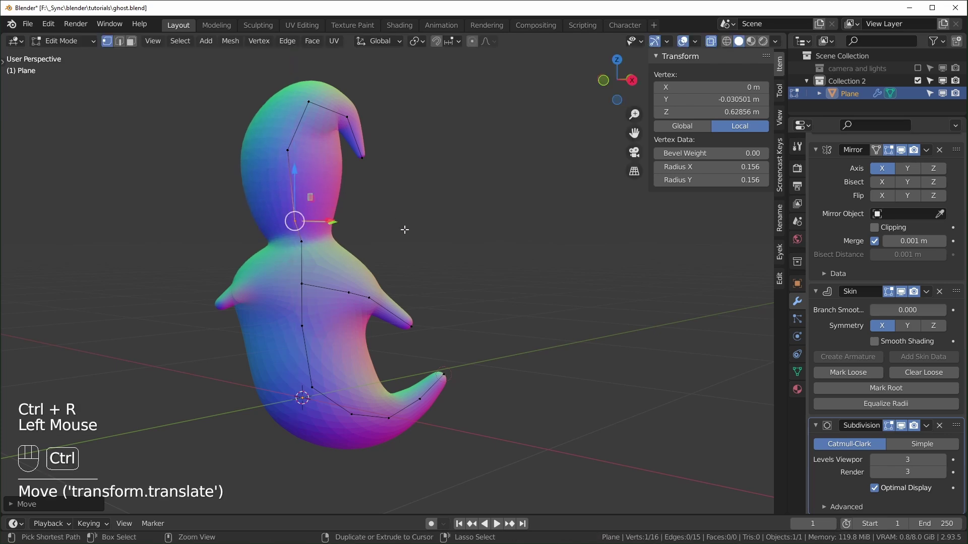
# - Enlarge the skin at the new vertex above the neck to round out the lower head
pyautogui.hotkey('ctrl', 'a')
pyautogui.click(466, 234)
pyautogui.moveTo(468, 237); pyautogui.dragTo(464, 297, button='middle')
pyautogui.hotkey('alt', 'z')
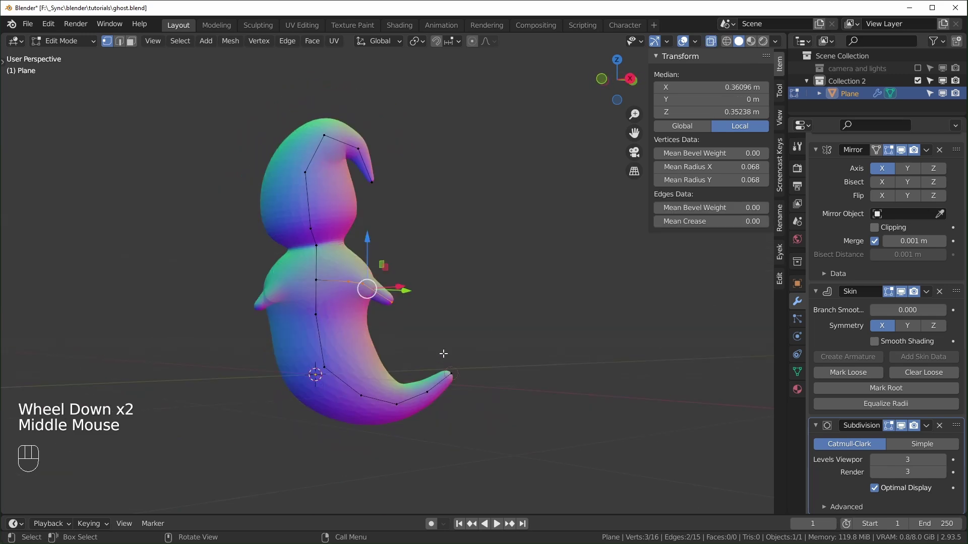
# - Mark the chest vertex where the arm branches off as the root of the Skin modifier
pyautogui.scroll(2, 455, 379)
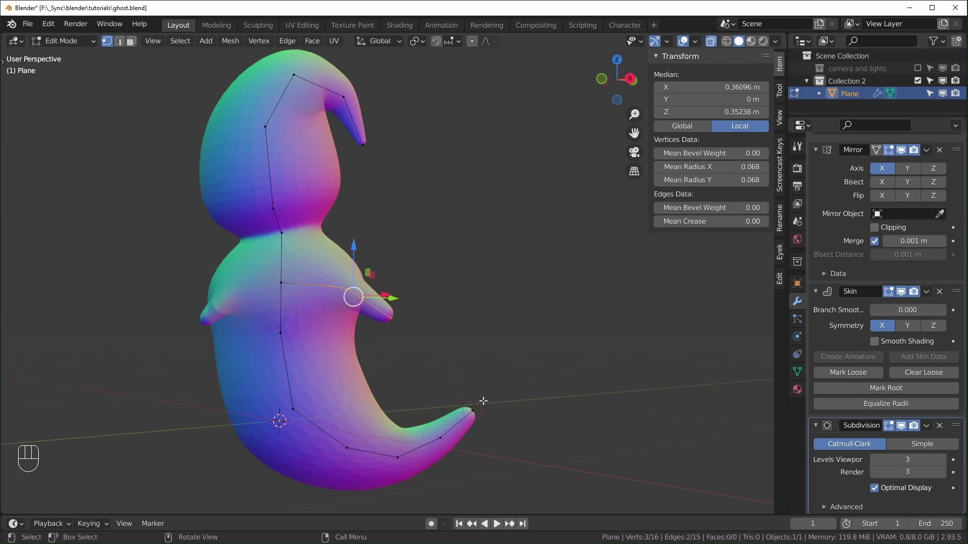
pyautogui.scroll(-2, 249, 386)
pyautogui.scroll(1, 277, 333)
pyautogui.scroll(-1, 301, 283)
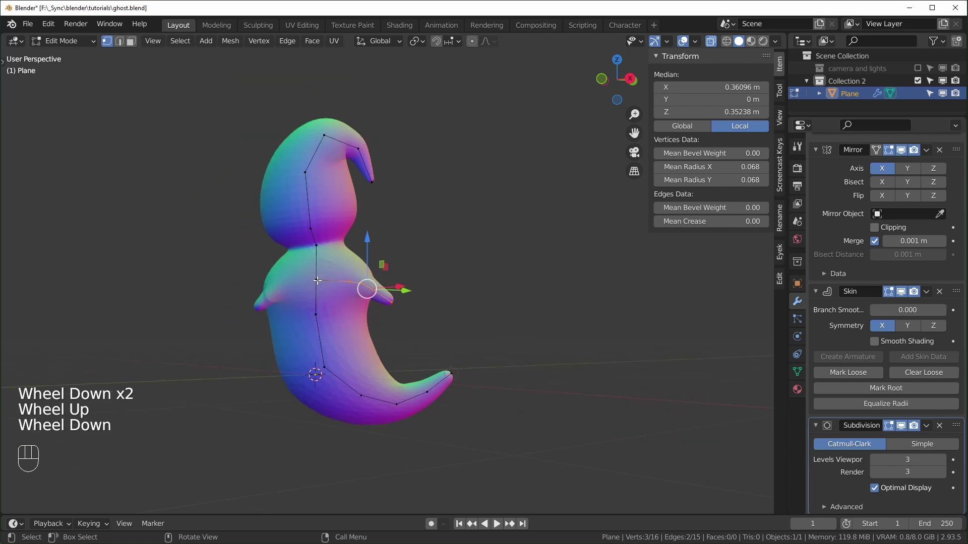
pyautogui.click(319, 283)
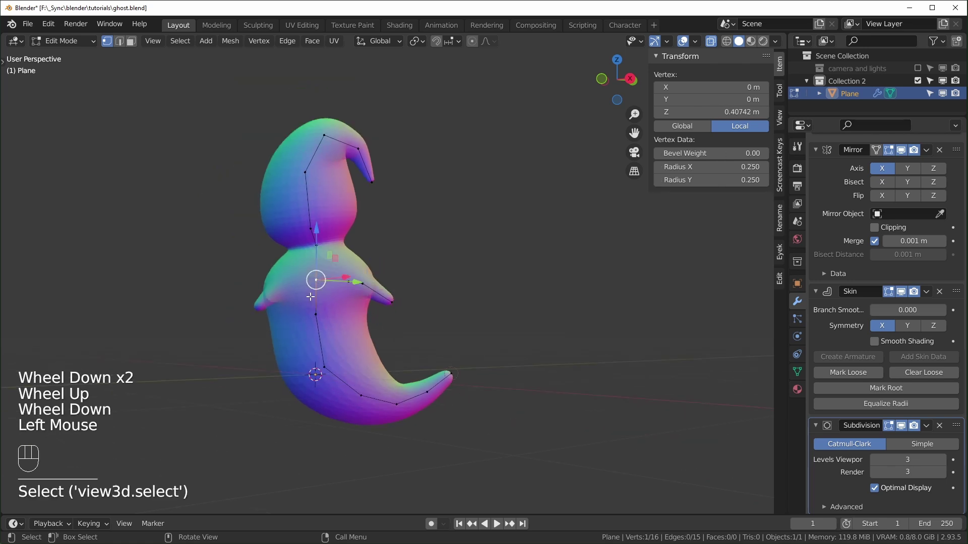
pyautogui.scroll(1, 313, 305)
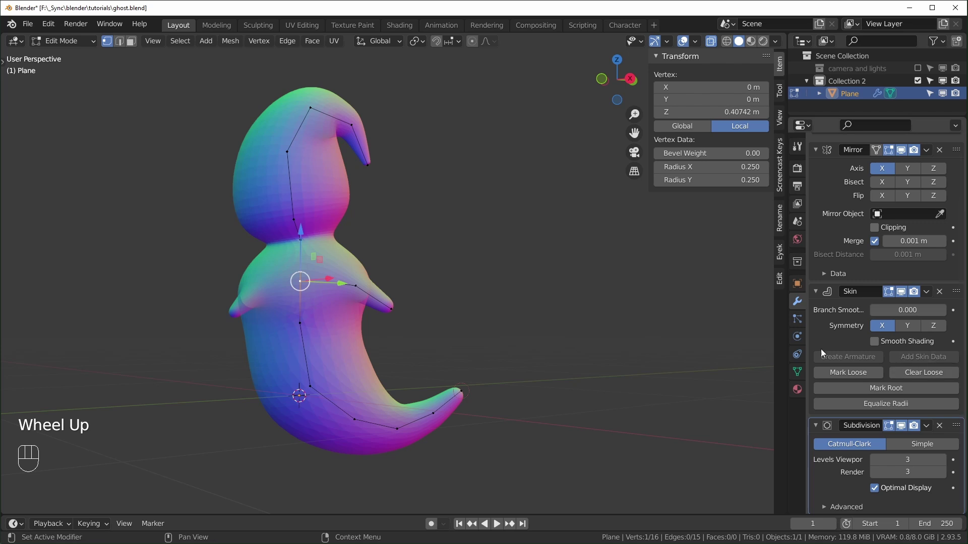
pyautogui.click(890, 390)
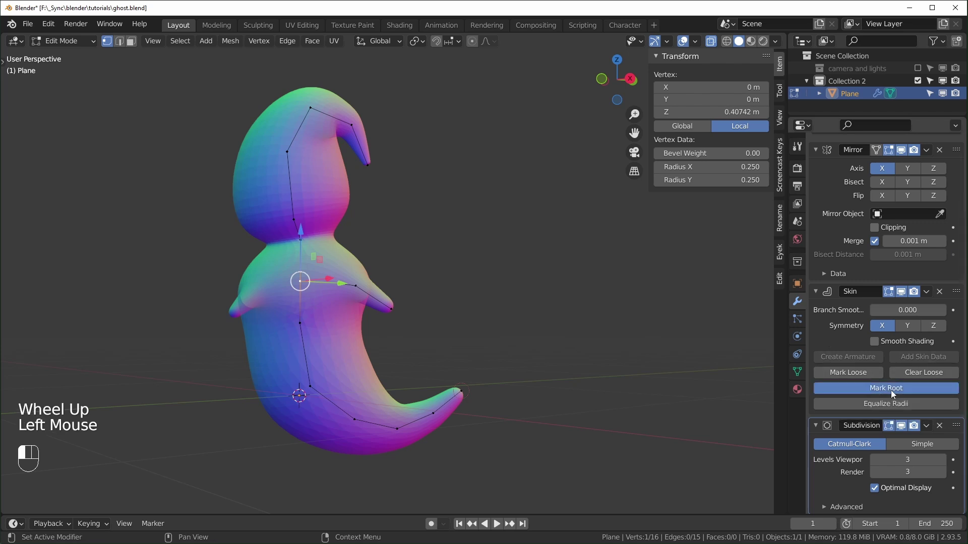
# - Raise the arm's end vertex along Z to about 0.4 m so the forearm runs roughly horizontal
pyautogui.moveTo(244, 350); pyautogui.dragTo(519, 309, button='middle')
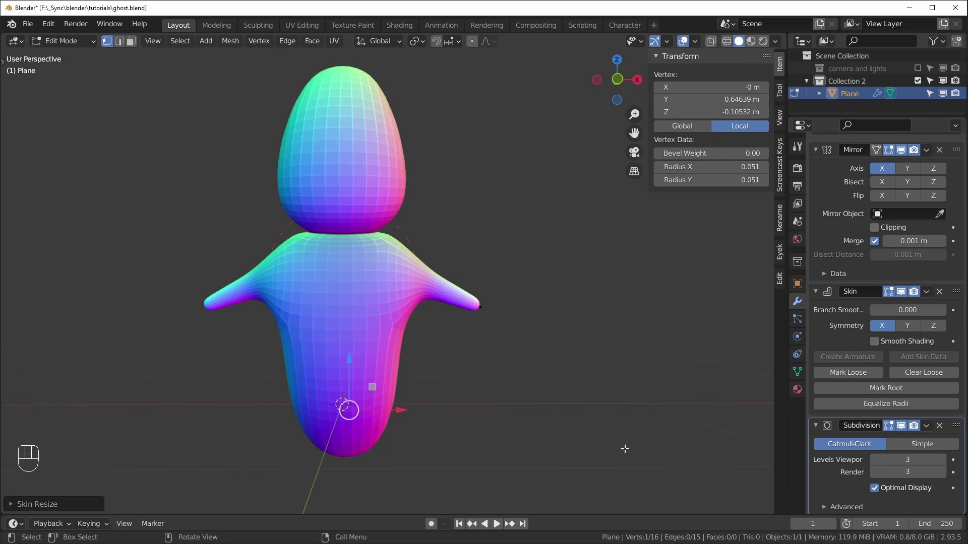
pyautogui.press('KP_7')
pyautogui.scroll(2, 622, 448)
pyautogui.keyDown('shift'); pyautogui.moveTo(618, 447); pyautogui.dragTo(435, 273, button='middle'); pyautogui.keyUp('shift')
pyautogui.scroll(2, 433, 273)
pyautogui.scroll(-2, 392, 250)
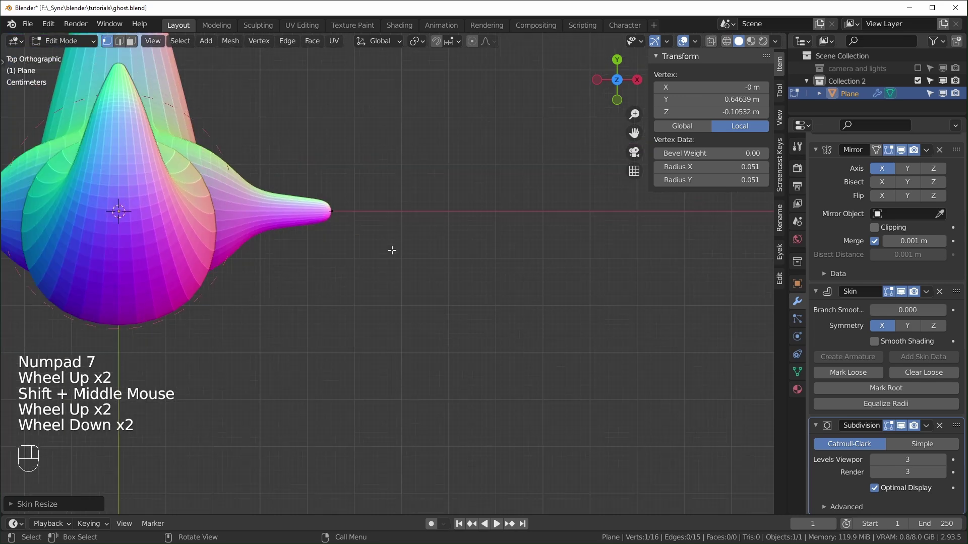
pyautogui.moveTo(352, 180); pyautogui.dragTo(312, 247)
pyautogui.press('KP_1')
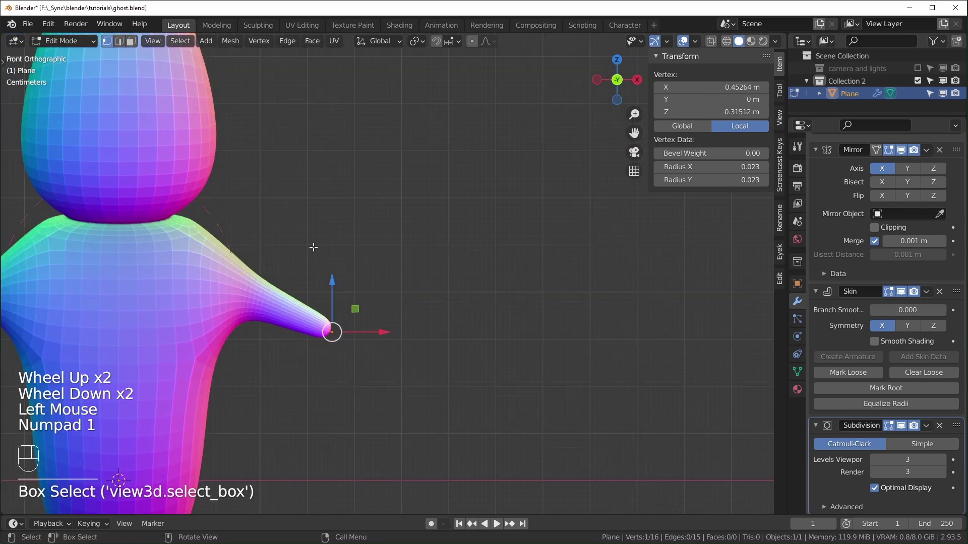
pyautogui.scroll(2, 313, 267)
pyautogui.keyDown('shift'); pyautogui.scroll(1, 319, 372); pyautogui.keyUp('shift')
pyautogui.keyDown('shift'); pyautogui.moveTo(319, 371); pyautogui.dragTo(363, 331, button='middle'); pyautogui.keyUp('shift')
pyautogui.moveTo(332, 278); pyautogui.dragTo(346, 212)
# - Scale the two outer arm vertices flat along Z so that both sit at the same height
pyautogui.hotkey('alt', 'z')
pyautogui.moveTo(449, 203); pyautogui.dragTo(516, 302)
pyautogui.moveTo(469, 185); pyautogui.dragTo(157, 333)
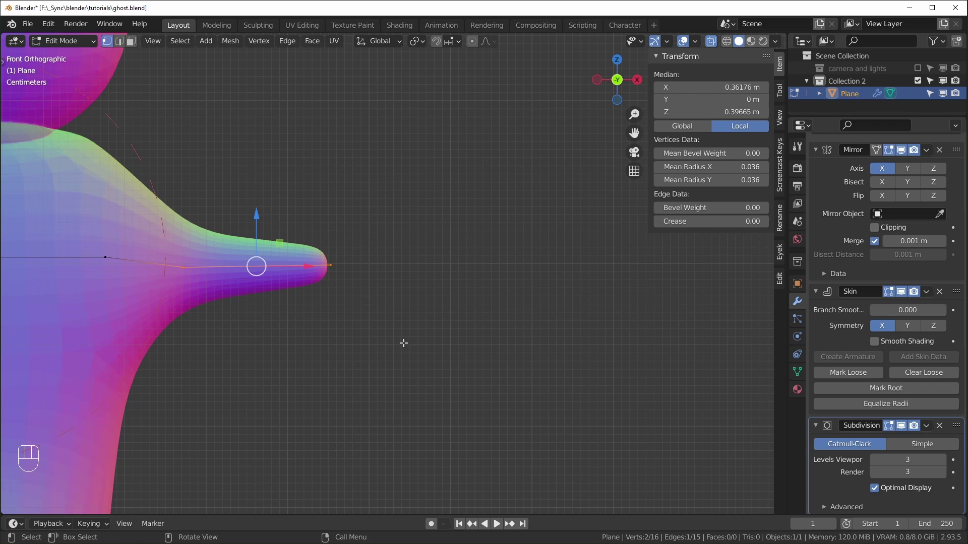
pyautogui.press('s')
pyautogui.press('z')
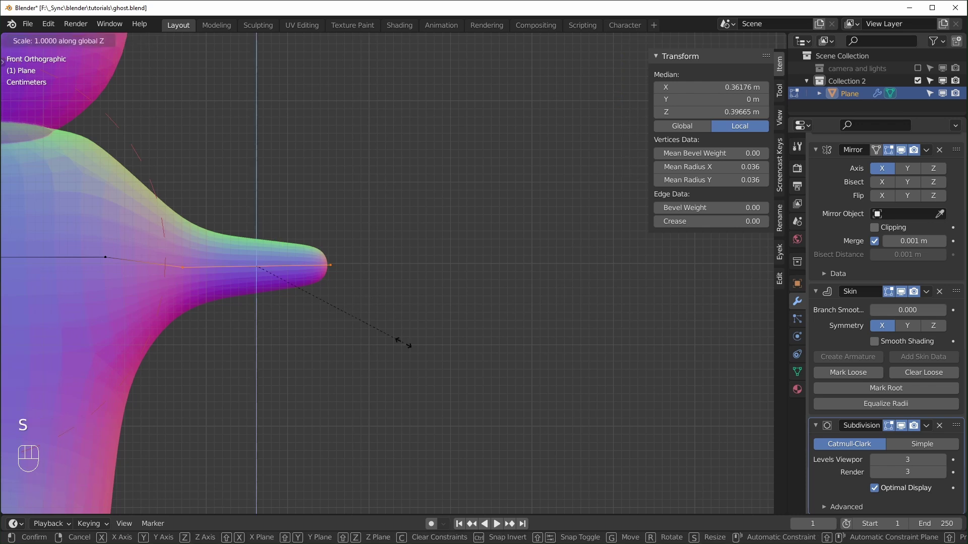
pyautogui.click(403, 344)
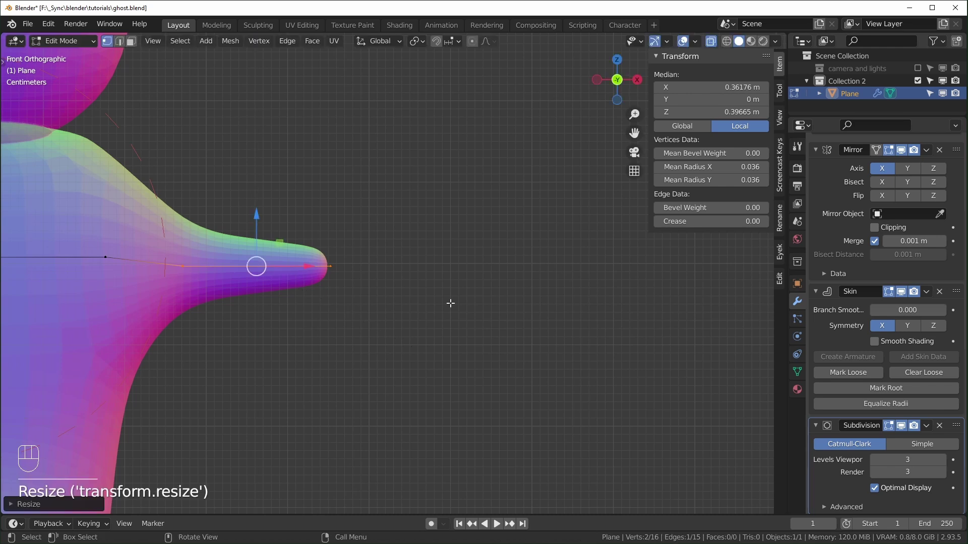
# - Extrude the arm's end vertex outward along X to about X 0.469 m to start the hand
pyautogui.press('KP_7')
pyautogui.scroll(2, 451, 303)
pyautogui.keyDown('shift'); pyautogui.moveTo(450, 303); pyautogui.dragTo(532, 428, button='middle'); pyautogui.keyUp('shift')
pyautogui.keyDown('shift'); pyautogui.moveTo(388, 139); pyautogui.dragTo(471, 264, button='middle'); pyautogui.keyUp('shift')
pyautogui.moveTo(470, 265); pyautogui.dragTo(426, 331)
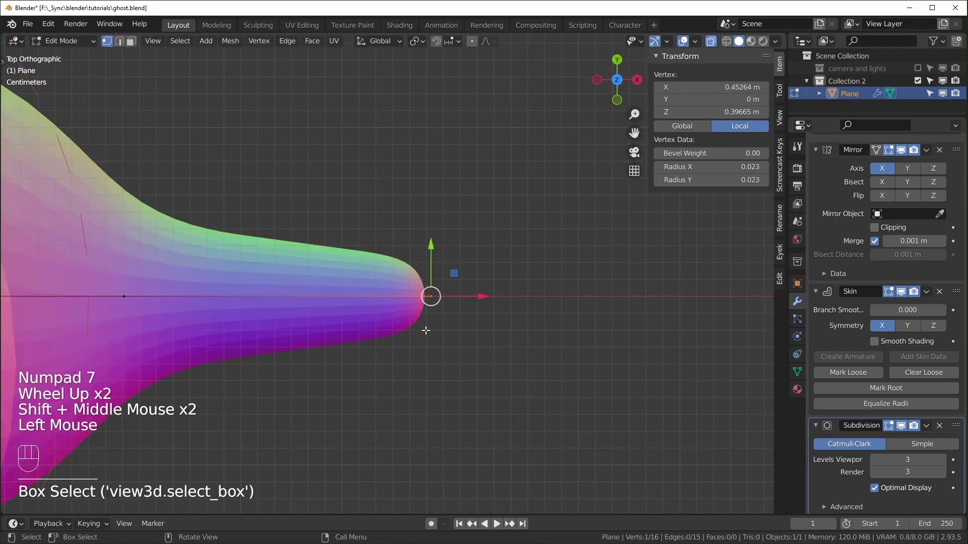
pyautogui.press('e')
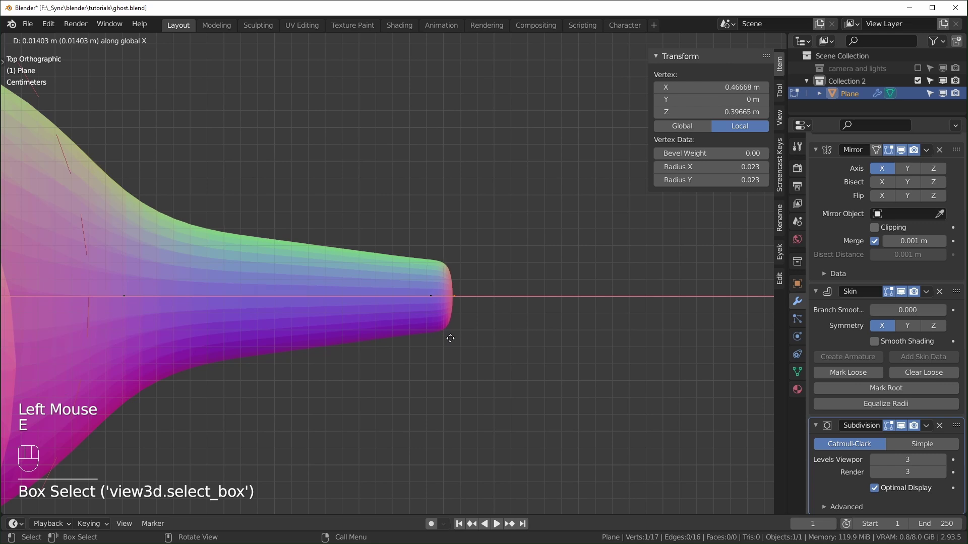
pyautogui.click(472, 339)
pyautogui.keyDown('shift'); pyautogui.moveTo(473, 339); pyautogui.dragTo(430, 346, button='middle'); pyautogui.keyUp('shift')
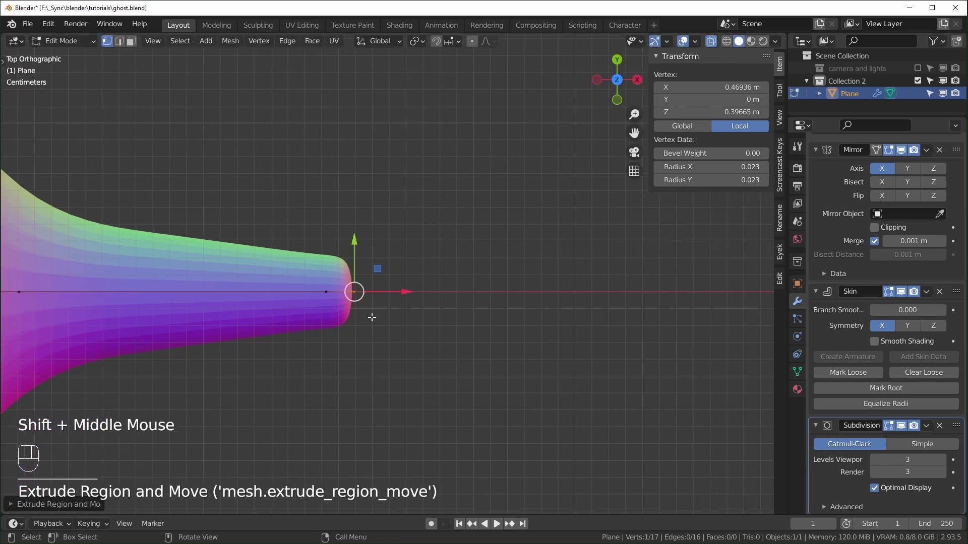
# - Extrude three fanned-out finger-base vertices from the hand vertex to about X 0.5 m
pyautogui.press('e')
pyautogui.click(430, 281)
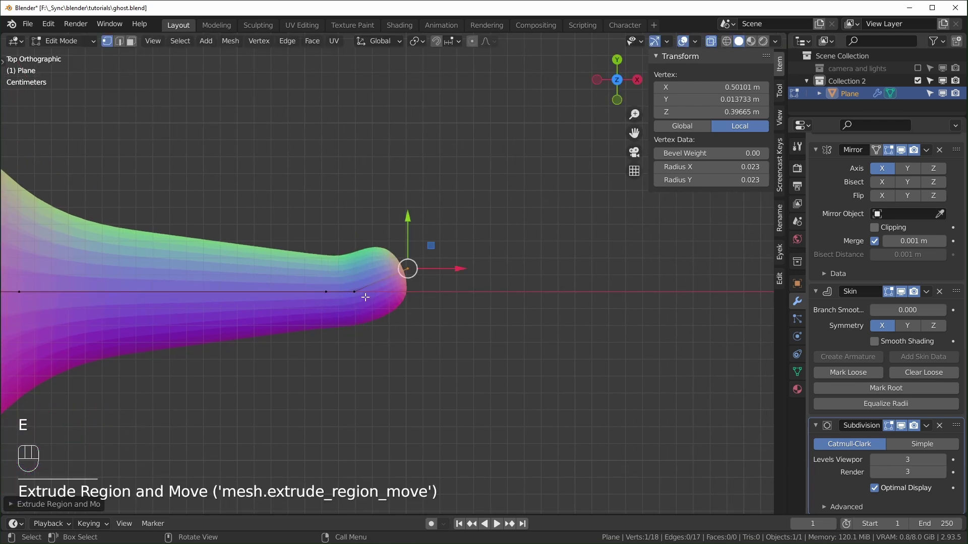
pyautogui.press('e')
pyautogui.click(414, 299)
pyautogui.click(360, 295)
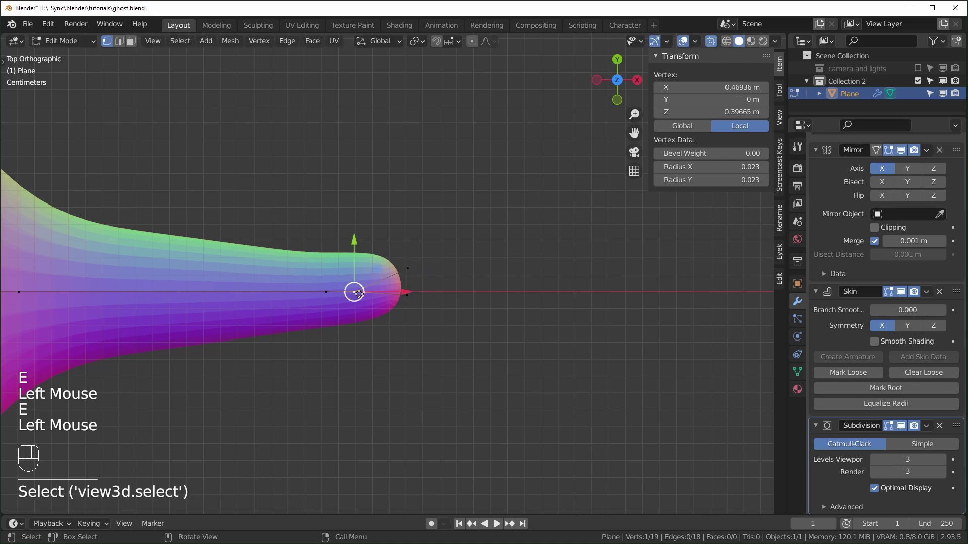
pyautogui.press('e')
pyautogui.click(409, 318)
# - Align the three finger-base vertices with each other along X at about 0.500 m
pyautogui.moveTo(461, 222); pyautogui.dragTo(400, 364)
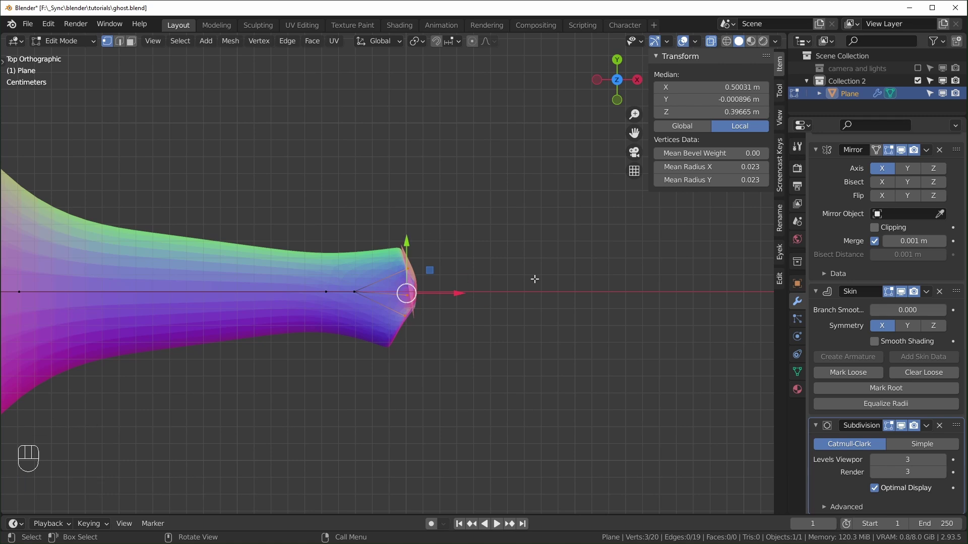
pyautogui.press('s')
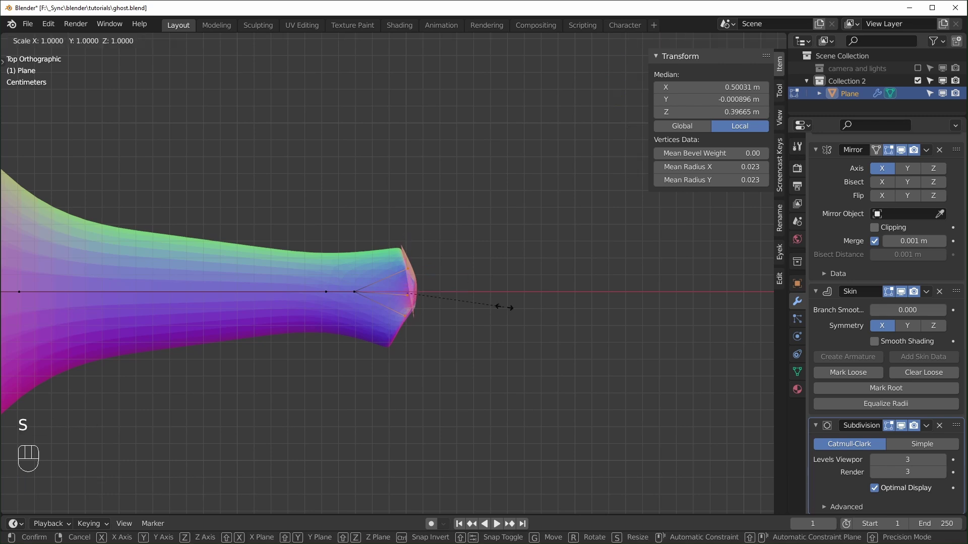
pyautogui.click(504, 307)
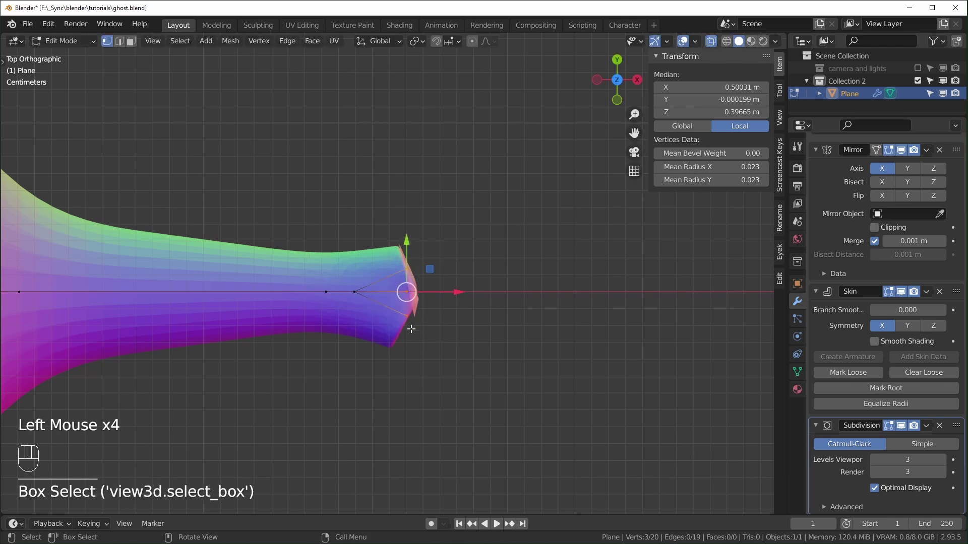
# - Extrude the three finger-base vertices outward to about X 0.533 m and taper the fingertips' skin to a mean radius of about 0.002
pyautogui.press('e')
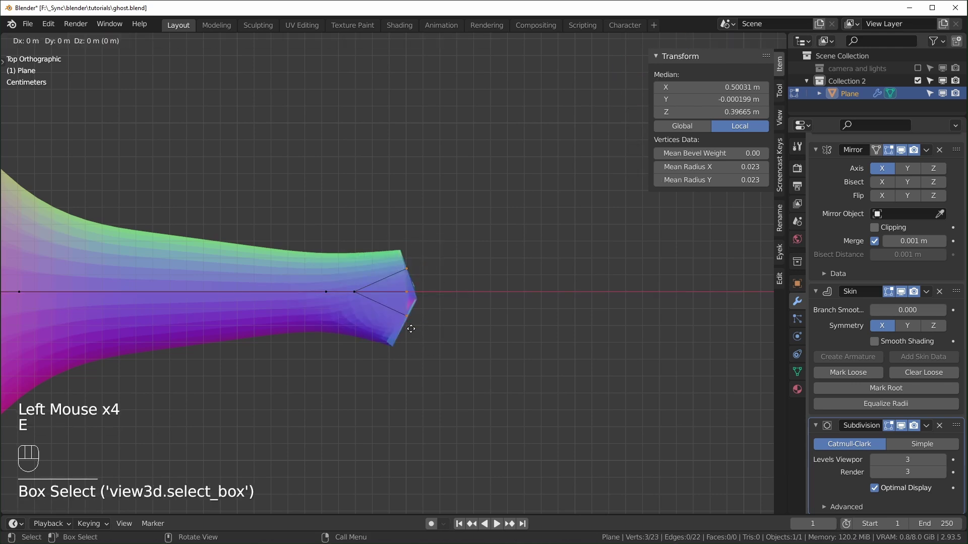
pyautogui.click(466, 328)
pyautogui.hotkey('ctrl', 'a')
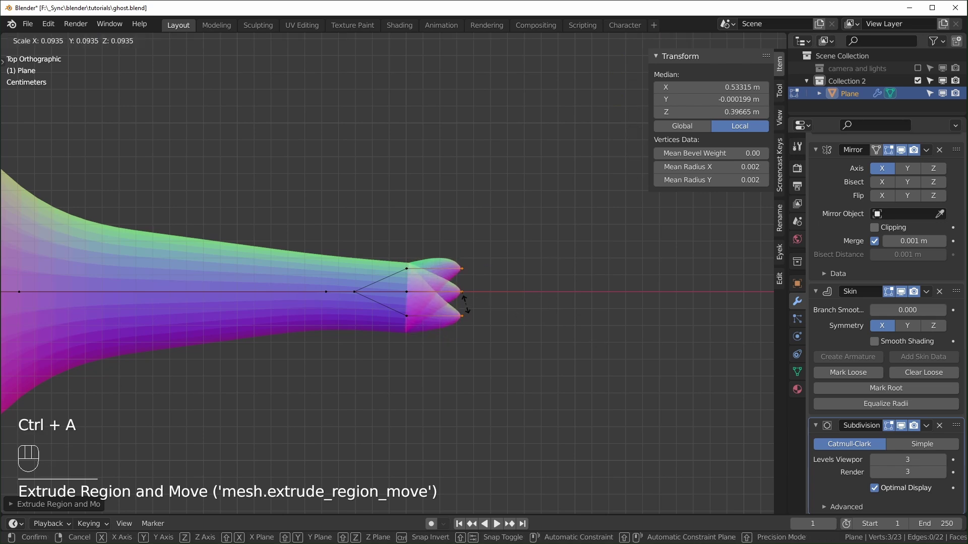
pyautogui.click(467, 305)
pyautogui.moveTo(508, 213); pyautogui.dragTo(386, 373)
pyautogui.hotkey('ctrl', 'a')
pyautogui.click(569, 387)
# - Shrink the skin at the three finger-base vertices to a mean radius of about 0.01 to separate the fingers
pyautogui.moveTo(389, 223); pyautogui.dragTo(425, 350)
pyautogui.hotkey('ctrl', 'a')
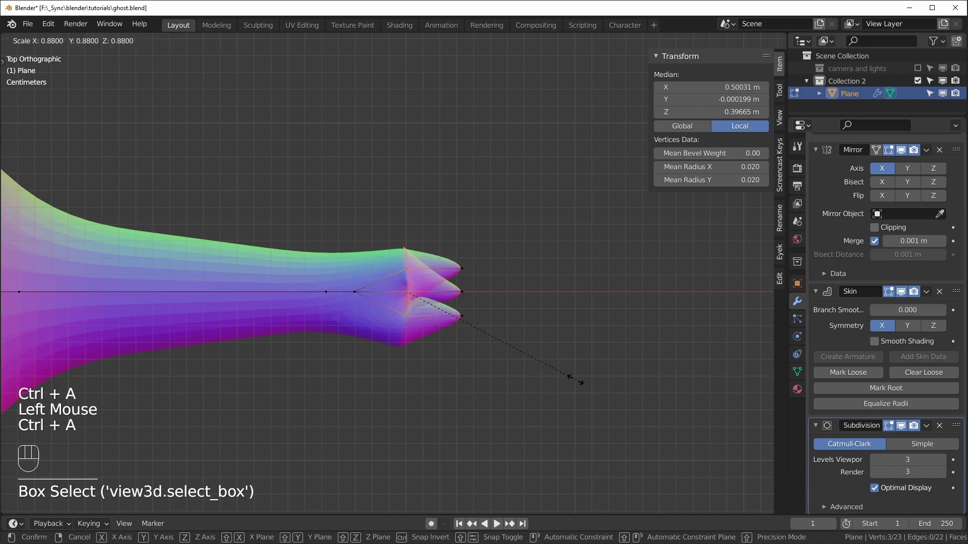
pyautogui.click(570, 377)
pyautogui.scroll(2, 573, 380)
pyautogui.keyDown('shift'); pyautogui.moveTo(573, 381); pyautogui.dragTo(473, 268, button='middle'); pyautogui.keyUp('shift')
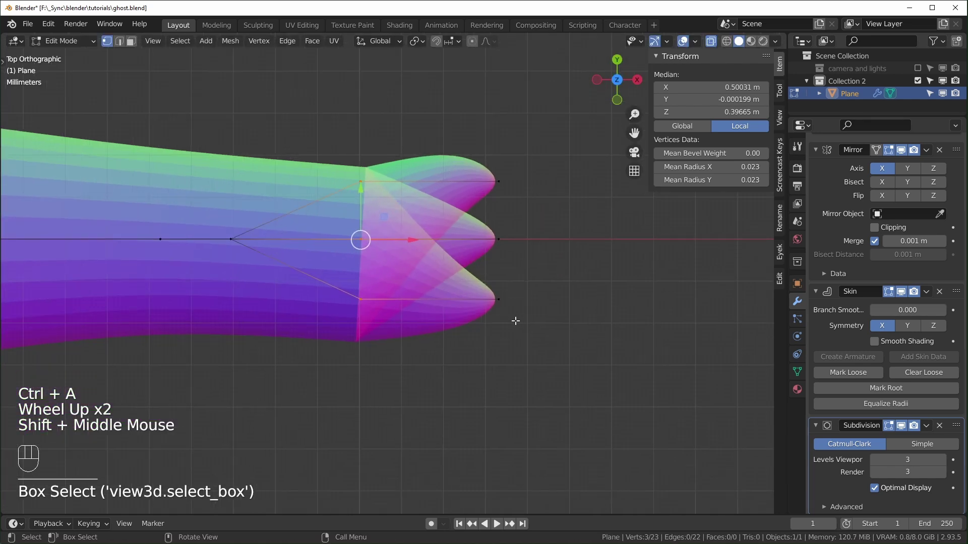
pyautogui.hotkey('ctrl', 'a')
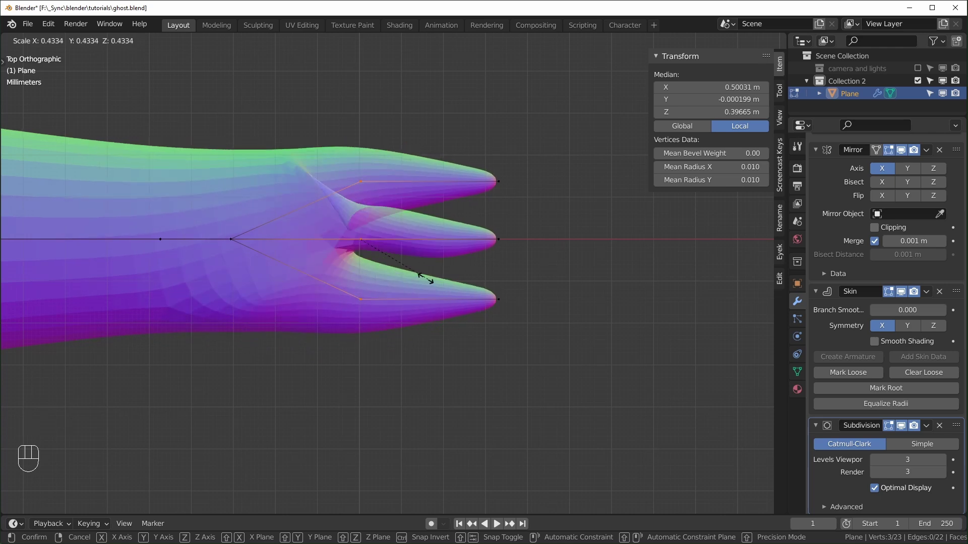
pyautogui.click(432, 282)
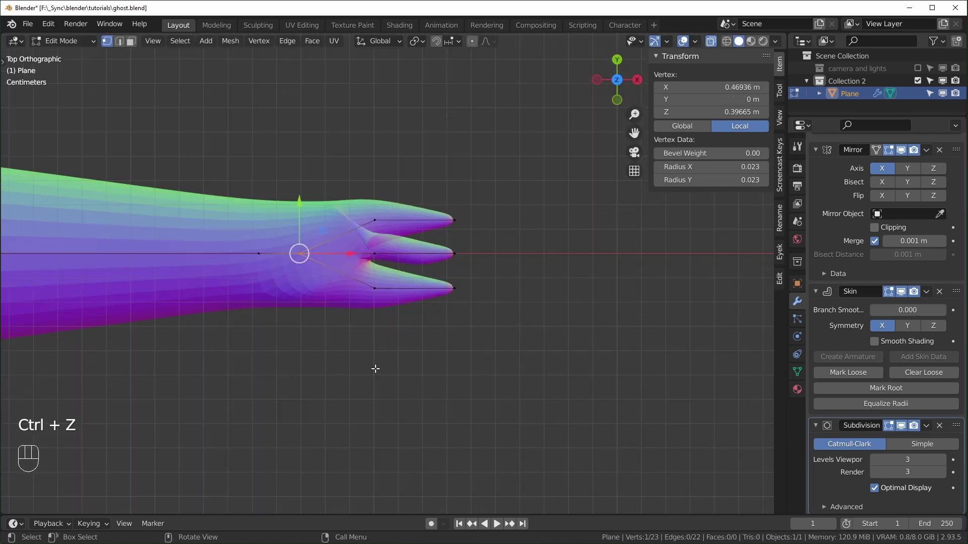
# - Enlarge the skin at the hand vertex where the fingers branch off to a radius of about 0.031
pyautogui.click(434, 355)
pyautogui.moveTo(274, 224); pyautogui.dragTo(314, 378)
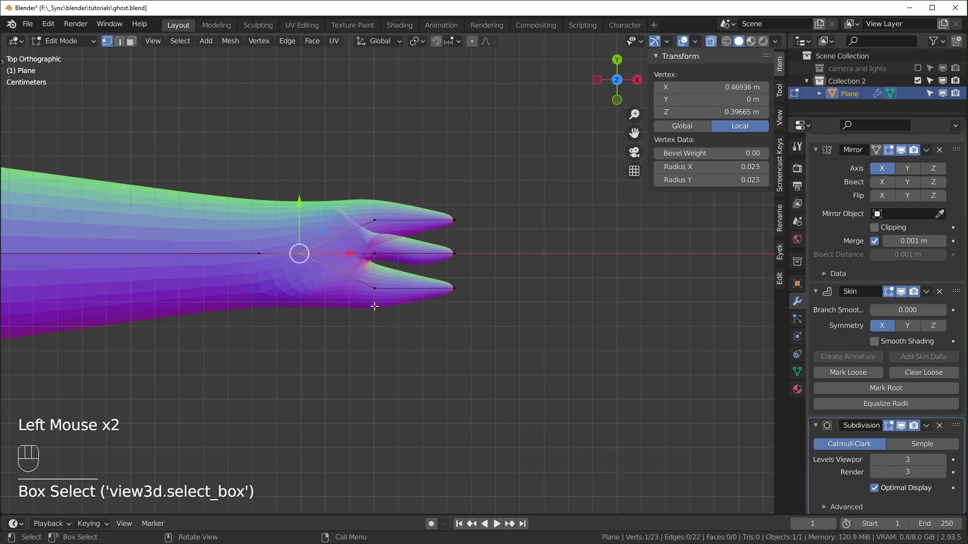
pyautogui.hotkey('ctrl', 'a')
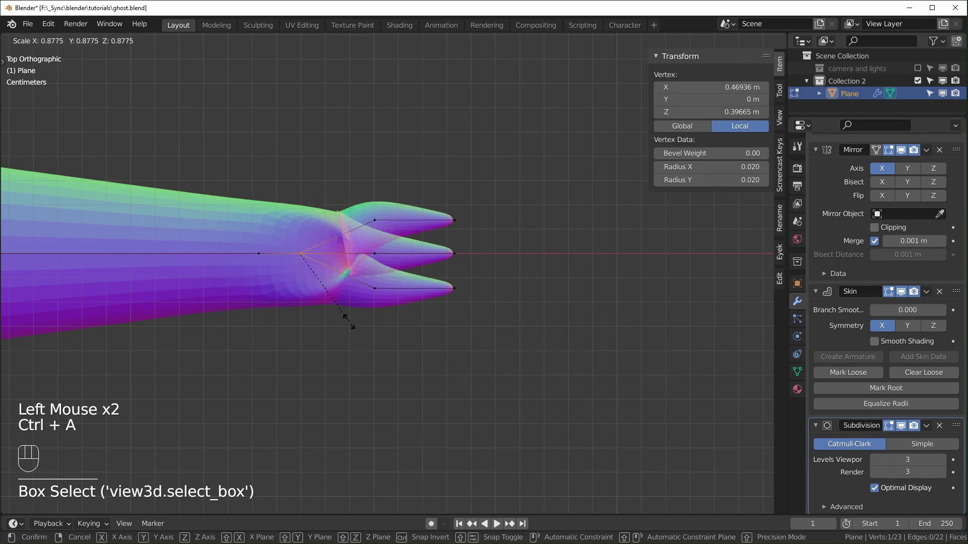
pyautogui.click(389, 346)
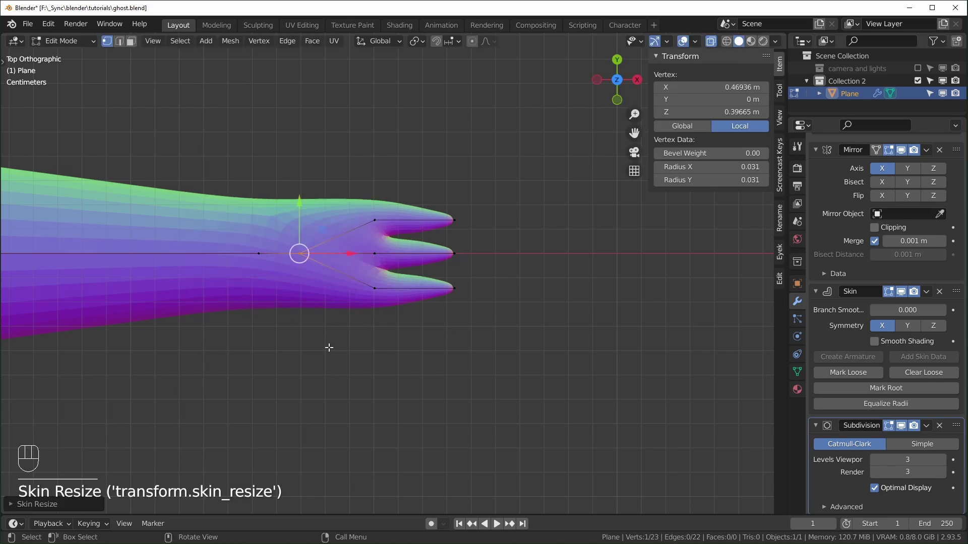
pyautogui.scroll(-2, 292, 303)
pyautogui.keyDown('shift'); pyautogui.moveTo(292, 302); pyautogui.dragTo(331, 305, button='middle'); pyautogui.keyUp('shift')
pyautogui.scroll(2, 343, 203)
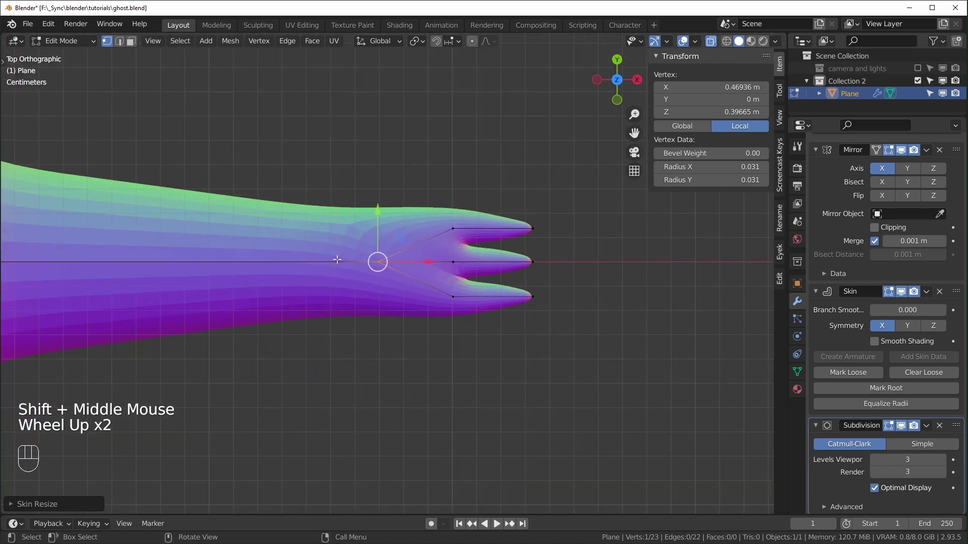
# - Try to dissolve the arm vertex just before the hand and enlarge the skin at the finger-branch vertex, undoing both
pyautogui.click(337, 261)
pyautogui.scroll(-2, 448, 349)
pyautogui.hotkey('ctrl', 'x')
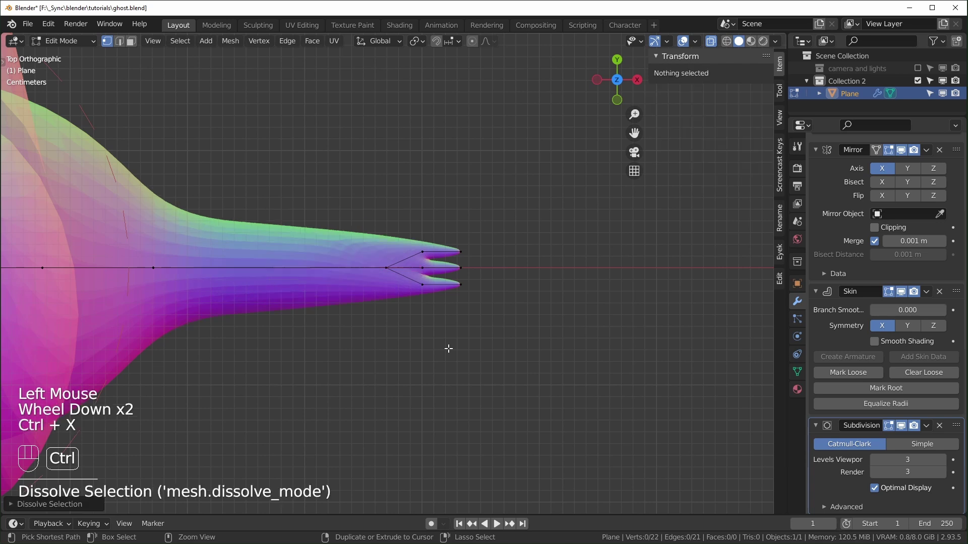
pyautogui.moveTo(380, 259); pyautogui.dragTo(407, 319)
pyautogui.hotkey('ctrl', 'a')
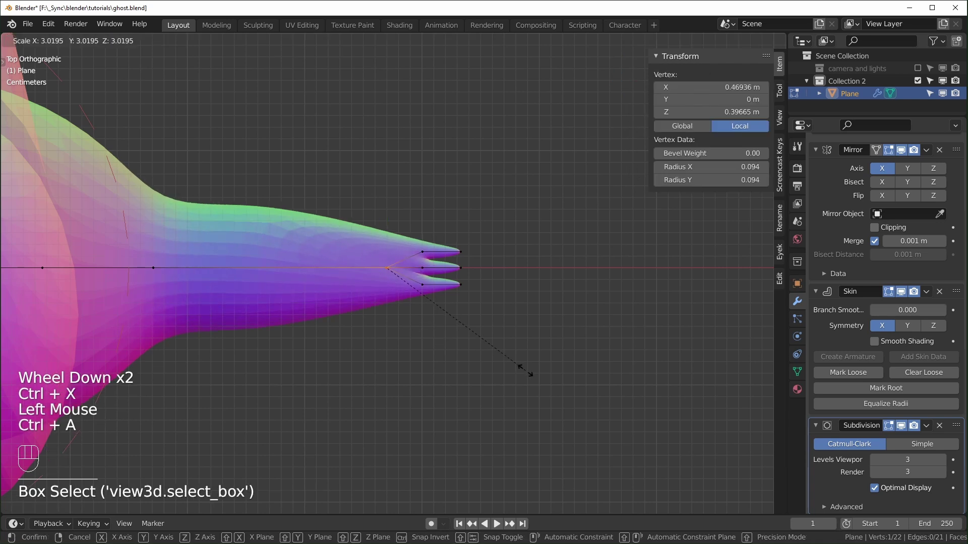
pyautogui.rightClick(487, 381)
pyautogui.hotkey('ctrl', 'z')
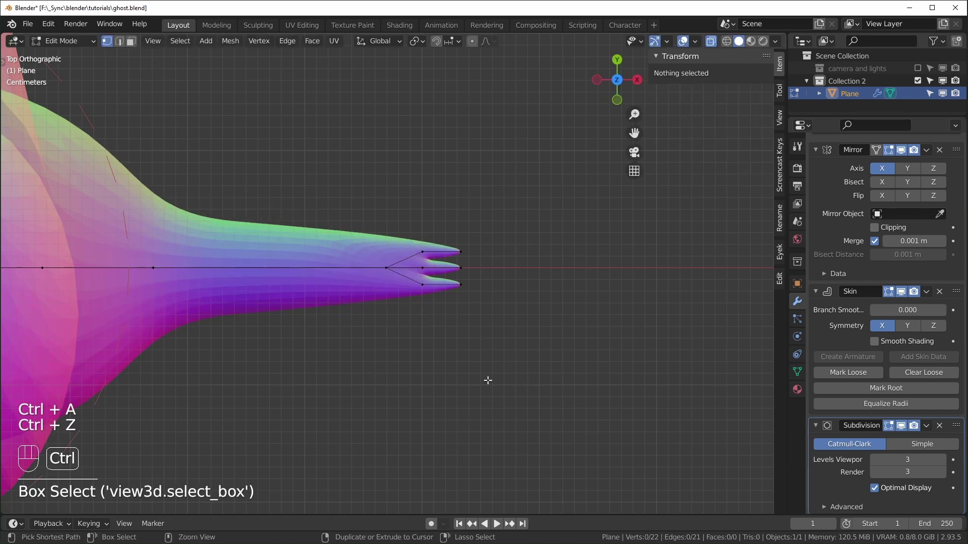
pyautogui.hotkey('ctrl', 'z')
pyautogui.scroll(2, 398, 352)
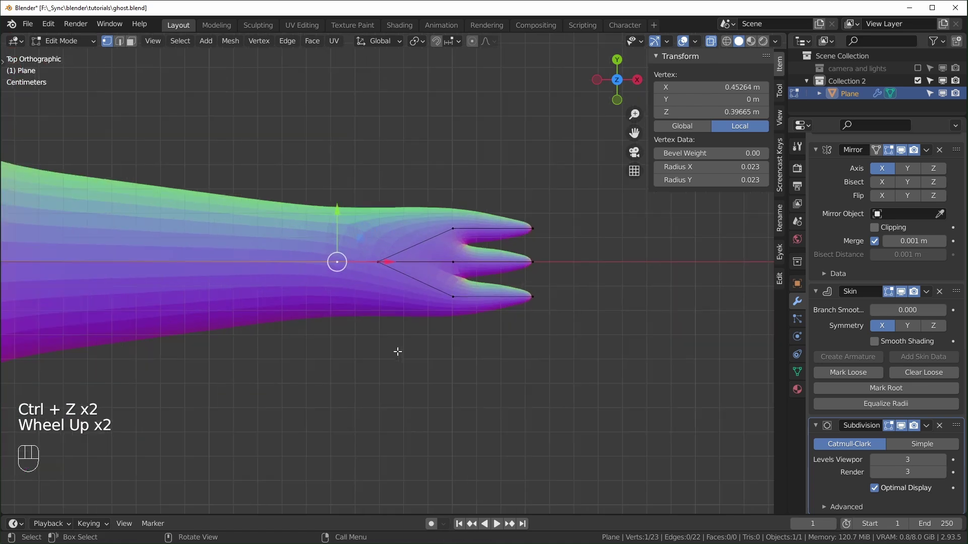
pyautogui.moveTo(392, 263); pyautogui.dragTo(404, 268)
pyautogui.rightClick(395, 274)
pyautogui.keyDown('shift'); pyautogui.moveTo(464, 316); pyautogui.dragTo(388, 313, button='middle'); pyautogui.keyUp('shift')
pyautogui.scroll(-4, 389, 312)
pyautogui.scroll(4, 388, 313)
# - Try to bring the three fingers closer together by scaling their vertices along Y to about 0.76
pyautogui.moveTo(356, 204); pyautogui.dragTo(471, 342)
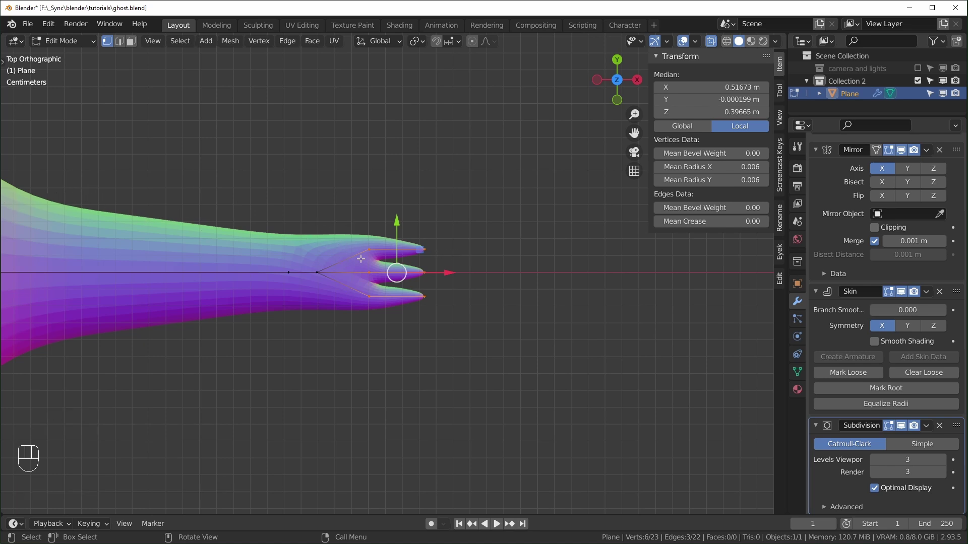
pyautogui.moveTo(491, 210); pyautogui.dragTo(361, 332)
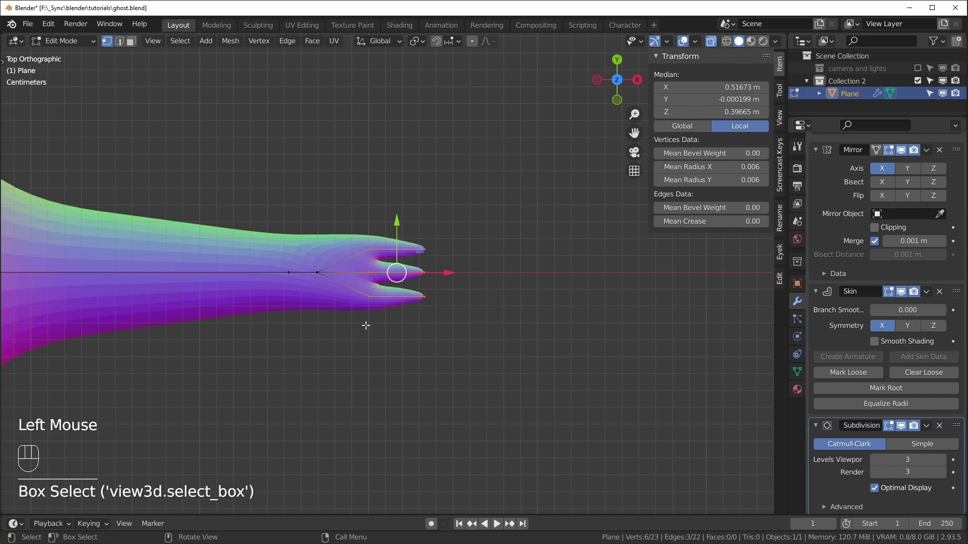
pyautogui.press('s')
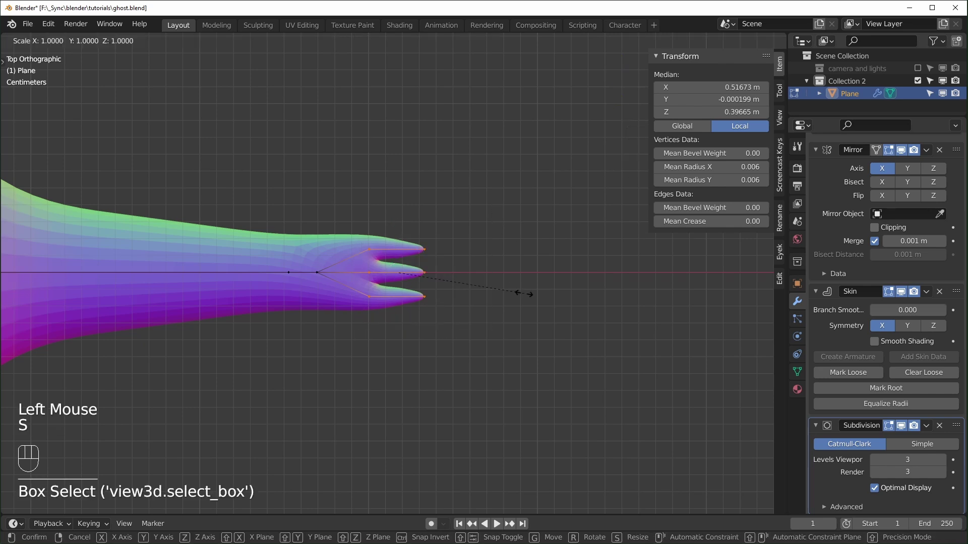
pyautogui.press('y')
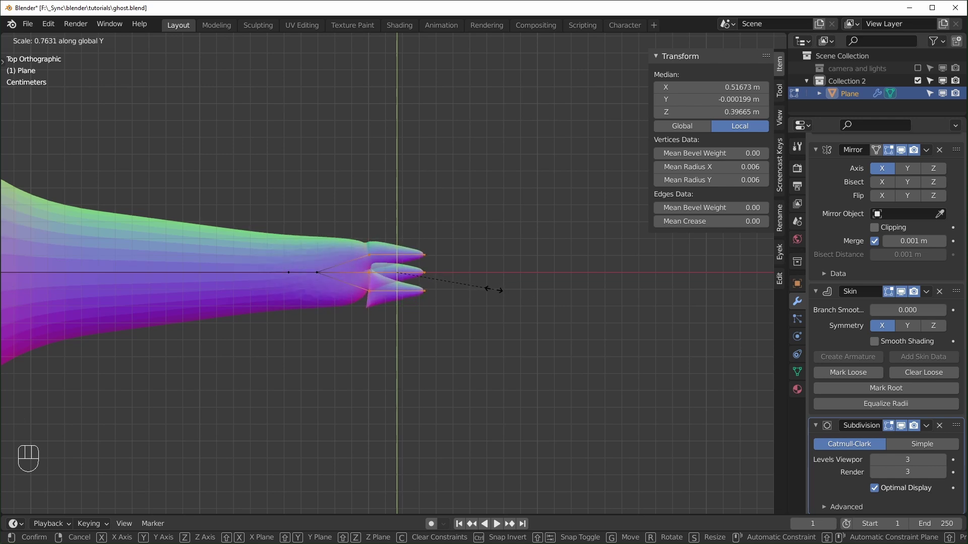
pyautogui.click(498, 292)
pyautogui.hotkey('ctrl', 'a')
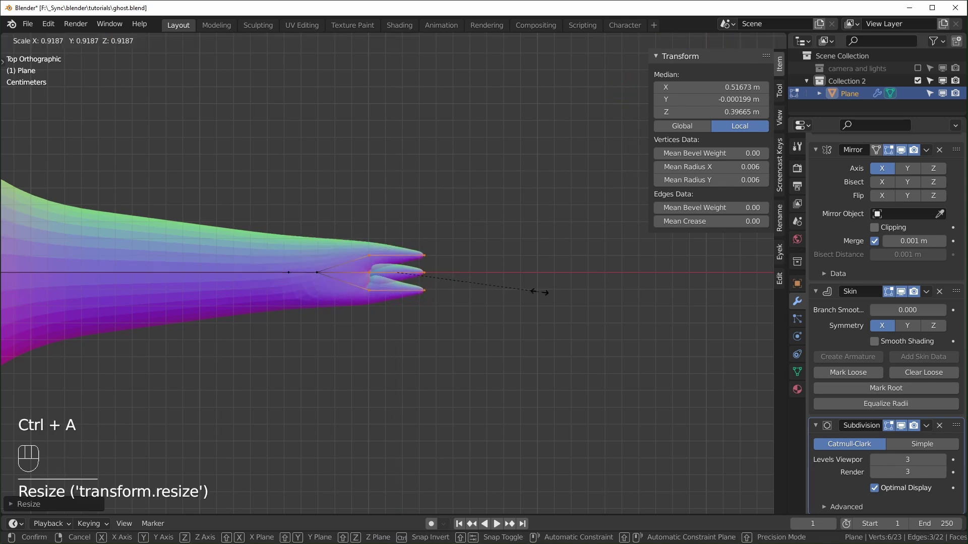
# - Examine the narrowed fingers in solid display in perspective and from above, and undo the Y scaling
pyautogui.scroll(-3, 506, 289)
pyautogui.moveTo(506, 289); pyautogui.dragTo(492, 252, button='middle')
pyautogui.hotkey('alt', 'z')
pyautogui.moveTo(519, 338); pyautogui.dragTo(550, 343, button='middle')
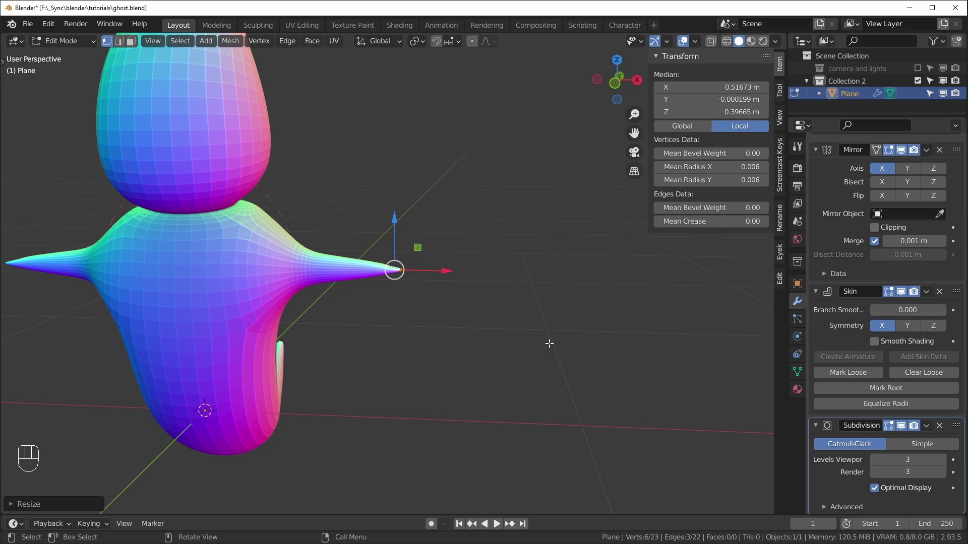
pyautogui.press('KP_1')
pyautogui.press('KP_7')
pyautogui.scroll(4, 549, 342)
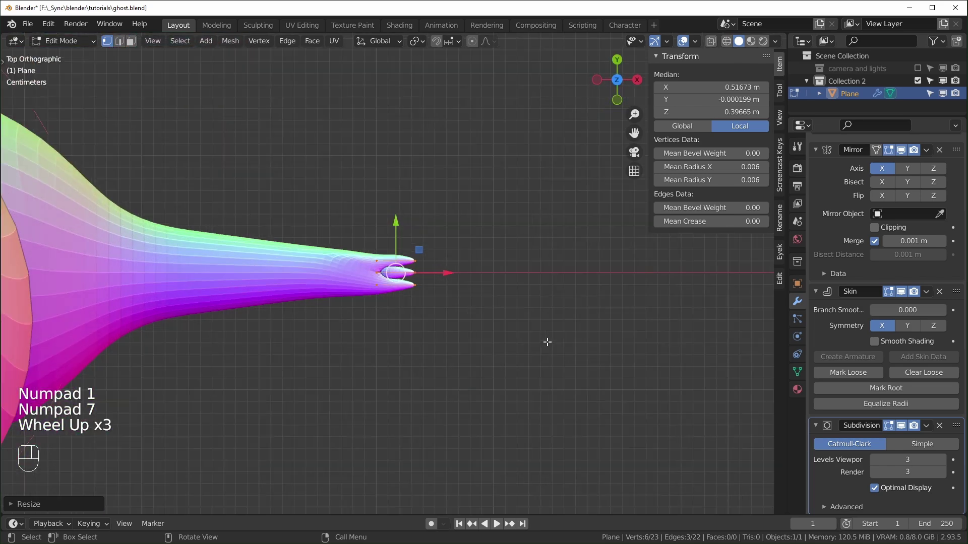
pyautogui.hotkey('ctrl', 'z')
# - Move the three fingertip vertices outward to about X 0.550 m and scale them apart by about 1.37 with X-ray on
pyautogui.hotkey('alt', 'z')
pyautogui.moveTo(469, 218); pyautogui.dragTo(414, 352)
pyautogui.moveTo(470, 273); pyautogui.dragTo(500, 277)
pyautogui.press('s')
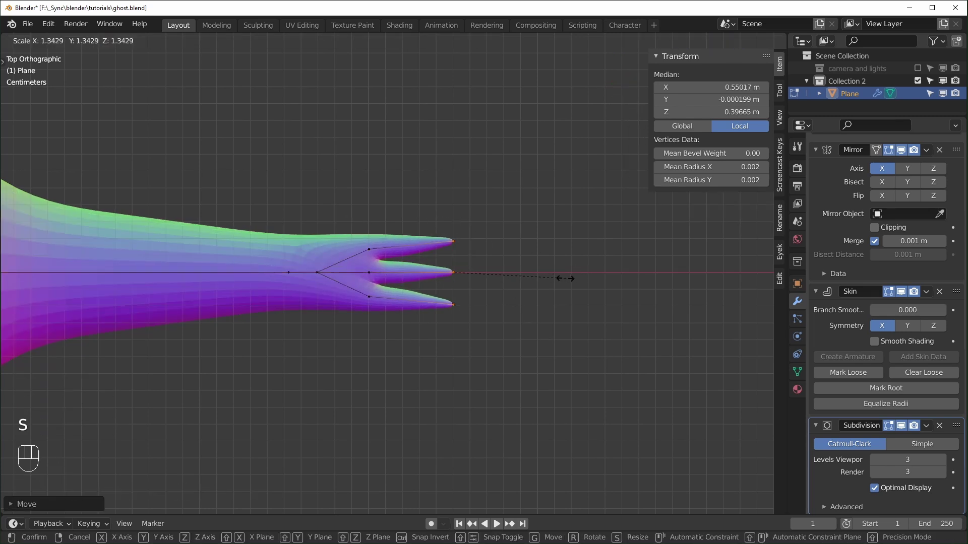
pyautogui.click(562, 277)
pyautogui.press('s')
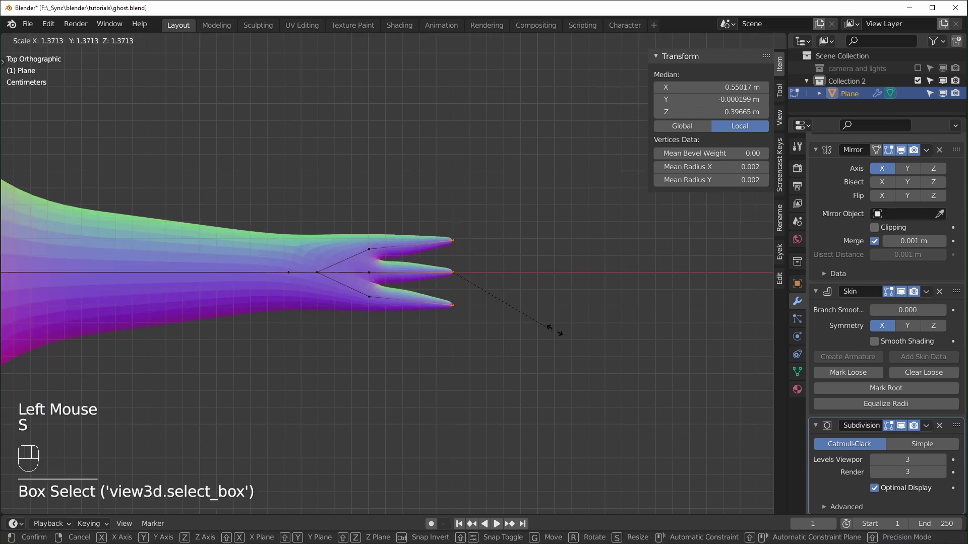
pyautogui.click(552, 331)
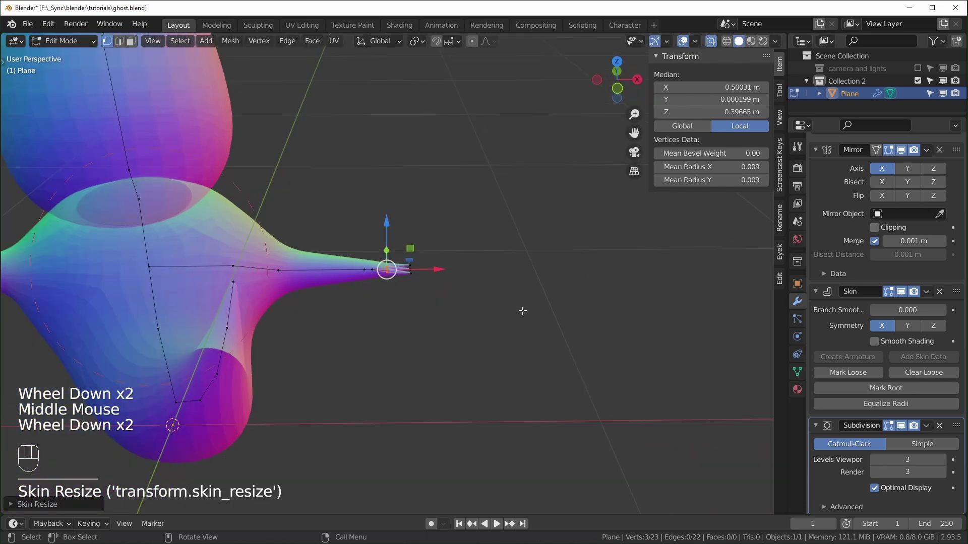
# - Turn off X-ray, inspect the whole ghost from the front and side, and return to Object Mode
pyautogui.hotkey('alt', 'z')
pyautogui.moveTo(524, 317); pyautogui.dragTo(514, 341, button='middle')
pyautogui.scroll(-1, 514, 341)
pyautogui.scroll(2, 514, 341)
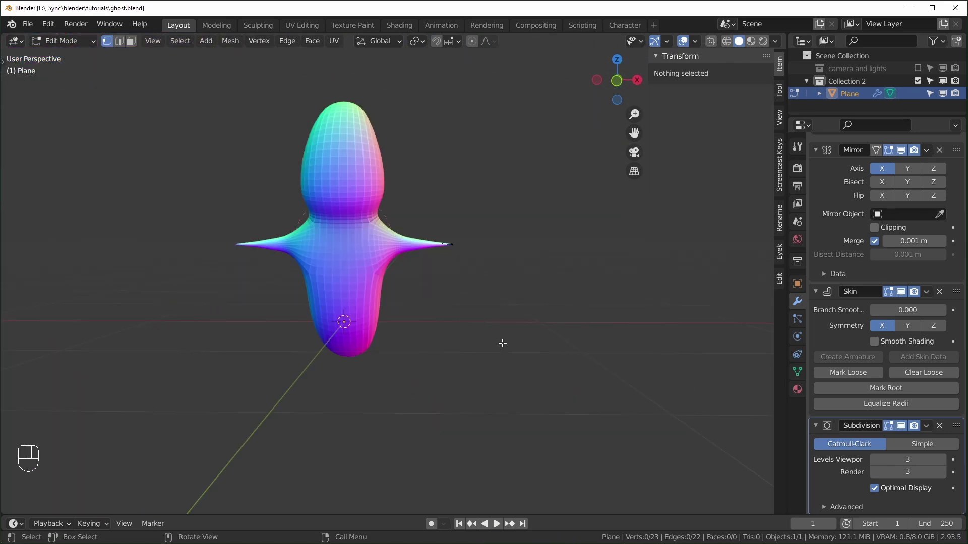
pyautogui.moveTo(503, 341); pyautogui.dragTo(431, 345, button='middle')
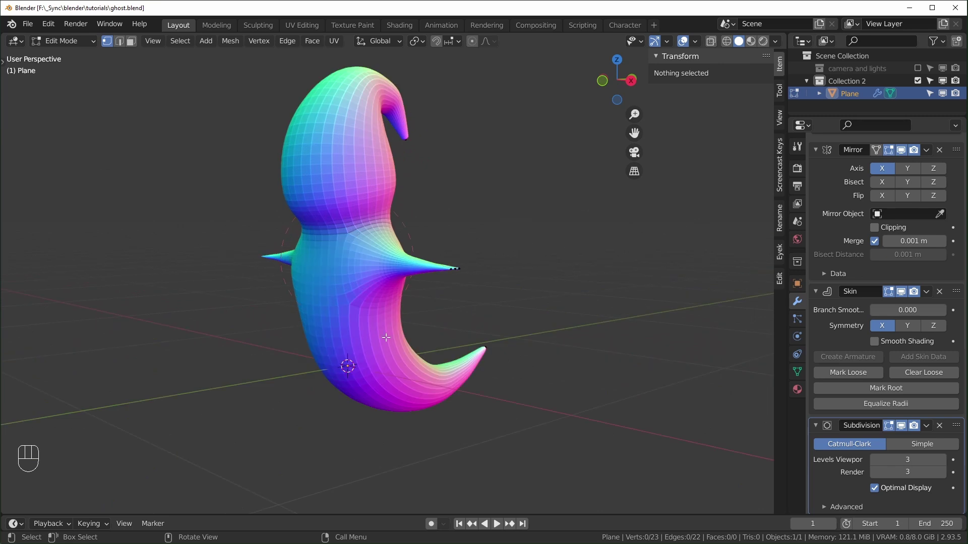
pyautogui.press('Tab')
pyautogui.scroll(-3, 386, 337)
pyautogui.moveTo(407, 334); pyautogui.dragTo(424, 333, button='middle')
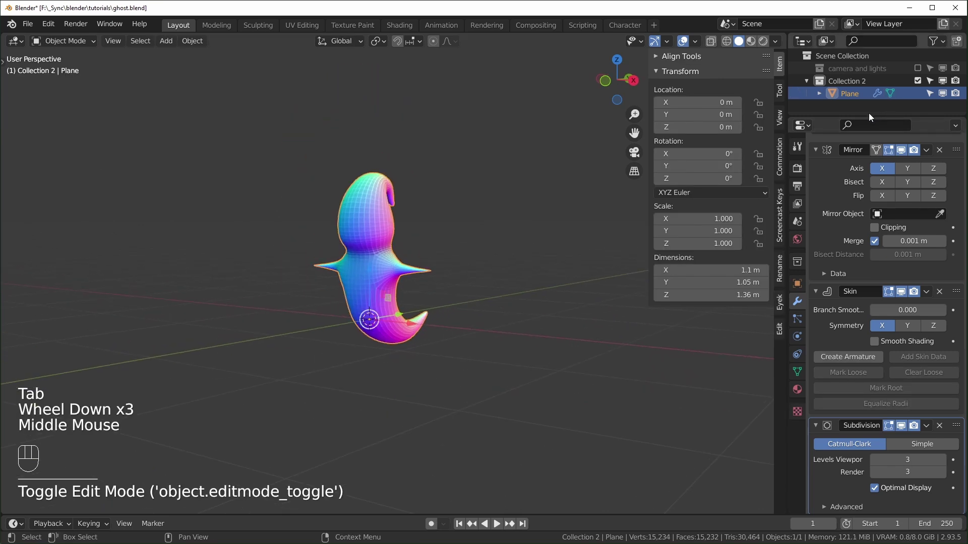
# - Duplicate the ghost in place and disable the original Plane object in the viewport and in renders
pyautogui.moveTo(869, 115); pyautogui.dragTo(870, 161)
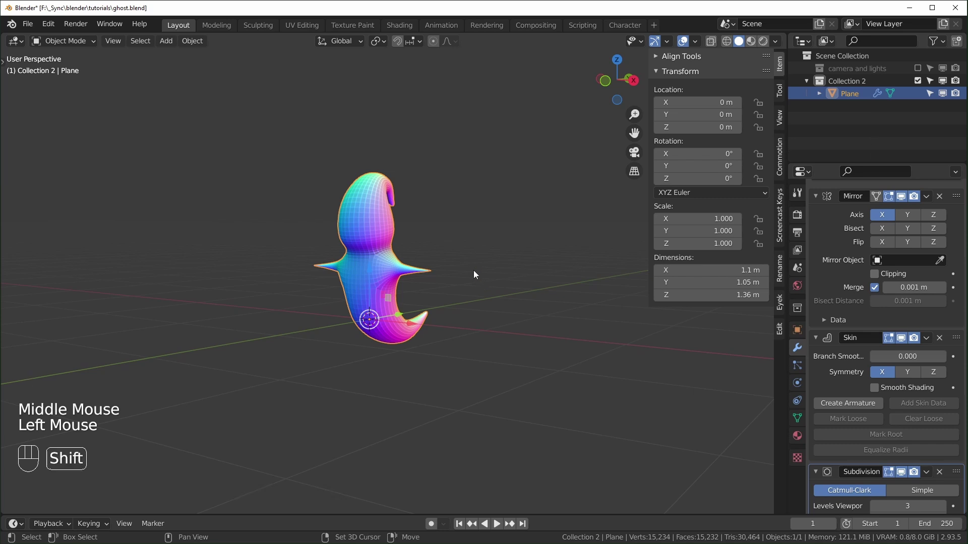
pyautogui.hotkey('shift', 'd')
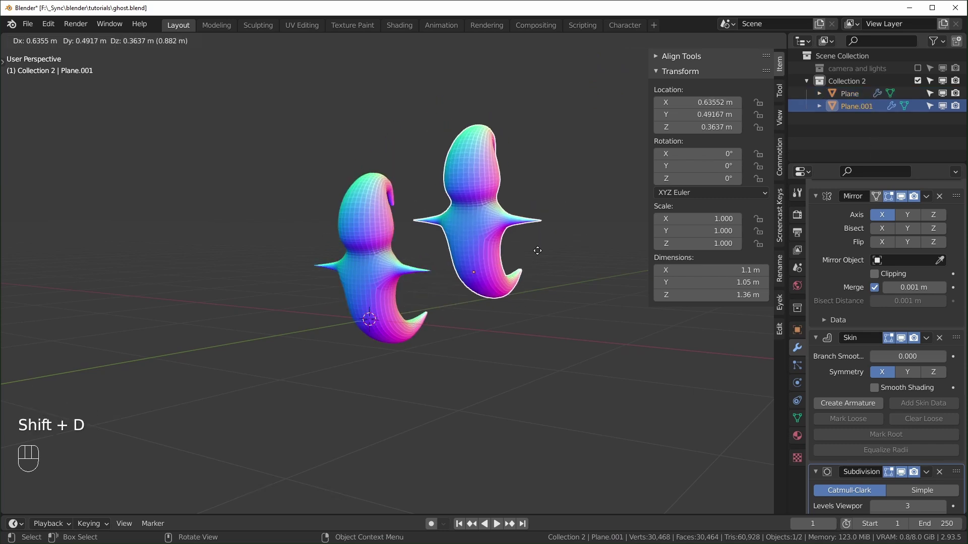
pyautogui.rightClick(548, 240)
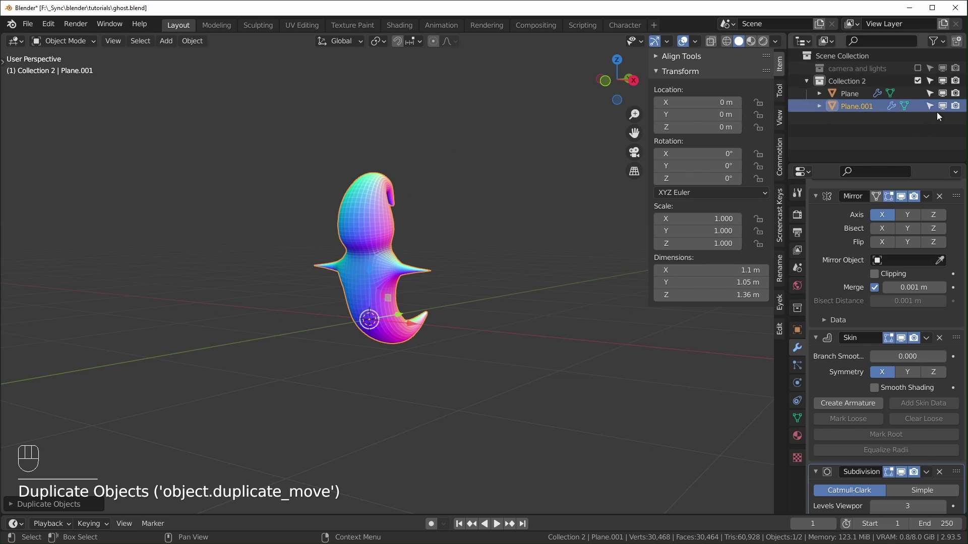
pyautogui.click(943, 94)
pyautogui.click(950, 94)
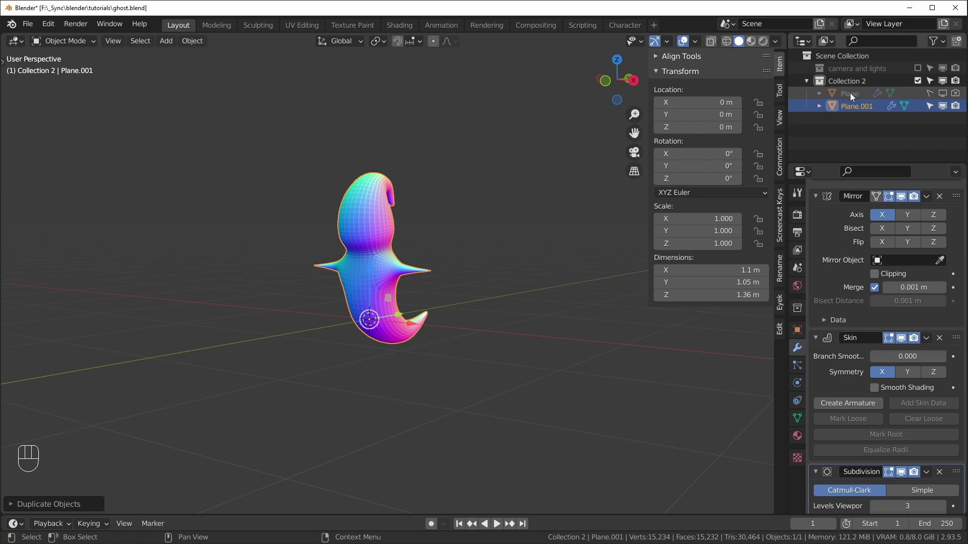
# - Collapse the duplicate's modifiers and switch off their viewport display, then only Mirror back on, to examine the bare vertex skeleton
pyautogui.scroll(3, 335, 311)
pyautogui.moveTo(335, 310); pyautogui.dragTo(427, 301, button='middle')
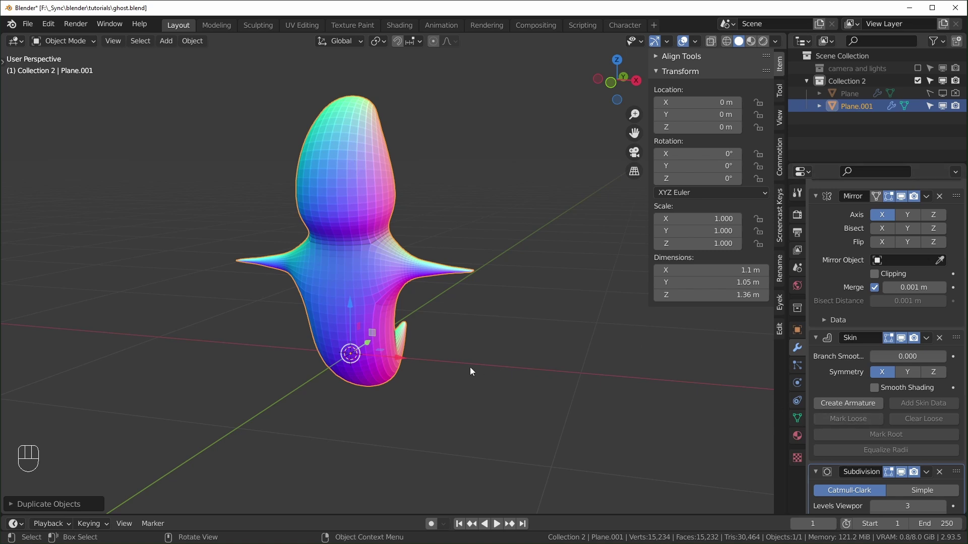
pyautogui.moveTo(470, 367); pyautogui.dragTo(478, 364, button='middle')
pyautogui.scroll(3, 816, 258)
pyautogui.moveTo(817, 263); pyautogui.dragTo(813, 328)
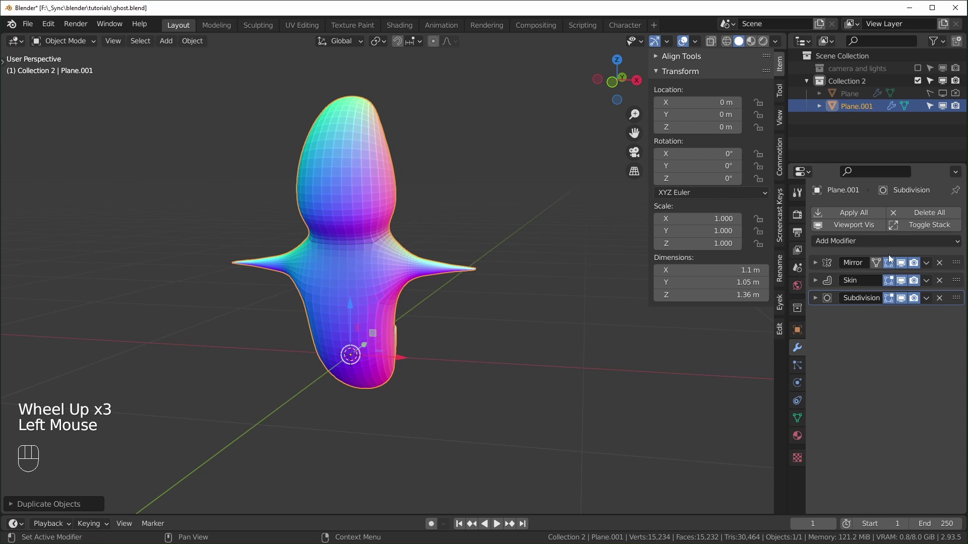
pyautogui.moveTo(901, 263); pyautogui.dragTo(902, 298)
pyautogui.moveTo(293, 164); pyautogui.dragTo(295, 201, button='middle')
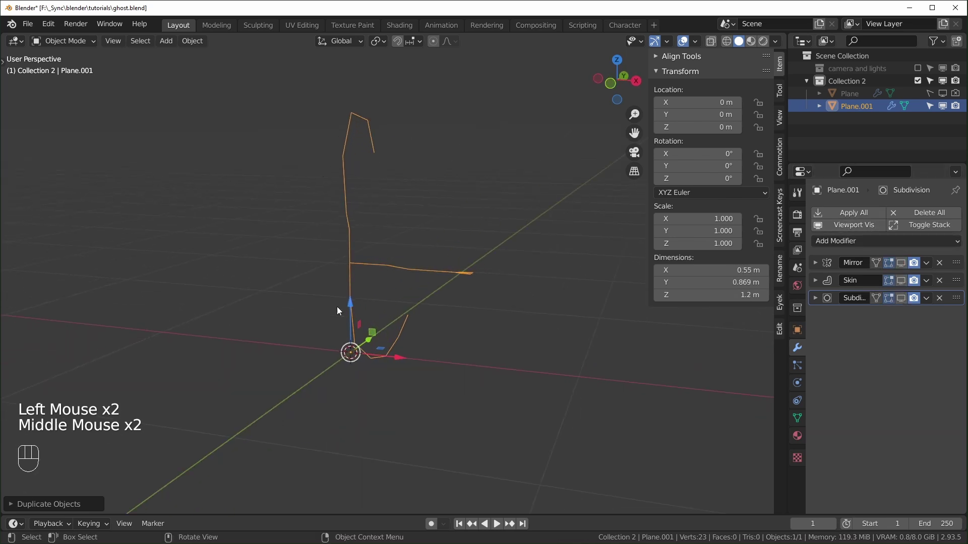
pyautogui.click(900, 263)
pyautogui.moveTo(580, 297); pyautogui.dragTo(485, 307, button='middle')
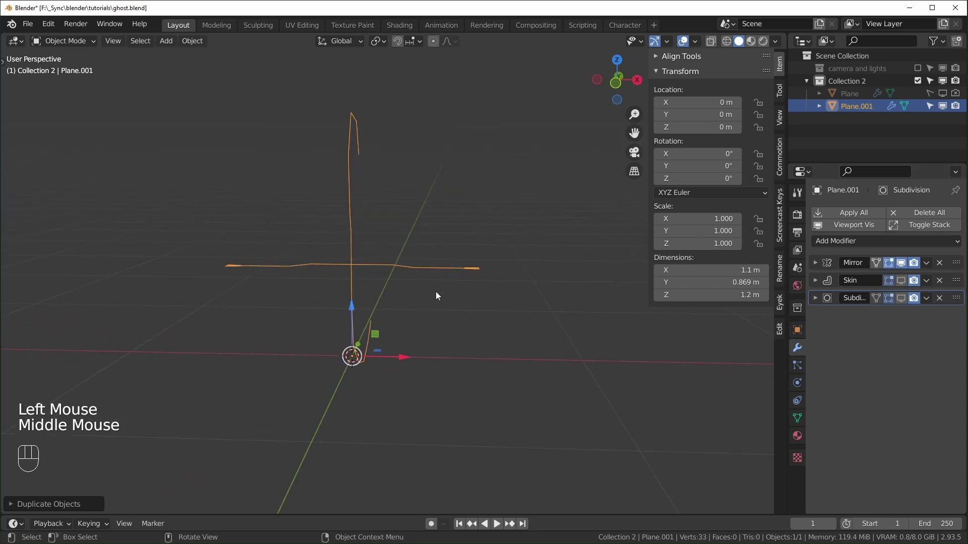
pyautogui.moveTo(373, 318); pyautogui.dragTo(422, 356, button='middle')
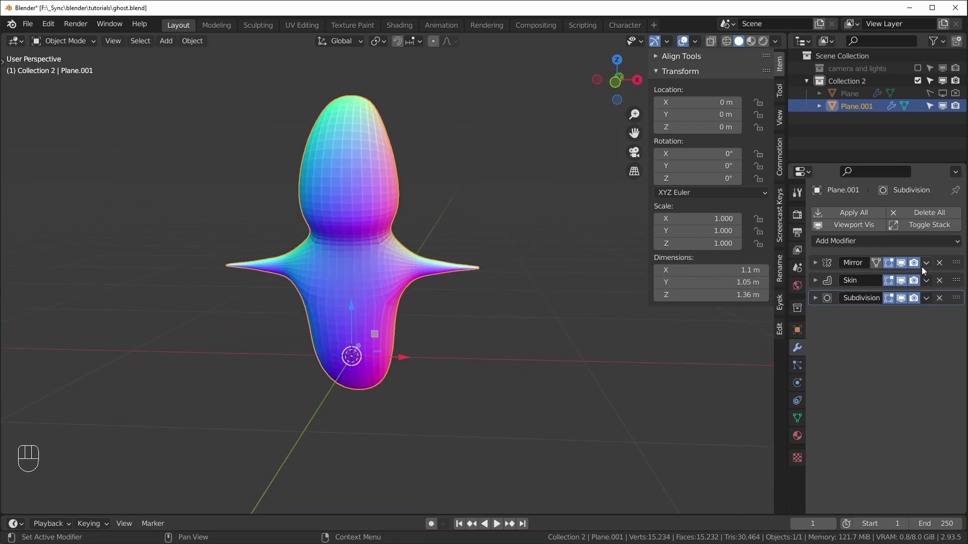
# - Apply the Mirror modifier on Plane.001 and create an armature from its Skin modifier
pyautogui.click(926, 263)
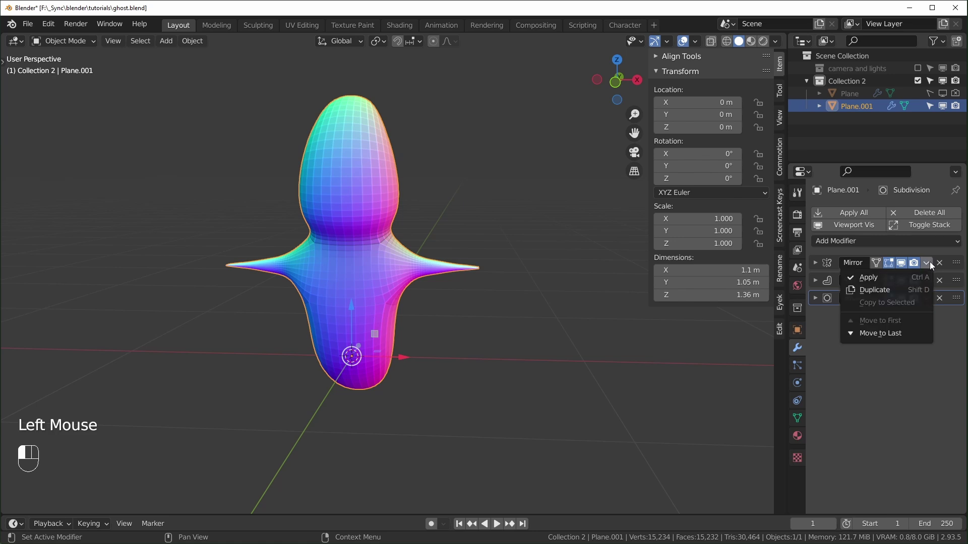
pyautogui.click(888, 277)
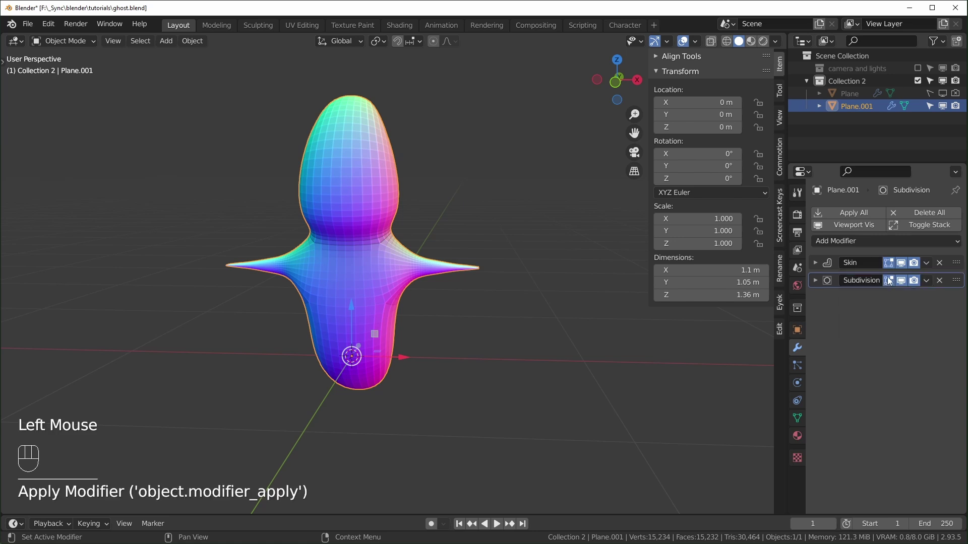
pyautogui.click(815, 263)
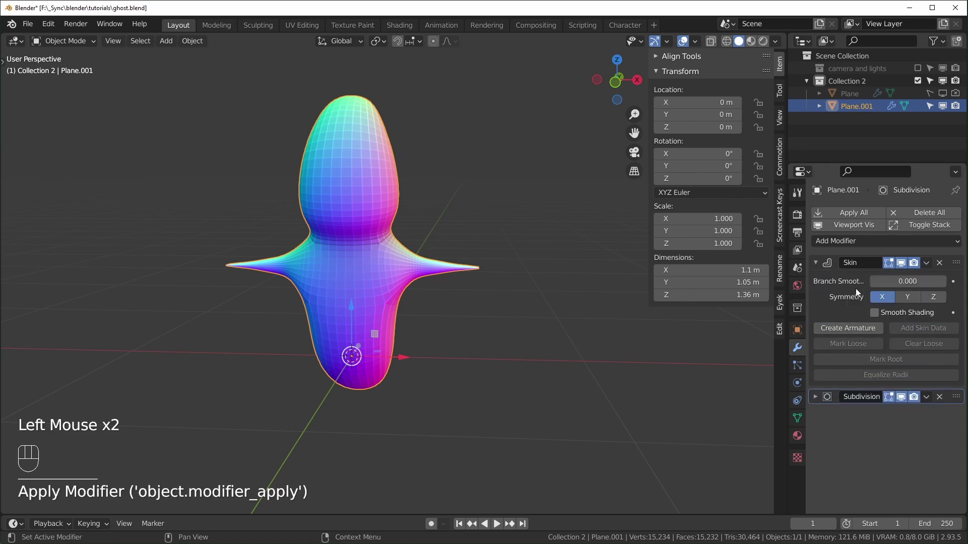
pyautogui.click(846, 329)
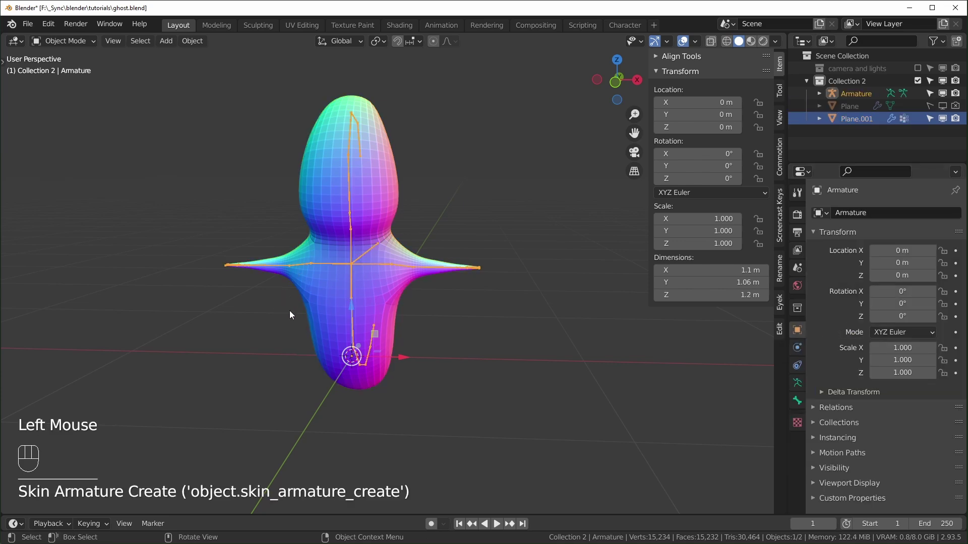
# - Inspect the generated bones inside the ghost and apply the Skin modifier on Plane.001
pyautogui.scroll(2, 283, 311)
pyautogui.click(434, 345)
pyautogui.click(446, 347)
pyautogui.moveTo(446, 347); pyautogui.dragTo(425, 366, button='middle')
pyautogui.scroll(-2, 424, 366)
pyautogui.scroll(2, 425, 366)
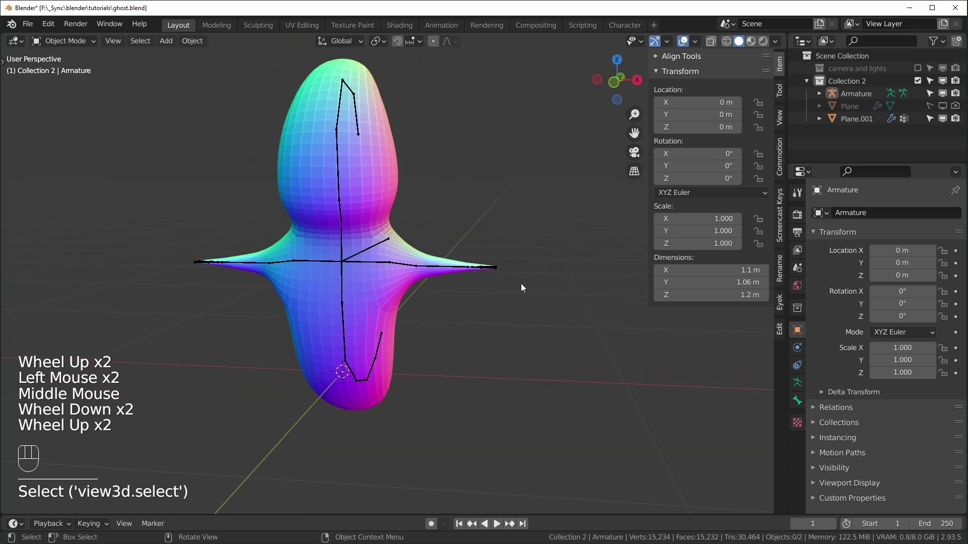
pyautogui.click(396, 303)
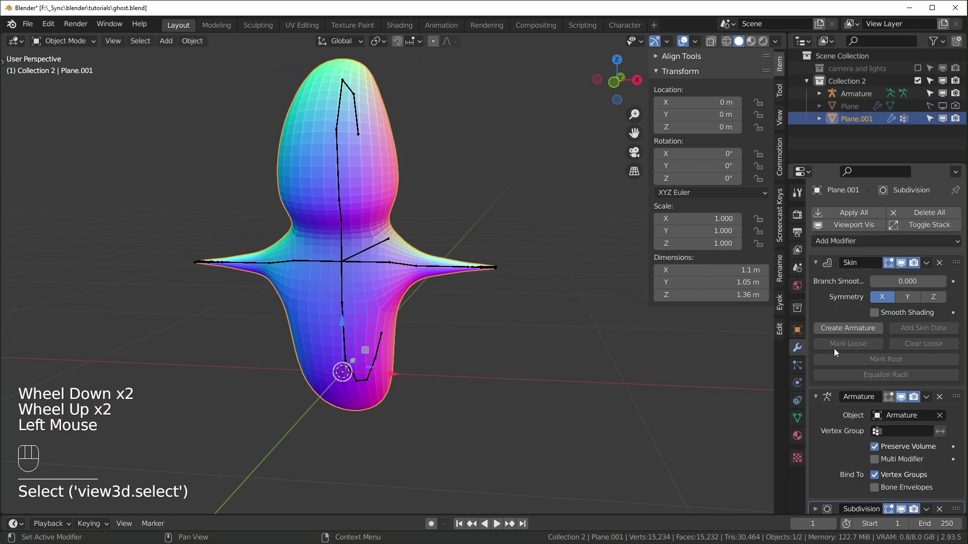
pyautogui.click(925, 263)
pyautogui.click(871, 278)
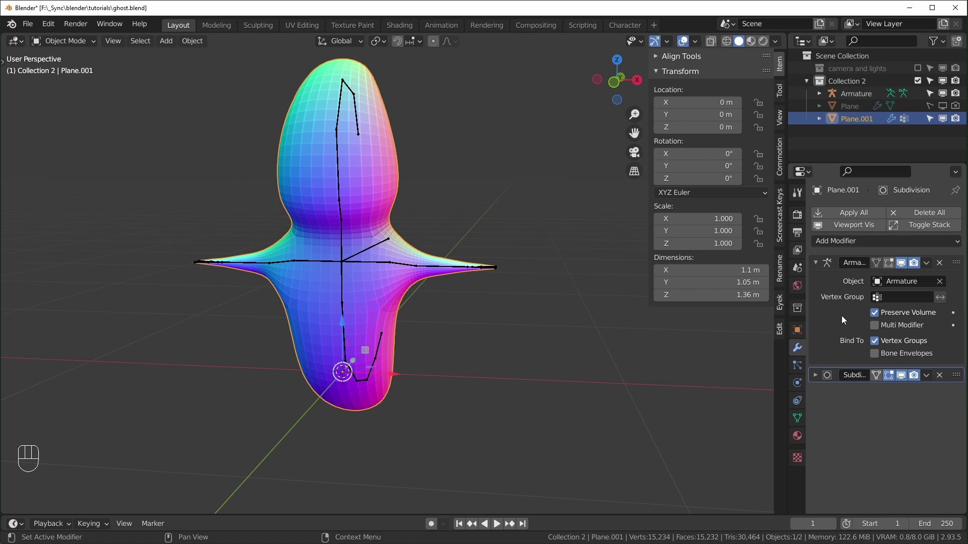
# - Remove the Armature modifier from Plane.001 and delete all of its vertex groups
pyautogui.click(939, 264)
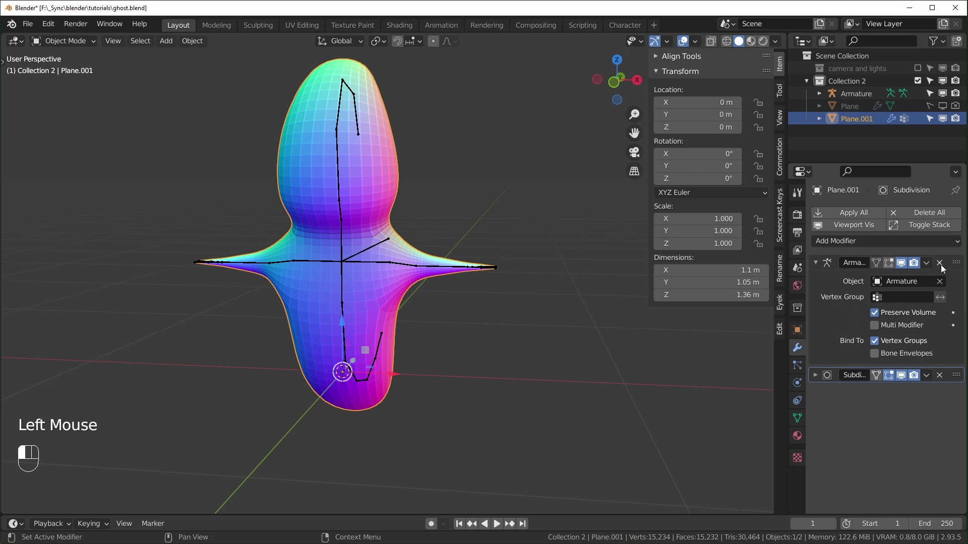
pyautogui.click(797, 418)
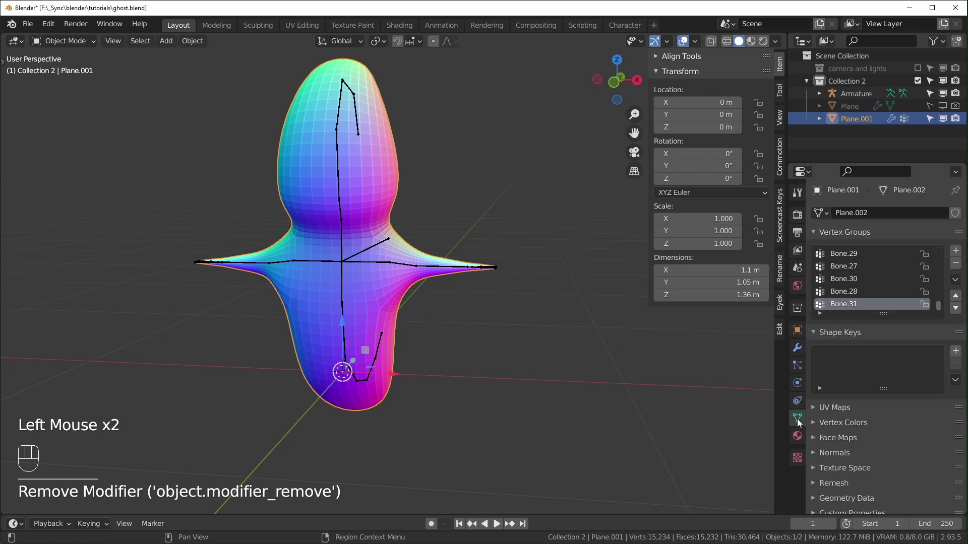
pyautogui.click(955, 281)
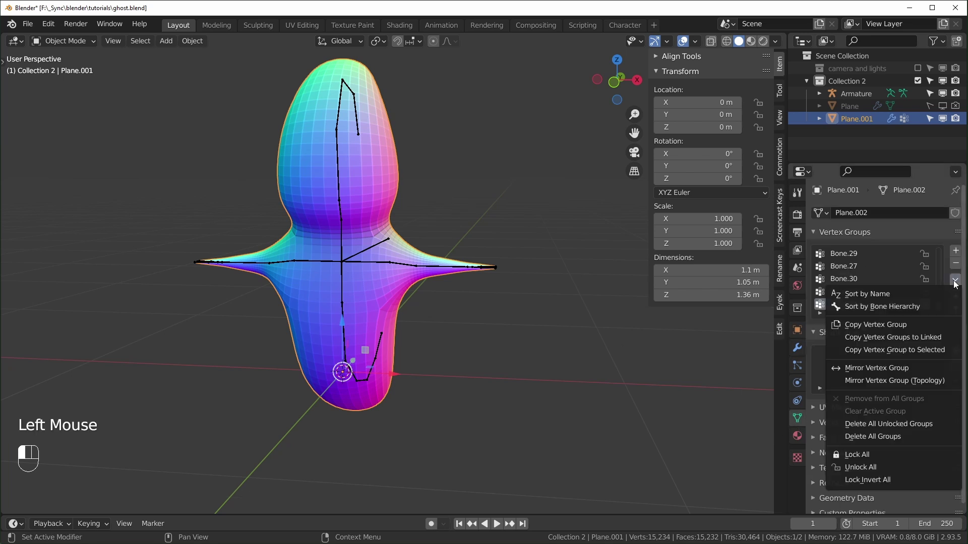
pyautogui.click(874, 433)
# - Apply the Subdivision modifier on Plane.001 at viewport level 1, and add a new one at level 2
pyautogui.click(797, 348)
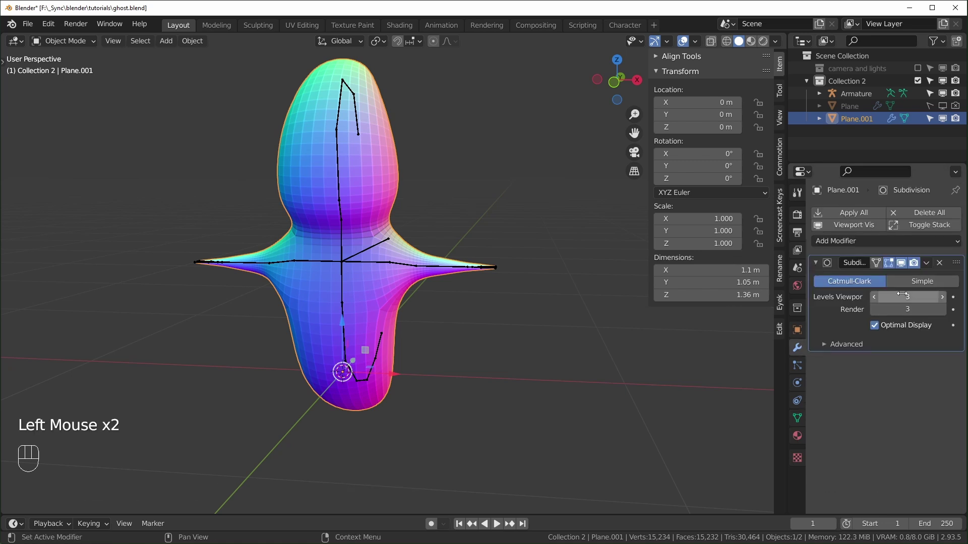
pyautogui.moveTo(443, 362); pyautogui.dragTo(459, 362, button='middle')
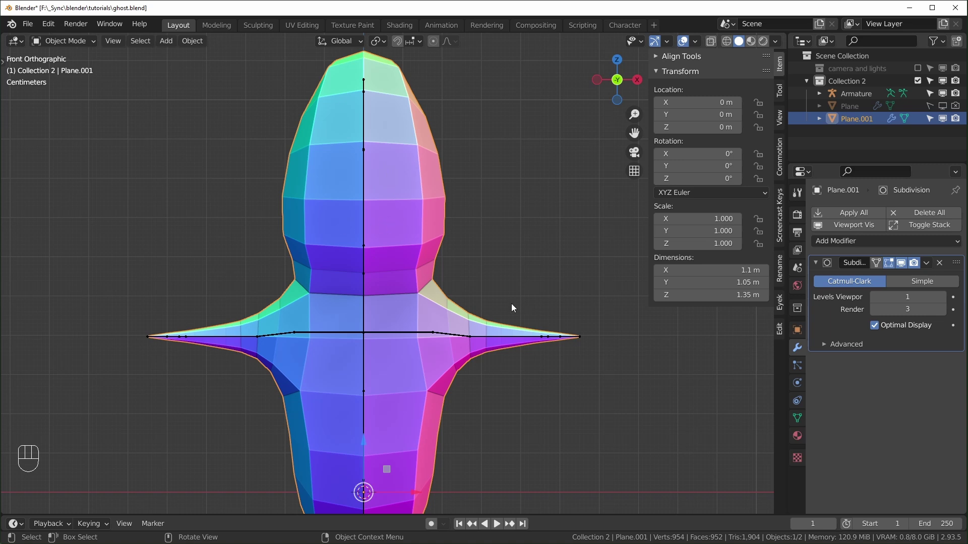
pyautogui.click(926, 262)
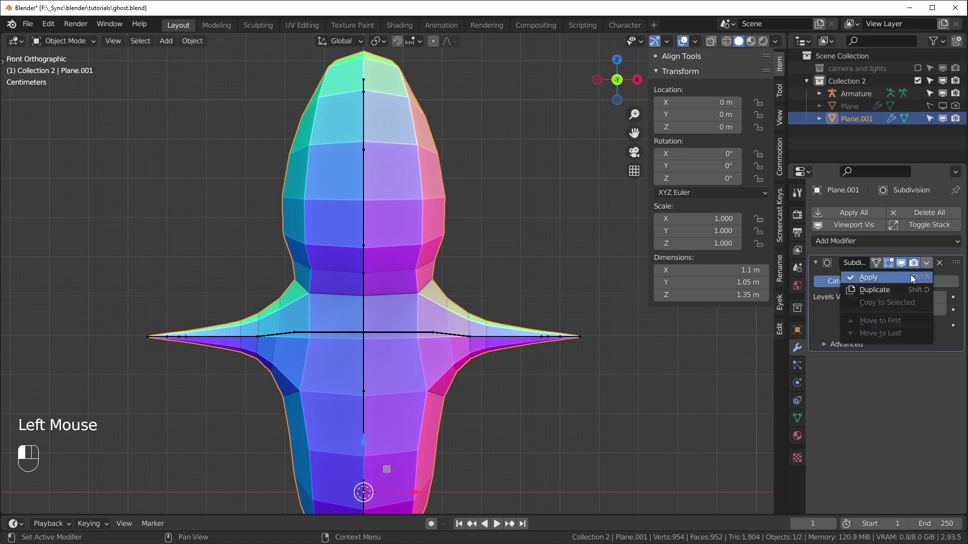
pyautogui.click(868, 277)
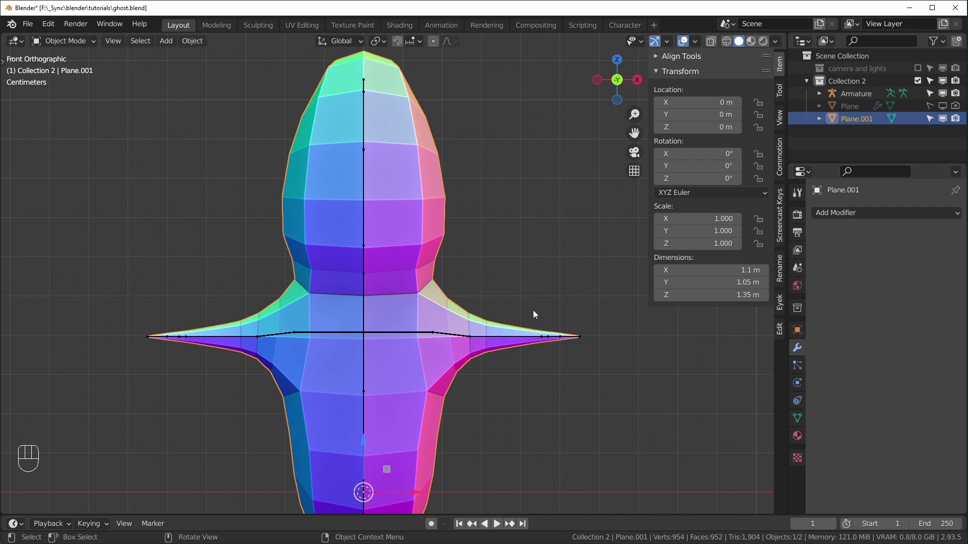
pyautogui.press('ctrl')
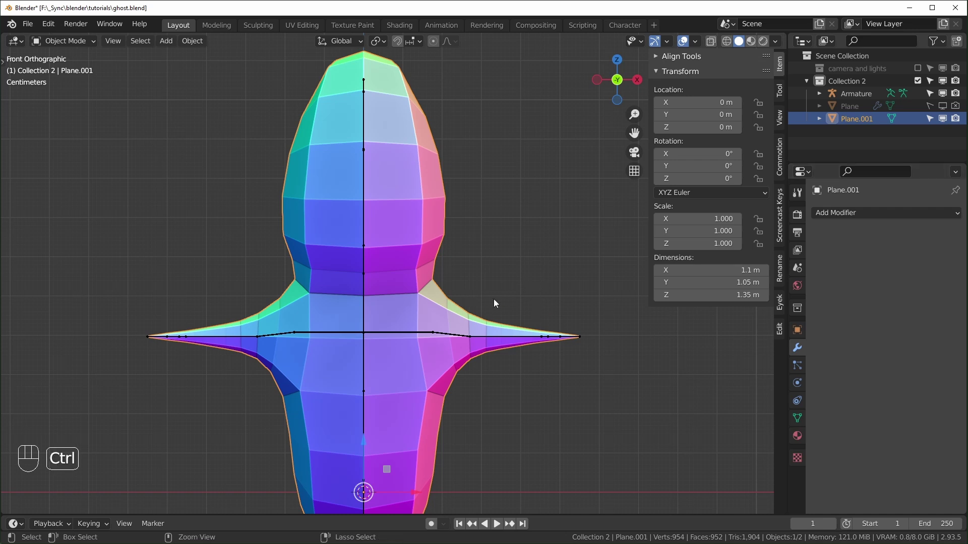
pyautogui.hotkey('ctrl', '2')
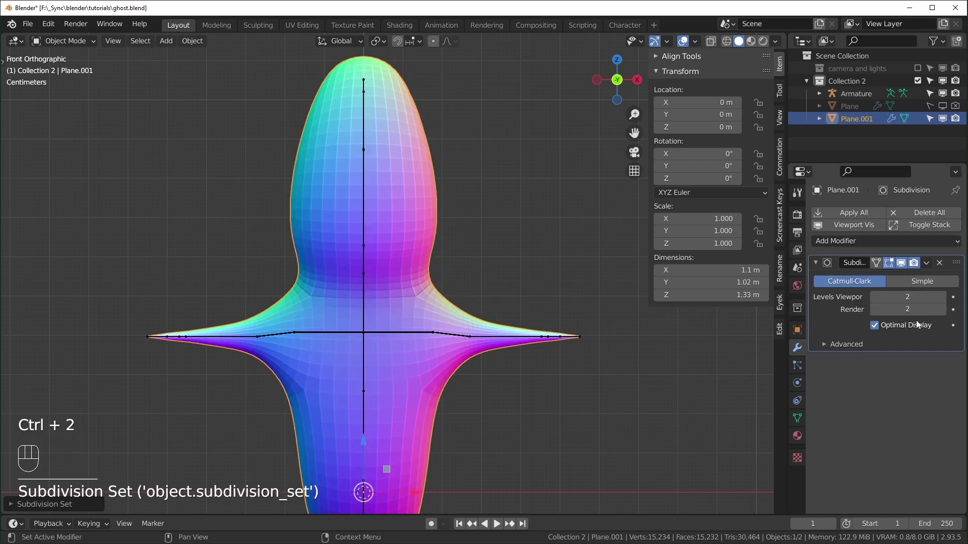
# - Enter Edit Mode on Plane.001 and examine the mesh cage around the neck and body, ending in front view
pyautogui.scroll(1, 406, 319)
pyautogui.scroll(-1, 418, 310)
pyautogui.scroll(1, 422, 309)
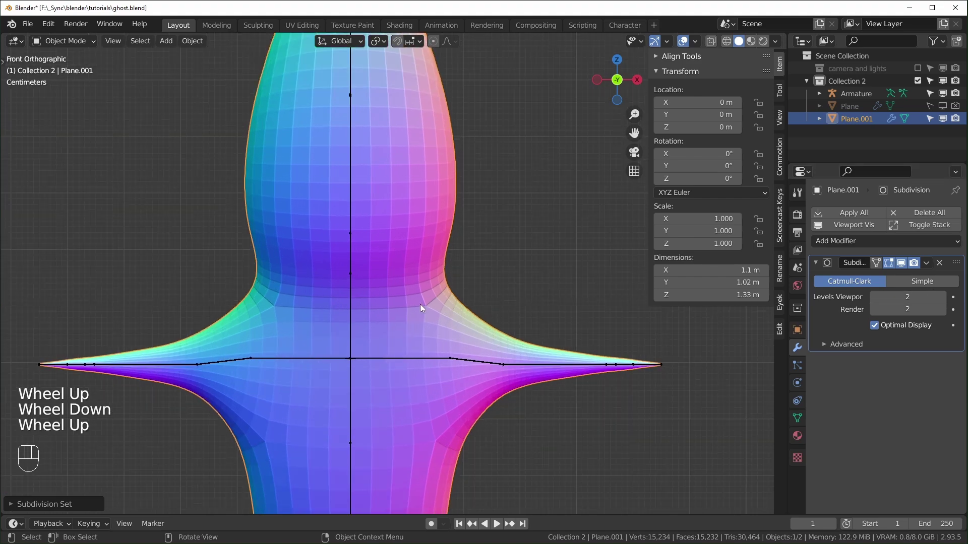
pyautogui.scroll(-1, 422, 305)
pyautogui.press('Tab')
pyautogui.scroll(1, 422, 303)
pyautogui.moveTo(421, 302); pyautogui.dragTo(301, 178, button='middle')
pyautogui.moveTo(425, 291); pyautogui.dragTo(443, 177, button='middle')
pyautogui.moveTo(534, 267); pyautogui.dragTo(539, 266, button='middle')
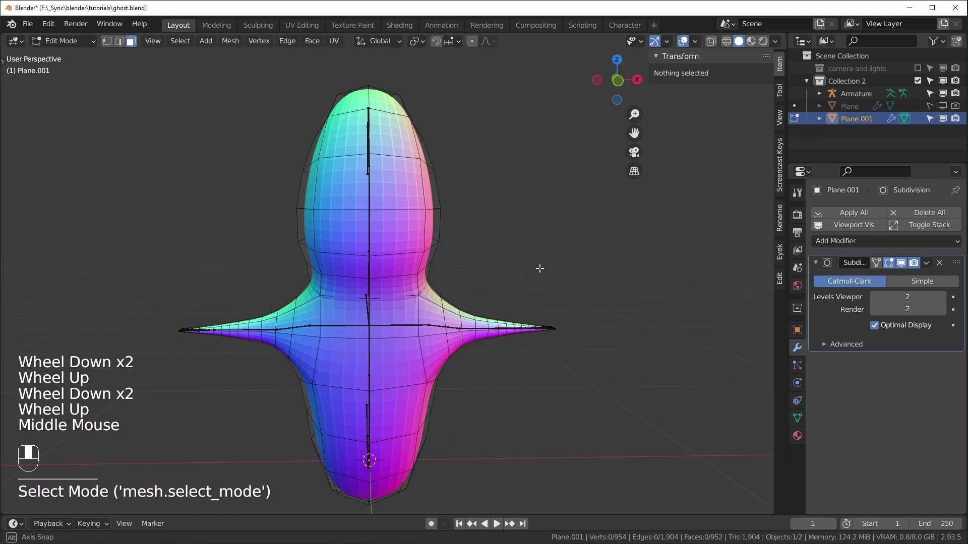
pyautogui.press('KP_1')
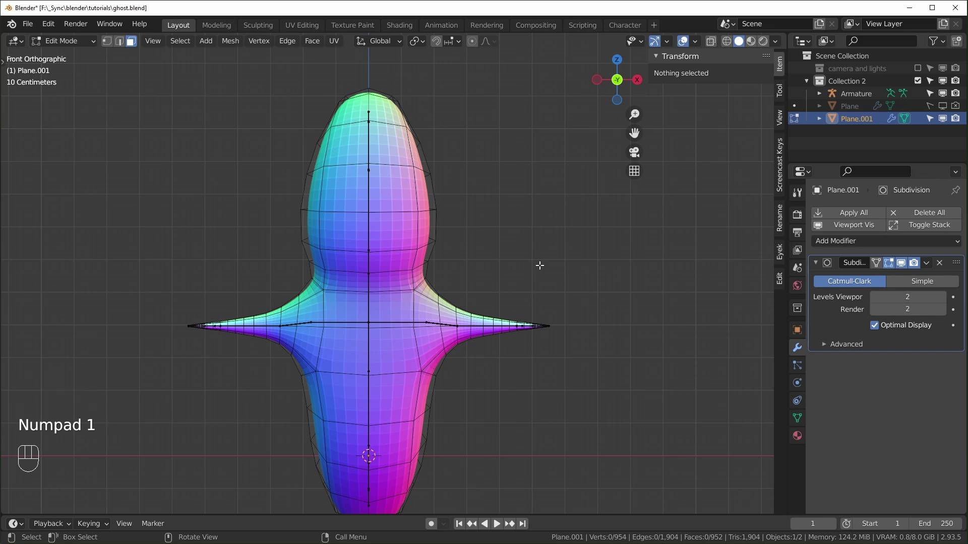
pyautogui.scroll(1, 532, 287)
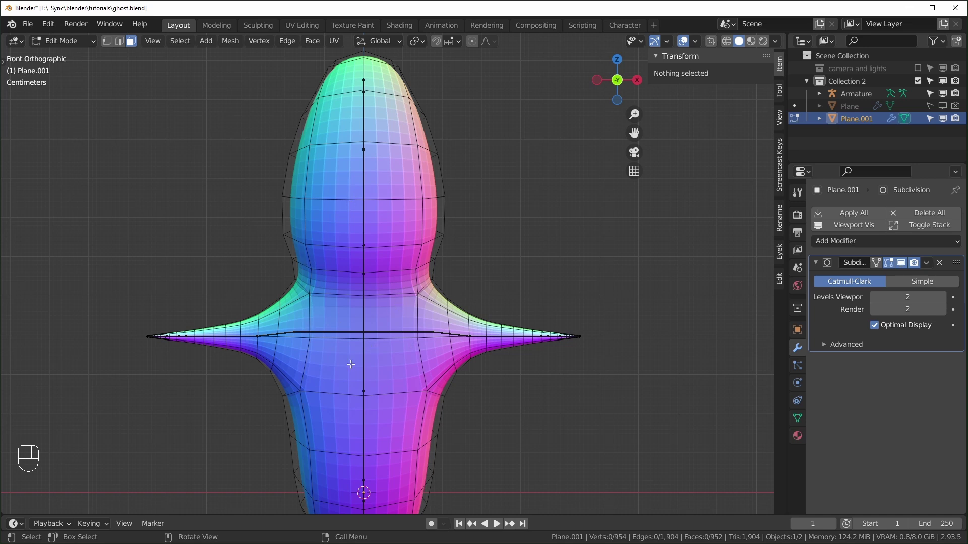
# - Delete the vertical face loop just beside the centre line on the ghost's negative X half
pyautogui.press('3')
pyautogui.keyDown('alt'); pyautogui.click(332, 261); pyautogui.keyUp('alt')
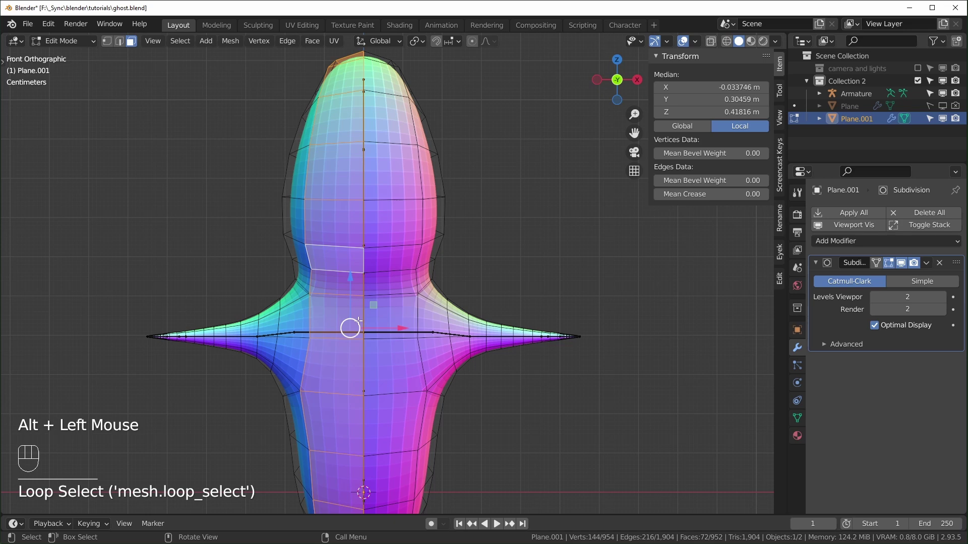
pyautogui.press('x')
pyautogui.click(325, 351)
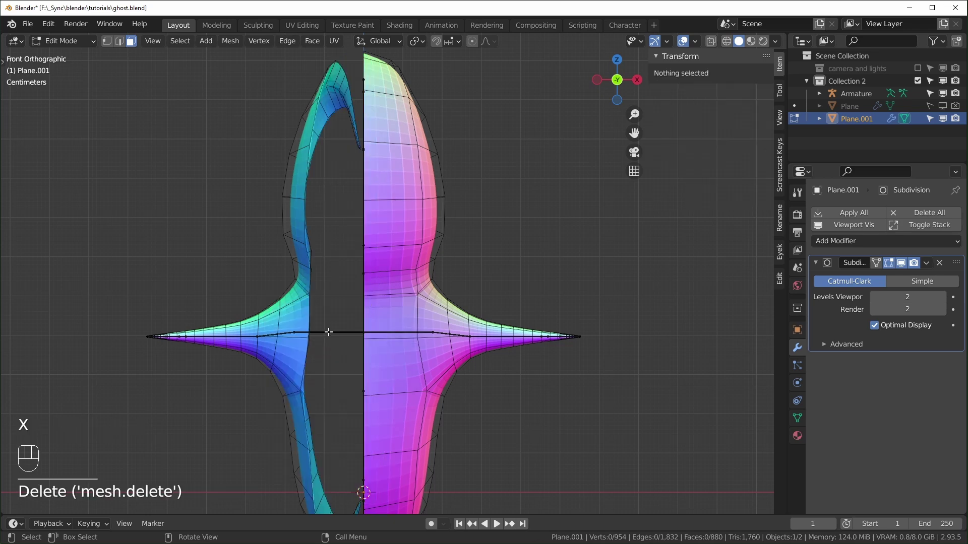
# - Delete all remaining linked faces of the ghost's negative X half, including its arm
pyautogui.scroll(-2, 313, 346)
pyautogui.scroll(2, 276, 390)
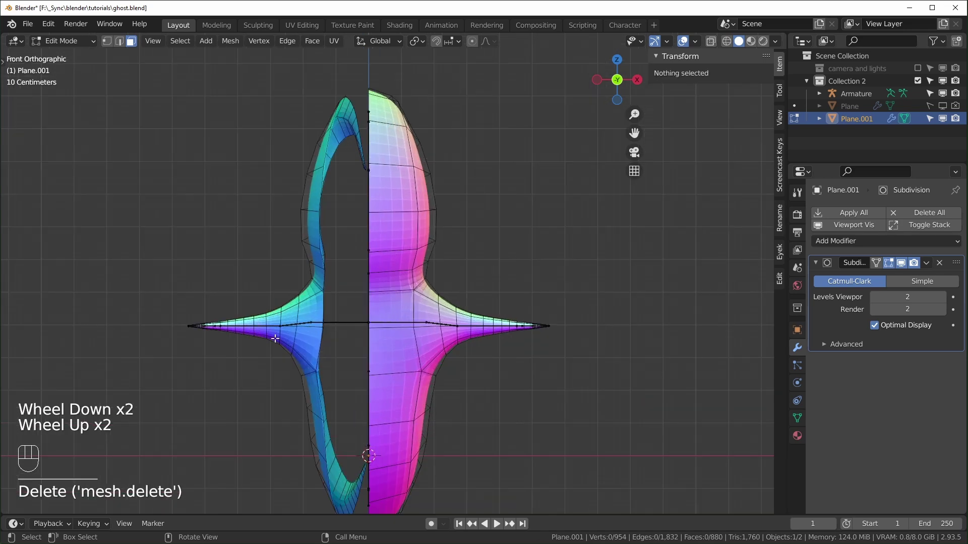
pyautogui.scroll(1, 311, 355)
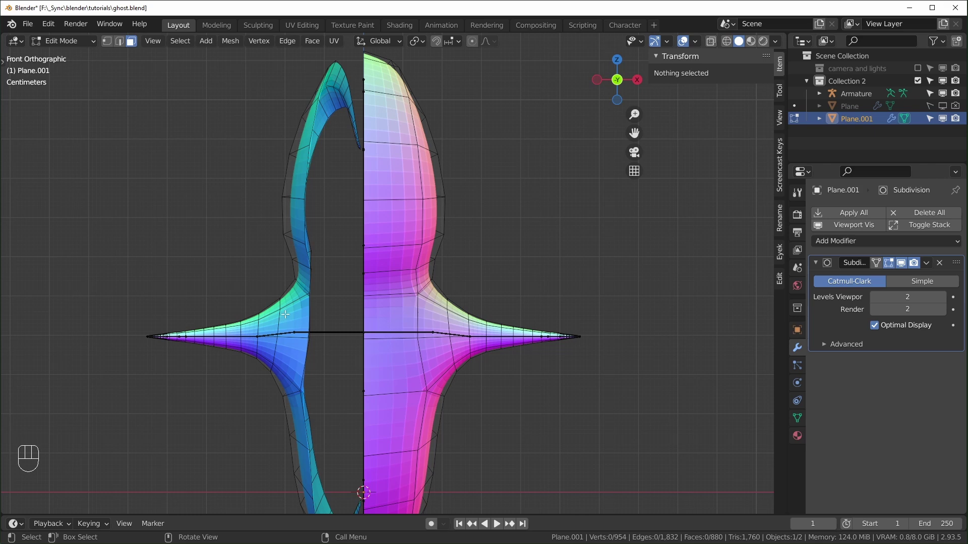
pyautogui.press('l')
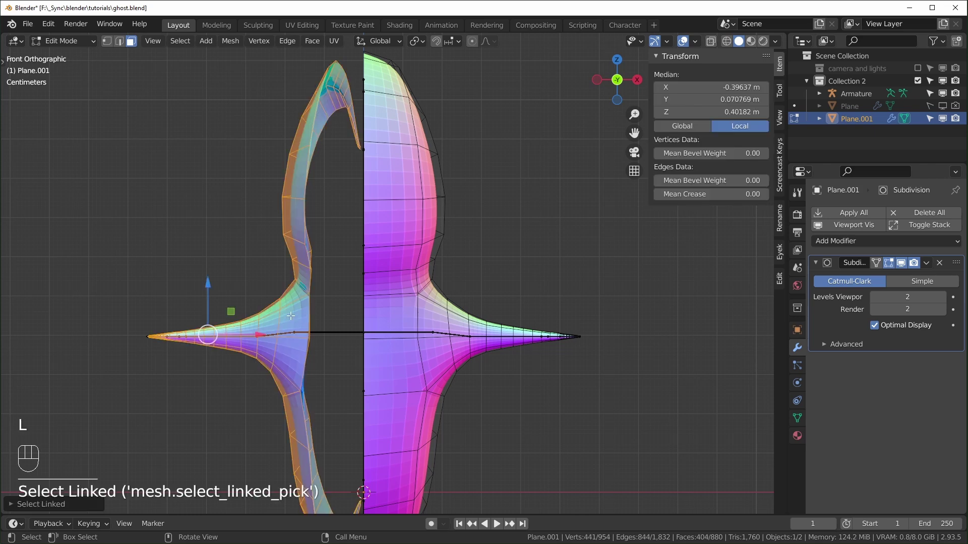
pyautogui.press('x')
pyautogui.click(253, 315)
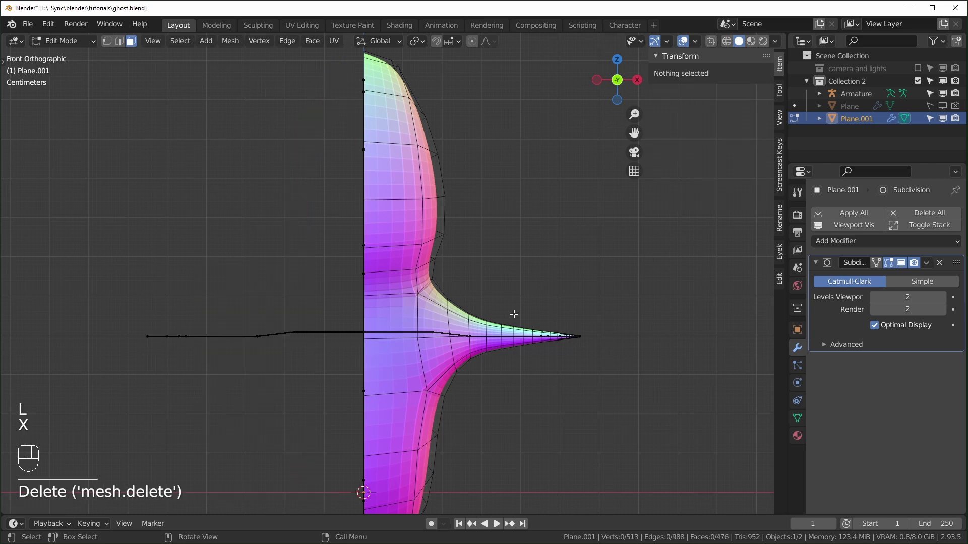
# - Add a Mirror modifier on the X axis and place it above Subdivision in the stack
pyautogui.click(900, 242)
pyautogui.click(701, 388)
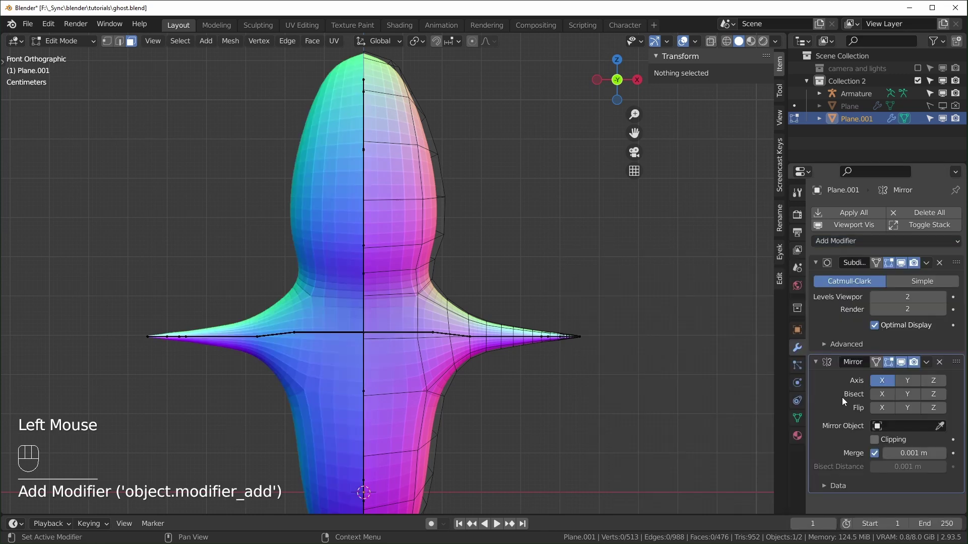
pyautogui.moveTo(956, 366); pyautogui.dragTo(959, 272)
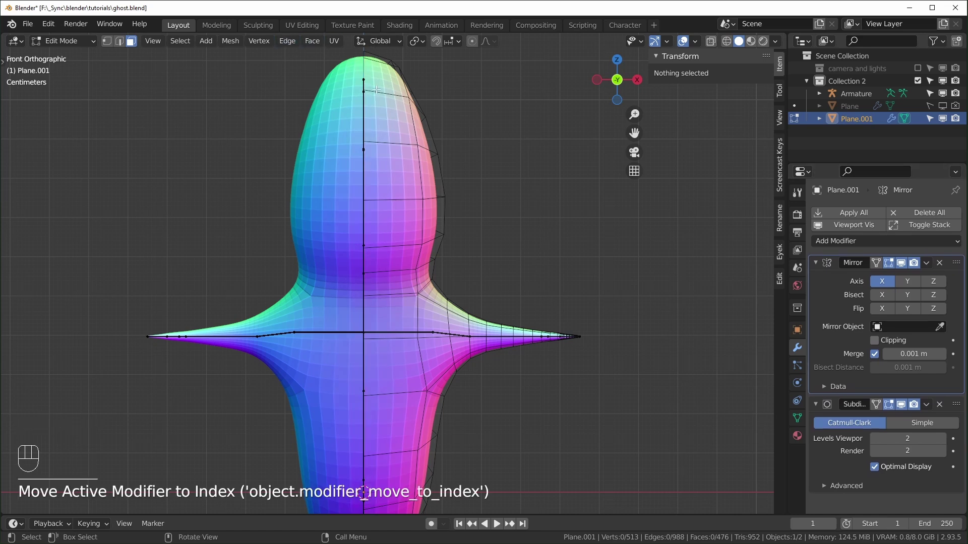
# - Inset the front head face beside the centre line with Boundary on to outline the eye
pyautogui.scroll(1, 390, 292)
pyautogui.keyDown('shift'); pyautogui.moveTo(390, 262); pyautogui.dragTo(391, 320, button='middle'); pyautogui.keyUp('shift')
pyautogui.scroll(1, 391, 320)
pyautogui.keyDown('shift'); pyautogui.moveTo(392, 320); pyautogui.dragTo(394, 363, button='middle'); pyautogui.keyUp('shift')
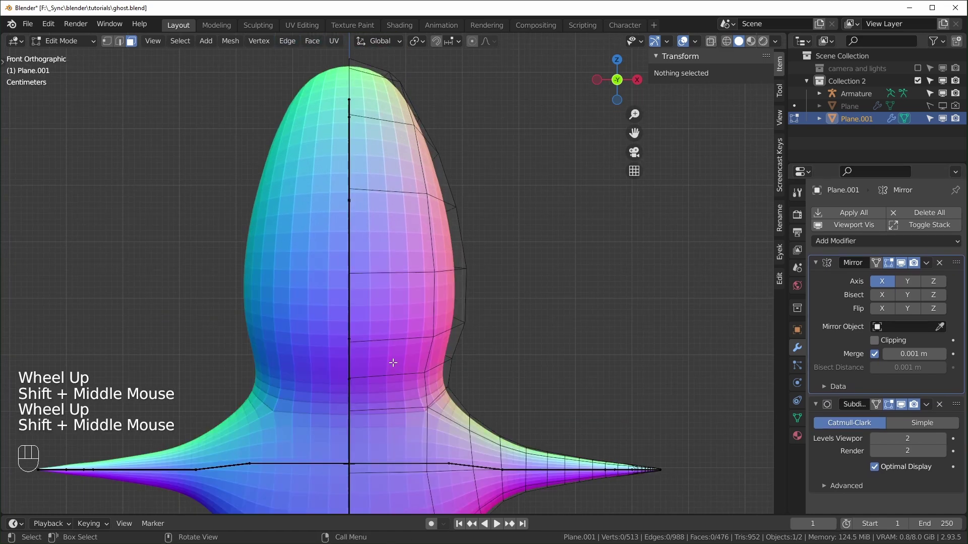
pyautogui.click(134, 44)
pyautogui.keyDown('shift'); pyautogui.moveTo(223, 269); pyautogui.dragTo(275, 235, button='middle'); pyautogui.keyUp('shift')
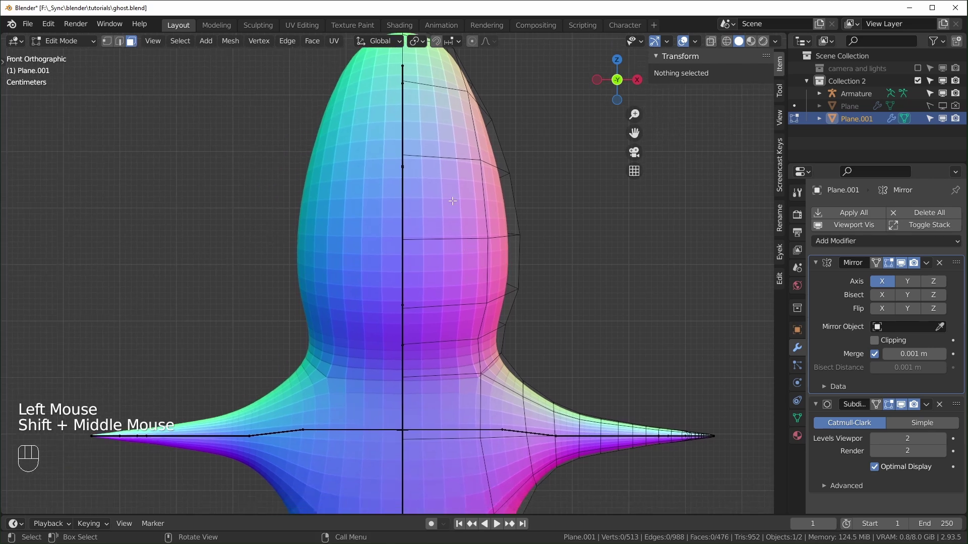
pyautogui.click(454, 202)
pyautogui.scroll(1, 578, 299)
pyautogui.keyDown('shift'); pyautogui.moveTo(579, 298); pyautogui.dragTo(554, 298, button='middle'); pyautogui.keyUp('shift')
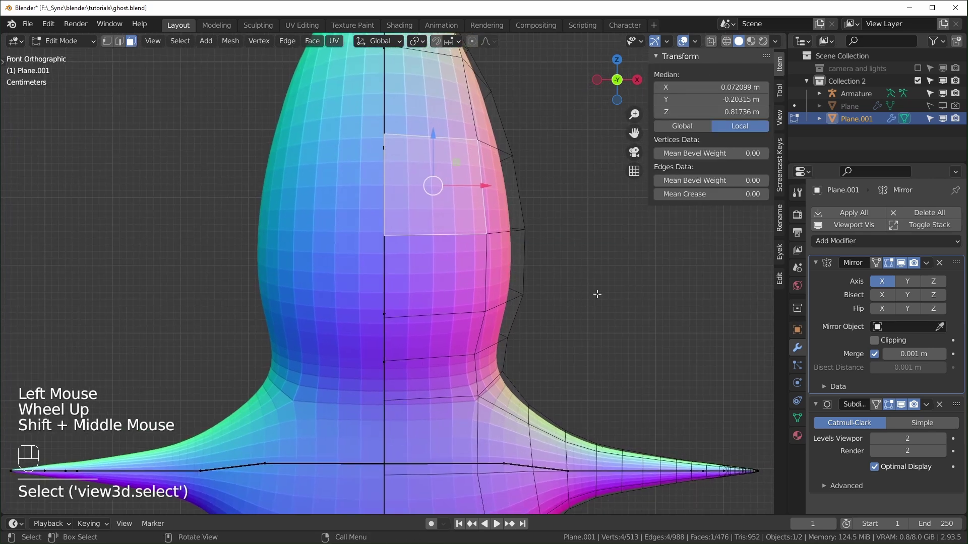
pyautogui.press('i')
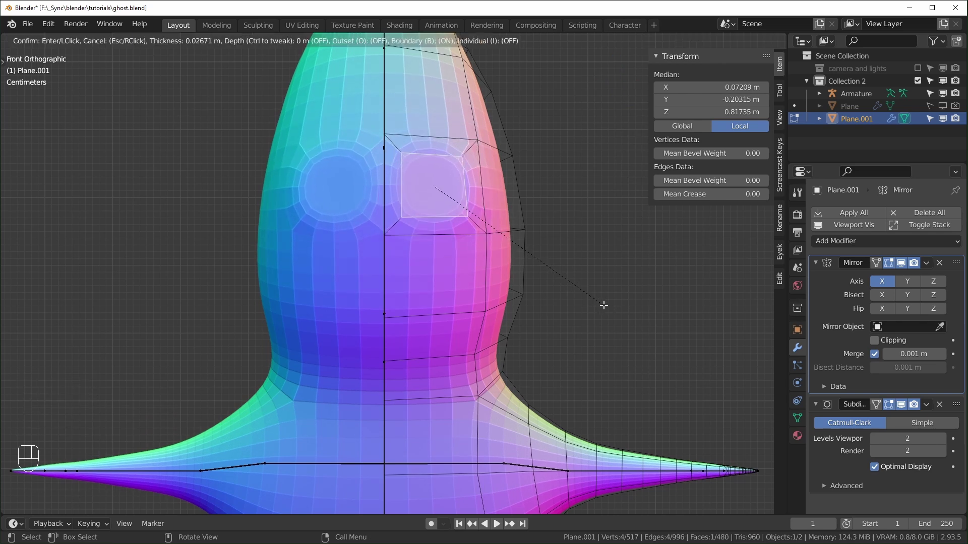
pyautogui.press('b')
pyautogui.press('b')
pyautogui.press('b')
pyautogui.press('b')
pyautogui.press('b')
pyautogui.press('b')
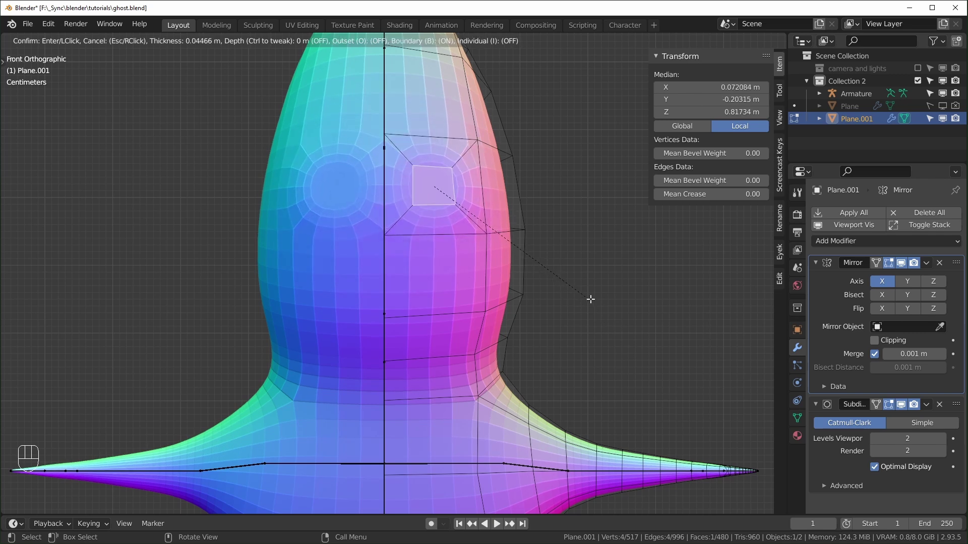
pyautogui.click(595, 309)
# - Inset the face below the eye by about 0.054 m with Boundary off to form a narrow mouth strip reaching the centre line
pyautogui.click(428, 281)
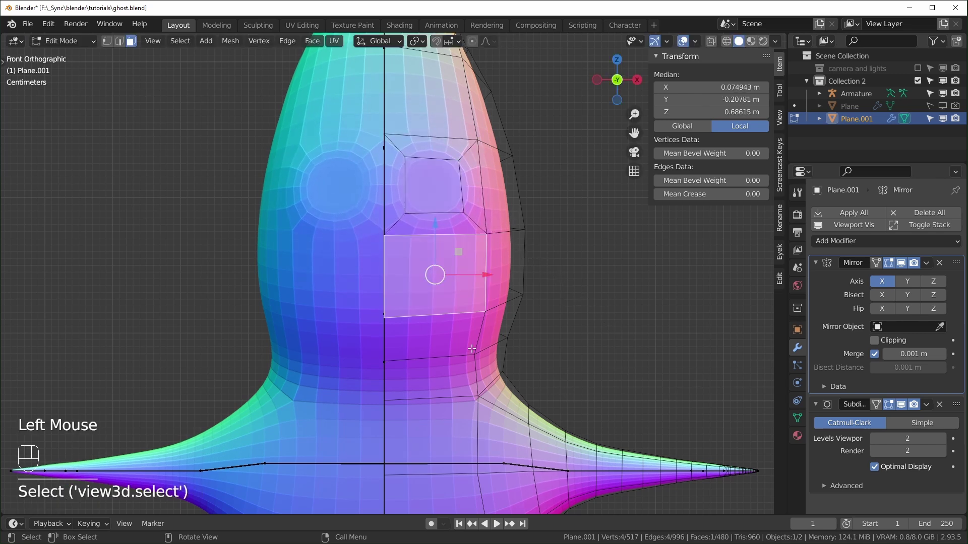
pyautogui.press('i')
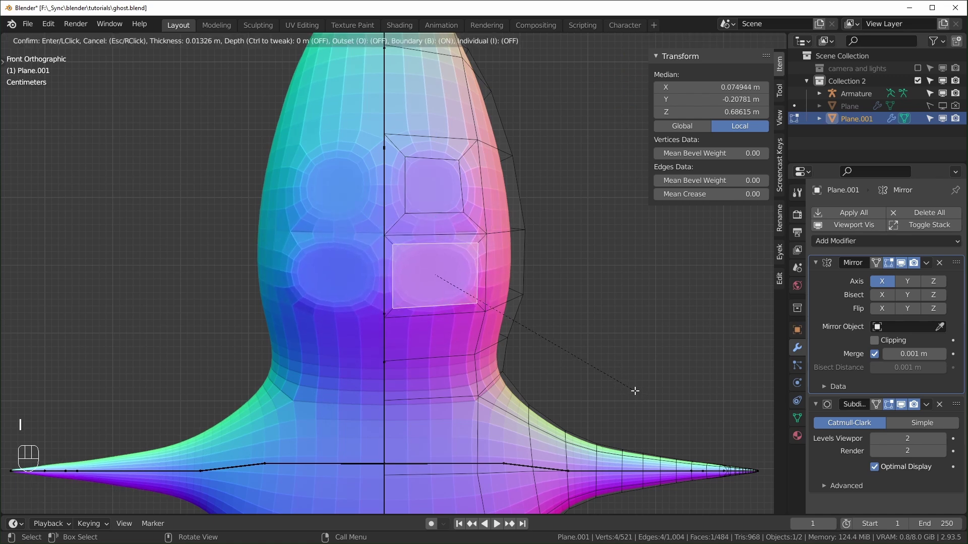
pyautogui.press('b')
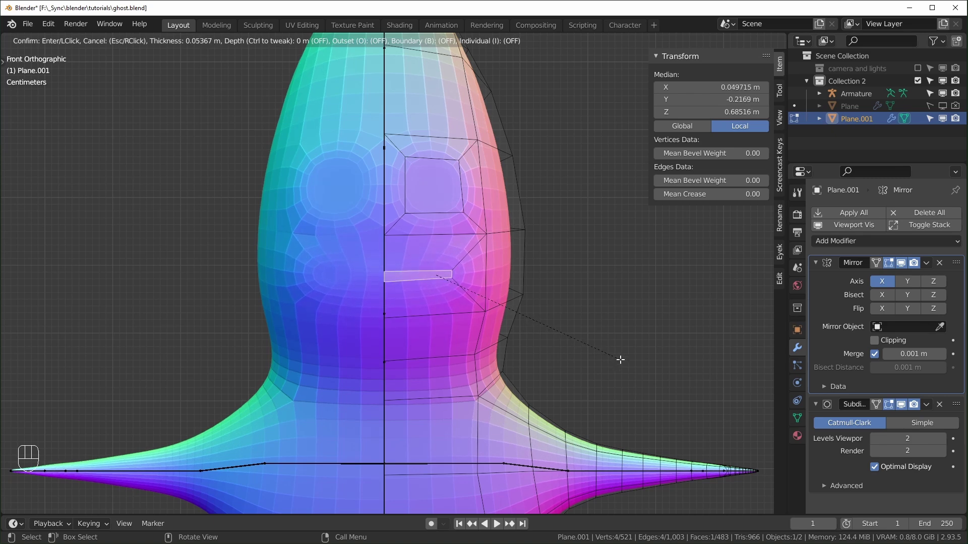
pyautogui.click(620, 359)
# - Add the inset eye face to the selection alongside the mouth face
pyautogui.scroll(2, 429, 367)
pyautogui.keyDown('shift'); pyautogui.moveTo(443, 366); pyautogui.dragTo(406, 386, button='middle'); pyautogui.keyUp('shift')
pyautogui.moveTo(506, 361); pyautogui.dragTo(489, 368, button='middle')
pyautogui.scroll(-2, 489, 368)
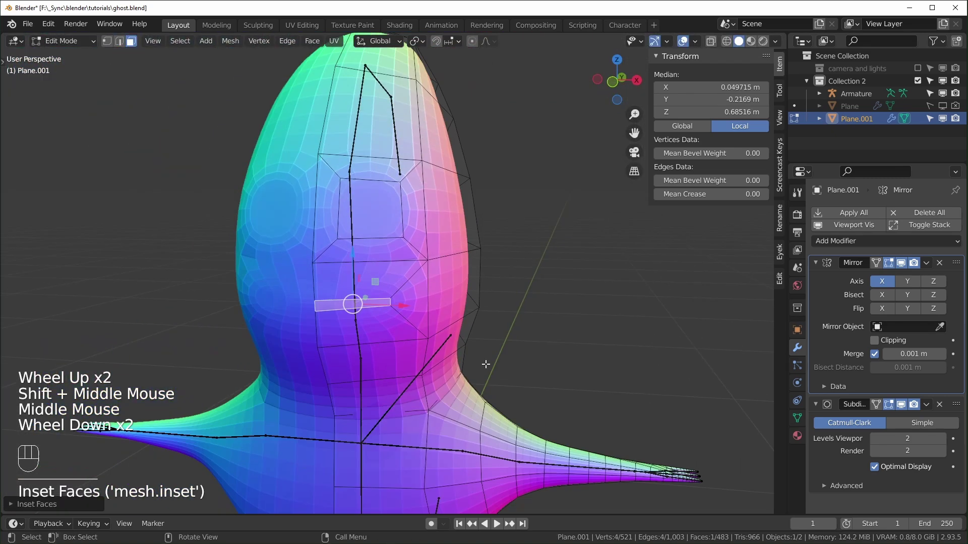
pyautogui.keyDown('shift'); pyautogui.click(375, 215); pyautogui.keyUp('shift')
pyautogui.moveTo(376, 215); pyautogui.dragTo(355, 314, button='middle')
# - Try to extrude the eye and mouth faces into the head along global Y without mirror clipping
pyautogui.press('e')
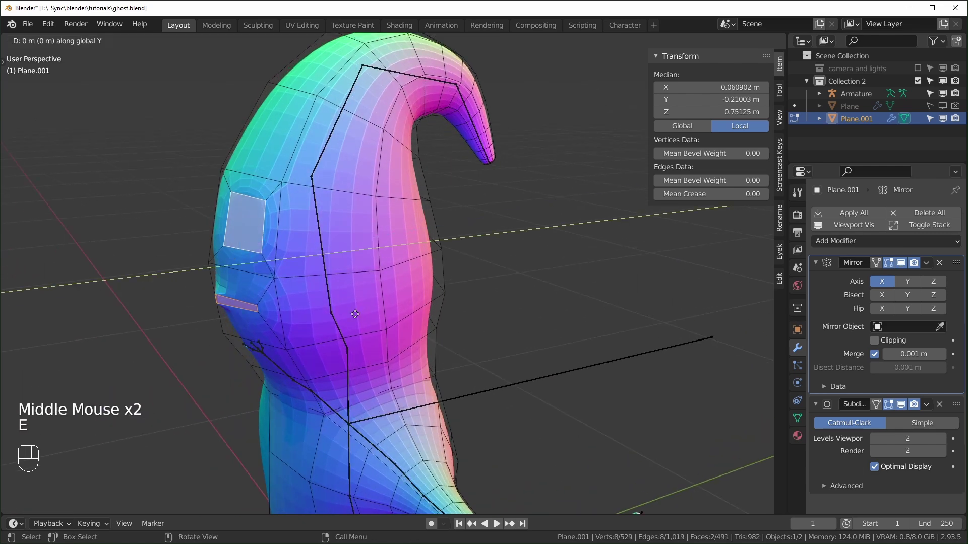
pyautogui.click(364, 315)
pyautogui.moveTo(249, 355); pyautogui.dragTo(288, 262, button='middle')
pyautogui.scroll(2, 424, 349)
pyautogui.hotkey('ctrl', 'z')
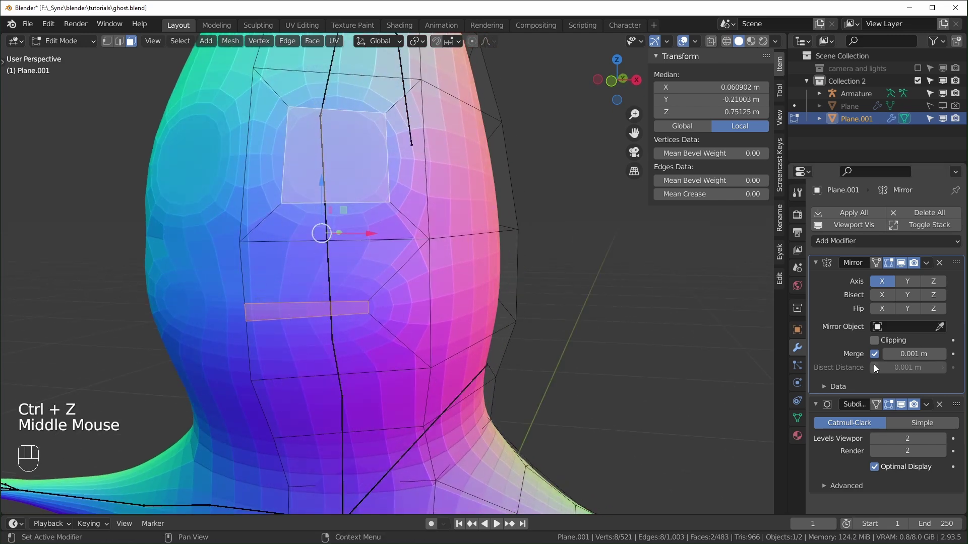
# - Enable Clipping on the Mirror modifier and extrude the eye and mouth faces about 0.011 m into the head along global Y
pyautogui.click(875, 341)
pyautogui.moveTo(478, 403); pyautogui.dragTo(345, 413, button='middle')
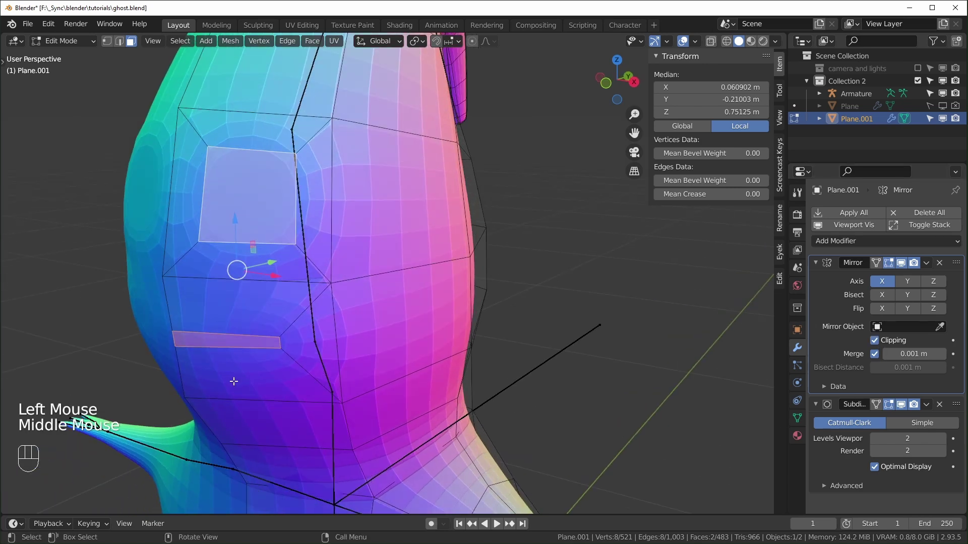
pyautogui.press('e')
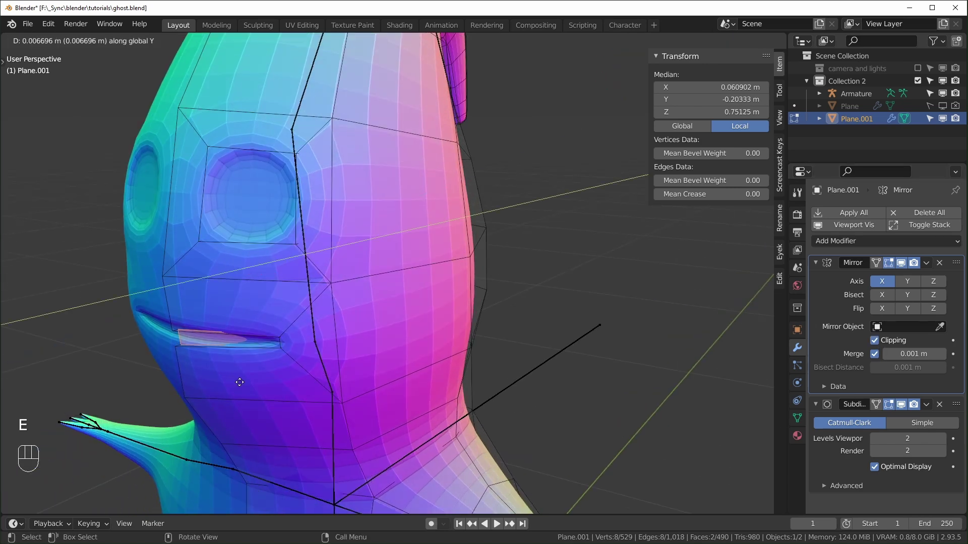
pyautogui.click(243, 383)
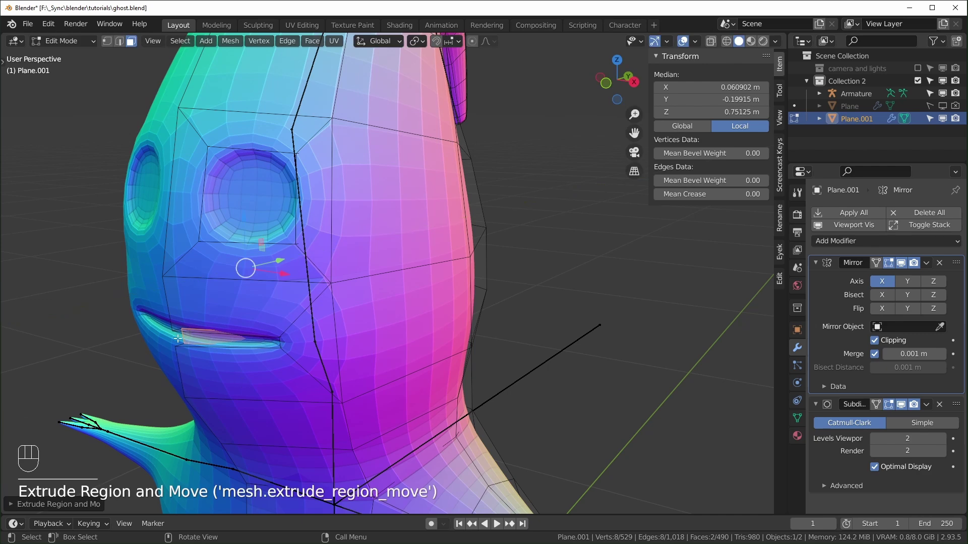
# - Turn on X-ray and move the eye socket's inner side face away from the centre line in front view
pyautogui.press('KP_1')
pyautogui.scroll(1, 295, 286)
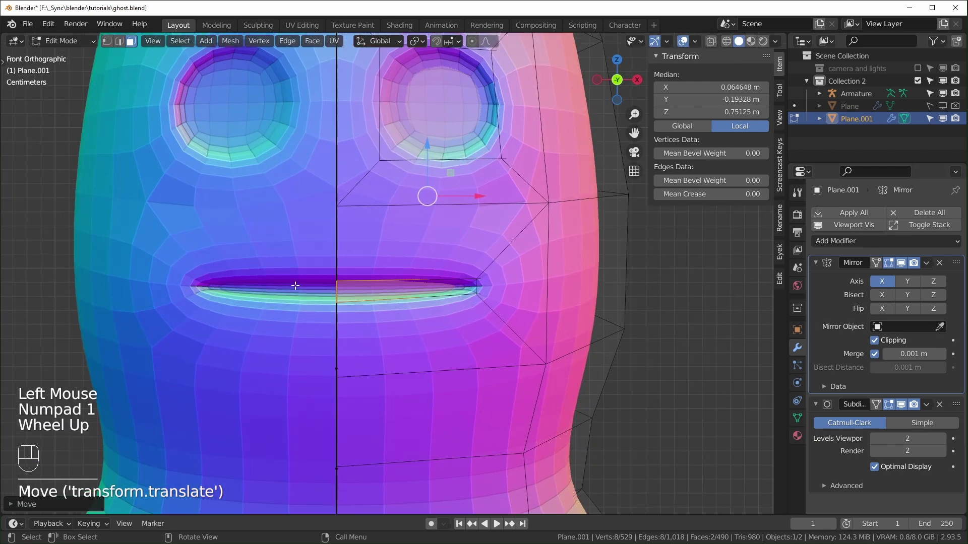
pyautogui.keyDown('shift'); pyautogui.moveTo(296, 286); pyautogui.dragTo(229, 392, button='middle'); pyautogui.keyUp('shift')
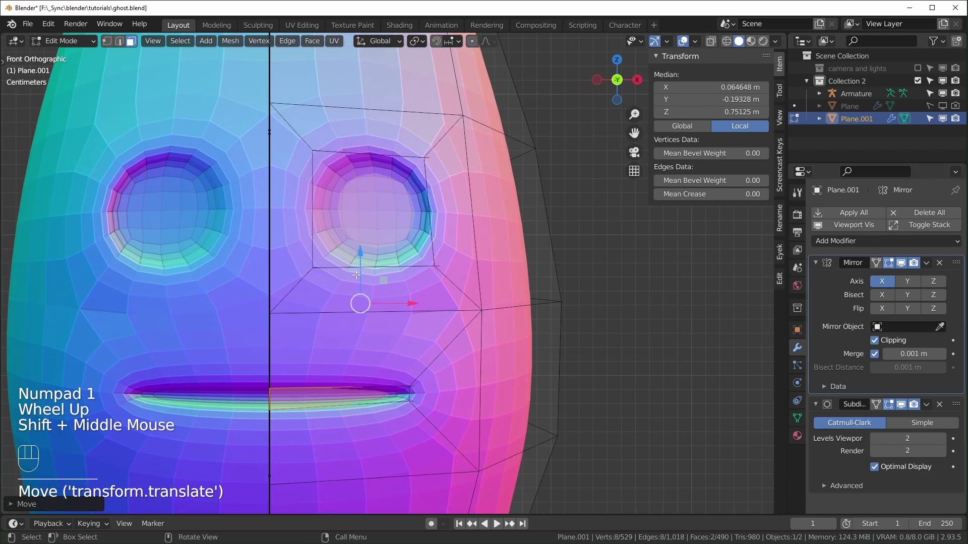
pyautogui.moveTo(452, 222); pyautogui.dragTo(561, 248, button='middle')
pyautogui.hotkey('alt', 'z')
pyautogui.scroll(-2, 606, 256)
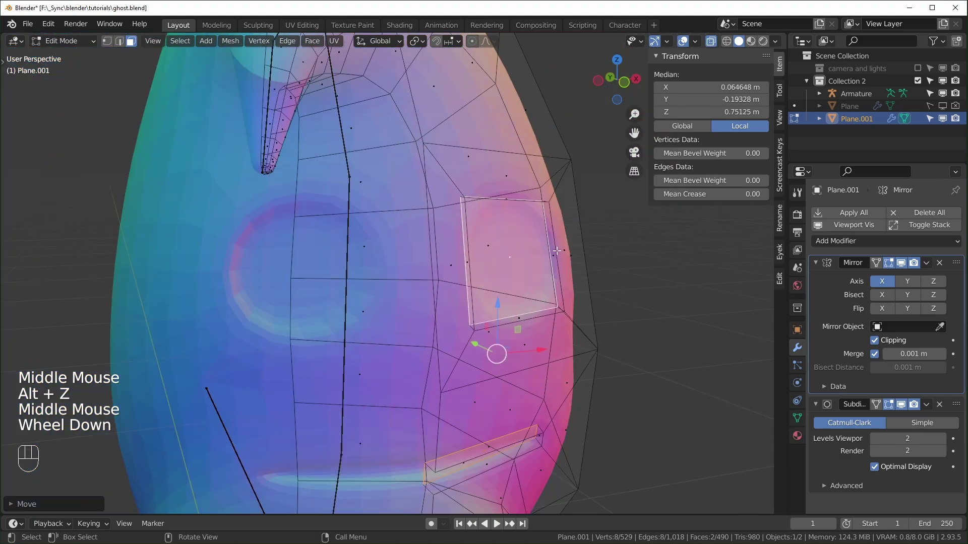
pyautogui.click(557, 250)
pyautogui.press('KP_1')
pyautogui.moveTo(364, 240); pyautogui.dragTo(194, 242, button='middle')
pyautogui.click(208, 235)
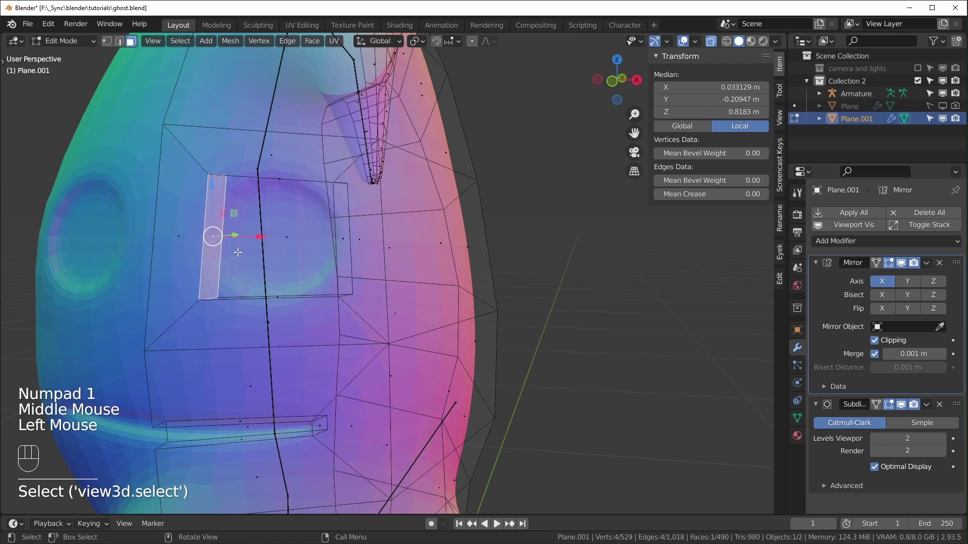
pyautogui.press('KP_1')
pyautogui.moveTo(395, 230); pyautogui.dragTo(416, 237)
pyautogui.moveTo(416, 236); pyautogui.dragTo(456, 236, button='middle')
# - Move the eye socket's outer side face toward the centre line to narrow the eye
pyautogui.click(521, 225)
pyautogui.press('KP_1')
pyautogui.moveTo(470, 230); pyautogui.dragTo(456, 236)
pyautogui.moveTo(376, 319); pyautogui.dragTo(396, 323, button='middle')
# - Move the eye socket's lower side face down in front view to lengthen the eye
pyautogui.click(403, 347)
pyautogui.press('KP_1')
pyautogui.moveTo(385, 220); pyautogui.dragTo(386, 238)
pyautogui.moveTo(403, 209); pyautogui.dragTo(399, 197, button='middle')
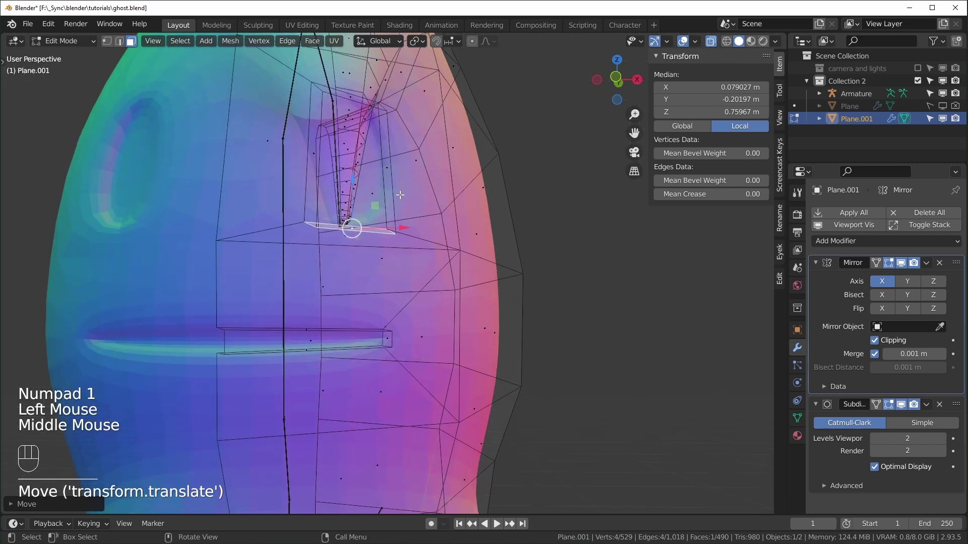
# - Move the eye socket's upper side face up to make the eye taller and turn X-ray off
pyautogui.click(356, 94)
pyautogui.press('KP_1')
pyautogui.moveTo(382, 136); pyautogui.dragTo(382, 124)
pyautogui.hotkey('alt', 'z')
pyautogui.moveTo(488, 335); pyautogui.dragTo(434, 347, button='middle')
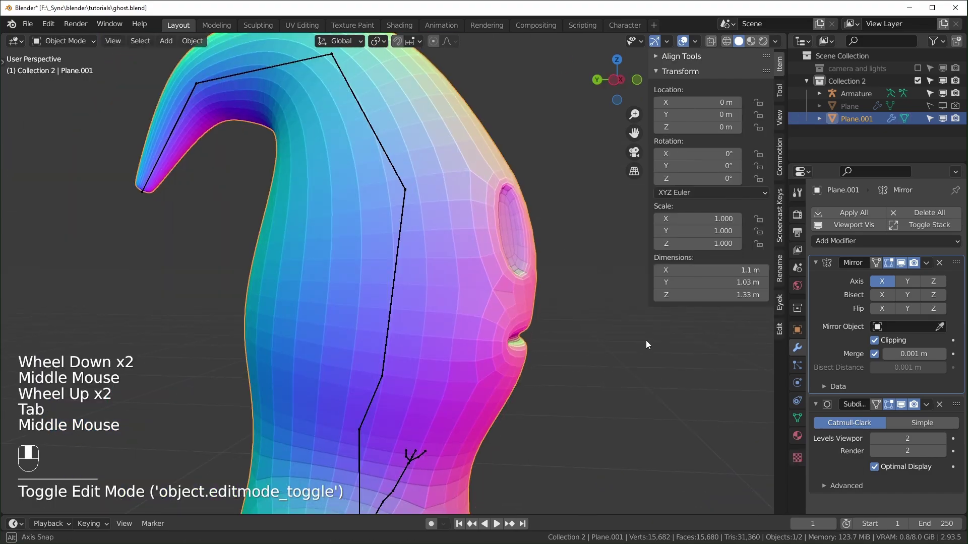
pyautogui.moveTo(646, 340); pyautogui.dragTo(379, 355, button='middle')
pyautogui.press('Tab')
pyautogui.moveTo(342, 196)
pyautogui.mouseDown()
pyautogui.moveTo(335, 201)
pyautogui.moveTo(350, 207)
pyautogui.moveTo(345, 199)
pyautogui.mouseUp()
pyautogui.rightClick(343, 202)
pyautogui.moveTo(321, 305); pyautogui.dragTo(394, 293, button='middle')
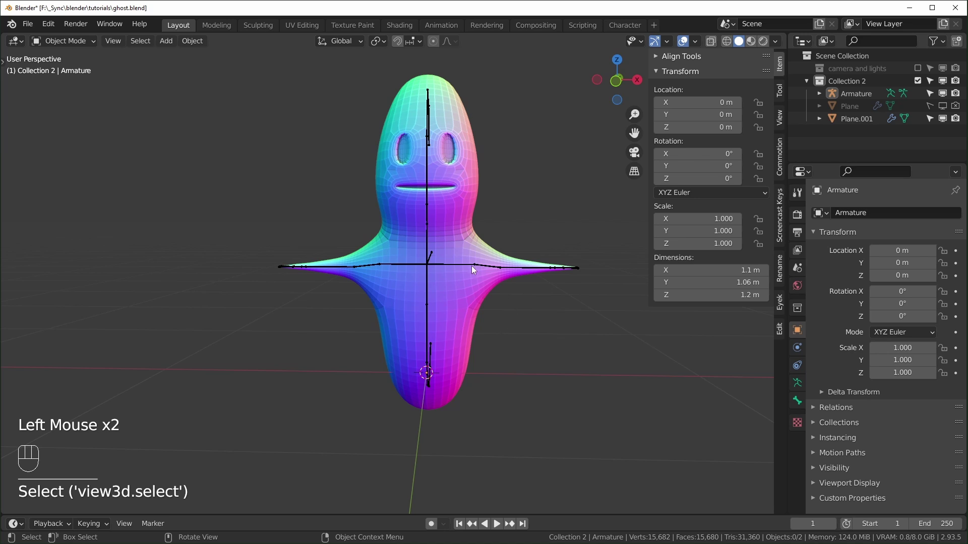
# - Select the armature and enter Edit Mode to view its bone chain from the side
pyautogui.click(471, 264)
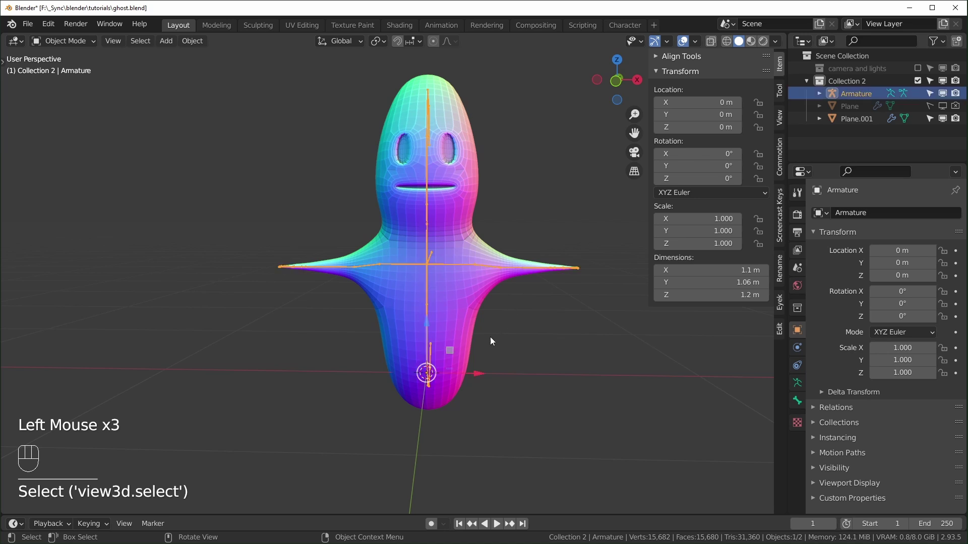
pyautogui.moveTo(539, 341); pyautogui.dragTo(528, 396, button='middle')
pyautogui.press('Tab')
pyautogui.scroll(1, 557, 372)
pyautogui.scroll(-1, 524, 395)
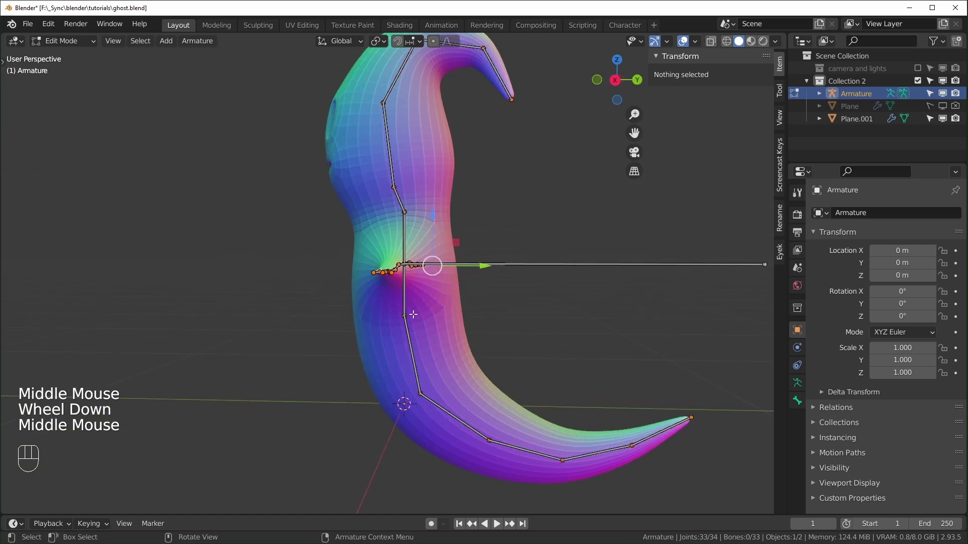
pyautogui.moveTo(459, 386); pyautogui.dragTo(499, 407, button='middle')
pyautogui.scroll(1, 520, 362)
pyautogui.moveTo(499, 407); pyautogui.dragTo(371, 422, button='middle')
pyautogui.scroll(-1, 388, 358)
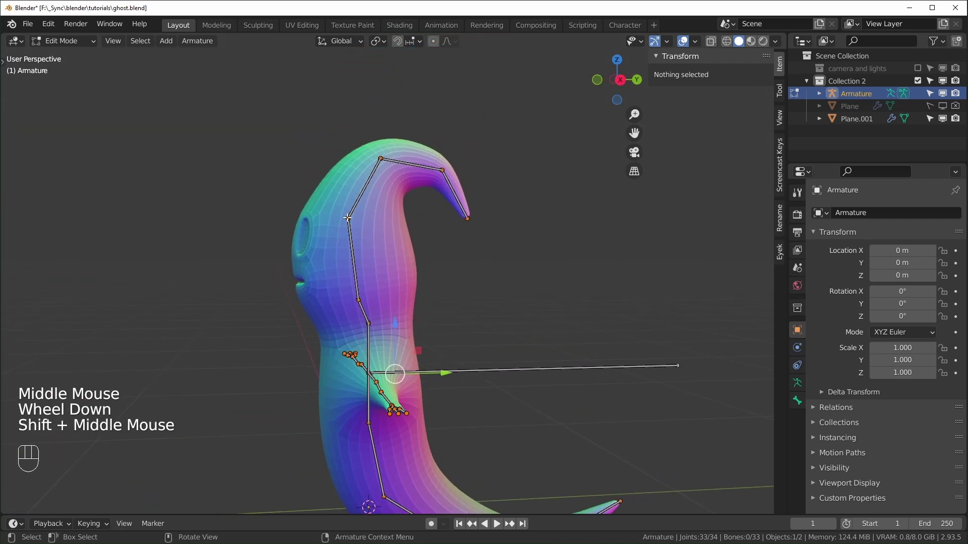
# - Dissolve the joint in the middle of the head so a single bone spans from the neck to the crown
pyautogui.click(348, 217)
pyautogui.moveTo(421, 278); pyautogui.dragTo(451, 289, button='middle')
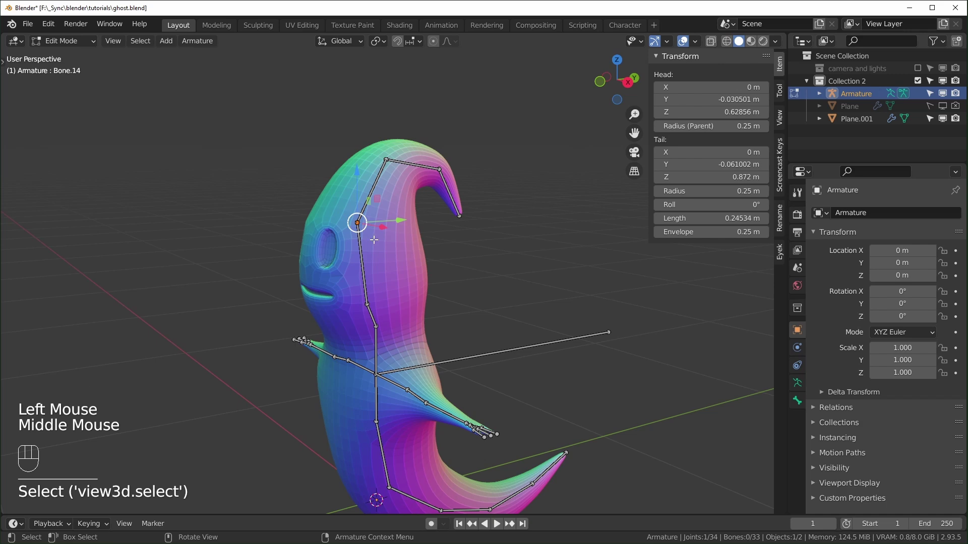
pyautogui.hotkey('ctrl', 'x')
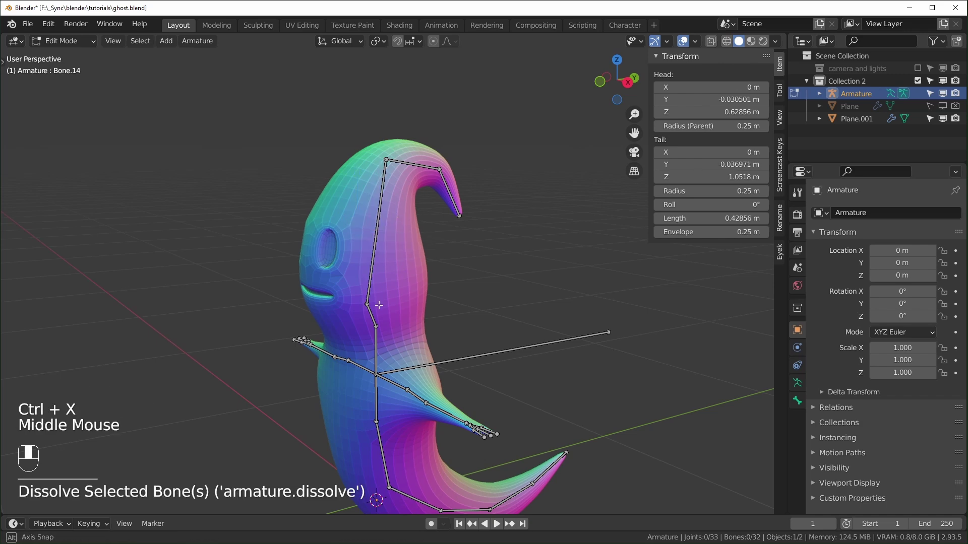
pyautogui.moveTo(378, 306); pyautogui.dragTo(351, 185, button='middle')
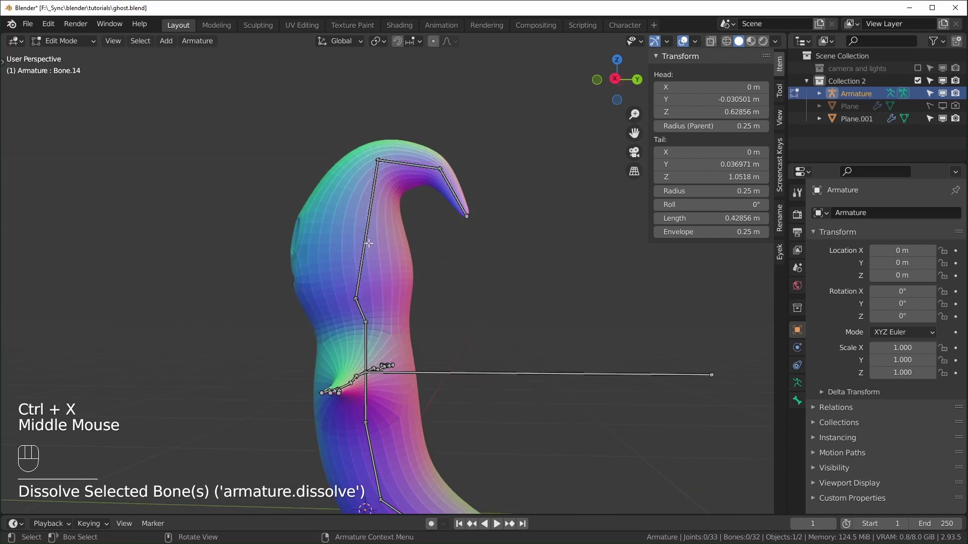
pyautogui.moveTo(361, 250); pyautogui.dragTo(565, 264, button='middle')
pyautogui.moveTo(449, 302); pyautogui.dragTo(514, 289, button='middle')
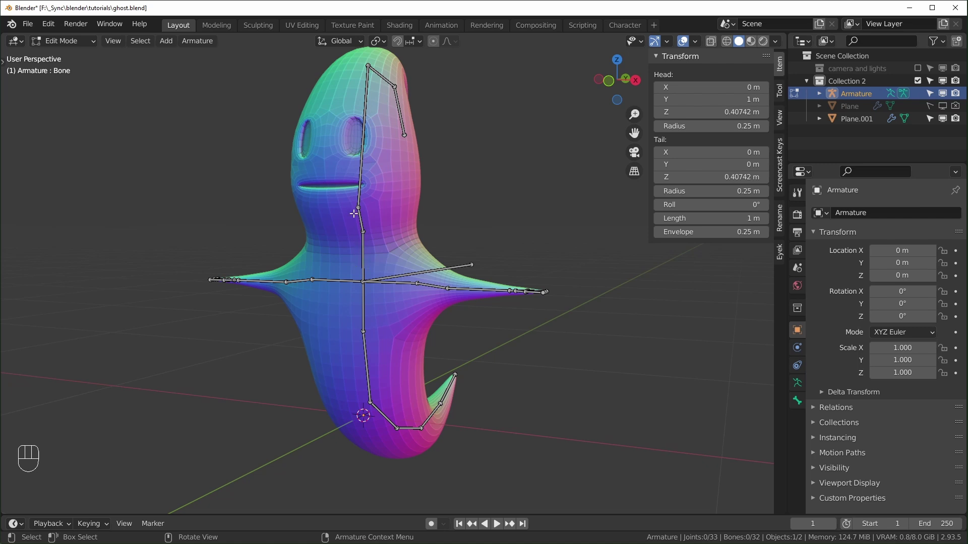
# - Set the armature's viewport display type to Octahedral
pyautogui.click(798, 384)
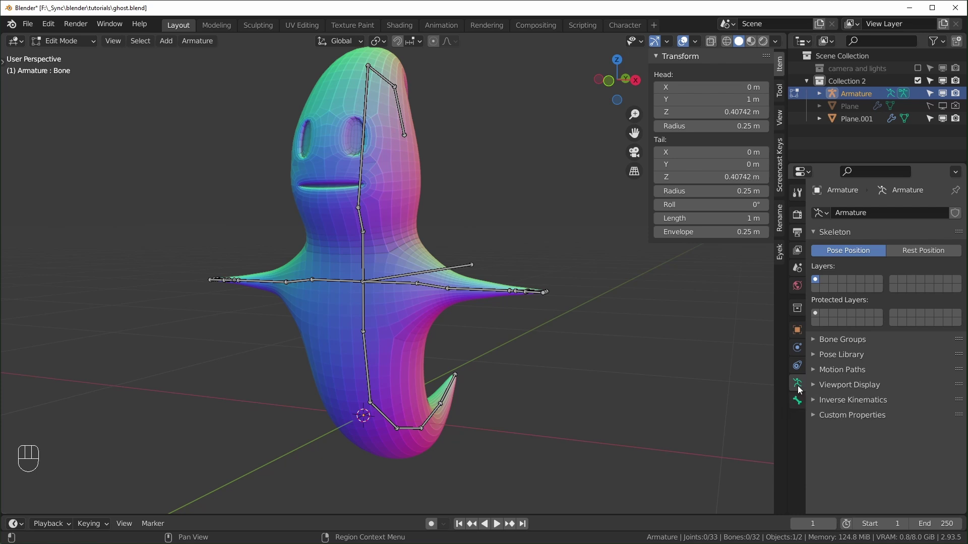
pyautogui.click(816, 385)
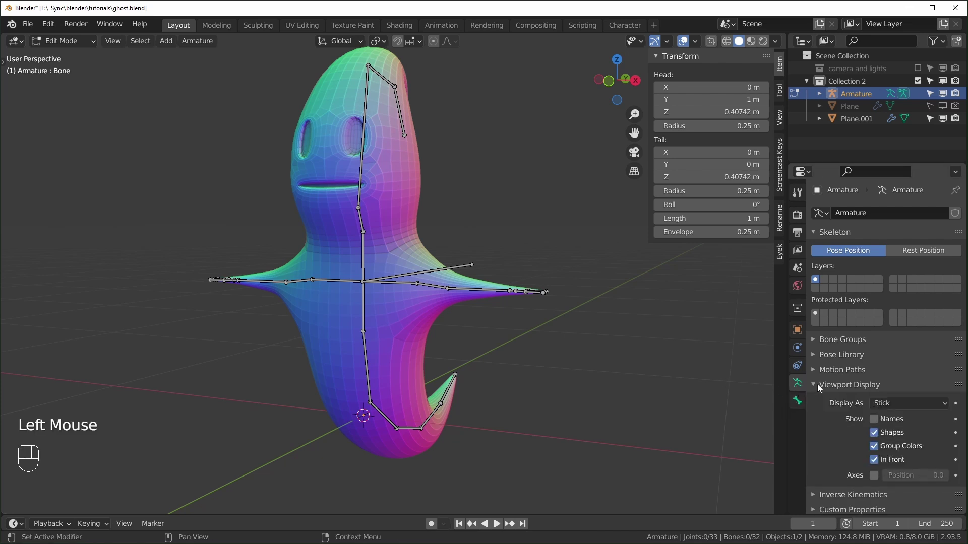
pyautogui.scroll(-1, 820, 388)
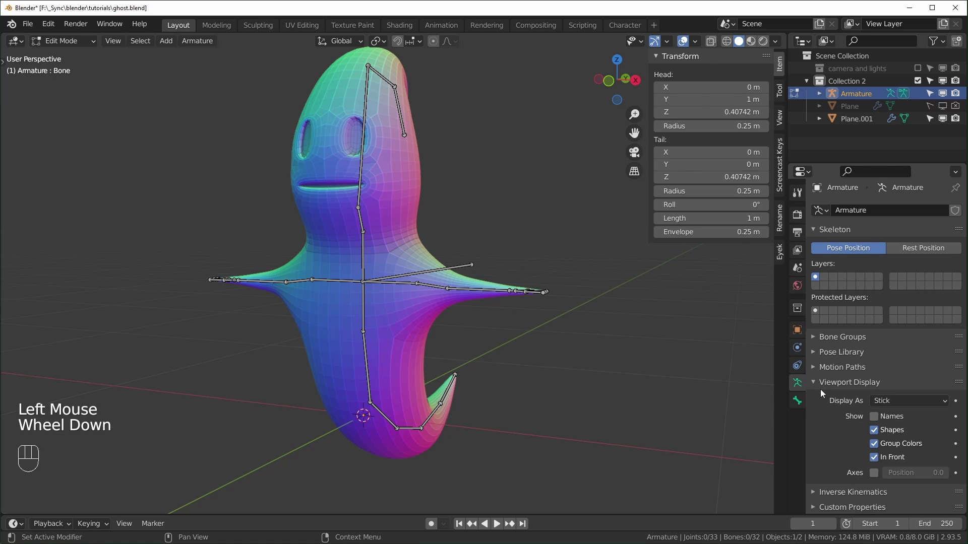
pyautogui.click(903, 403)
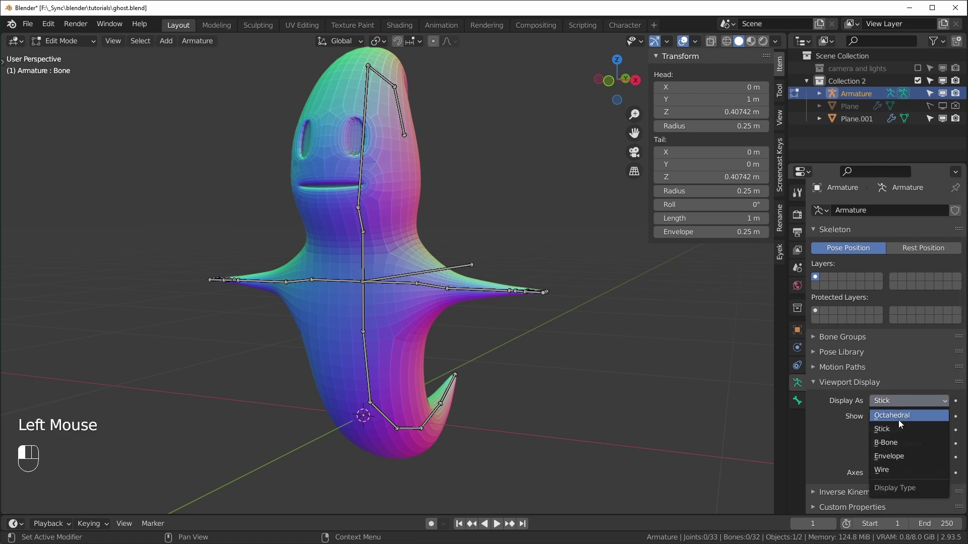
pyautogui.click(900, 418)
pyautogui.moveTo(474, 414); pyautogui.dragTo(350, 344, button='middle')
pyautogui.moveTo(485, 282); pyautogui.dragTo(299, 313, button='middle')
pyautogui.moveTo(411, 316); pyautogui.dragTo(406, 307, button='middle')
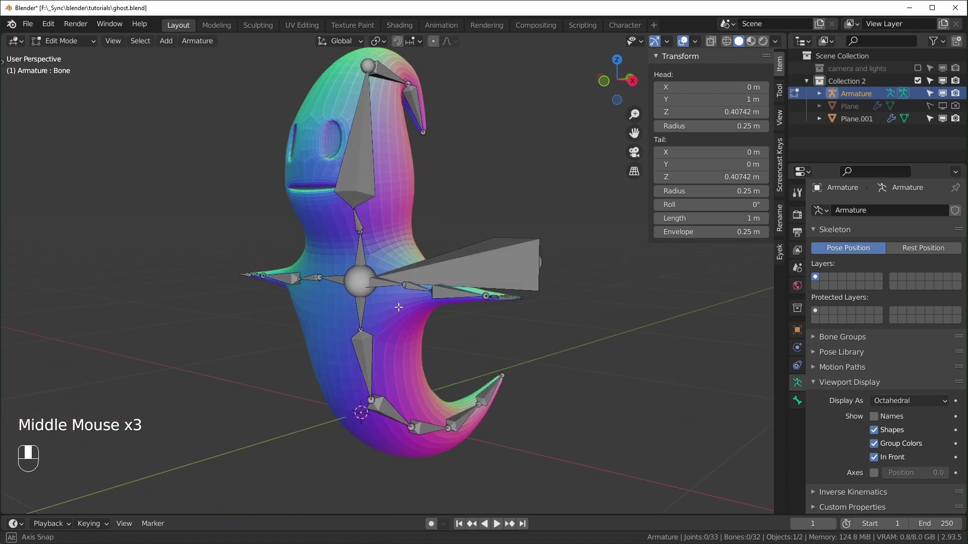
pyautogui.moveTo(407, 307); pyautogui.dragTo(401, 303, button='middle')
# - Try moving the large horizontal root bone to check which bones are connected to it
pyautogui.click(570, 270)
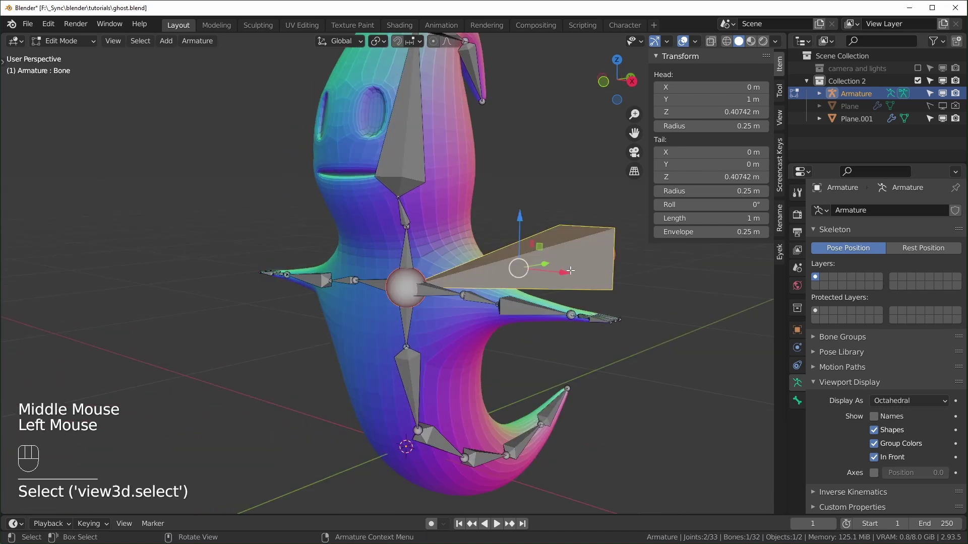
pyautogui.press('g')
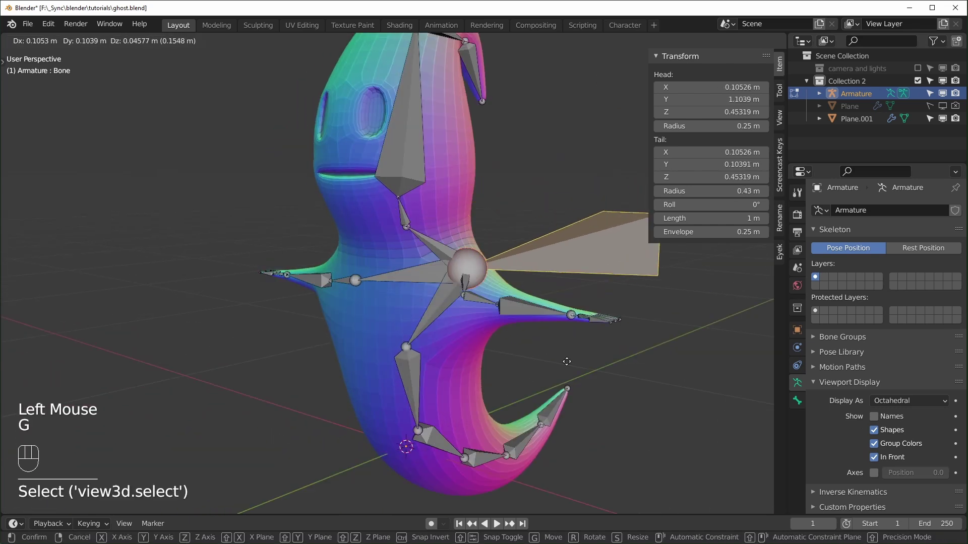
pyautogui.rightClick(513, 384)
pyautogui.moveTo(520, 390); pyautogui.dragTo(585, 416, button='middle')
pyautogui.click(624, 425)
# - Clear the parent of the two arm bones and the upper and lower spine bones that meet at the root
pyautogui.scroll(1, 625, 426)
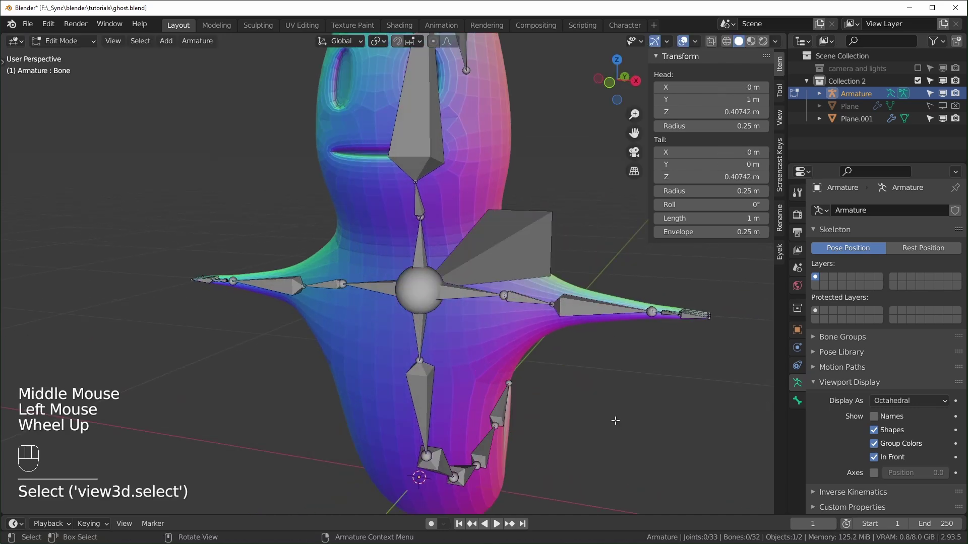
pyautogui.click(386, 293)
pyautogui.keyDown('shift'); pyautogui.click(417, 243); pyautogui.keyUp('shift')
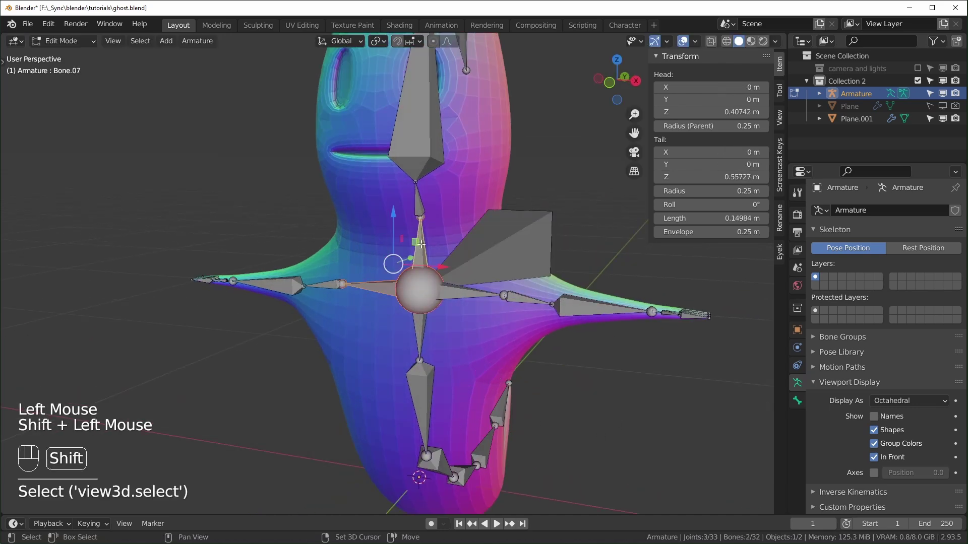
pyautogui.keyDown('shift'); pyautogui.click(472, 296); pyautogui.keyUp('shift')
pyautogui.keyDown('shift'); pyautogui.click(422, 333); pyautogui.keyUp('shift')
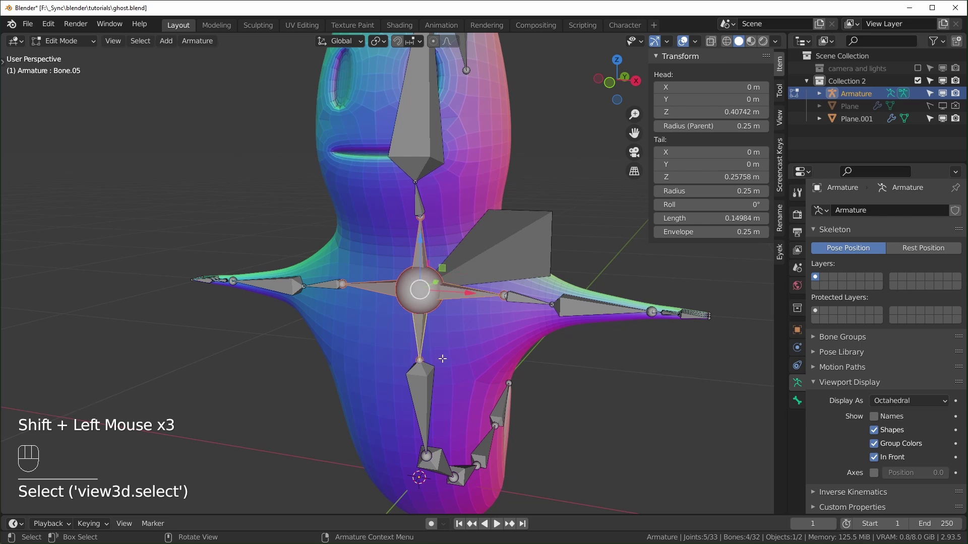
pyautogui.hotkey('alt', 'p')
pyautogui.click(429, 344)
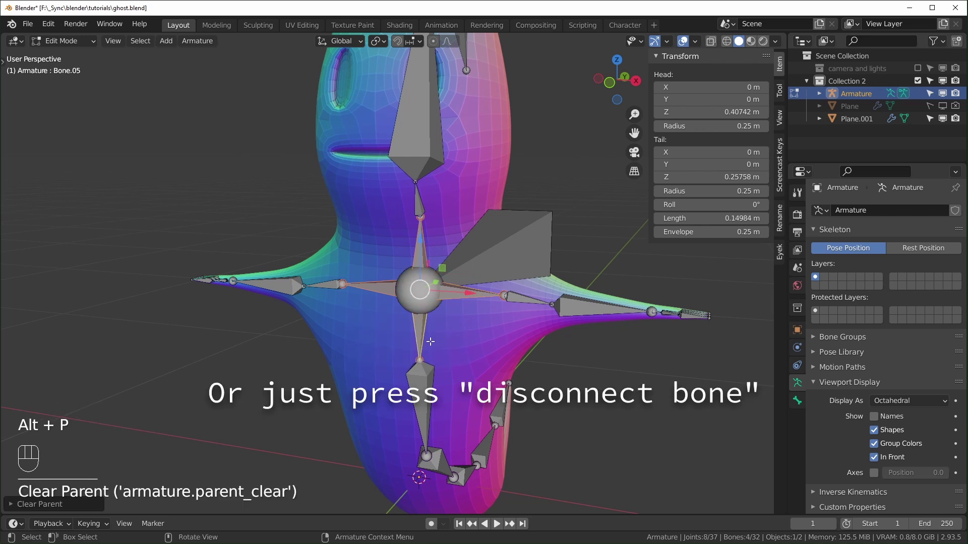
# - Try moving the root bone on its own to test that it is separated from the other bones
pyautogui.click(468, 268)
pyautogui.press('g')
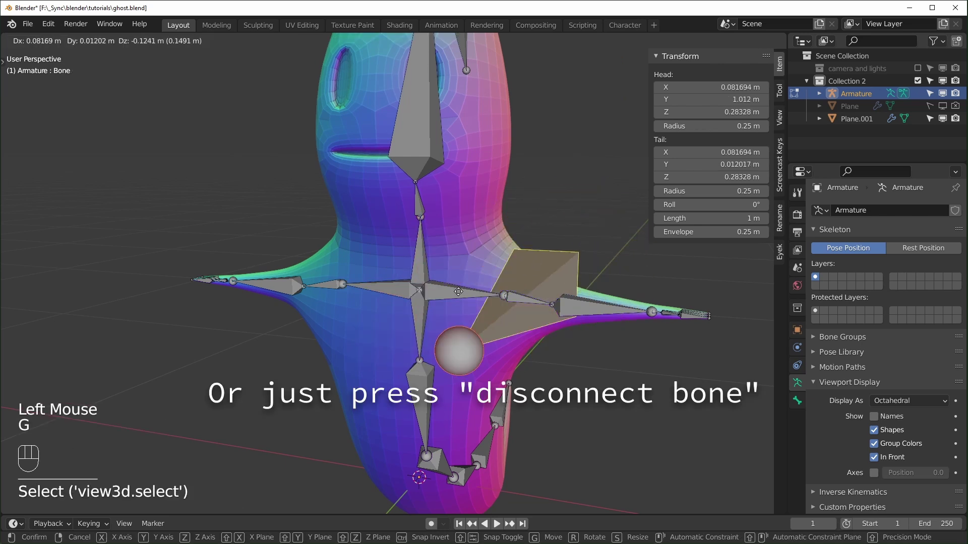
pyautogui.rightClick(500, 238)
# - Parent the two central arm bones and the upper and lower spine bones to the root bone with Keep Offset
pyautogui.click(425, 252)
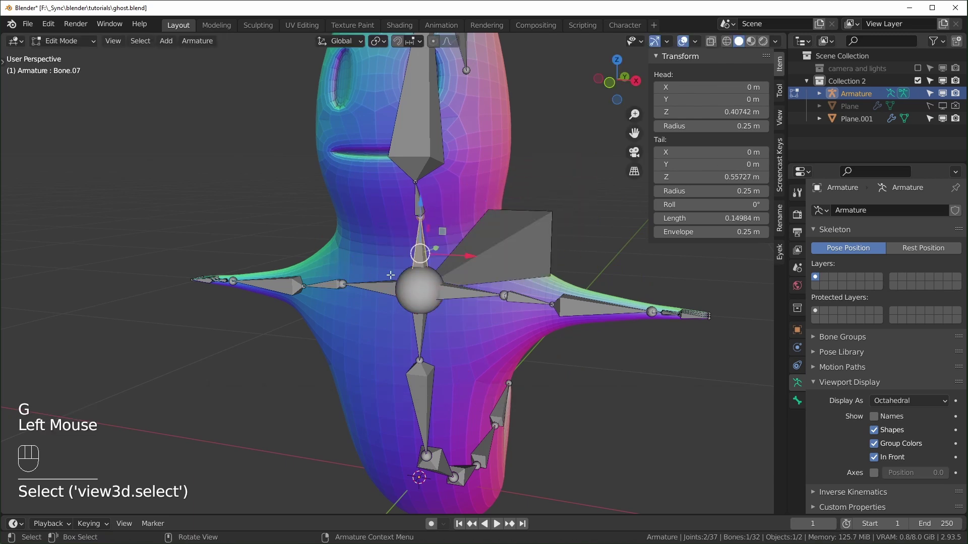
pyautogui.keyDown('shift'); pyautogui.click(372, 289); pyautogui.keyUp('shift')
pyautogui.keyDown('shift'); pyautogui.click(418, 327); pyautogui.keyUp('shift')
pyautogui.keyDown('shift'); pyautogui.click(476, 295); pyautogui.keyUp('shift')
pyautogui.keyDown('shift'); pyautogui.click(510, 255); pyautogui.keyUp('shift')
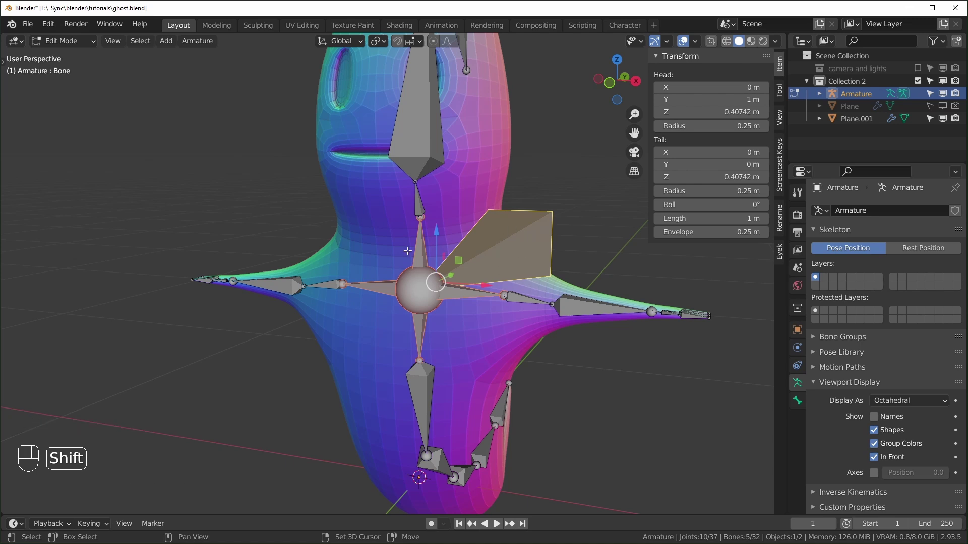
pyautogui.hotkey('ctrl', 'p')
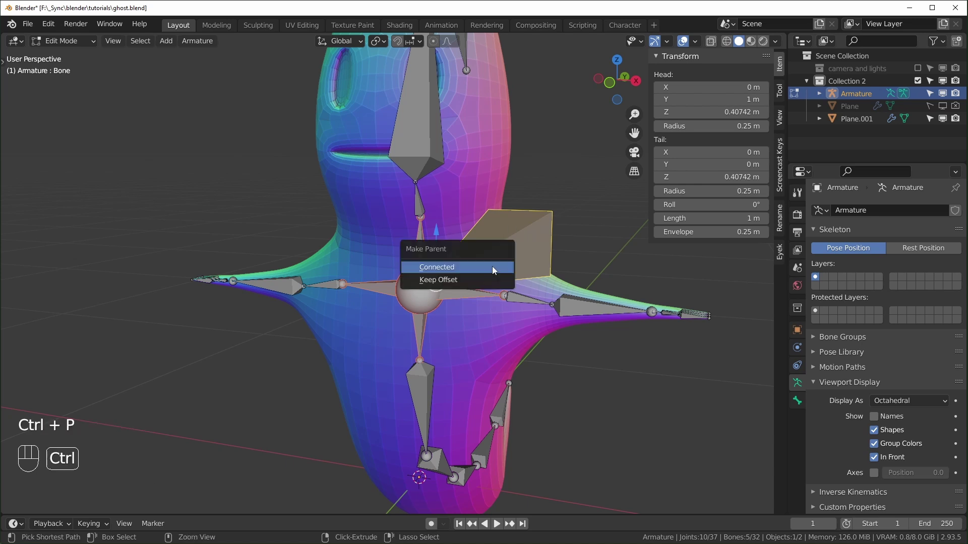
pyautogui.click(452, 284)
# - Try moving the root bone away from its four offset child bones to test the new parenting
pyautogui.click(541, 378)
pyautogui.click(523, 267)
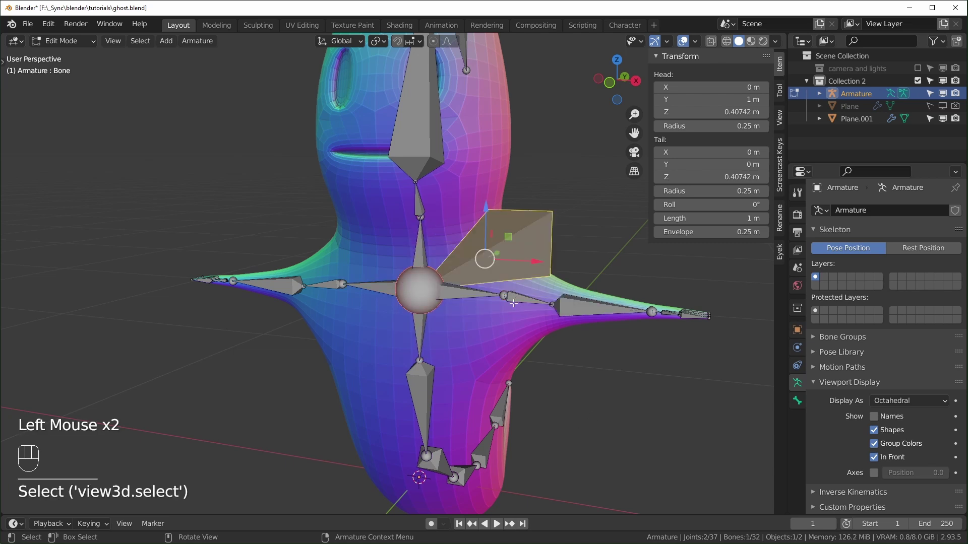
pyautogui.press('g')
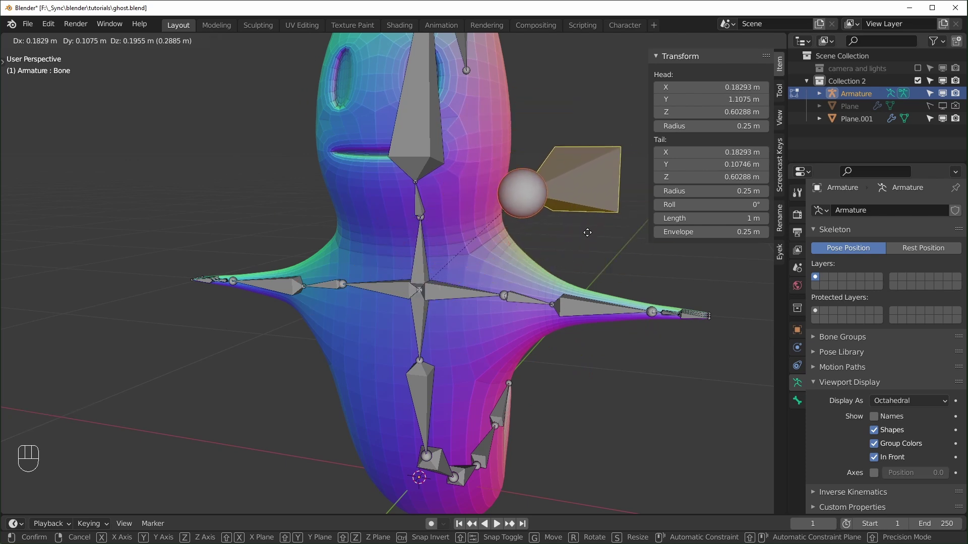
pyautogui.click(593, 231)
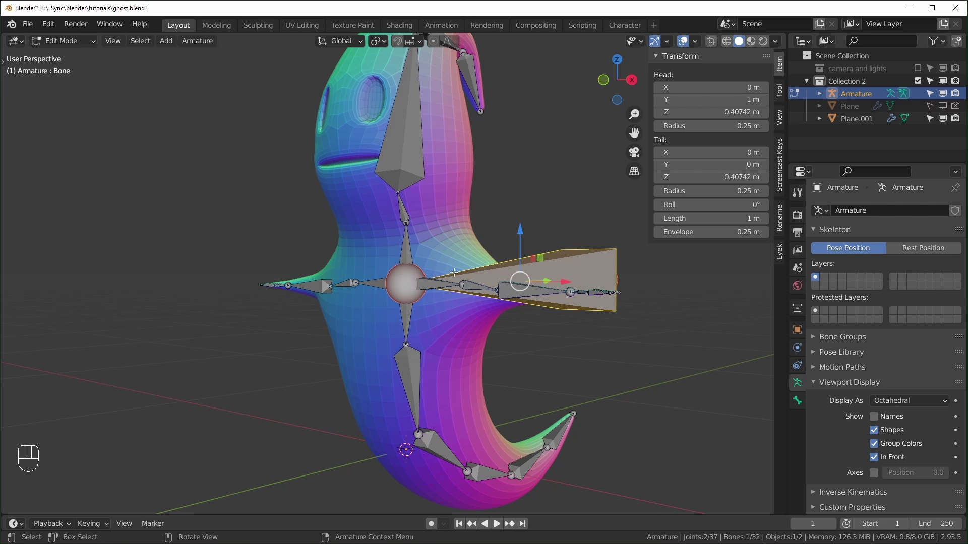
# - Switch the armature to Pose Mode and select the spine bone directly above the root
pyautogui.press('Tab')
pyautogui.hotkey('ctrl', 'Tab')
pyautogui.click(407, 253)
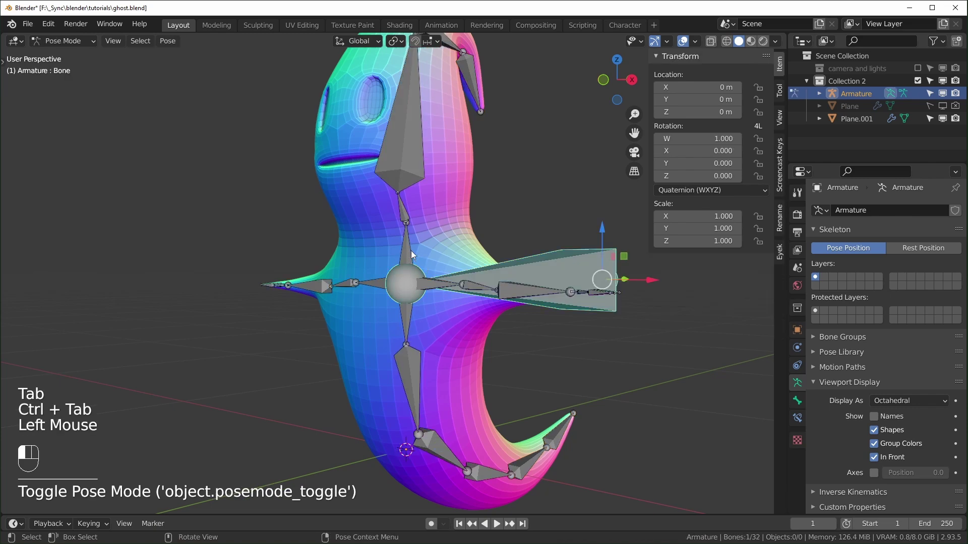
# - Test the spine deformation pivots by trial-rotating Bone.07 in the chest and Bone.00 in the lower body, cancelling each rotation
pyautogui.press('r')
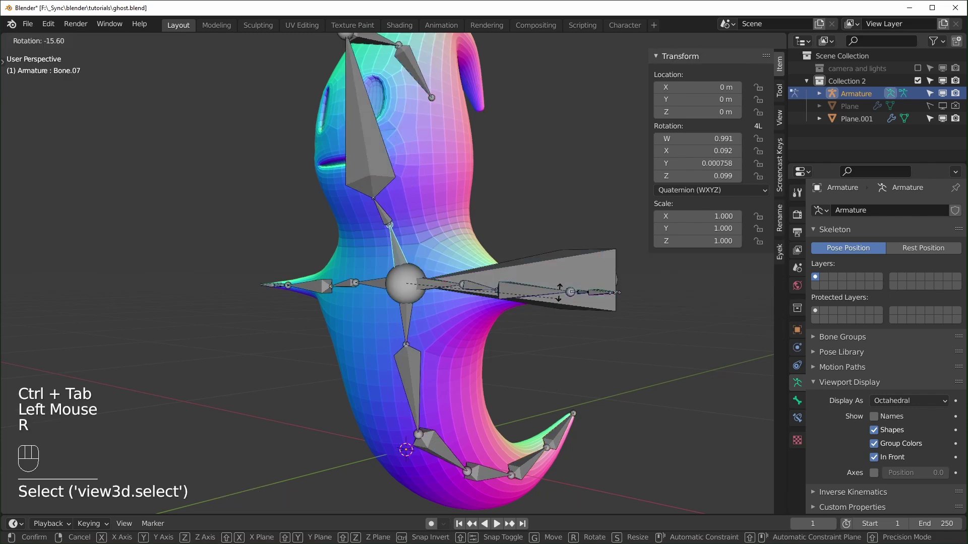
pyautogui.rightClick(514, 305)
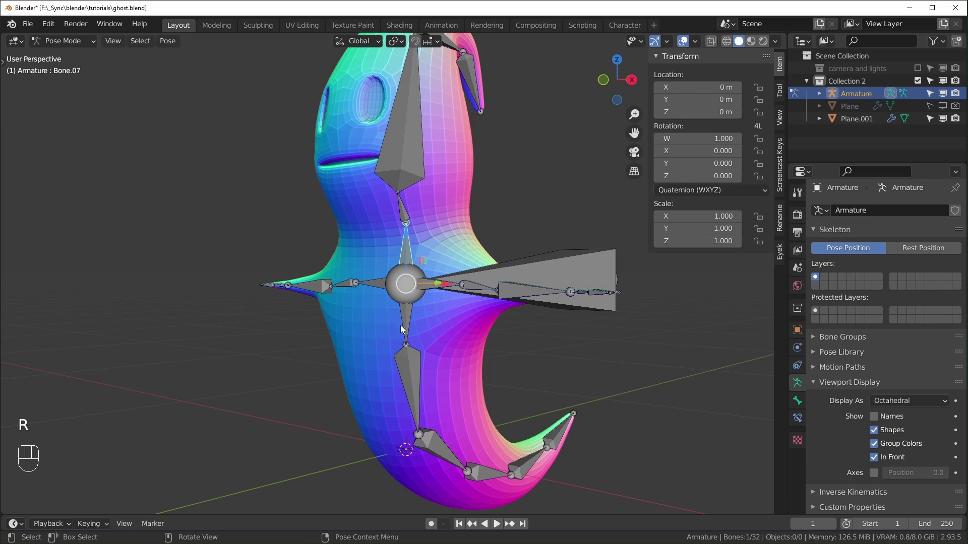
pyautogui.click(413, 376)
pyautogui.press('r')
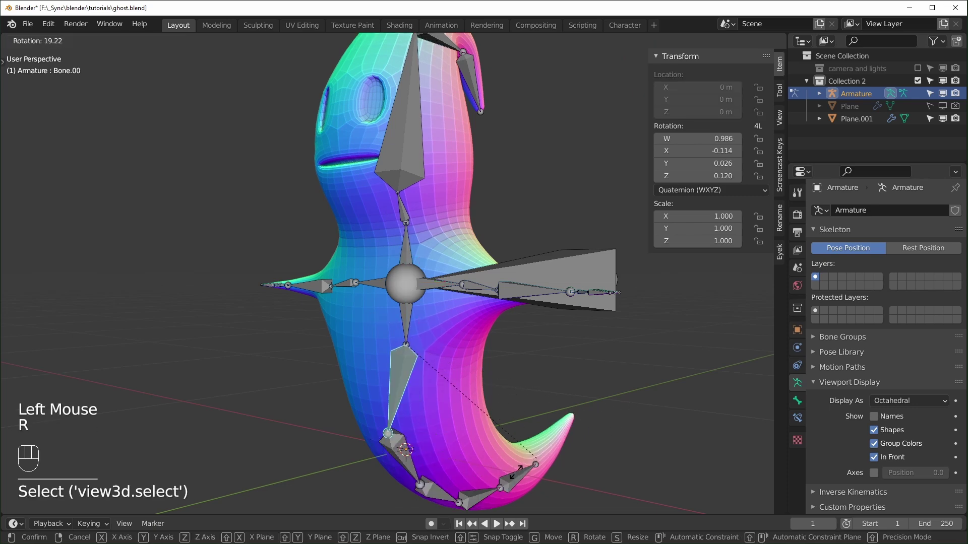
pyautogui.rightClick(488, 453)
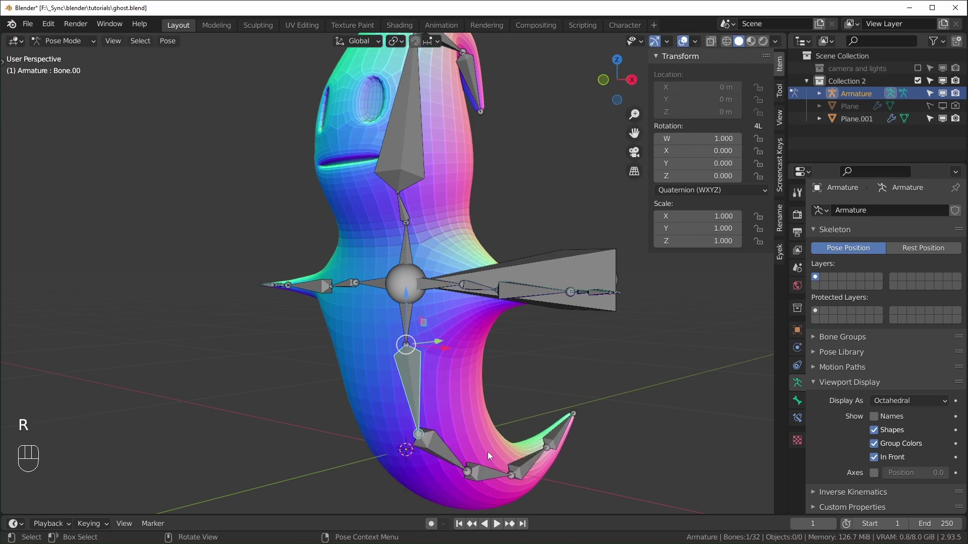
# - Trial-rotate Bone.02 at the tip of the ghost's tail, cancel the rotation, and inspect the rig from the front and side
pyautogui.moveTo(280, 298); pyautogui.dragTo(395, 328, button='middle')
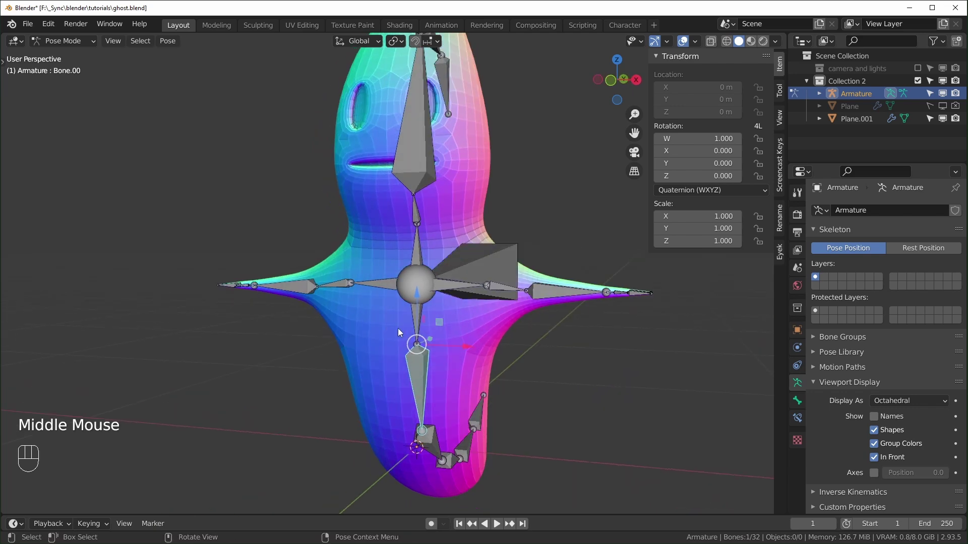
pyautogui.moveTo(535, 412); pyautogui.dragTo(507, 355, button='middle')
pyautogui.moveTo(640, 480); pyautogui.dragTo(579, 403, button='middle')
pyautogui.scroll(-1, 605, 439)
pyautogui.scroll(1, 522, 402)
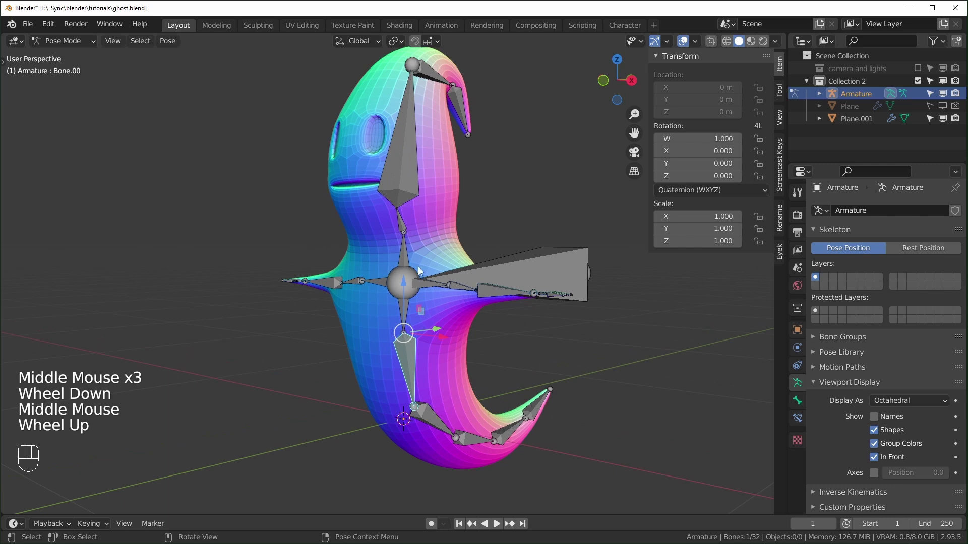
pyautogui.click(539, 407)
pyautogui.press('r')
pyautogui.rightClick(277, 165)
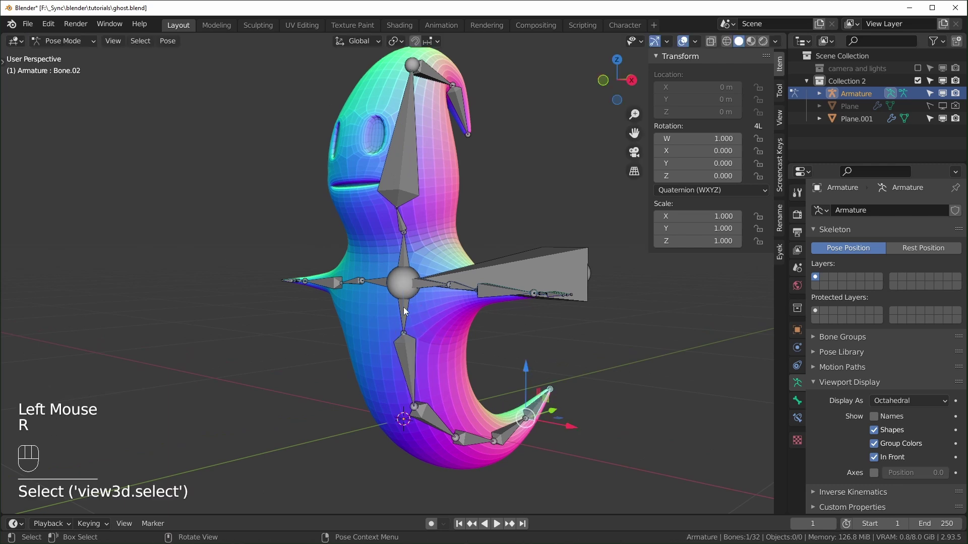
pyautogui.scroll(1, 443, 271)
pyautogui.moveTo(444, 270); pyautogui.dragTo(461, 274, button='middle')
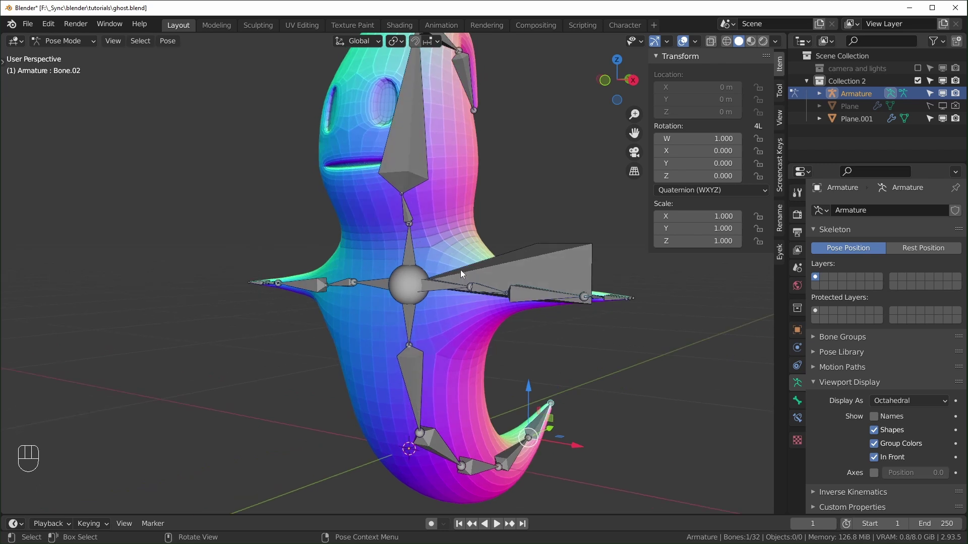
# - Put the armature in Edit Mode and turn on the display of bone names
pyautogui.hotkey('ctrl', 'Tab')
pyautogui.press('Tab')
pyautogui.moveTo(497, 353); pyautogui.dragTo(531, 360, button='middle')
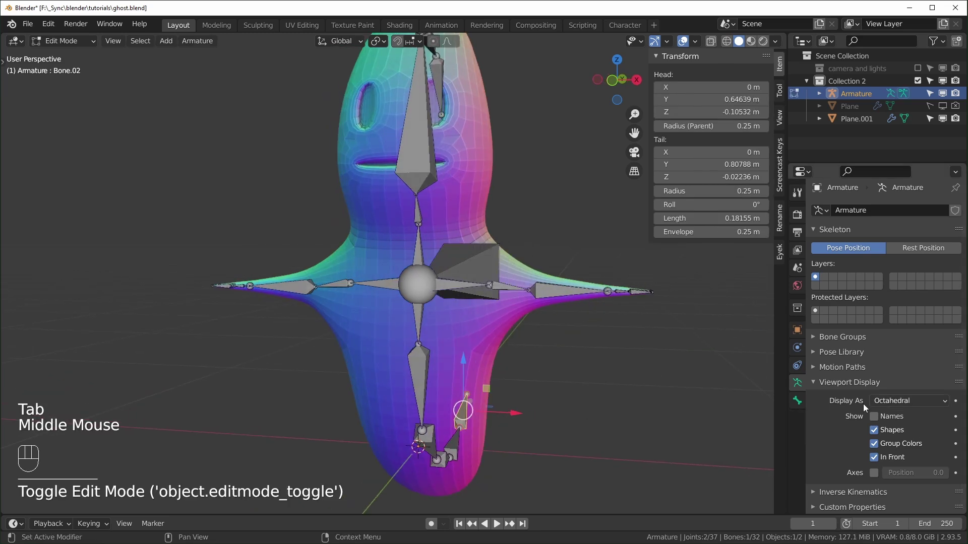
pyautogui.click(874, 416)
# - Delete the whole arm bone chain on the negative X side, from Bone.22 out to the fingers
pyautogui.scroll(2, 601, 462)
pyautogui.scroll(-1, 553, 447)
pyautogui.scroll(2, 553, 446)
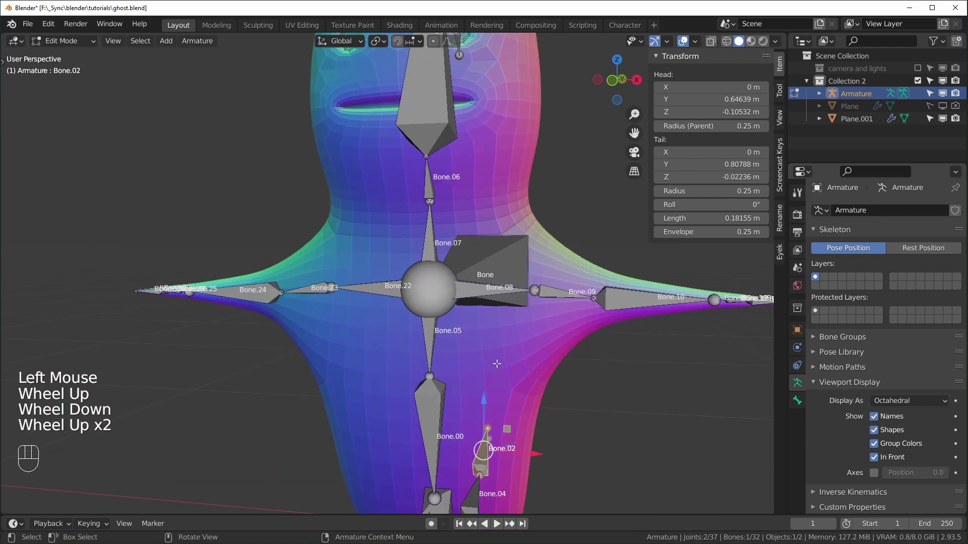
pyautogui.moveTo(497, 364); pyautogui.dragTo(481, 323, button='middle')
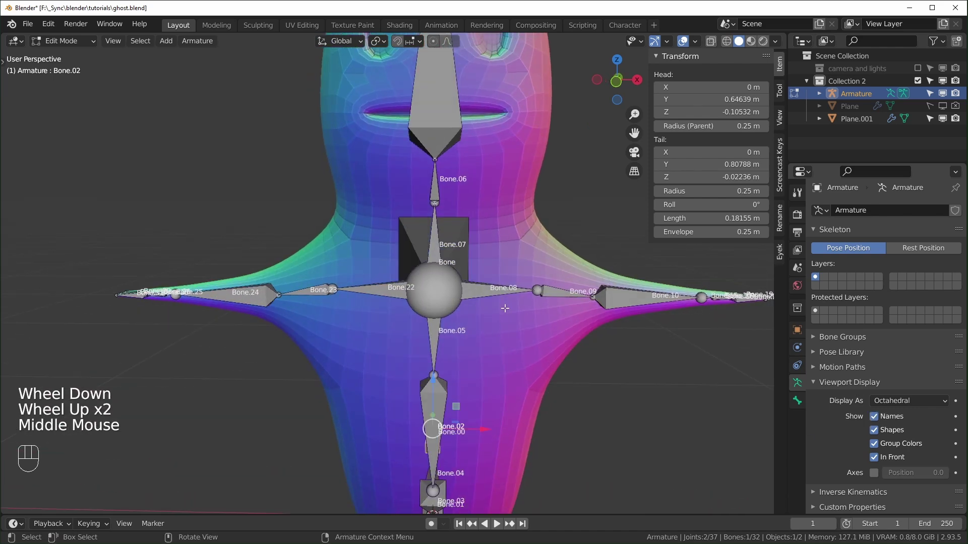
pyautogui.scroll(-1, 331, 348)
pyautogui.moveTo(169, 238); pyautogui.dragTo(386, 327)
pyautogui.keyDown('shift'); pyautogui.click(376, 285); pyautogui.keyUp('shift')
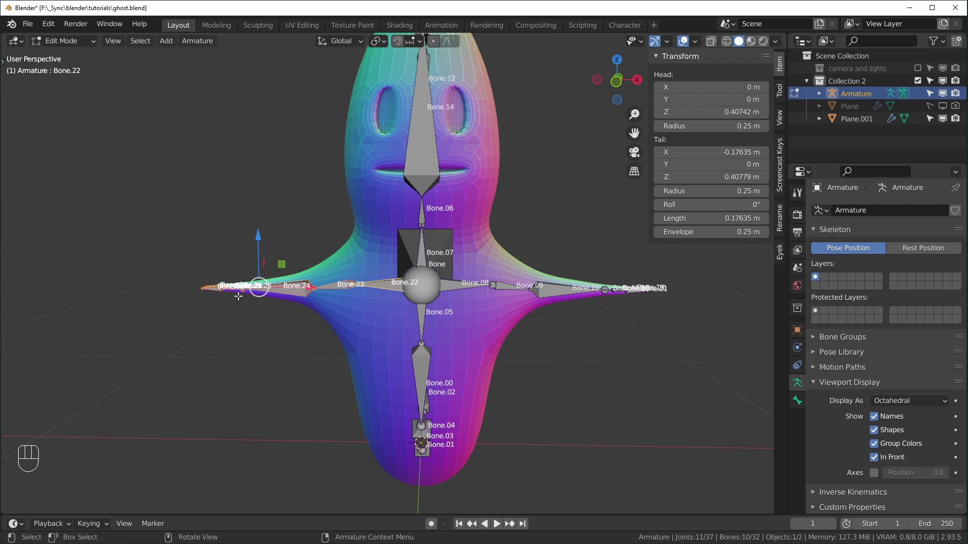
pyautogui.press('x')
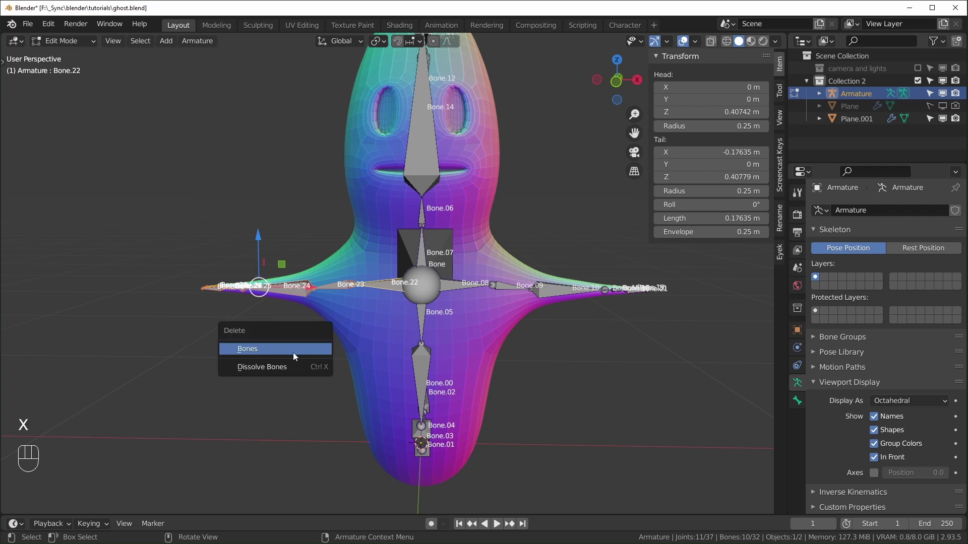
pyautogui.click(293, 354)
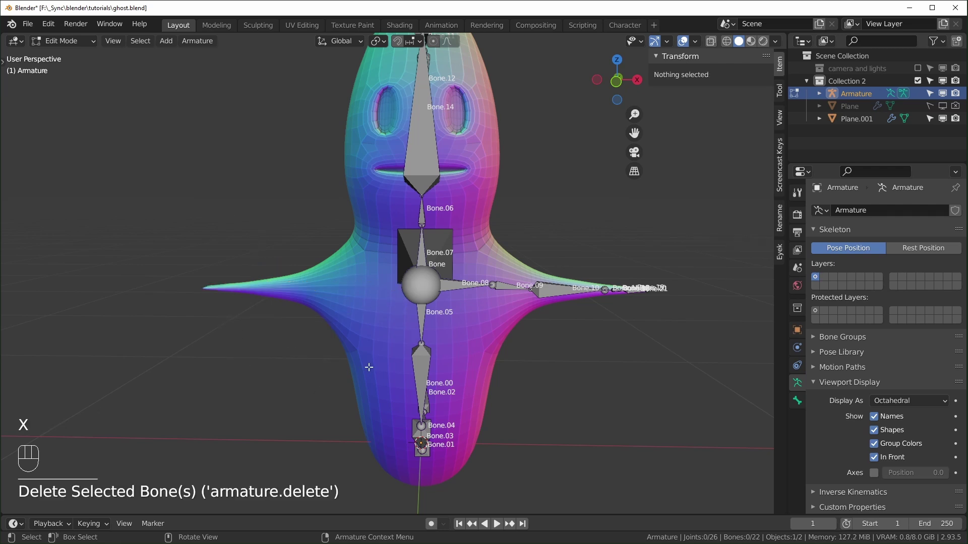
# - Select the remaining arm chain from Bone.08 out to the fingers and apply Auto-Name Left/Right
pyautogui.moveTo(696, 279); pyautogui.dragTo(700, 291, button='middle')
pyautogui.keyDown('shift'); pyautogui.moveTo(702, 292); pyautogui.dragTo(661, 287, button='middle'); pyautogui.keyUp('shift')
pyautogui.moveTo(657, 247); pyautogui.dragTo(654, 268, button='middle')
pyautogui.moveTo(657, 255); pyautogui.dragTo(409, 308)
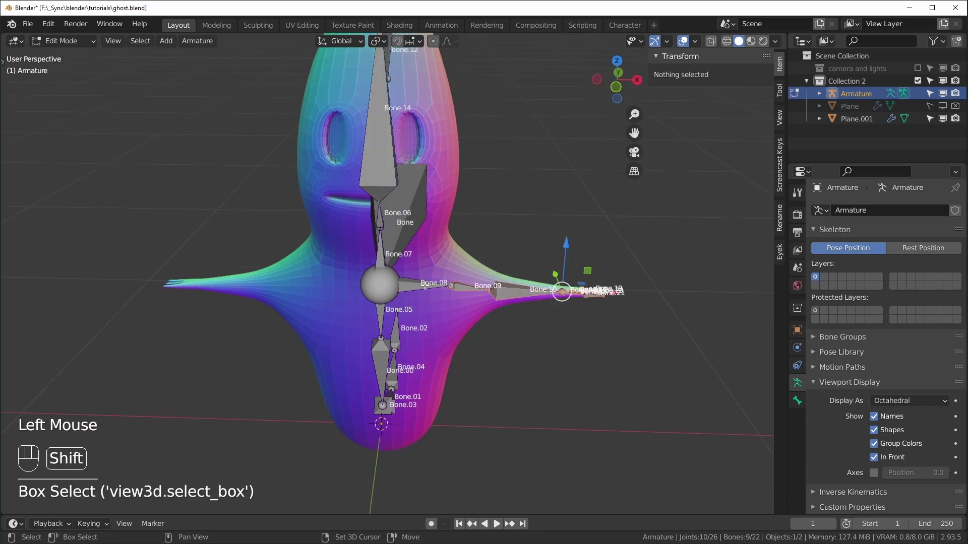
pyautogui.keyDown('shift'); pyautogui.click(408, 289); pyautogui.keyUp('shift')
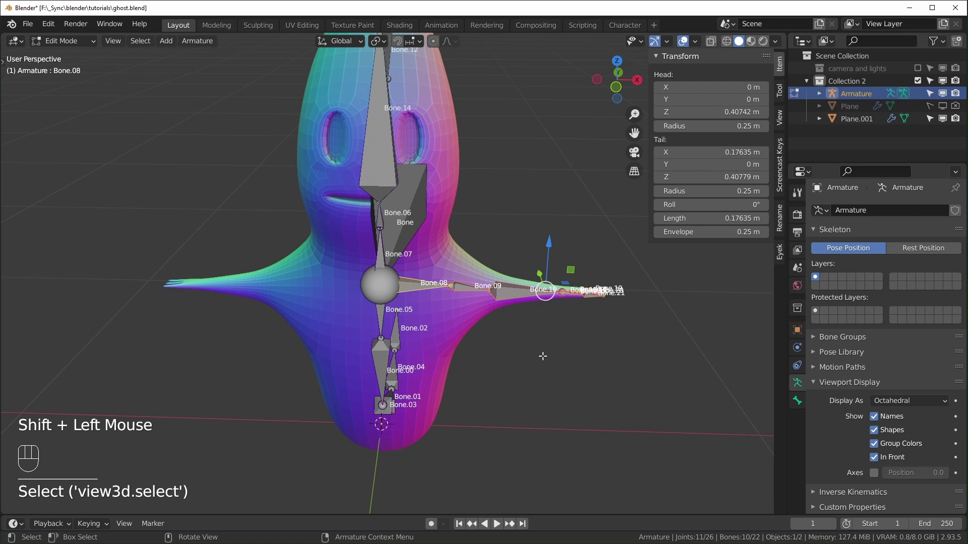
pyautogui.scroll(2, 542, 356)
pyautogui.moveTo(542, 357); pyautogui.dragTo(544, 341, button='middle')
pyautogui.rightClick(568, 295)
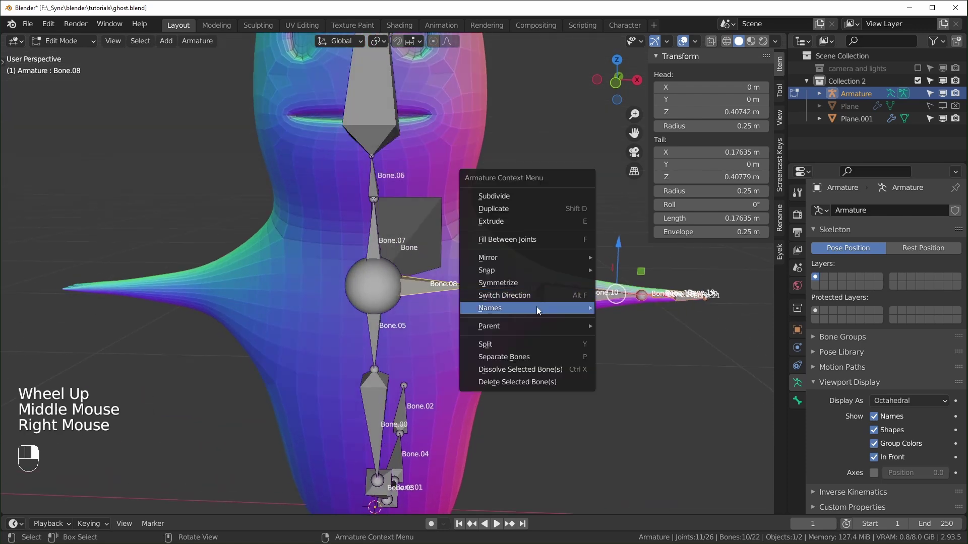
pyautogui.moveTo(552, 308)
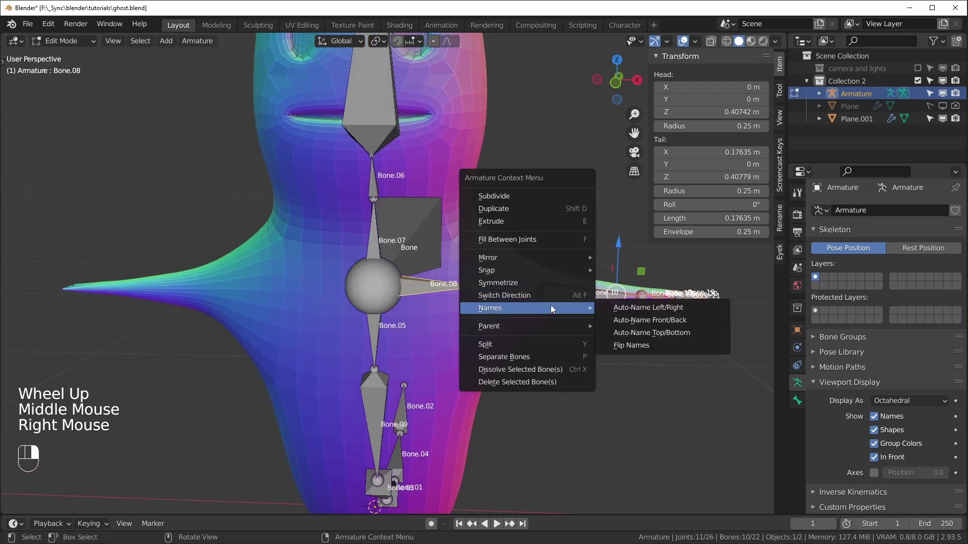
pyautogui.click(656, 308)
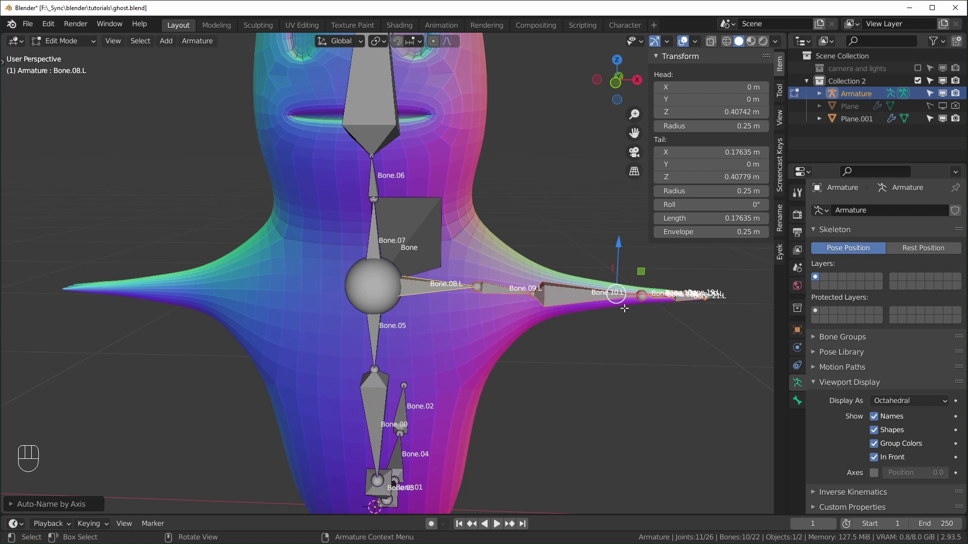
# - Symmetrize the selected .L arm bones to rebuild the opposite arm chain
pyautogui.moveTo(635, 313); pyautogui.dragTo(359, 258, button='middle')
pyautogui.scroll(-2, 359, 258)
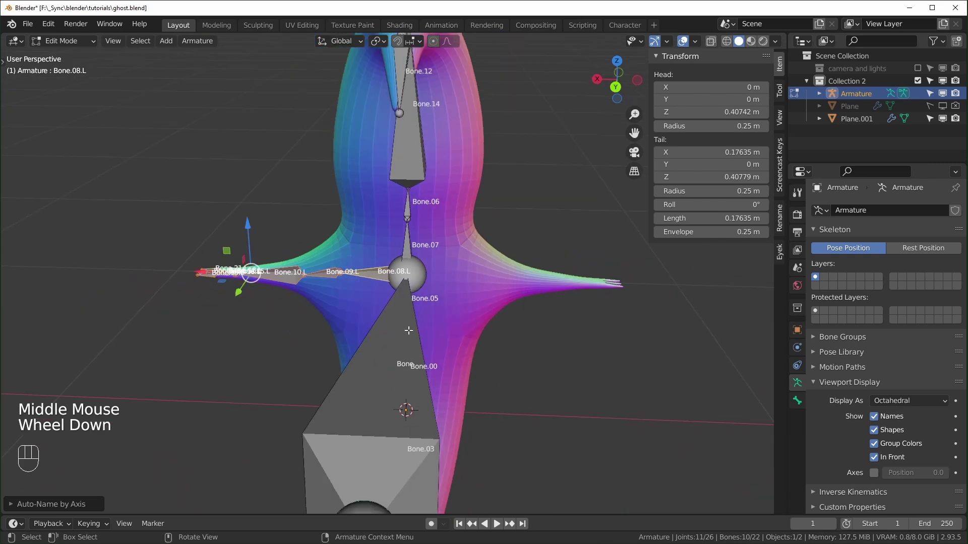
pyautogui.scroll(2, 360, 300)
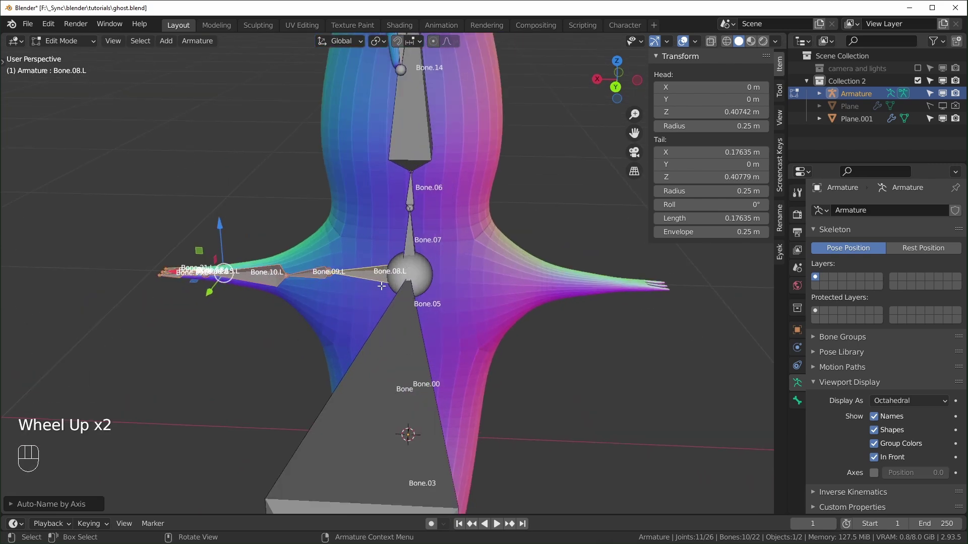
pyautogui.moveTo(299, 304); pyautogui.dragTo(381, 376, button='middle')
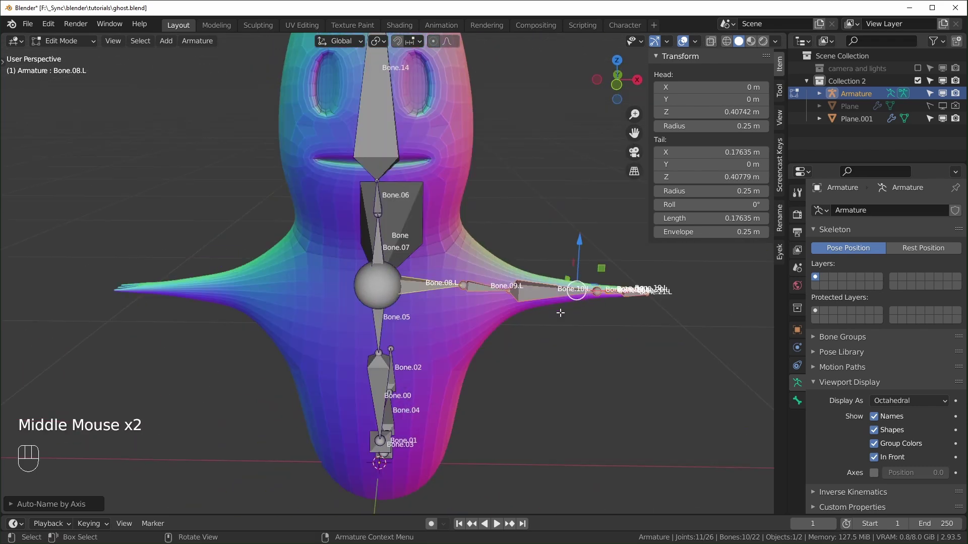
pyautogui.rightClick(532, 287)
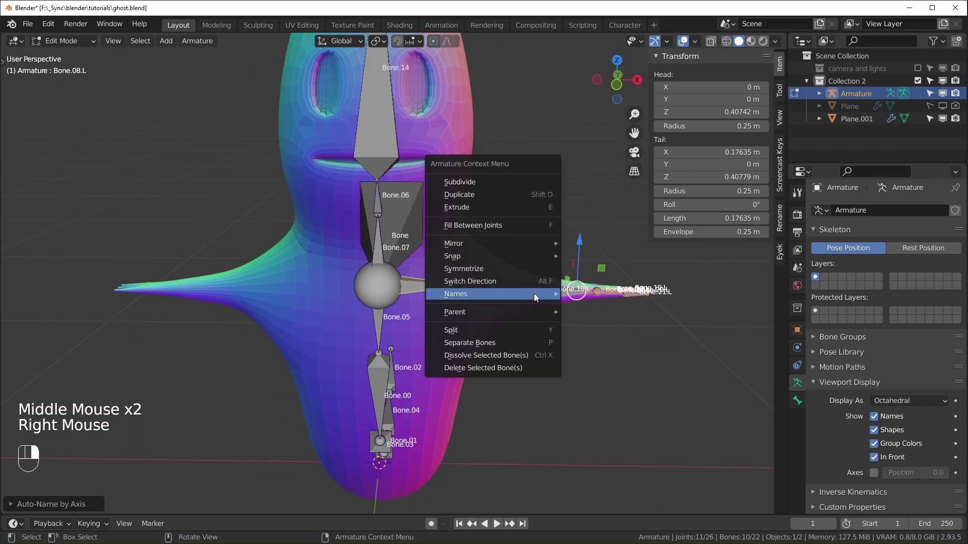
pyautogui.click(485, 270)
pyautogui.moveTo(268, 364); pyautogui.dragTo(271, 353, button='middle')
pyautogui.scroll(2, 271, 353)
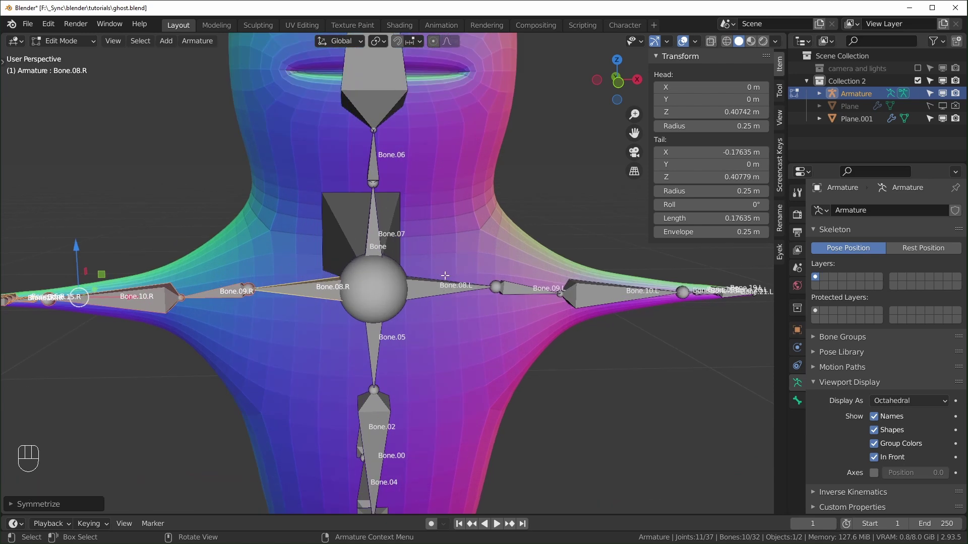
# - In Pose Mode, rotate Bone.09.R and Bone.10.R so that the right arm hangs down beside the body
pyautogui.scroll(-2, 455, 299)
pyautogui.press('Tab')
pyautogui.moveTo(488, 344); pyautogui.dragTo(359, 291, button='middle')
pyautogui.hotkey('ctrl', 'Tab')
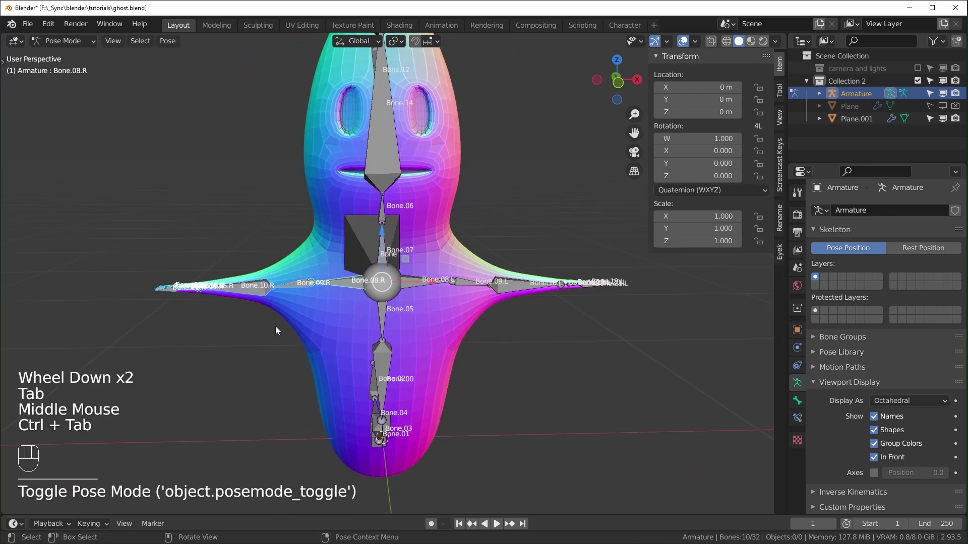
pyautogui.moveTo(265, 300); pyautogui.dragTo(274, 326, button='middle')
pyautogui.click(301, 281)
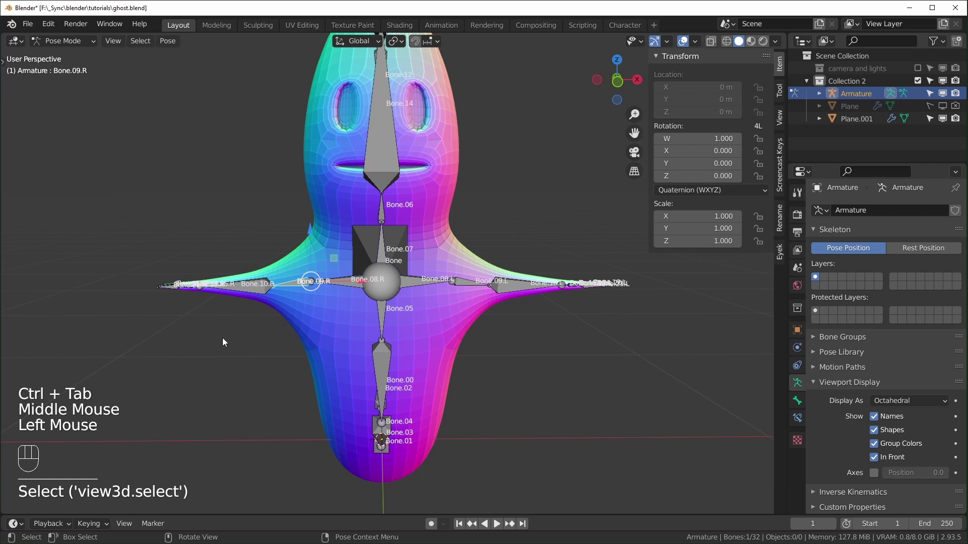
pyautogui.press('r')
pyautogui.click(330, 415)
pyautogui.click(282, 362)
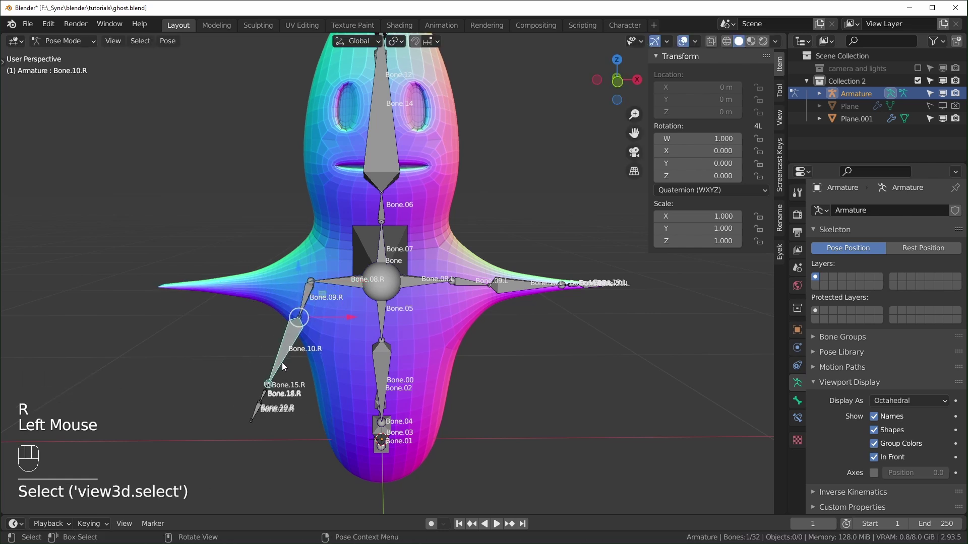
pyautogui.press('r')
pyautogui.click(299, 366)
# - Copy the pose of the whole right arm chain and paste it flipped onto the left arm
pyautogui.moveTo(260, 463); pyautogui.dragTo(330, 275)
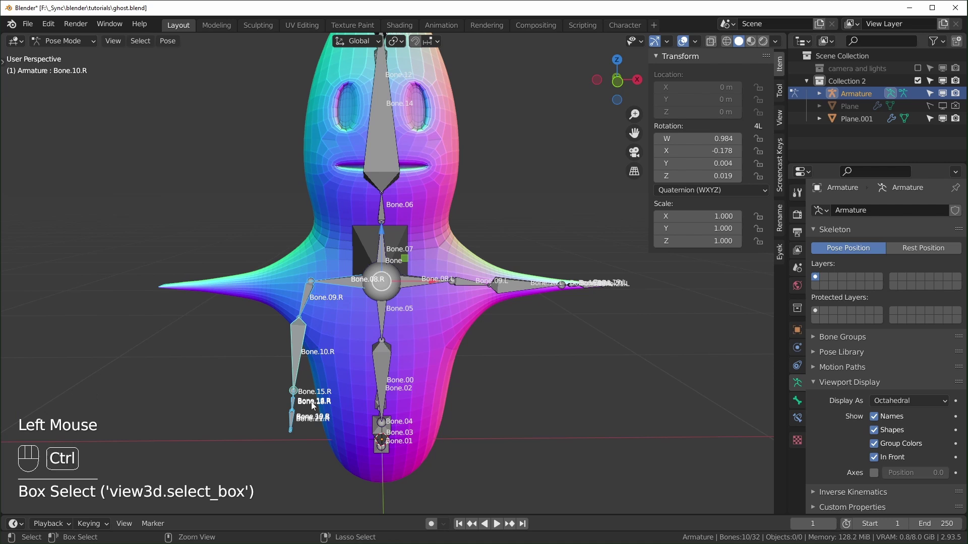
pyautogui.hotkey('ctrl', 'c')
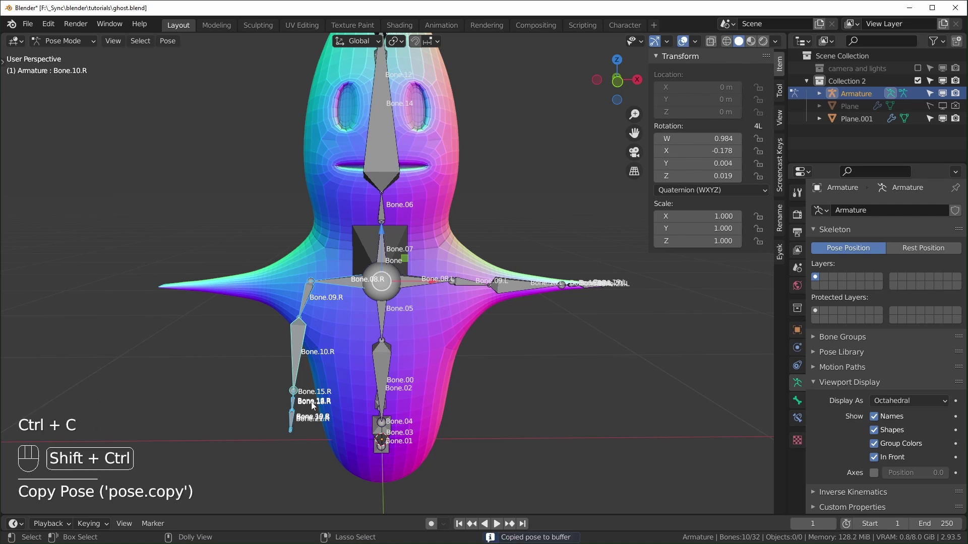
pyautogui.hotkey('ctrl', 'shift', 'v')
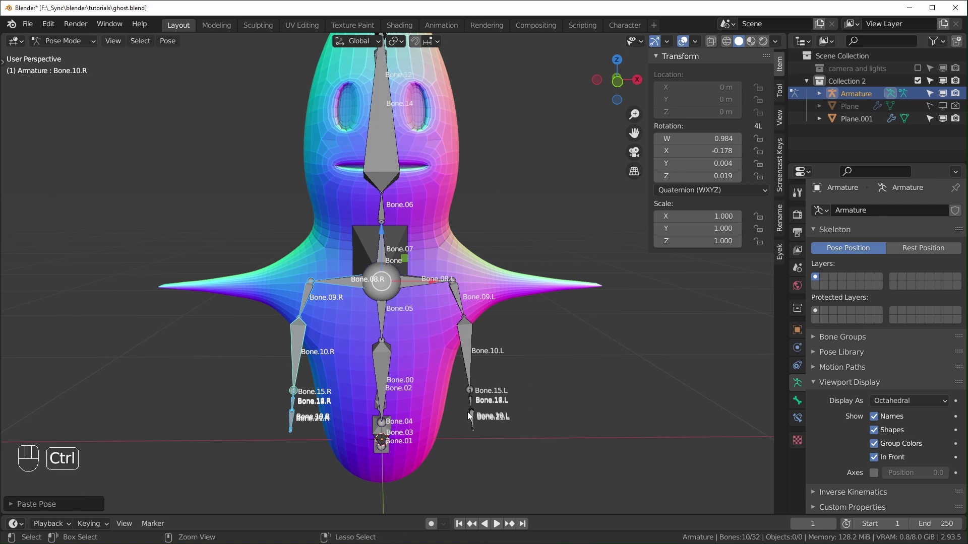
# - Undo the flipped pose paste and the last arm rotation, and clear the location and rotation of all bones
pyautogui.hotkey('ctrl', 'z')
pyautogui.hotkey('ctrl', 'z')
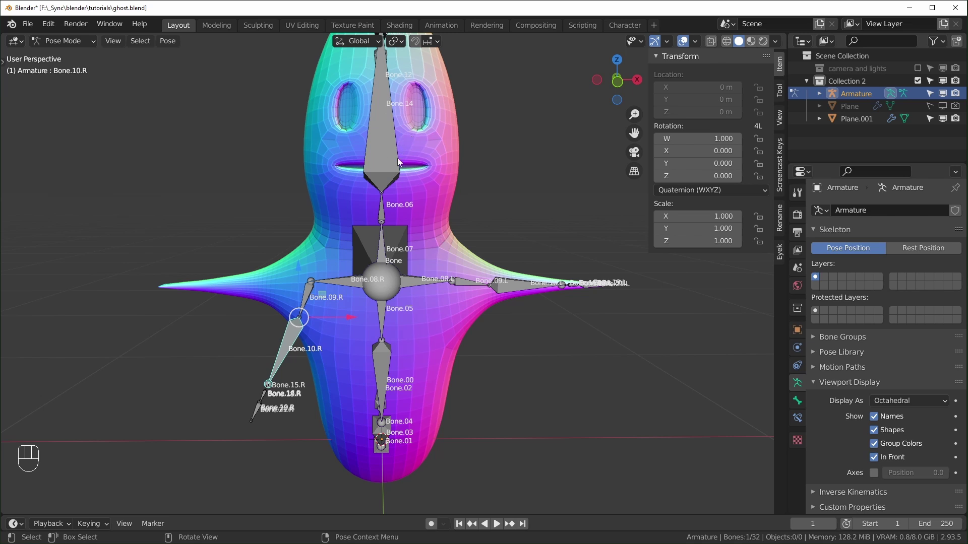
pyautogui.press('a')
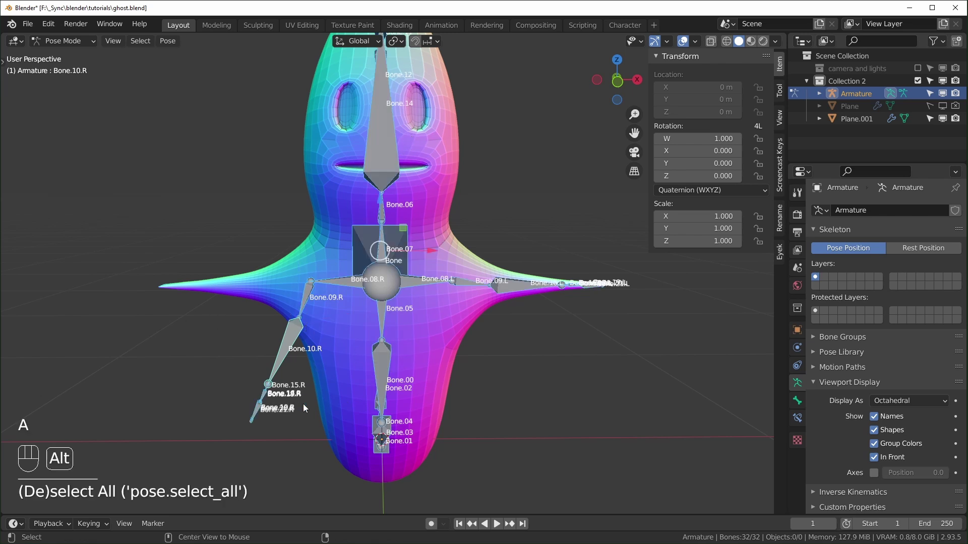
pyautogui.hotkey('alt', 'g')
pyautogui.hotkey('alt', 'r')
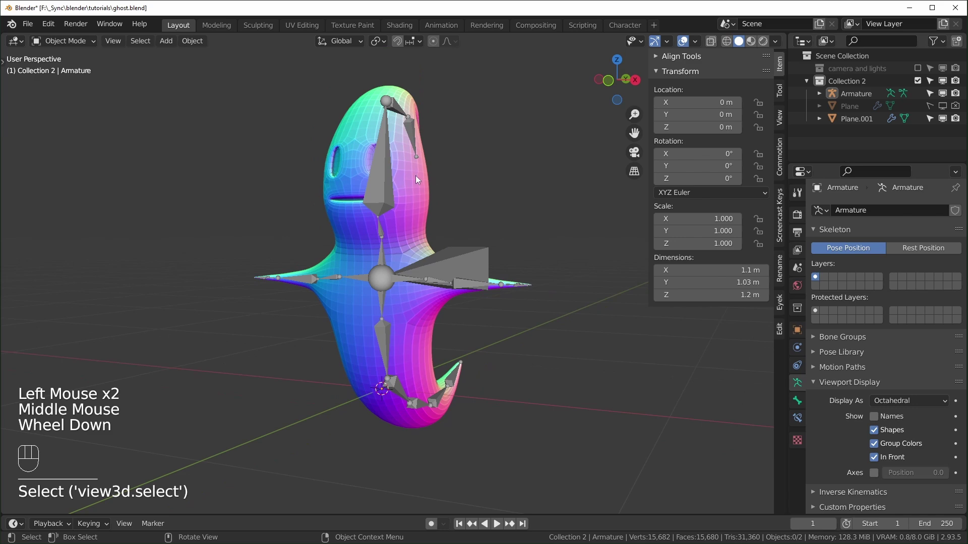
# - Parent the ghost mesh Plane.001 to the Armature using Armature Deform With Automatic Weights
pyautogui.click(417, 172)
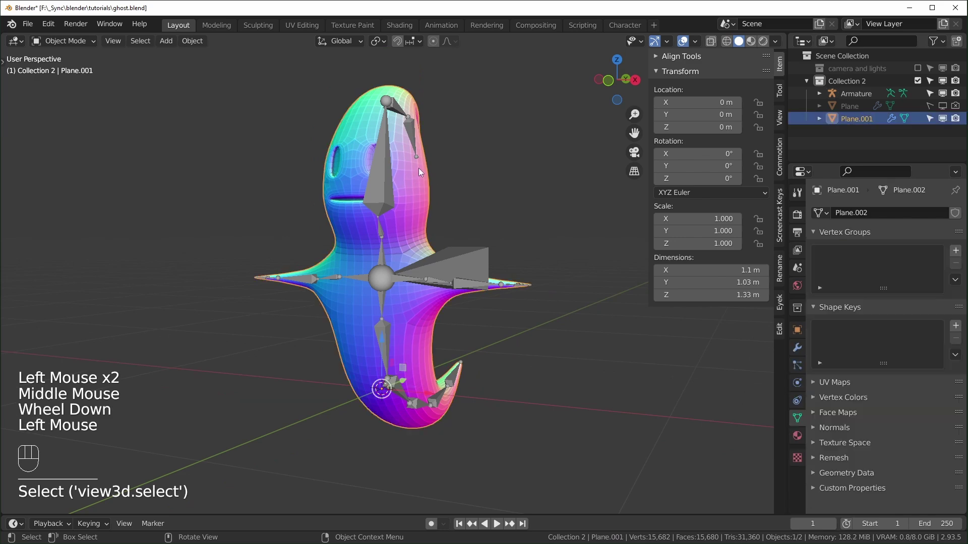
pyautogui.scroll(1, 484, 224)
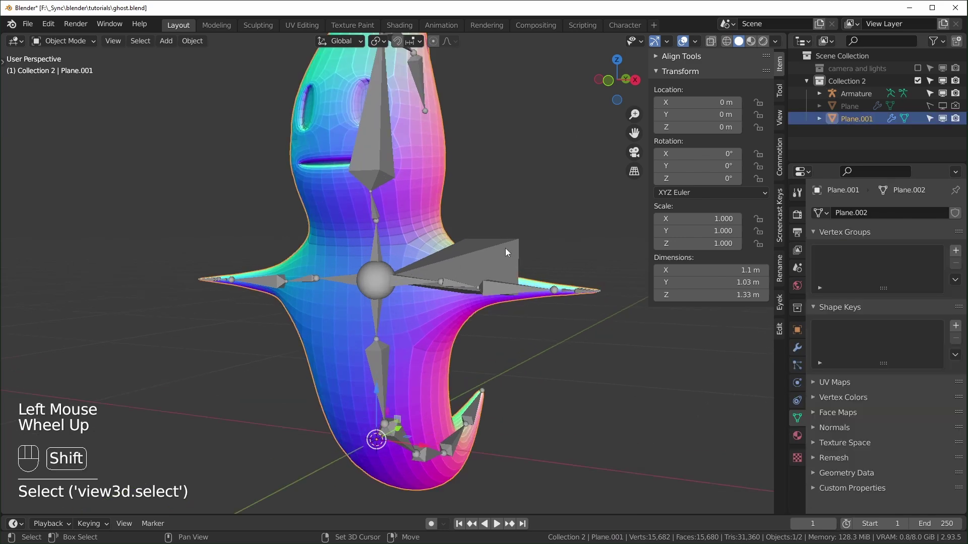
pyautogui.keyDown('shift'); pyautogui.click(505, 249); pyautogui.keyUp('shift')
pyautogui.hotkey('ctrl', 'p')
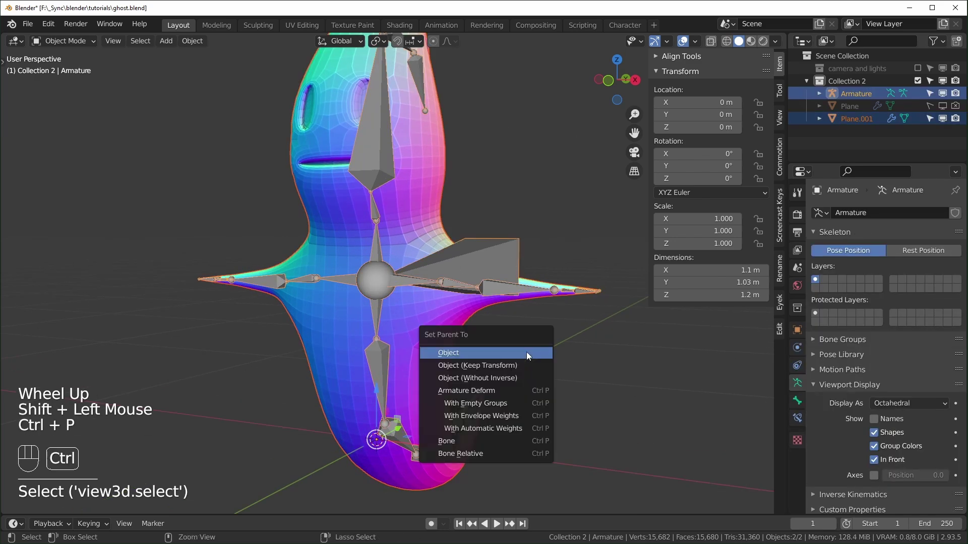
pyautogui.click(506, 429)
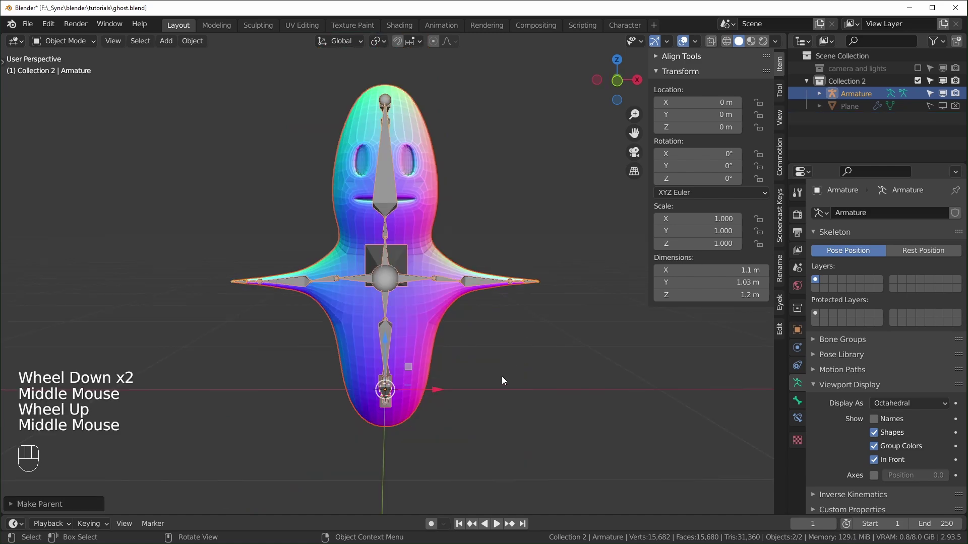
# - In Pose Mode, rotate Bone.09.L downward and Bone.10.L upward to bend the ghost's left arm at the elbow
pyautogui.doubleClick(473, 282)
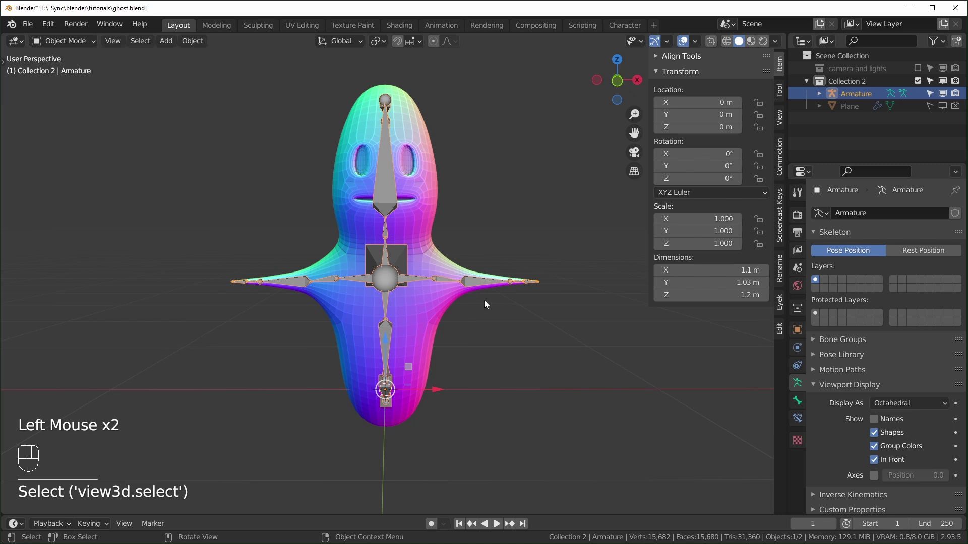
pyautogui.hotkey('ctrl', 'Tab')
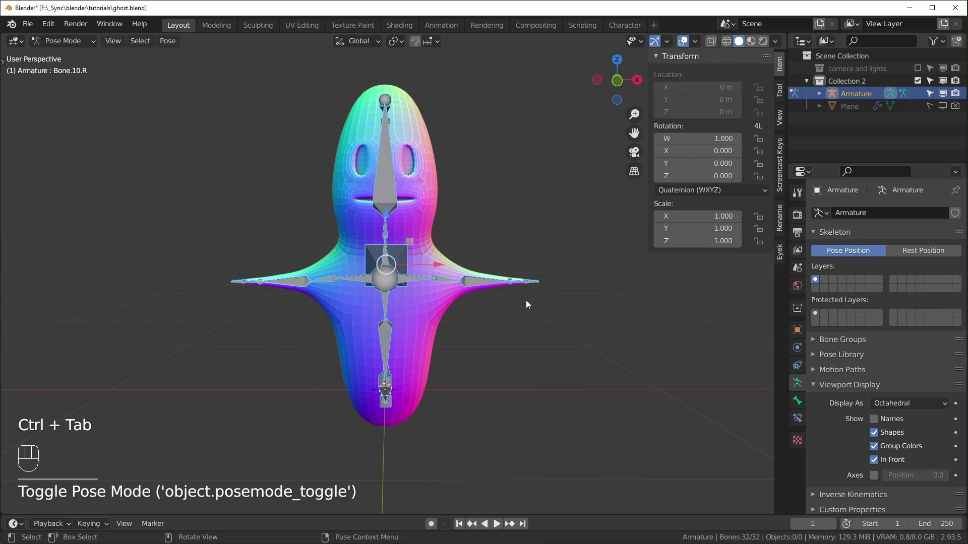
pyautogui.scroll(2, 525, 300)
pyautogui.keyDown('shift'); pyautogui.moveTo(583, 322); pyautogui.dragTo(487, 280, button='middle'); pyautogui.keyUp('shift')
pyautogui.click(441, 273)
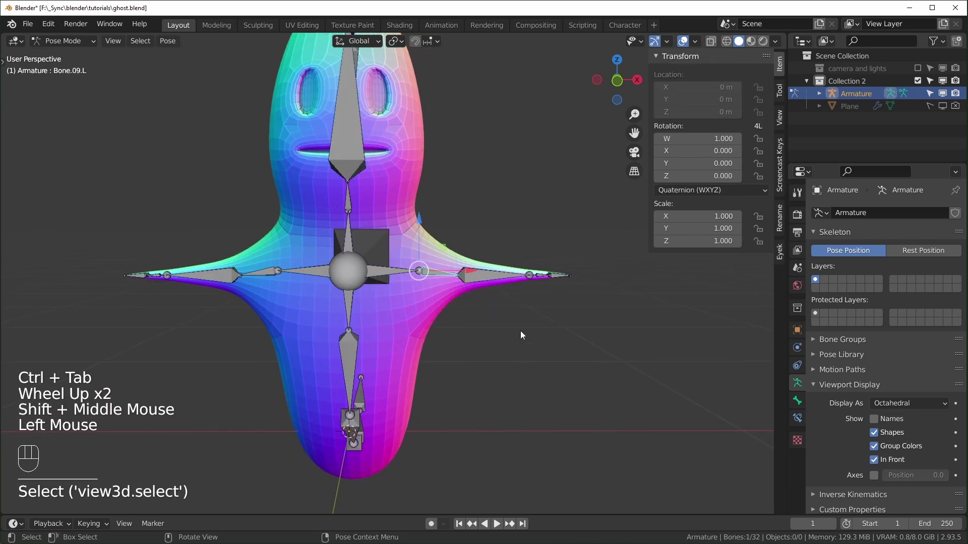
pyautogui.scroll(-1, 494, 313)
pyautogui.press('r')
pyautogui.click(537, 405)
pyautogui.click(481, 317)
pyautogui.press('r')
pyautogui.click(553, 259)
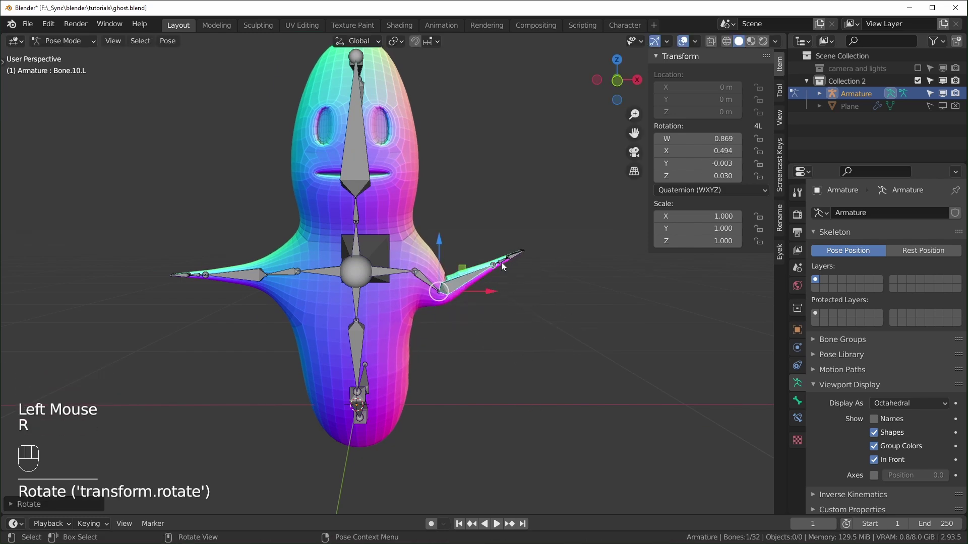
pyautogui.click(503, 263)
# - In Object Mode, move the ghost mesh's Armature modifier above its Subdivision Surface modifier
pyautogui.hotkey('ctrl', 'Tab')
pyautogui.click(429, 216)
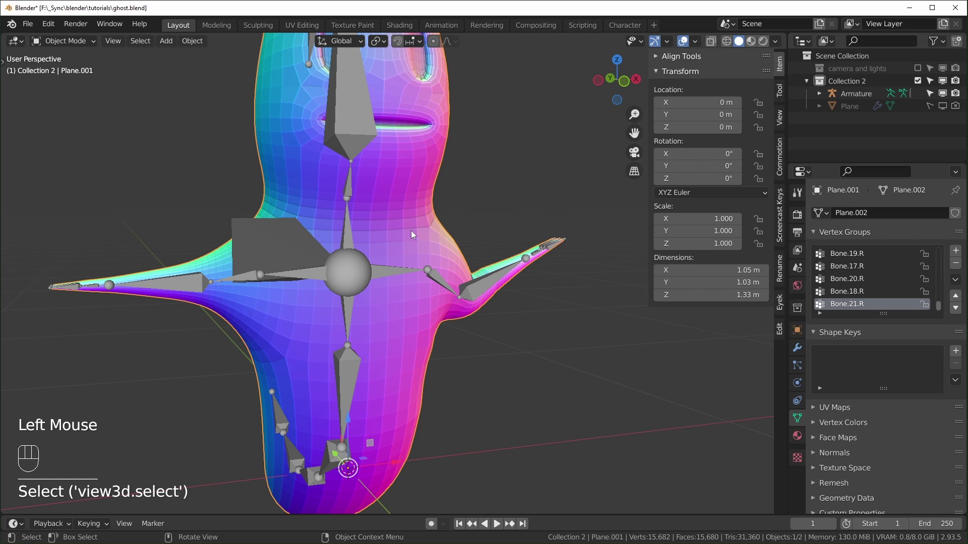
pyautogui.click(797, 348)
pyautogui.scroll(-4, 854, 422)
pyautogui.scroll(1, 855, 422)
pyautogui.scroll(-1, 854, 423)
pyautogui.scroll(1, 855, 422)
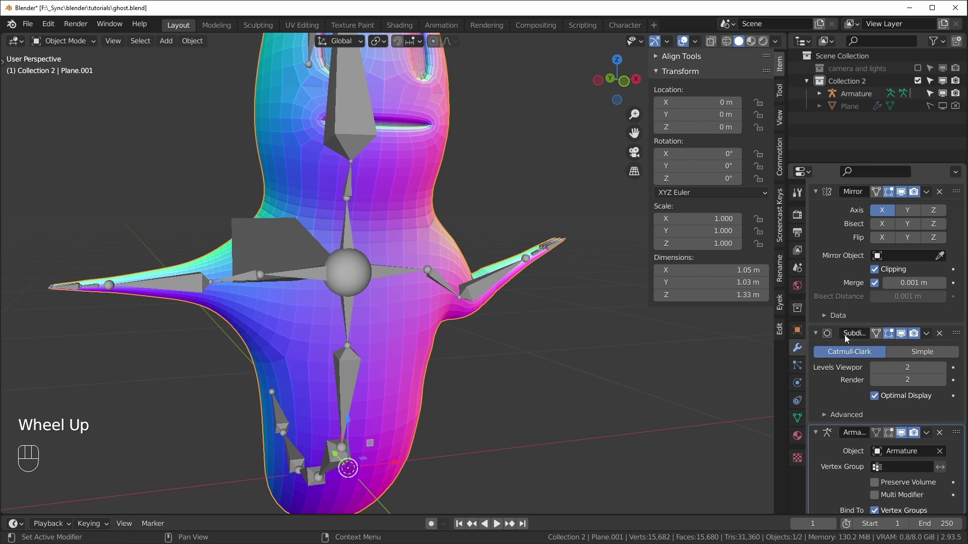
pyautogui.moveTo(957, 433); pyautogui.dragTo(964, 331)
pyautogui.moveTo(622, 421); pyautogui.dragTo(600, 420, button='middle')
pyautogui.moveTo(957, 334)
pyautogui.mouseDown()
pyautogui.moveTo(954, 458)
pyautogui.moveTo(965, 332)
pyautogui.mouseUp()
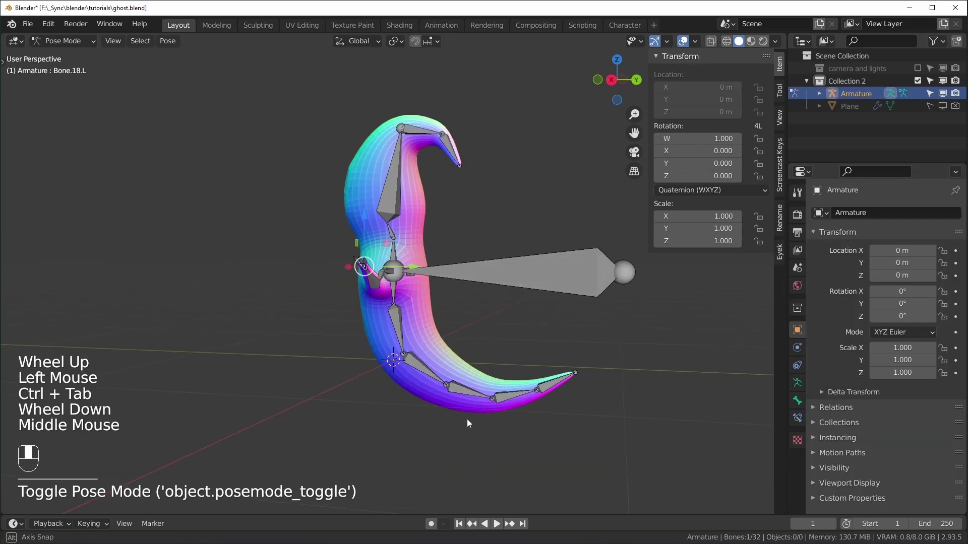
# - Select the four tail bones in a side view of the rig and set the pivot point to Individual Origins
pyautogui.moveTo(467, 419); pyautogui.dragTo(576, 339, button='middle')
pyautogui.moveTo(577, 338); pyautogui.dragTo(387, 420)
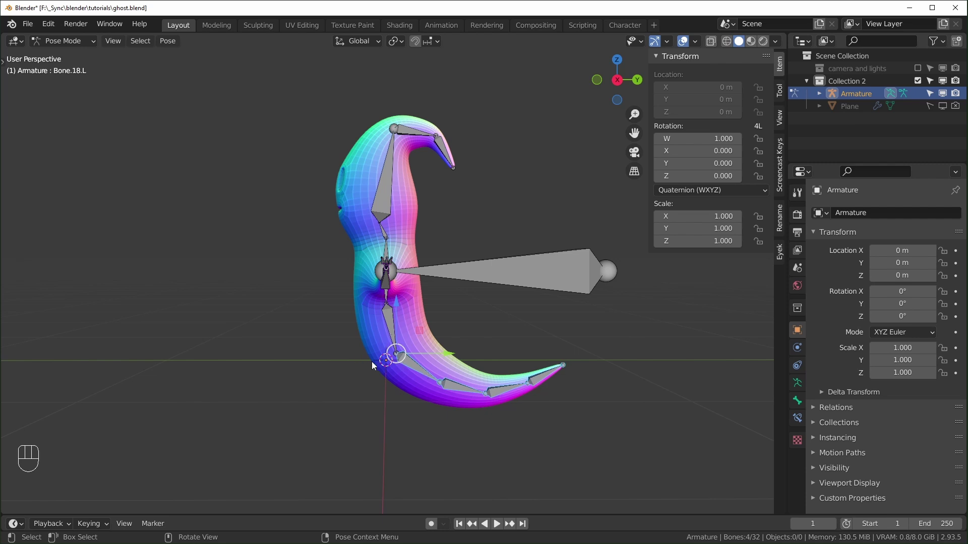
pyautogui.press('.')
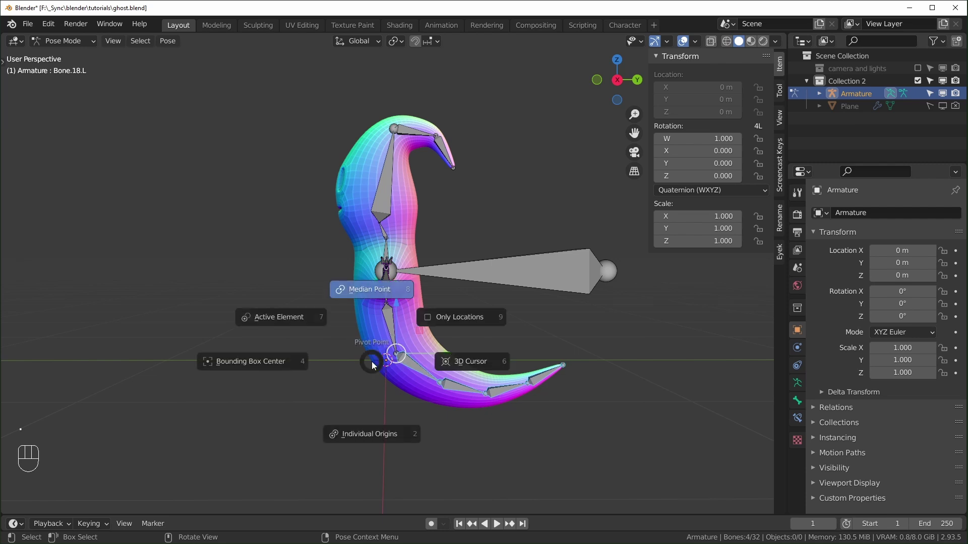
pyautogui.click(369, 434)
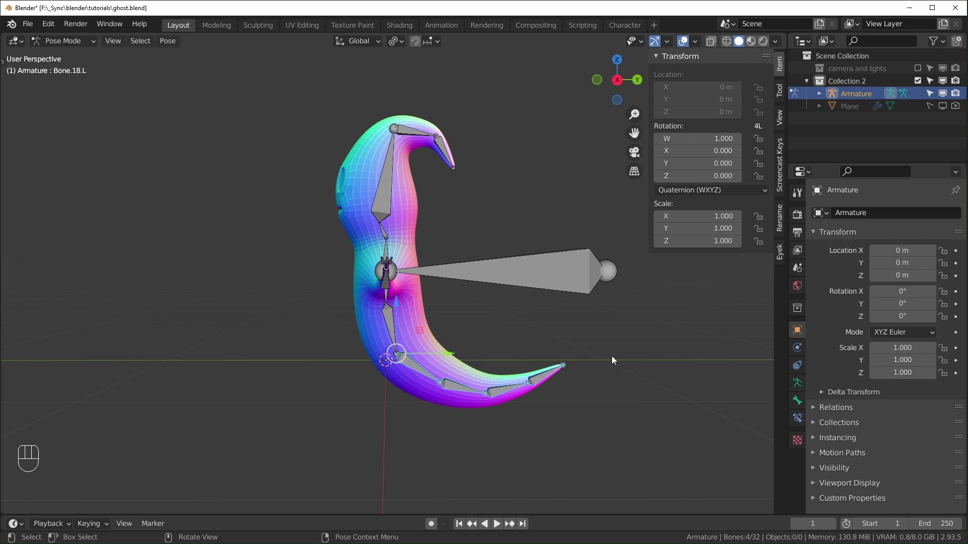
# - Rotate the four tail bones together so that the tail curls forward beneath the ghost's face side
pyautogui.click(632, 327)
pyautogui.moveTo(609, 341); pyautogui.dragTo(416, 414)
pyautogui.press('r')
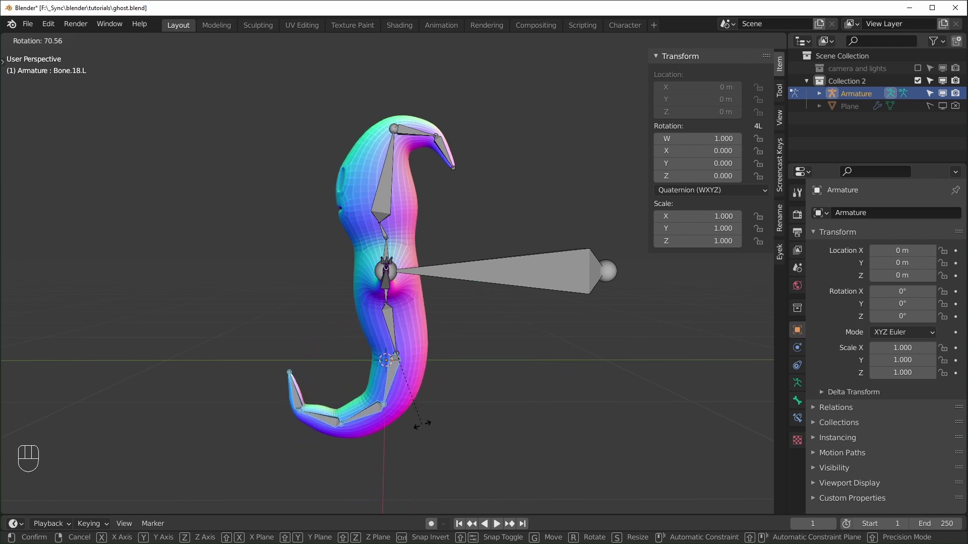
pyautogui.click(449, 428)
pyautogui.scroll(2, 449, 431)
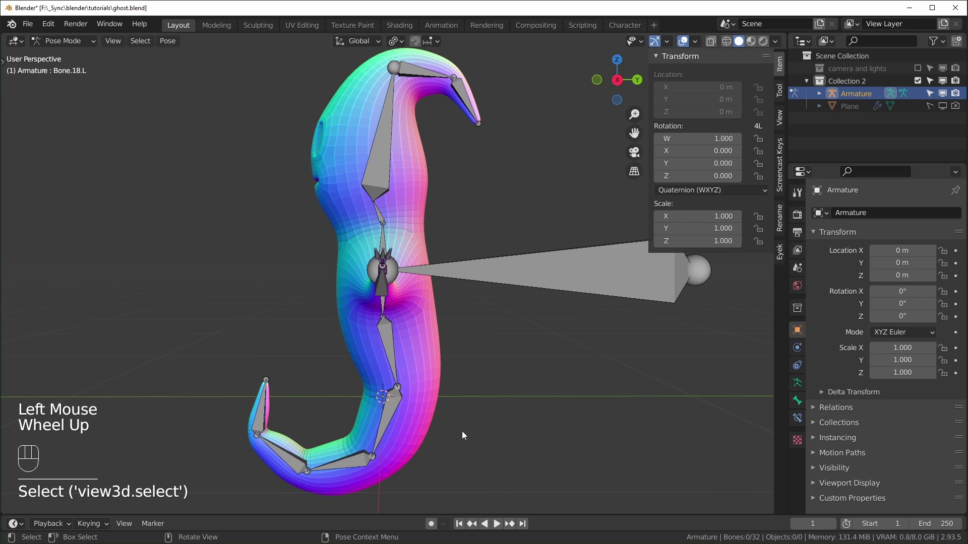
pyautogui.moveTo(461, 431); pyautogui.dragTo(484, 424, button='middle')
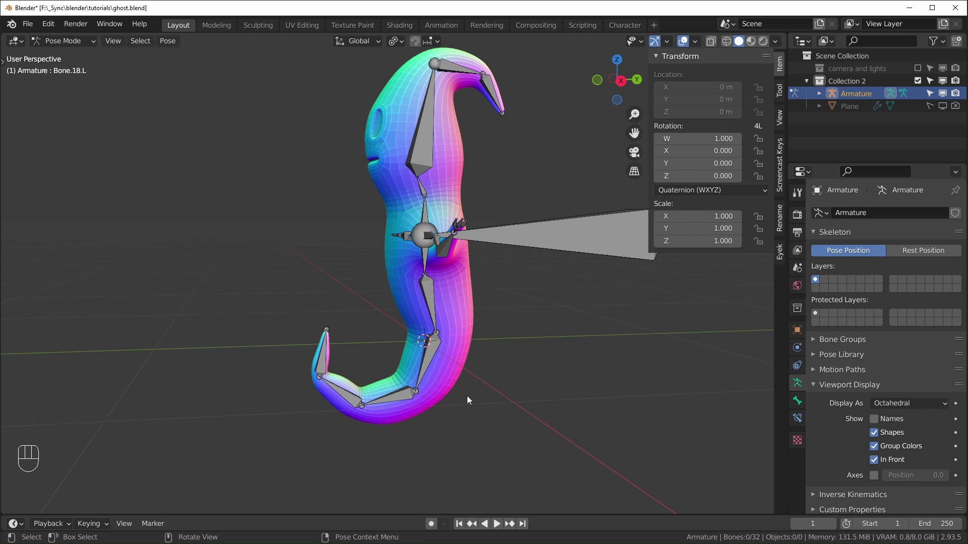
# - Set the armature's viewport display type to B-Bone
pyautogui.moveTo(467, 396); pyautogui.dragTo(541, 390, button='middle')
pyautogui.moveTo(437, 311); pyautogui.dragTo(442, 320, button='middle')
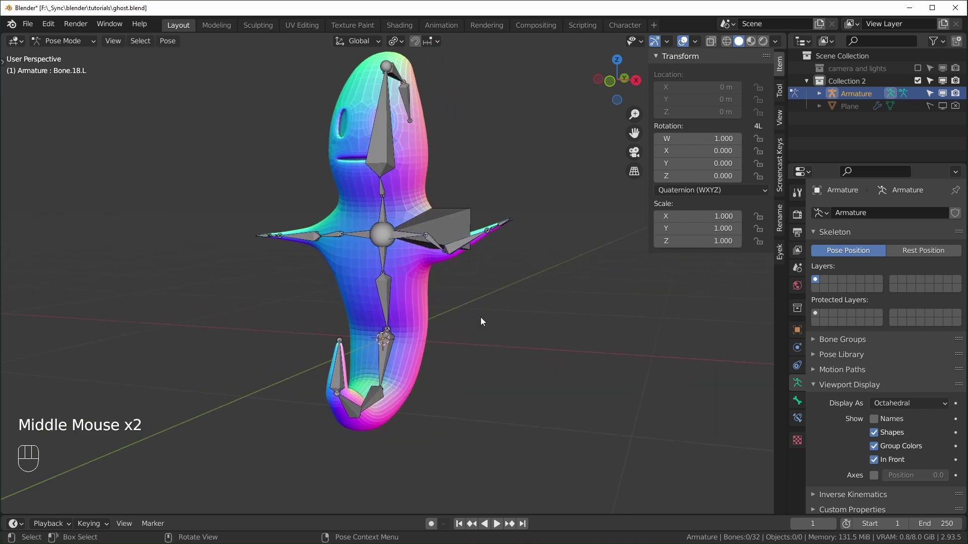
pyautogui.click(901, 404)
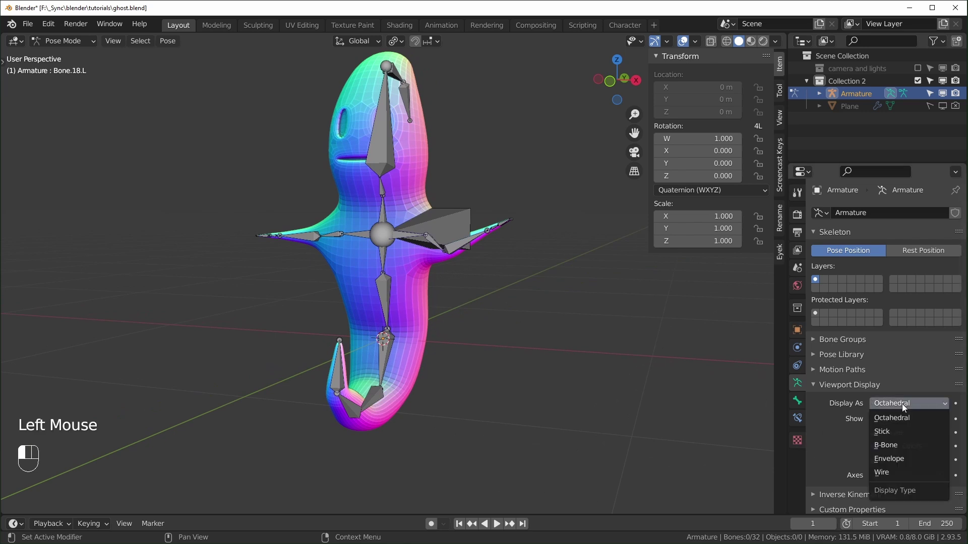
pyautogui.click(897, 442)
# - Use Scale BBone on all bones to thin their display to about 0.0515 of the size
pyautogui.moveTo(484, 383)
pyautogui.mouseDown(button='middle')
pyautogui.moveTo(422, 370)
pyautogui.moveTo(301, 262)
pyautogui.mouseUp(button='middle')
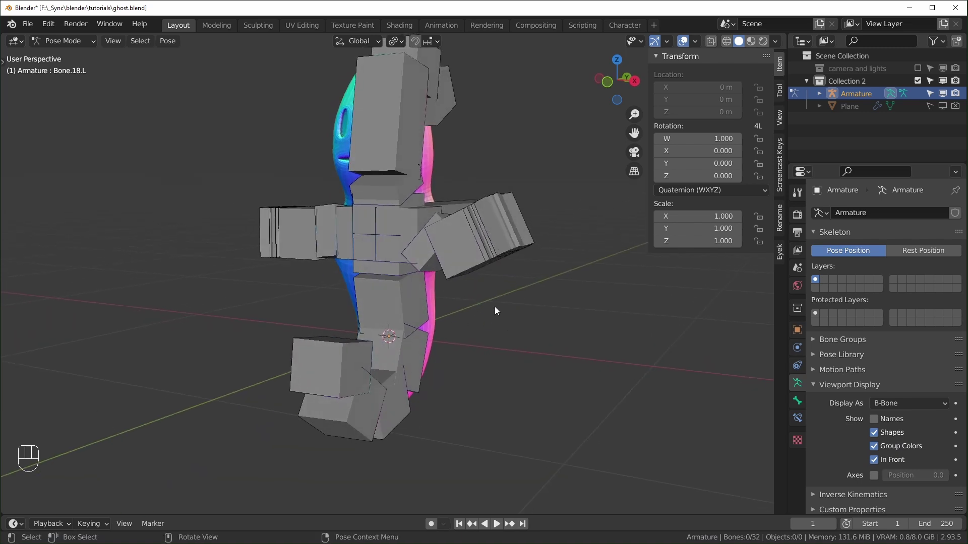
pyautogui.press('a')
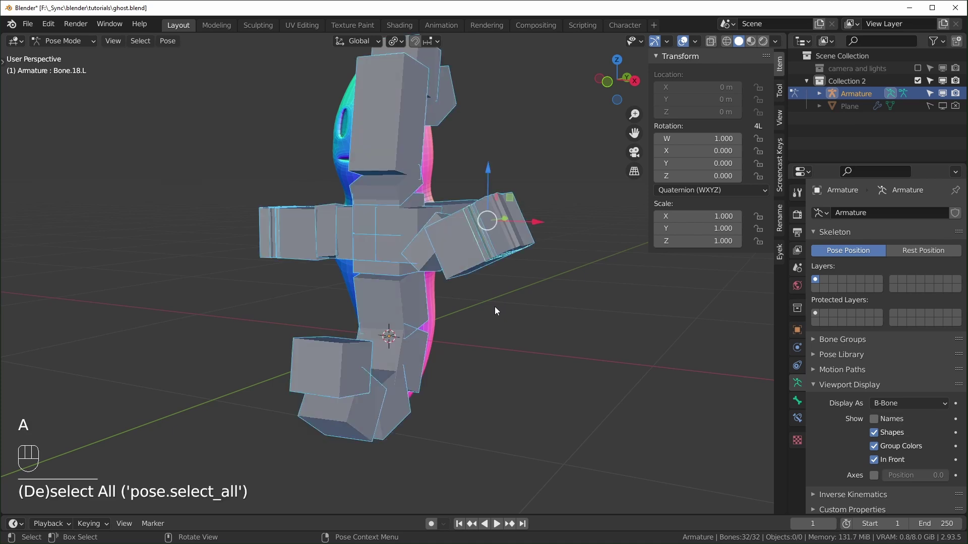
pyautogui.press('F3')
pyautogui.write('scal')
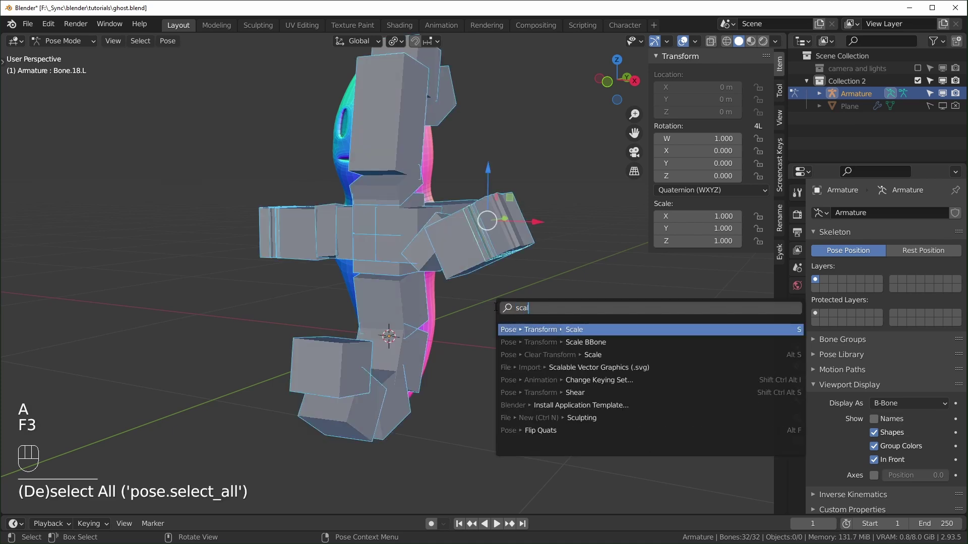
pyautogui.write('e')
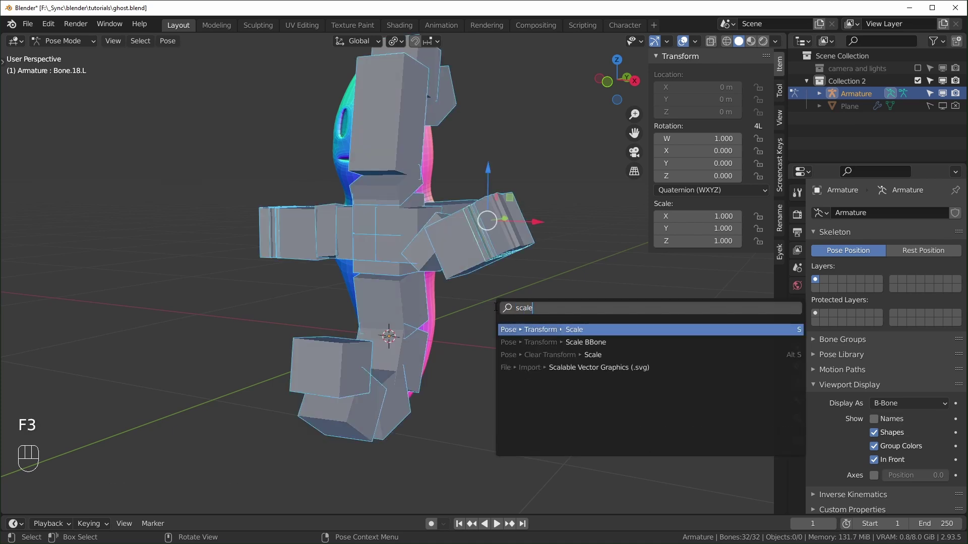
pyautogui.click(595, 343)
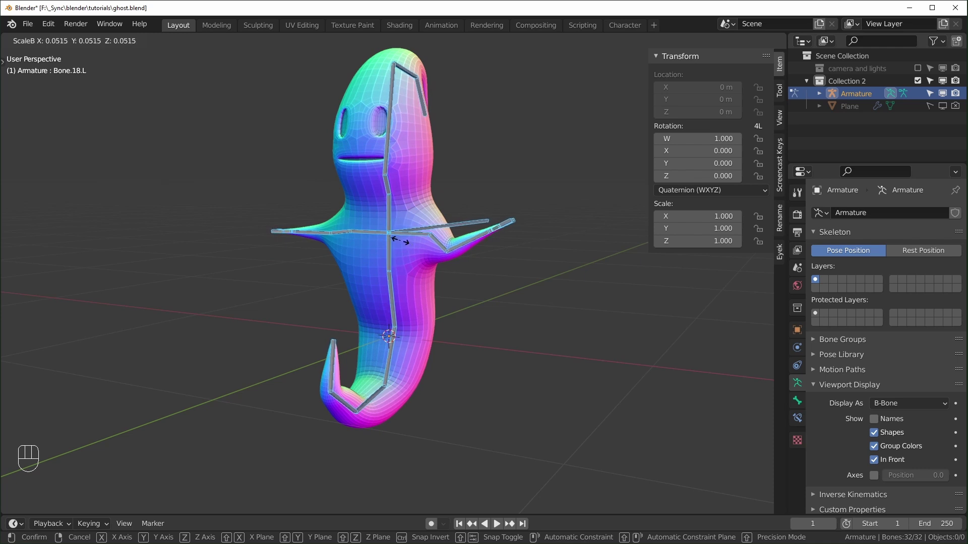
pyautogui.click(302, 416)
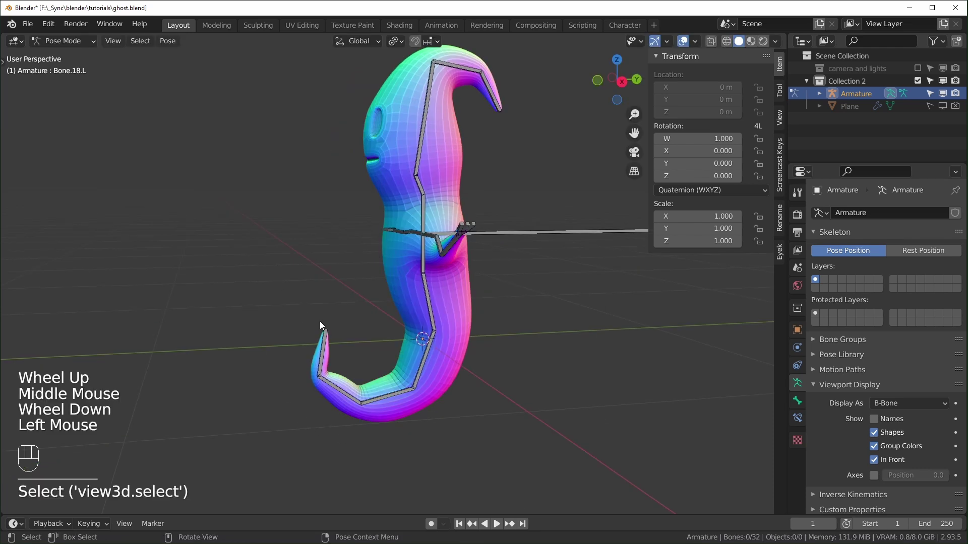
# - Select the four tail bones with Bone.03 active and show its Bendy Bones settings
pyautogui.moveTo(282, 300); pyautogui.dragTo(395, 432)
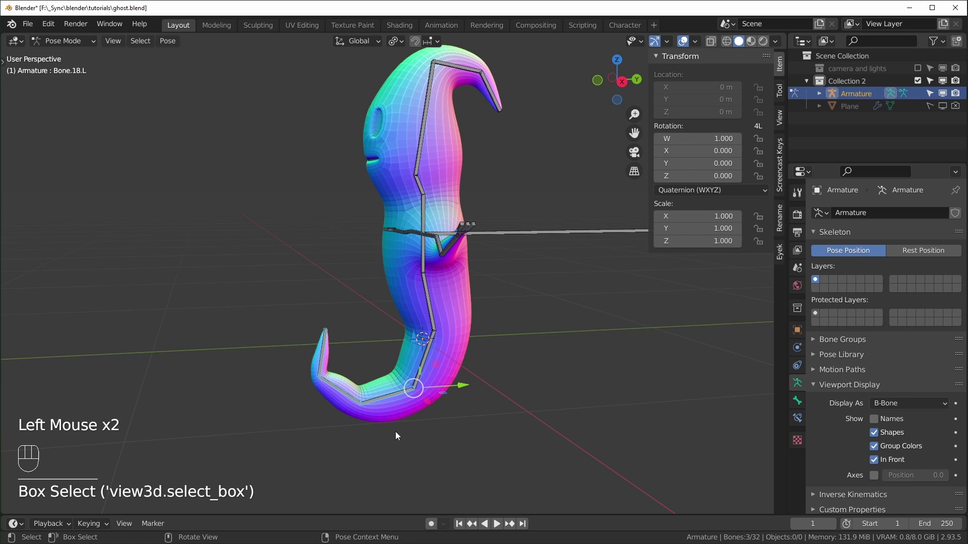
pyautogui.keyDown('shift'); pyautogui.click(422, 358); pyautogui.keyUp('shift')
pyautogui.moveTo(488, 388); pyautogui.dragTo(478, 385, button='middle')
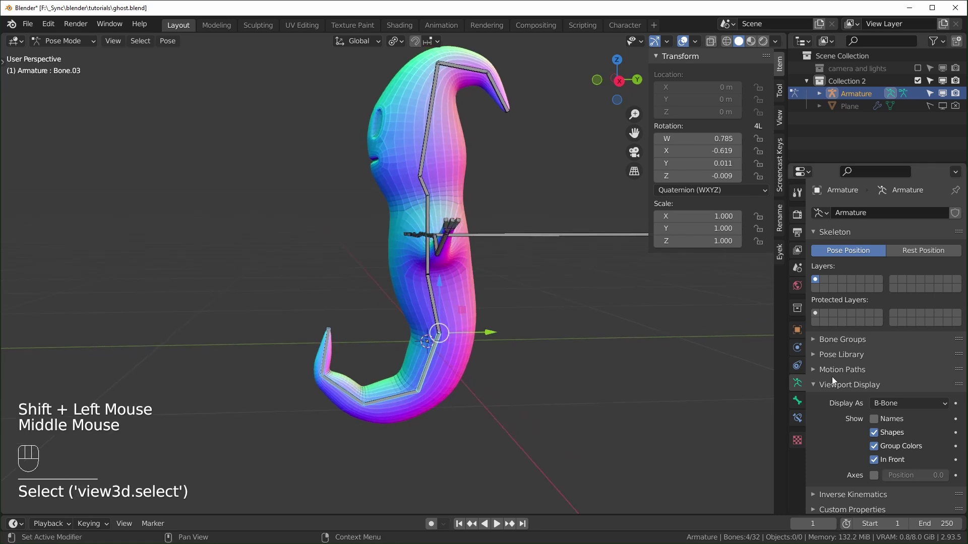
pyautogui.click(797, 401)
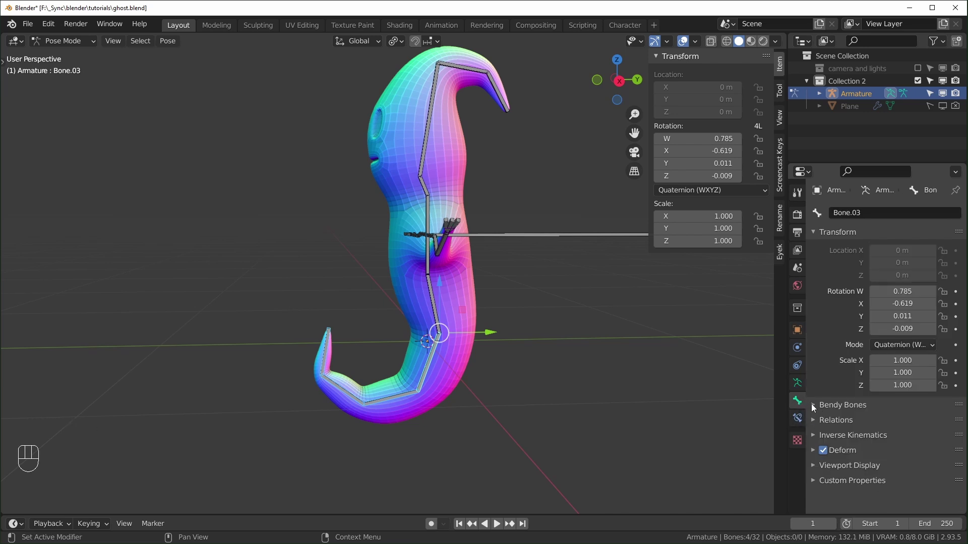
pyautogui.click(814, 404)
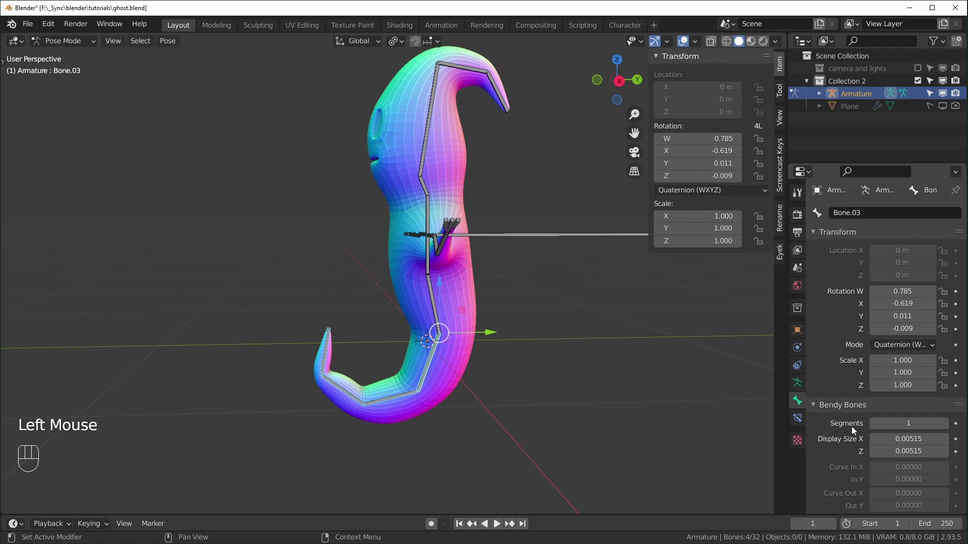
pyautogui.scroll(-3, 852, 423)
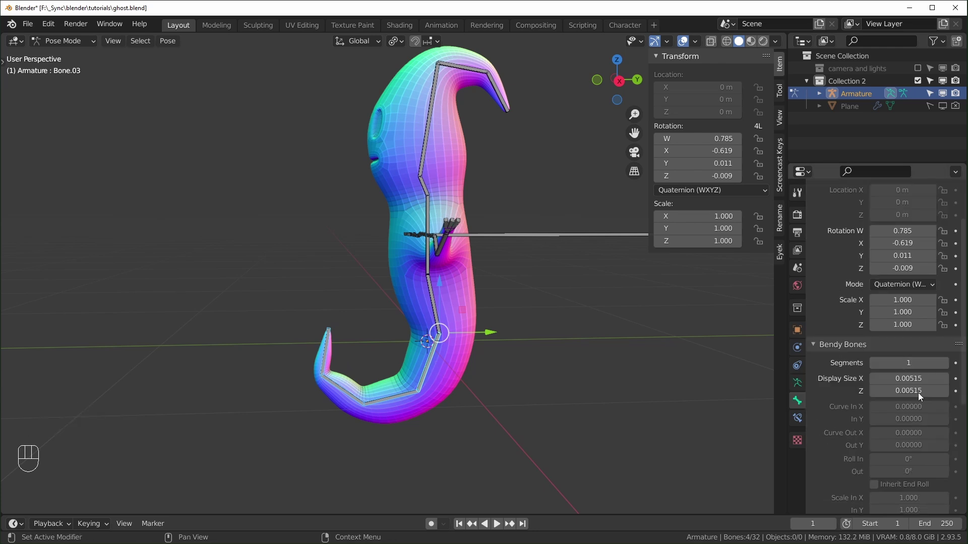
# - Set the Bendy Bones segments to 6 on all four selected tail bones at once
pyautogui.click(947, 364)
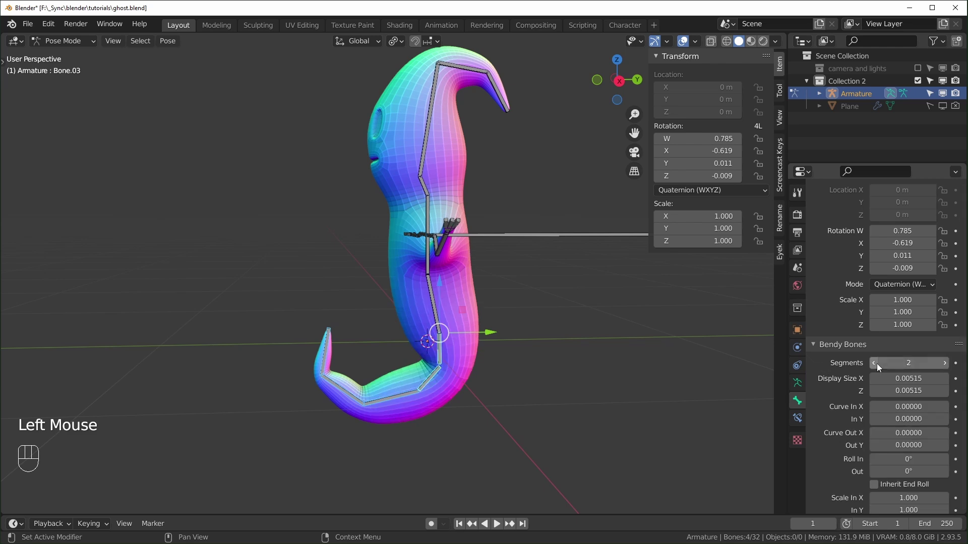
pyautogui.click(876, 363)
pyautogui.keyDown('alt'); pyautogui.click(945, 364); pyautogui.keyUp('alt')
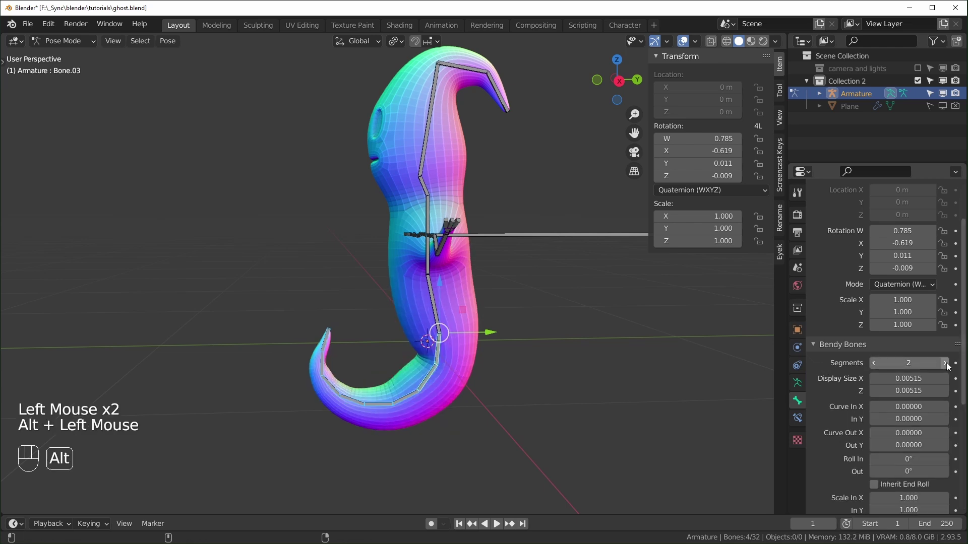
pyautogui.keyDown('alt'); pyautogui.click(945, 363); pyautogui.keyUp('alt')
pyautogui.keyDown('alt'); pyautogui.click(945, 364); pyautogui.keyUp('alt')
pyautogui.keyDown('alt'); pyautogui.click(945, 363); pyautogui.keyUp('alt')
pyautogui.keyDown('alt'); pyautogui.click(946, 363); pyautogui.keyUp('alt')
pyautogui.moveTo(537, 431); pyautogui.dragTo(314, 390, button='middle')
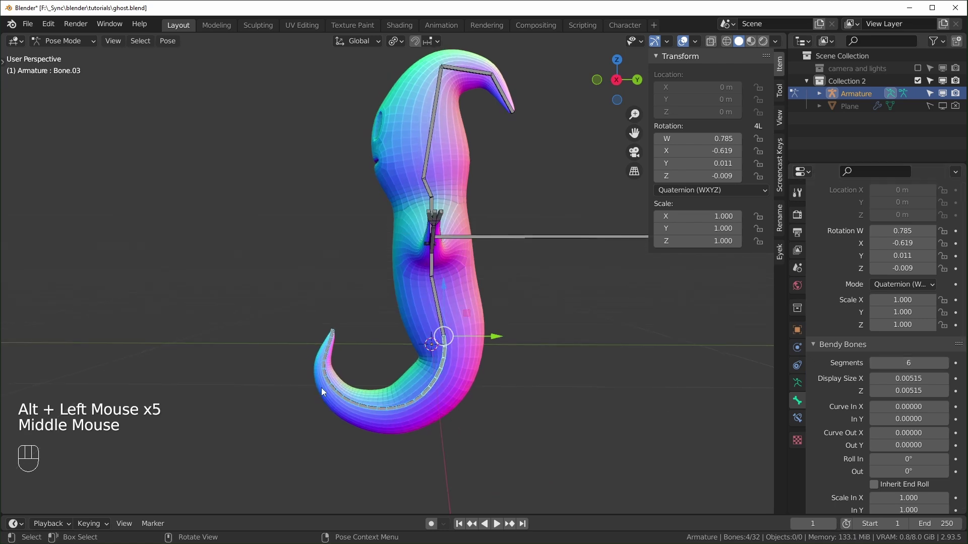
# - Select the lower body bone above the tail and set its Bendy Bones segments to 6
pyautogui.moveTo(471, 401); pyautogui.dragTo(455, 398, button='middle')
pyautogui.click(437, 306)
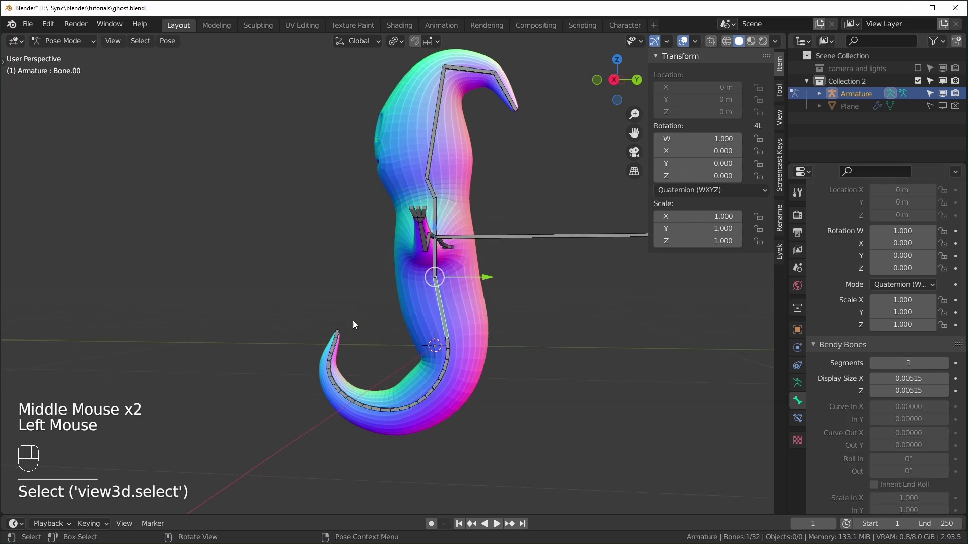
pyautogui.moveTo(425, 332); pyautogui.dragTo(444, 328, button='middle')
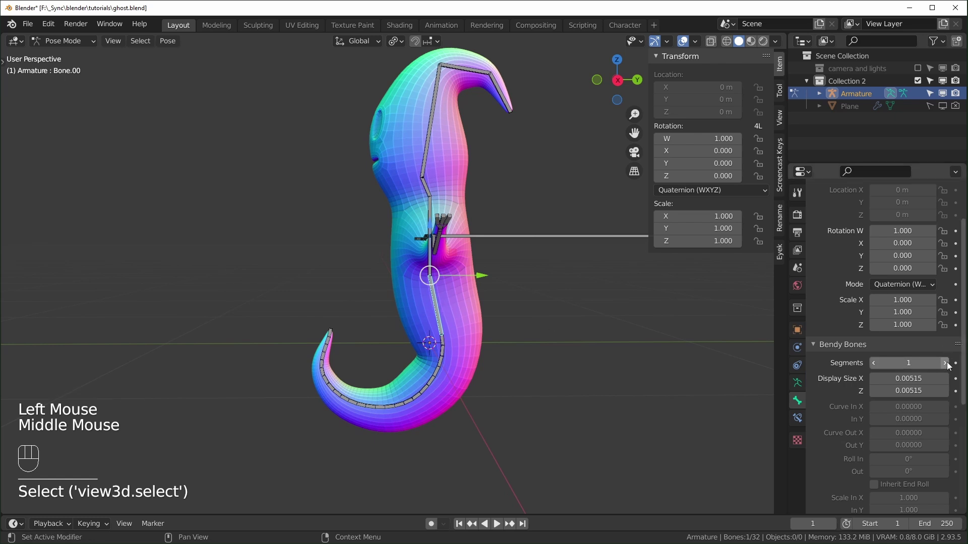
# - Rotate the four tail bones together to curl the ghost's tail further
pyautogui.keyDown('shift'); pyautogui.click(379, 411); pyautogui.keyUp('shift')
pyautogui.press('r')
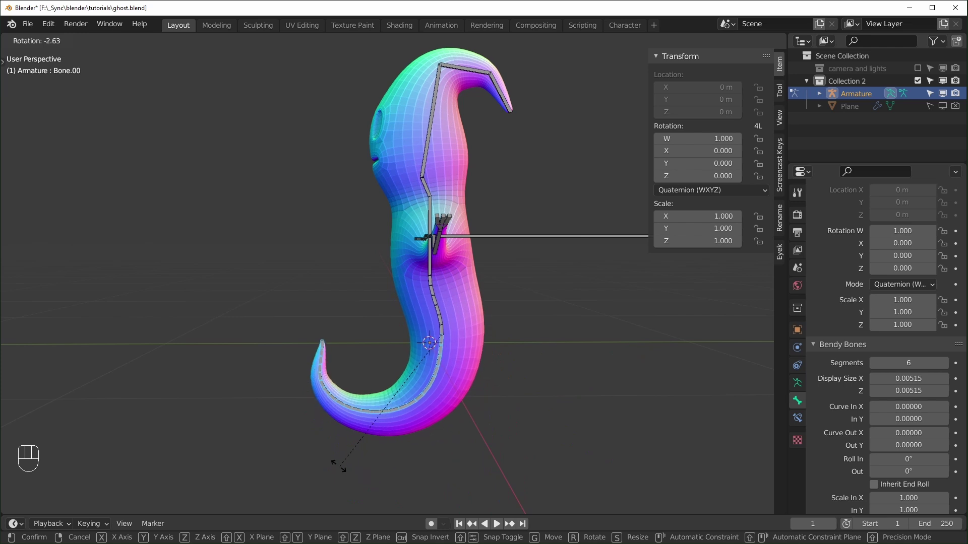
pyautogui.click(318, 458)
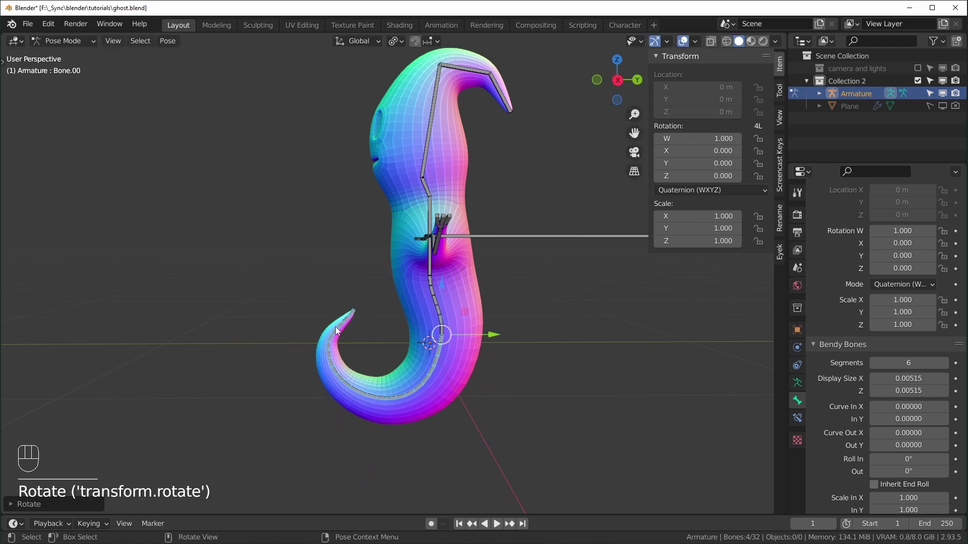
# - Test the bend of the left forearm bone and set the Bendy Bones segments to 6 on the arm bones of both sides
pyautogui.moveTo(435, 382); pyautogui.dragTo(524, 404, button='middle')
pyautogui.click(524, 404)
pyautogui.scroll(1, 524, 403)
pyautogui.moveTo(517, 403); pyautogui.dragTo(525, 395, button='middle')
pyautogui.moveTo(526, 395); pyautogui.dragTo(527, 389, button='middle')
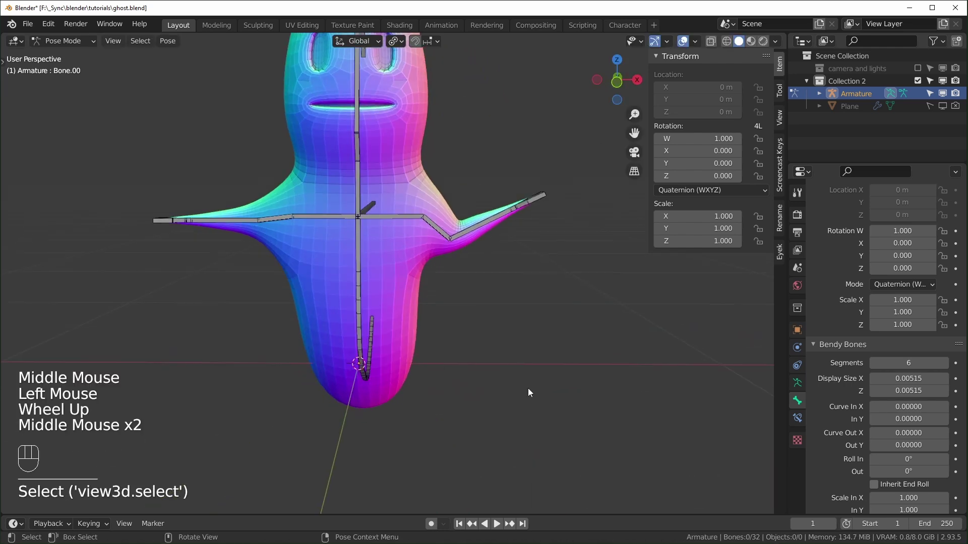
pyautogui.click(492, 216)
pyautogui.press('r')
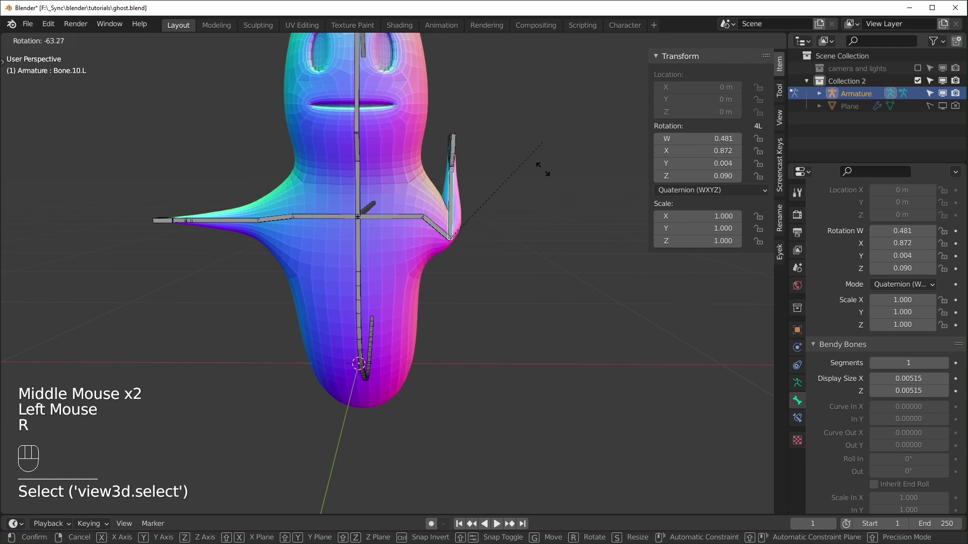
pyautogui.scroll(2, 500, 263)
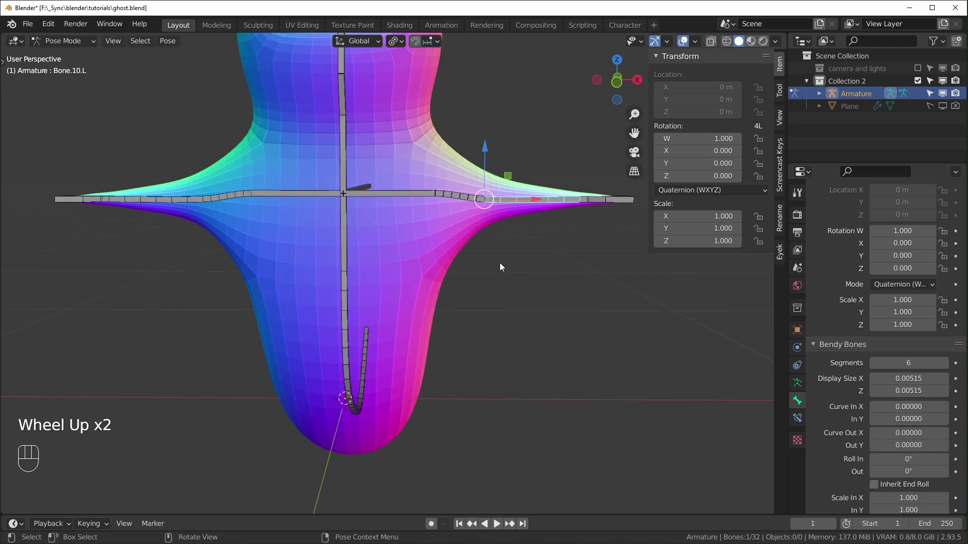
pyautogui.scroll(-2, 502, 261)
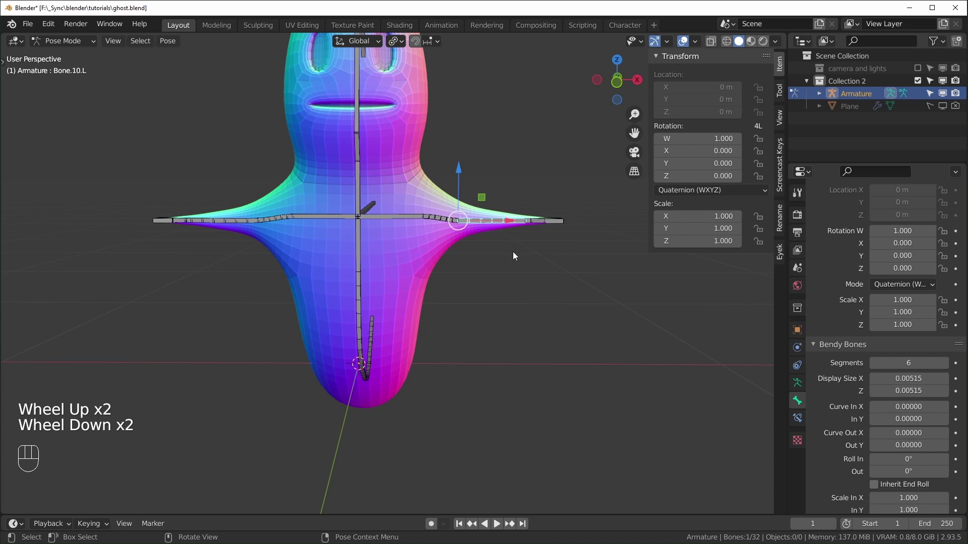
# - Subdivide the forearm bones Bone.10.L and Bone.10.R in Edit Mode and return to Pose Mode
pyautogui.press('Tab')
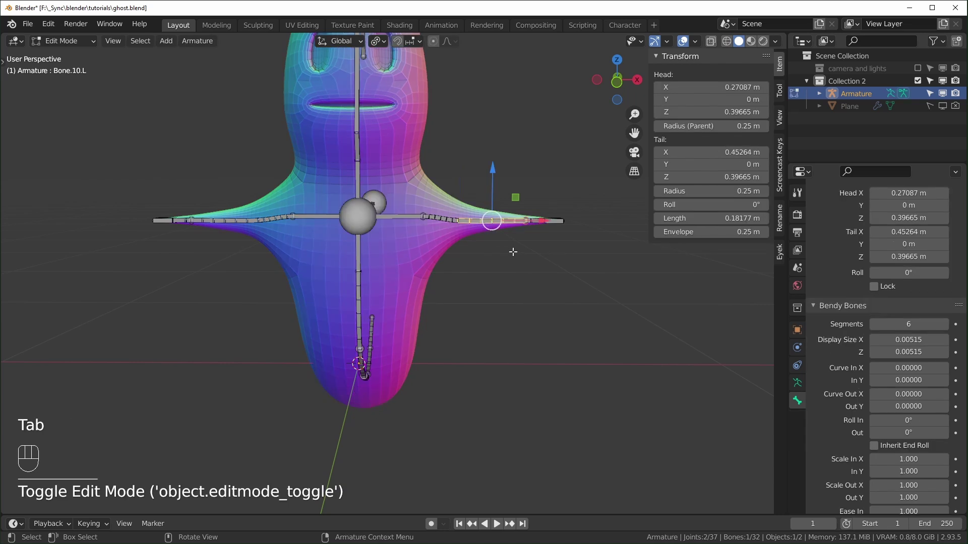
pyautogui.scroll(1, 515, 252)
pyautogui.keyDown('shift'); pyautogui.click(200, 216); pyautogui.keyUp('shift')
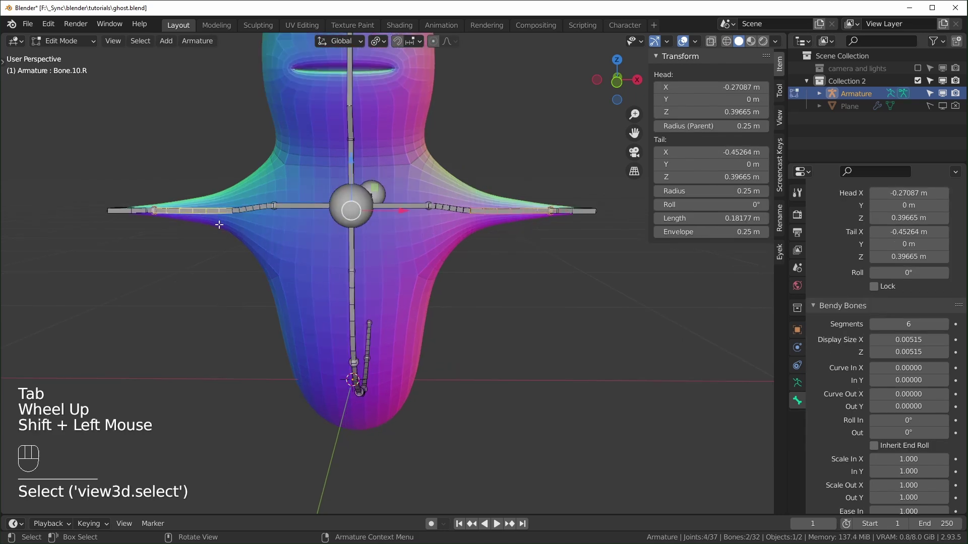
pyautogui.rightClick(487, 210)
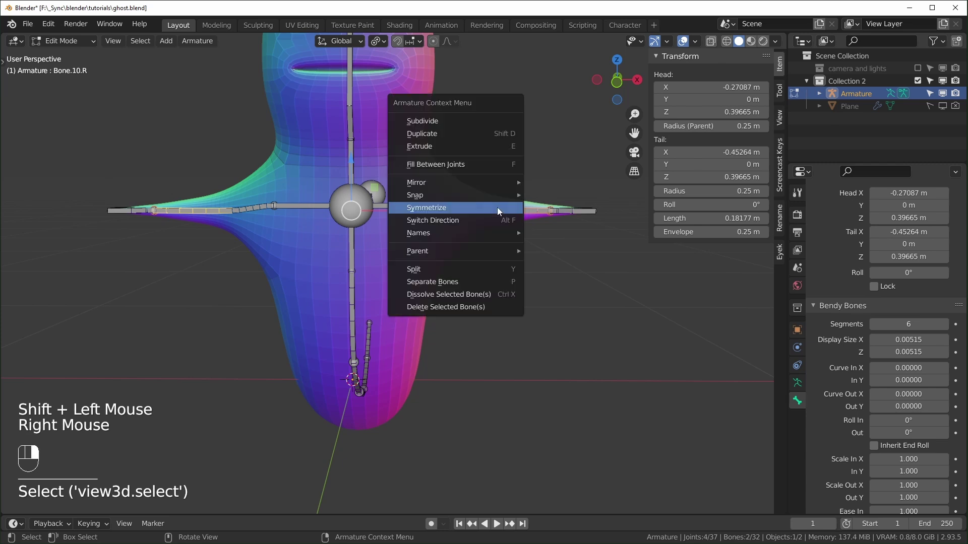
pyautogui.click(435, 124)
pyautogui.scroll(-2, 524, 260)
pyautogui.press('Tab')
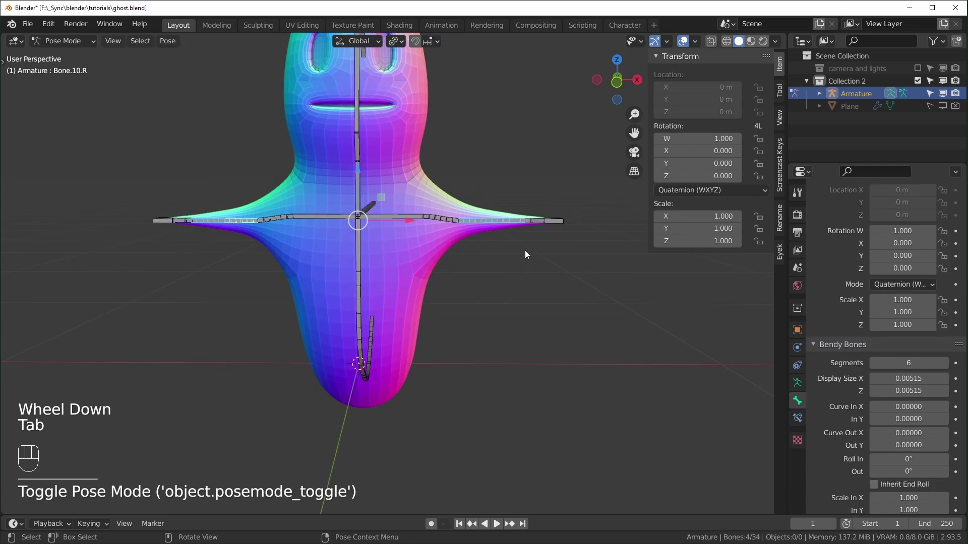
# - Try rotating the outer half of the subdivided left forearm to test how the mesh bends, and cancel the rotation
pyautogui.click(508, 222)
pyautogui.press('r')
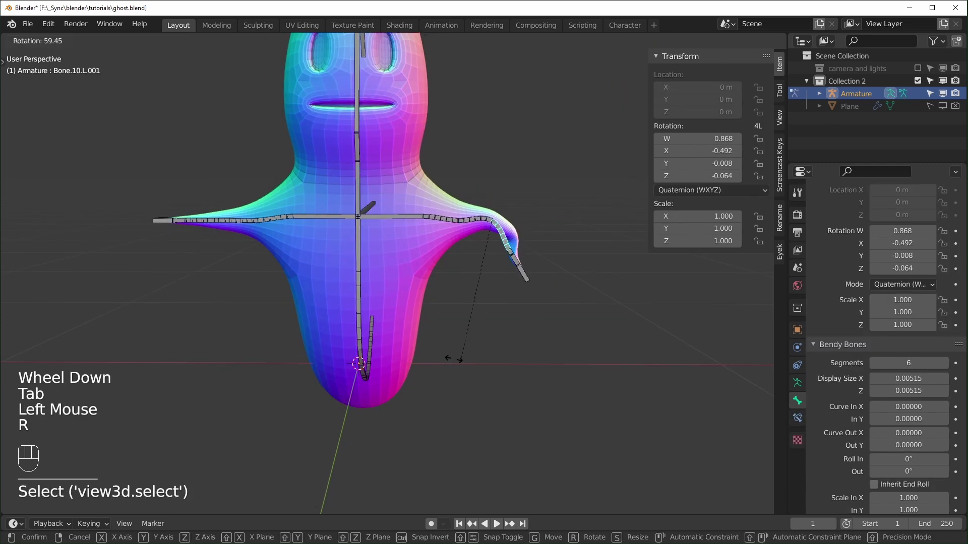
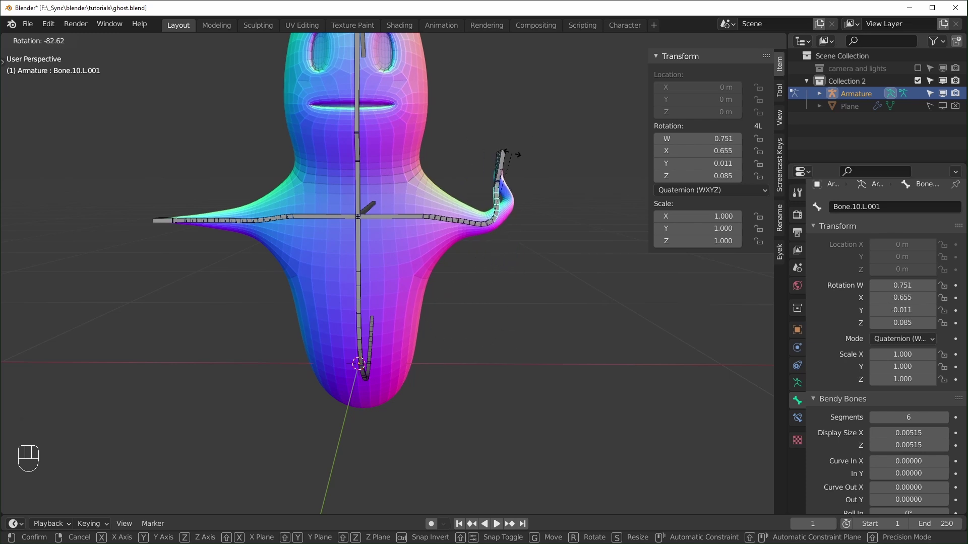
pyautogui.rightClick(488, 151)
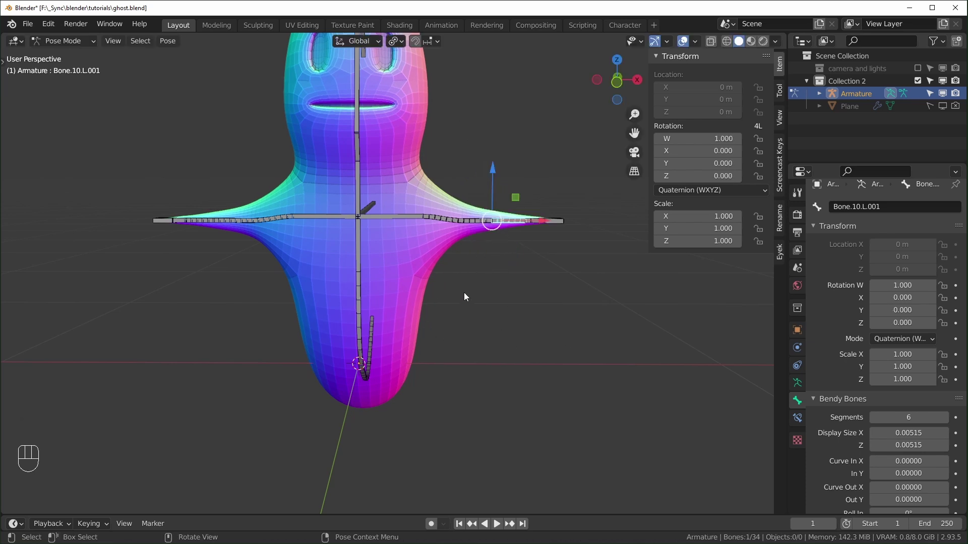
# - Select all bones of the armature and switch to Object Mode
pyautogui.press('a')
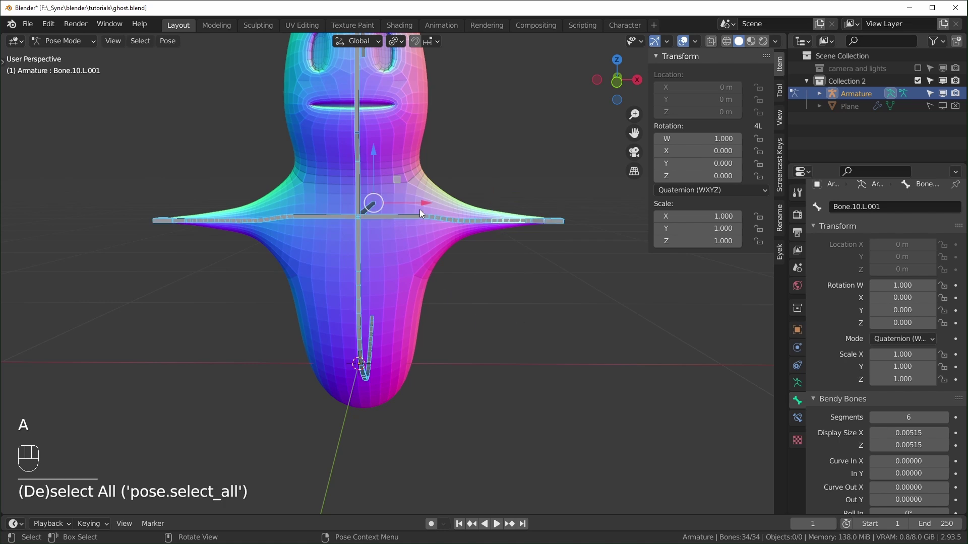
pyautogui.keyDown('shift'); pyautogui.moveTo(416, 213); pyautogui.dragTo(431, 257, button='middle'); pyautogui.keyUp('shift')
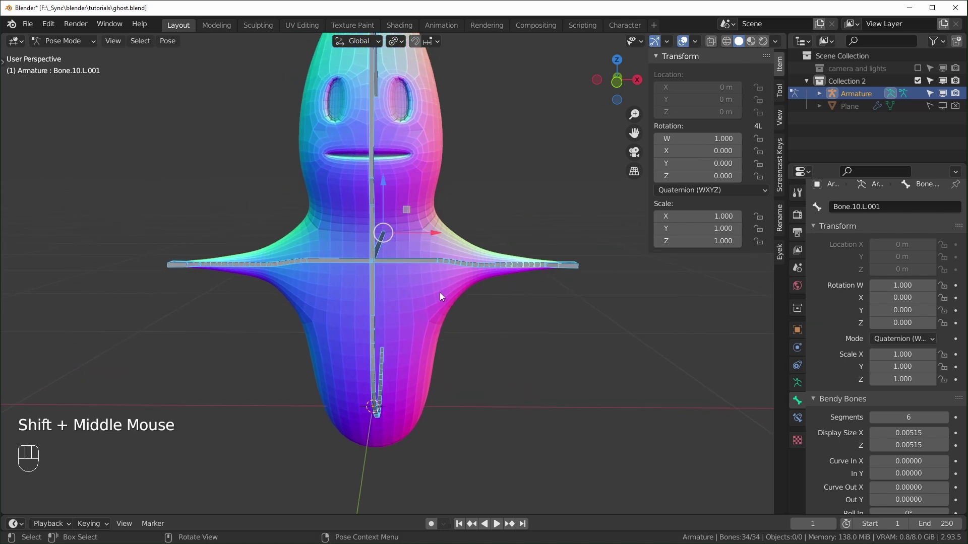
pyautogui.click(86, 38)
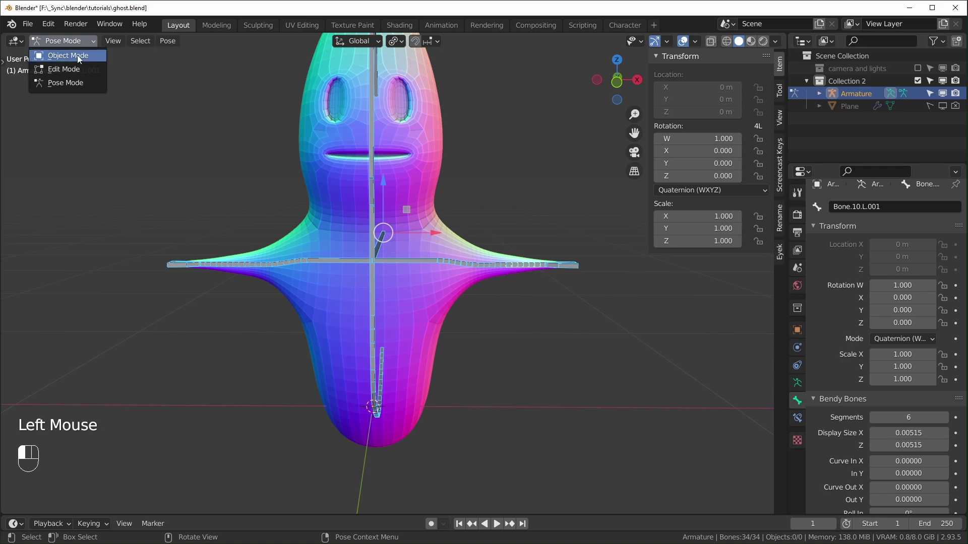
pyautogui.click(77, 55)
# - Switch the ghost mesh to Weight Paint mode and assign automatic weights from the selected bones
pyautogui.click(440, 179)
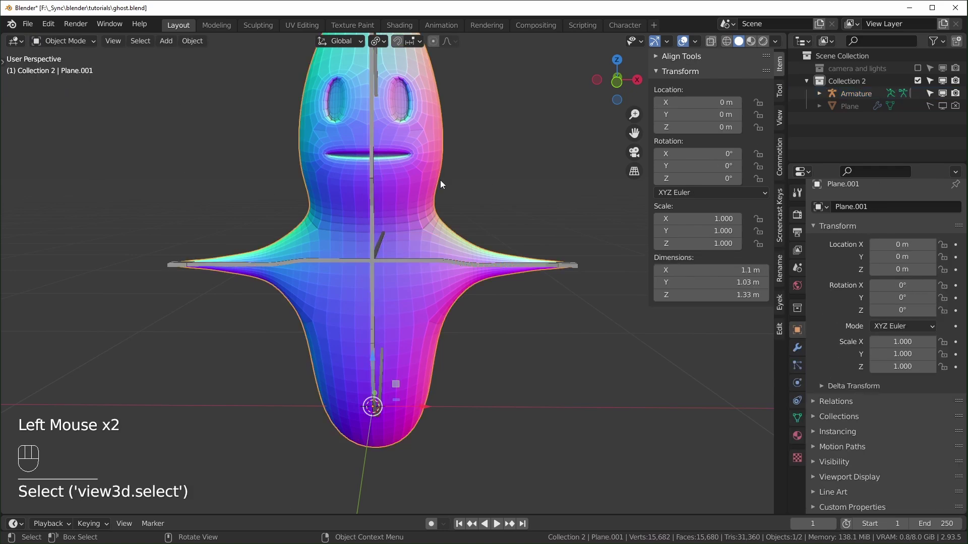
pyautogui.click(70, 42)
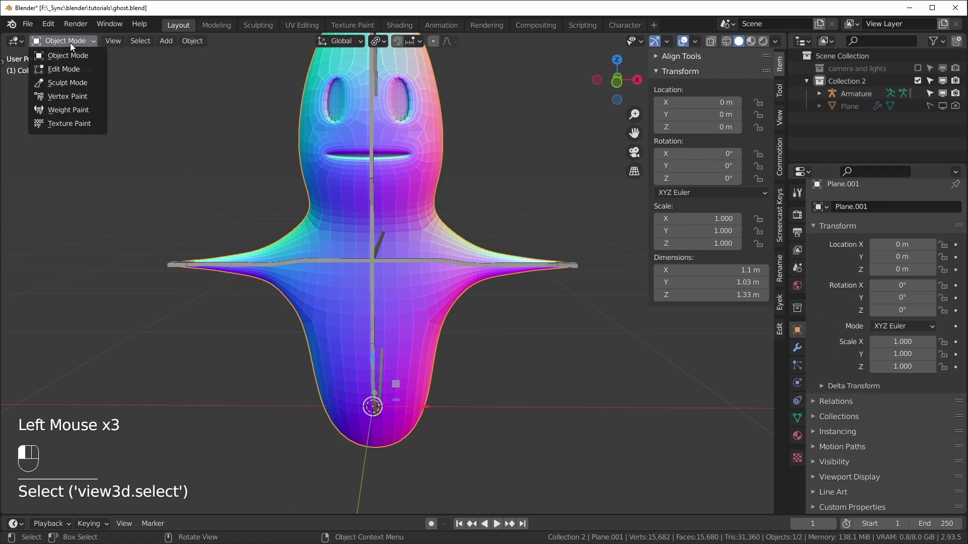
pyautogui.click(61, 109)
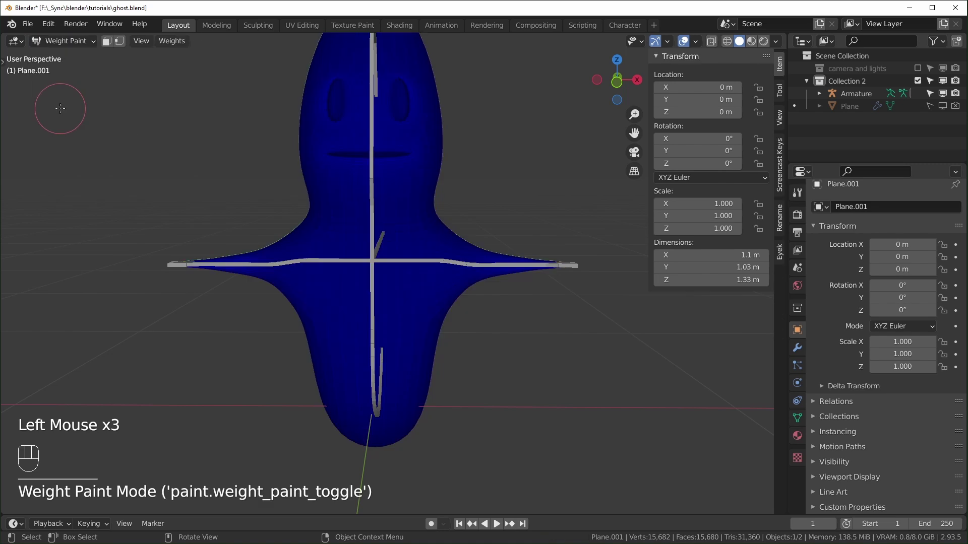
pyautogui.click(171, 42)
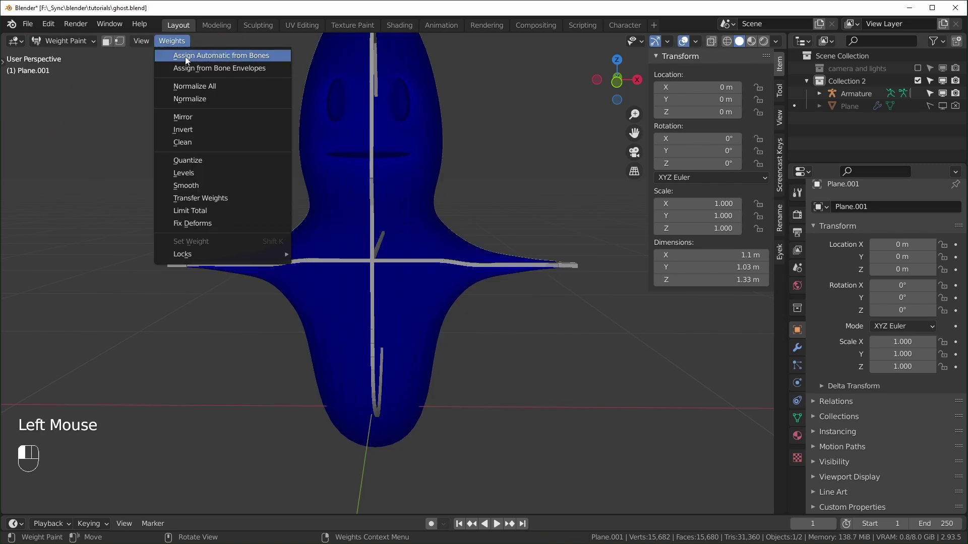
pyautogui.click(249, 57)
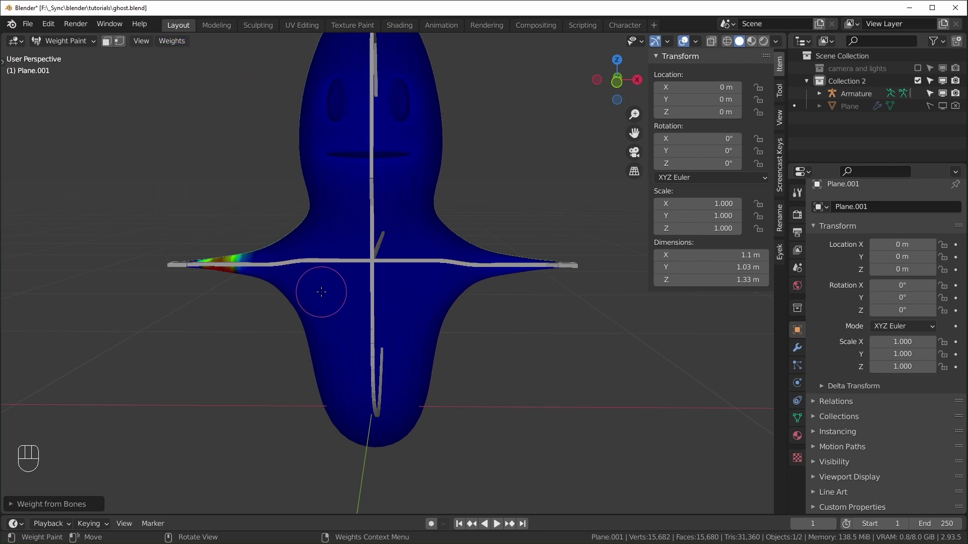
# - Leave Weight Paint mode, select the armature and put it back in Pose Mode
pyautogui.click(72, 43)
pyautogui.click(71, 58)
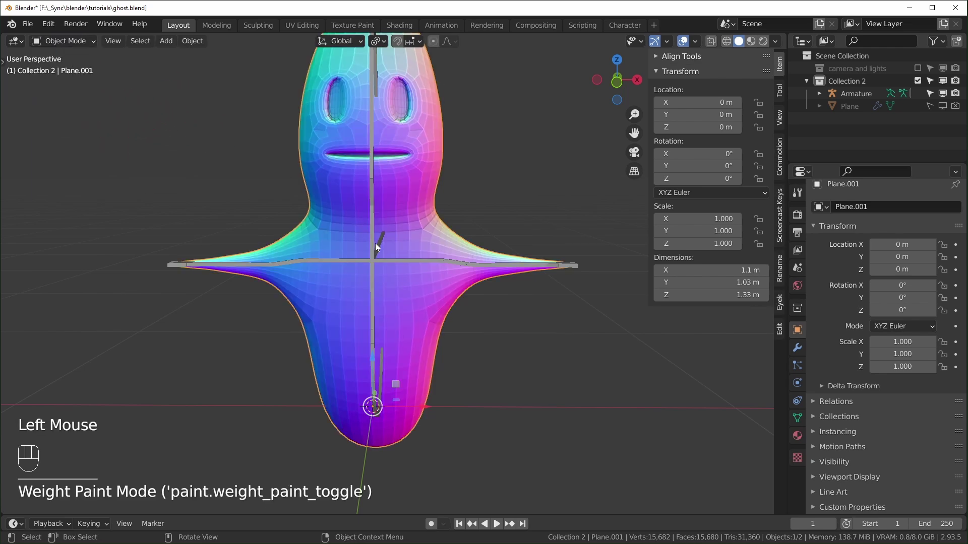
pyautogui.click(377, 264)
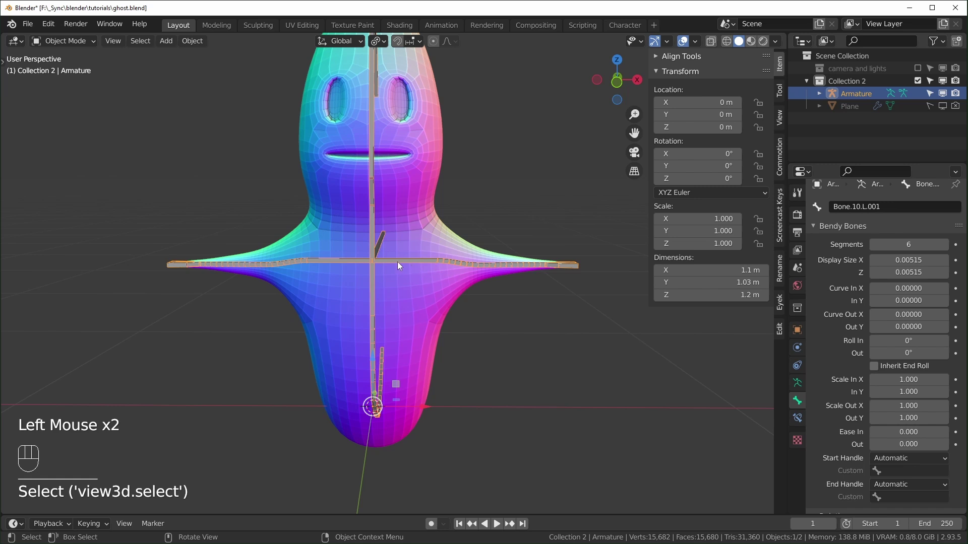
pyautogui.click(64, 41)
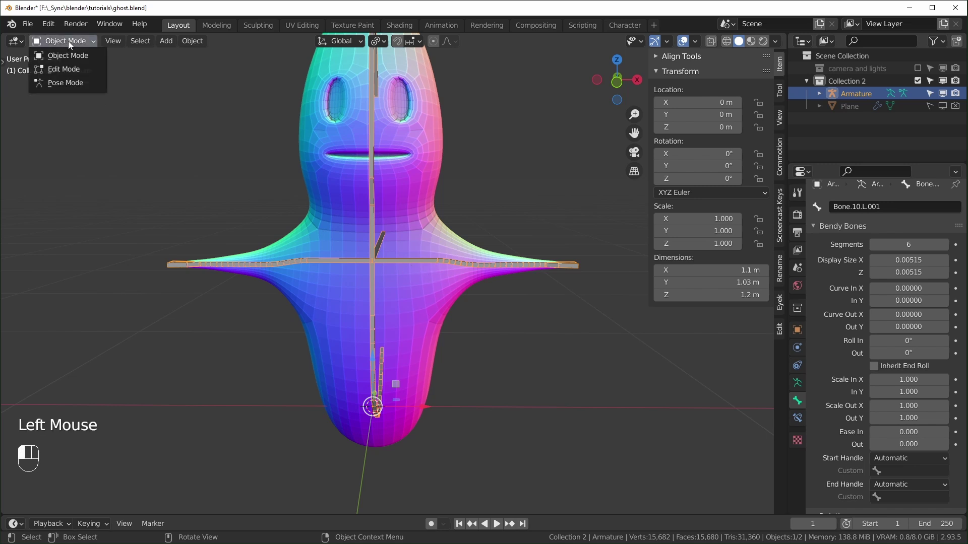
pyautogui.click(62, 80)
# - Try rotating the outer left and right forearm bones to test the reassigned weights
pyautogui.click(525, 269)
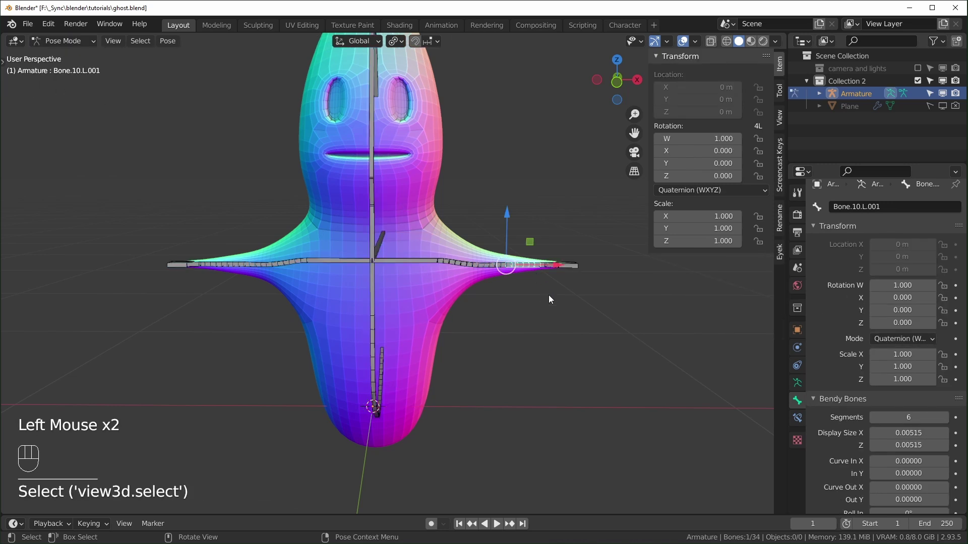
pyautogui.press('r')
pyautogui.press('Escape')
pyautogui.click(235, 263)
pyautogui.press('r')
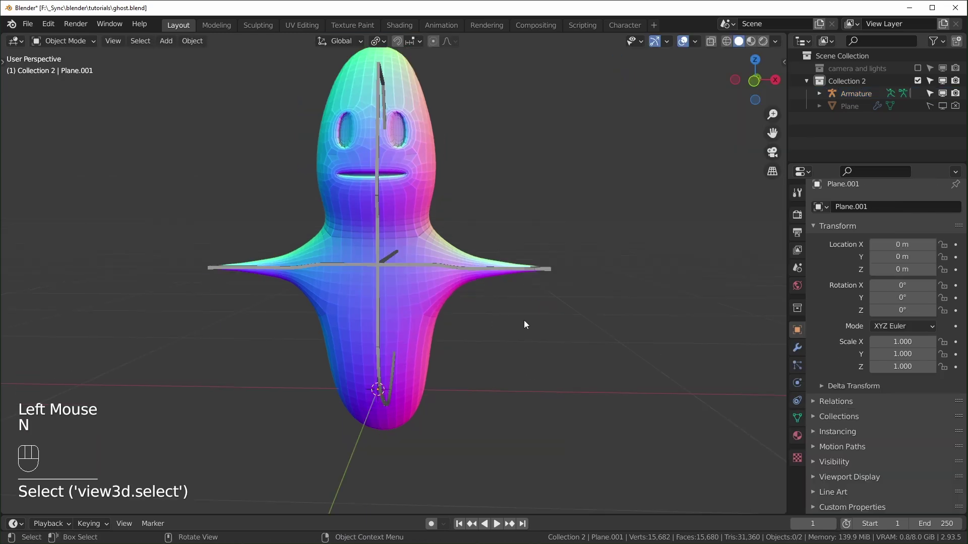
# - Switch to the Shading workspace and widen the outliner and properties area
pyautogui.moveTo(524, 324); pyautogui.dragTo(524, 395, button='middle')
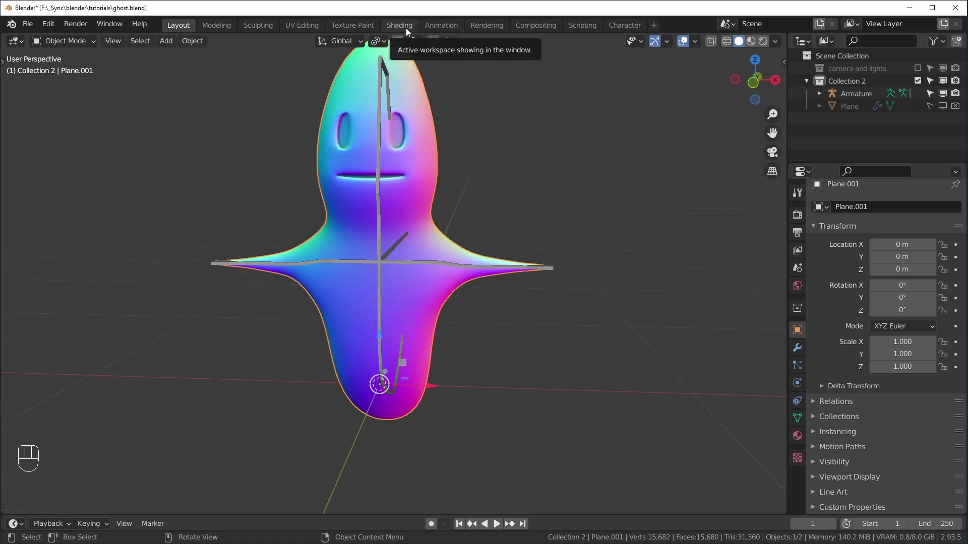
pyautogui.click(406, 30)
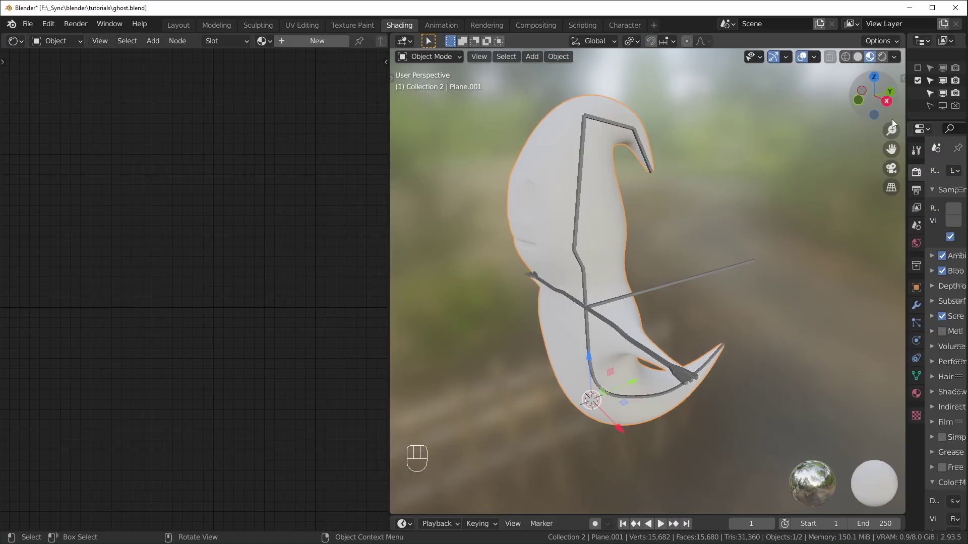
pyautogui.moveTo(905, 176); pyautogui.dragTo(872, 179)
pyautogui.moveTo(643, 334); pyautogui.dragTo(668, 323, button='middle')
pyautogui.scroll(2, 666, 318)
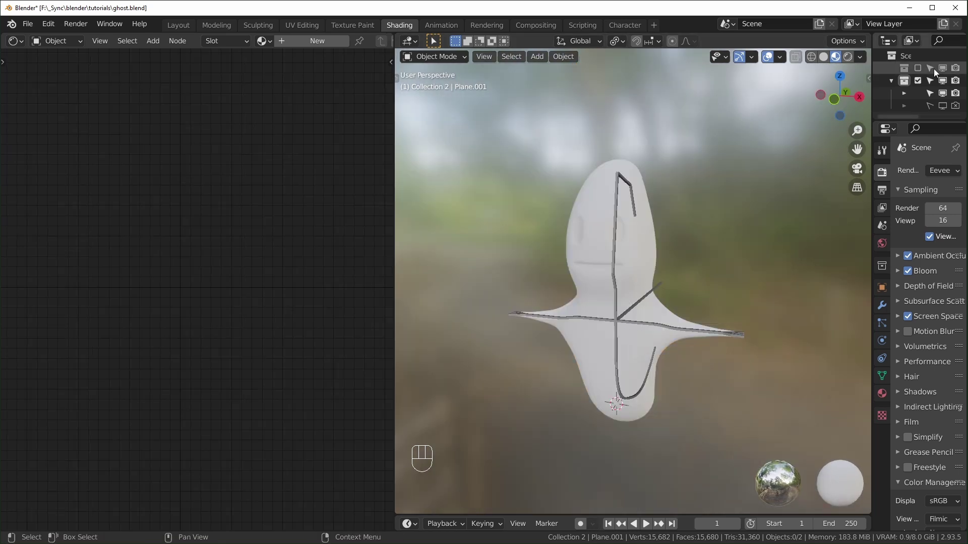
pyautogui.moveTo(872, 78); pyautogui.dragTo(827, 78)
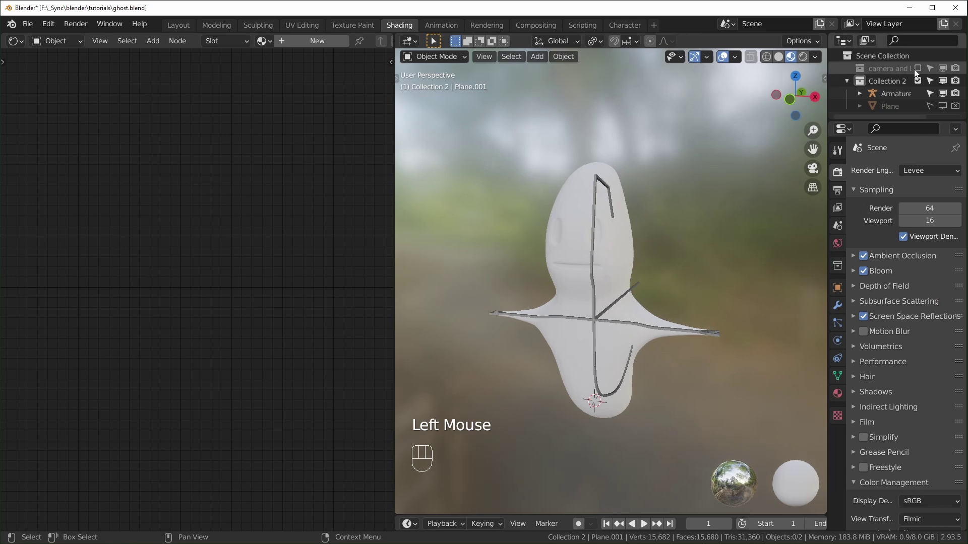
# - Enable the camera and lights collection and move the light closer to the ghost
pyautogui.click(917, 69)
pyautogui.scroll(-4, 625, 249)
pyautogui.moveTo(628, 249); pyautogui.dragTo(613, 303, button='middle')
pyautogui.scroll(-1, 681, 200)
pyautogui.click(679, 199)
pyautogui.moveTo(679, 199); pyautogui.dragTo(609, 302)
pyautogui.moveTo(639, 301); pyautogui.dragTo(607, 307, button='middle')
pyautogui.moveTo(648, 296); pyautogui.dragTo(614, 308)
# - Enable Scene Lights for the viewport's material preview shading
pyautogui.scroll(3, 616, 309)
pyautogui.keyDown('shift'); pyautogui.moveTo(645, 264); pyautogui.dragTo(745, 155, button='middle'); pyautogui.keyUp('shift')
pyautogui.scroll(1, 741, 159)
pyautogui.moveTo(606, 289); pyautogui.dragTo(689, 268, button='middle')
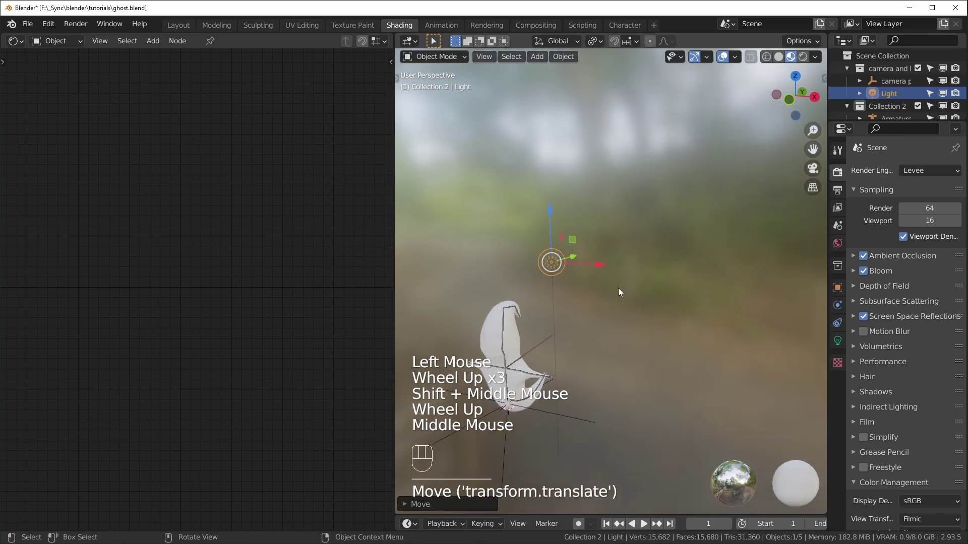
pyautogui.keyDown('shift'); pyautogui.moveTo(516, 309); pyautogui.dragTo(627, 272, button='middle'); pyautogui.keyUp('shift')
pyautogui.keyDown('shift'); pyautogui.moveTo(697, 161); pyautogui.dragTo(731, 145, button='middle'); pyautogui.keyUp('shift')
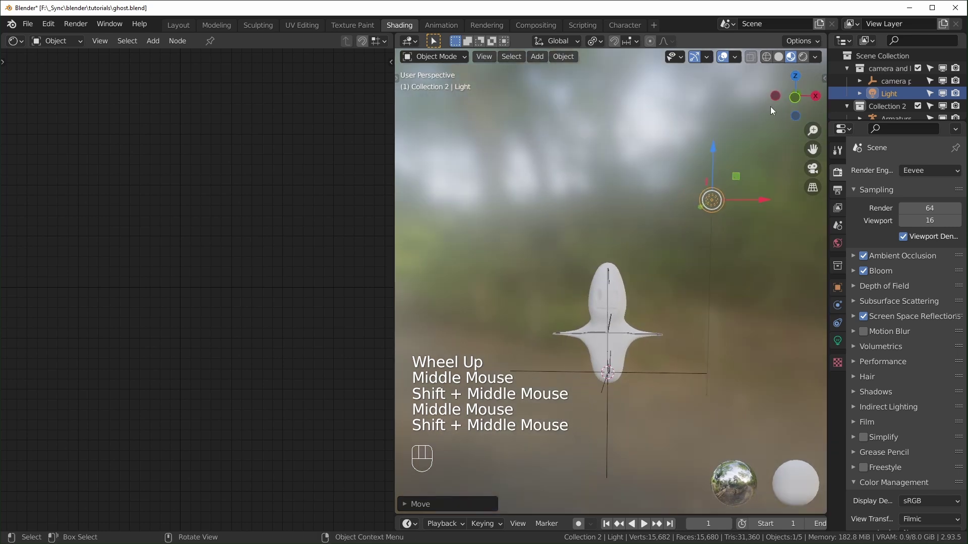
pyautogui.click(815, 57)
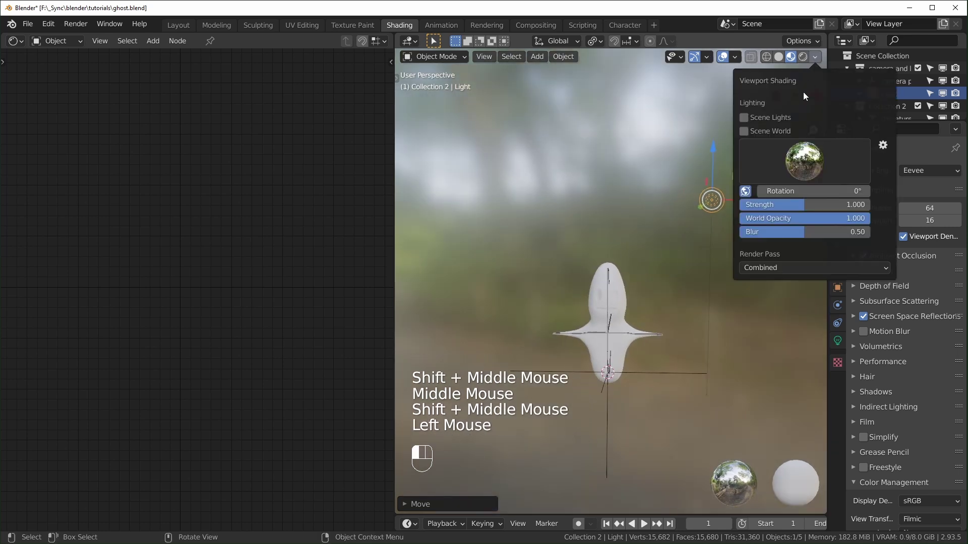
pyautogui.click(744, 117)
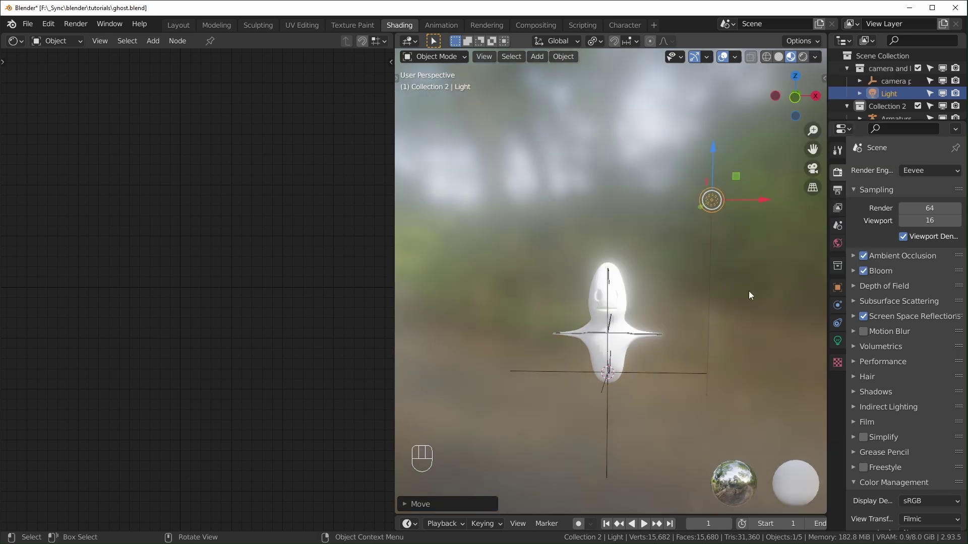
# - Move the light farther from the ghost and lower the strength of the material preview's environment lighting
pyautogui.moveTo(736, 176); pyautogui.dragTo(826, 97)
pyautogui.scroll(1, 701, 244)
pyautogui.keyDown('shift'); pyautogui.moveTo(700, 244); pyautogui.dragTo(706, 220, button='middle'); pyautogui.keyUp('shift')
pyautogui.click(815, 56)
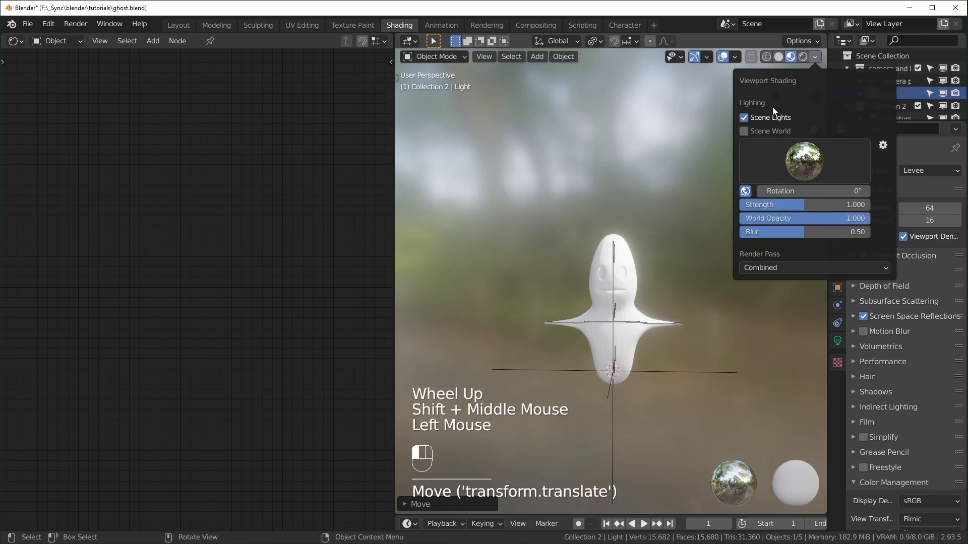
pyautogui.moveTo(811, 205); pyautogui.dragTo(760, 204)
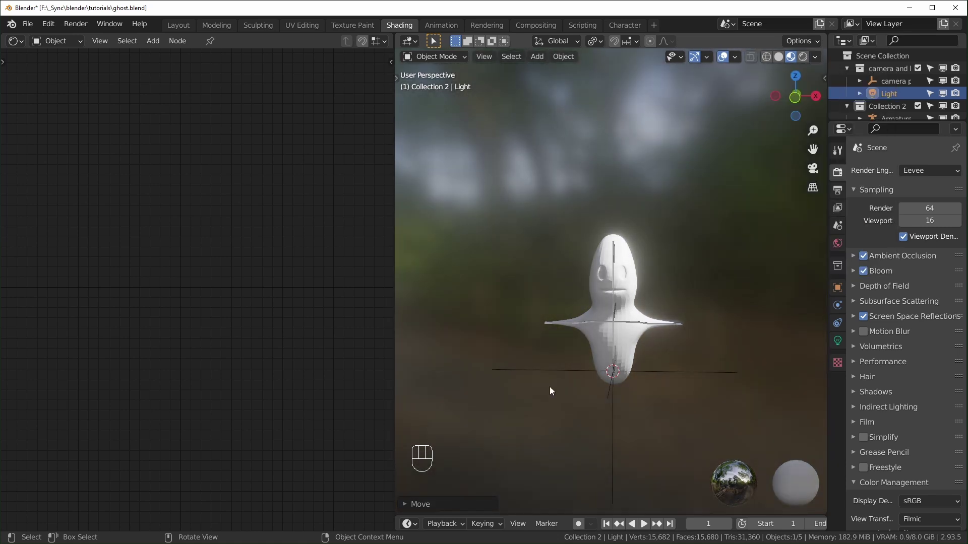
# - Select the ghost mesh and hide the viewport overlays and gizmos for an unobstructed view of it
pyautogui.scroll(6, 564, 380)
pyautogui.moveTo(564, 380); pyautogui.dragTo(697, 287, button='middle')
pyautogui.click(697, 287)
pyautogui.rightClick(697, 286)
pyautogui.click(697, 286)
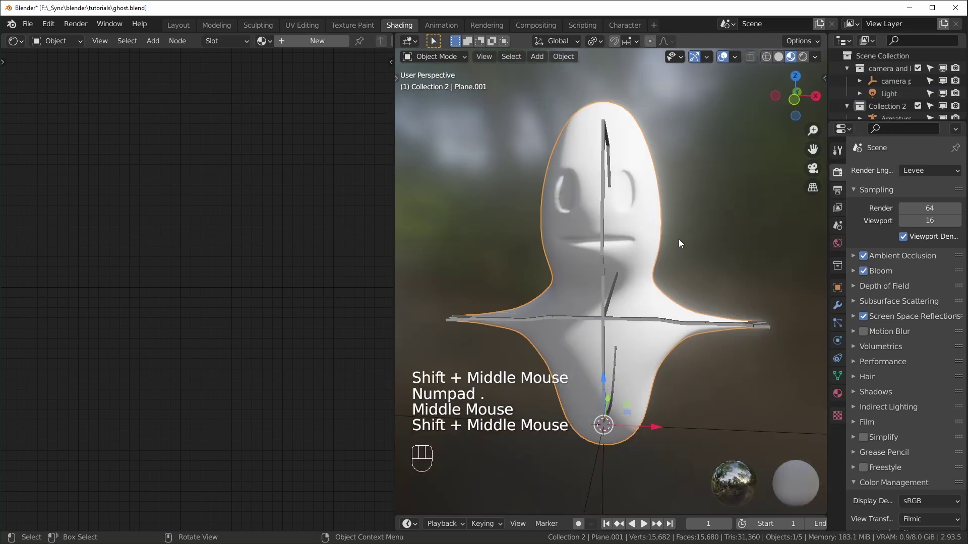
pyautogui.click(723, 57)
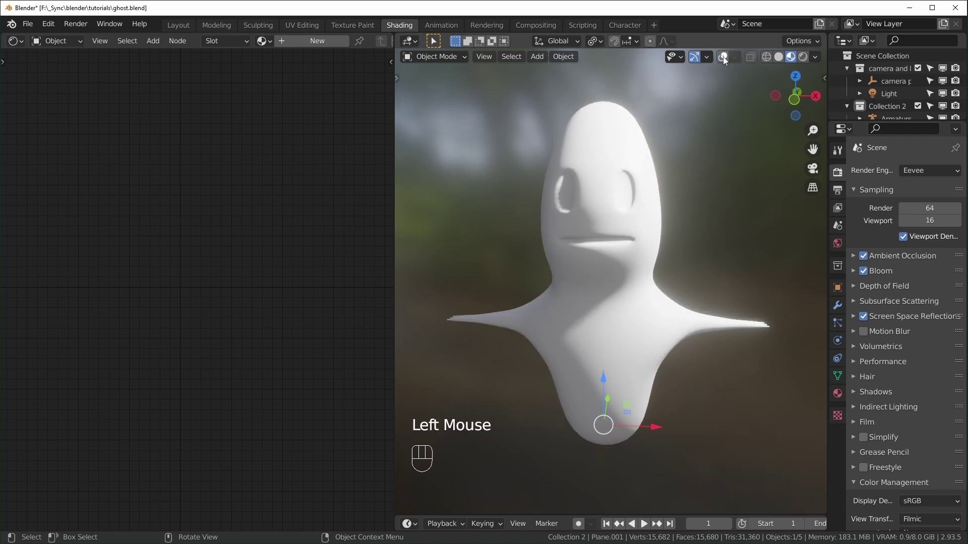
pyautogui.click(695, 56)
pyautogui.keyDown('shift'); pyautogui.moveTo(593, 270); pyautogui.dragTo(605, 283, button='middle'); pyautogui.keyUp('shift')
pyautogui.scroll(1, 606, 283)
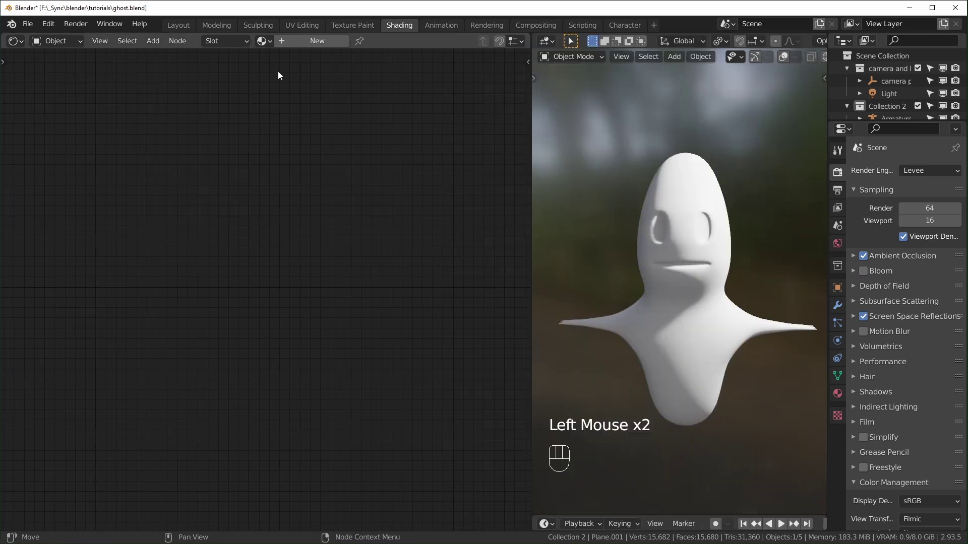
# - Create a new material on the ghost and delete its Principled BSDF node
pyautogui.click(315, 37)
pyautogui.scroll(1, 376, 225)
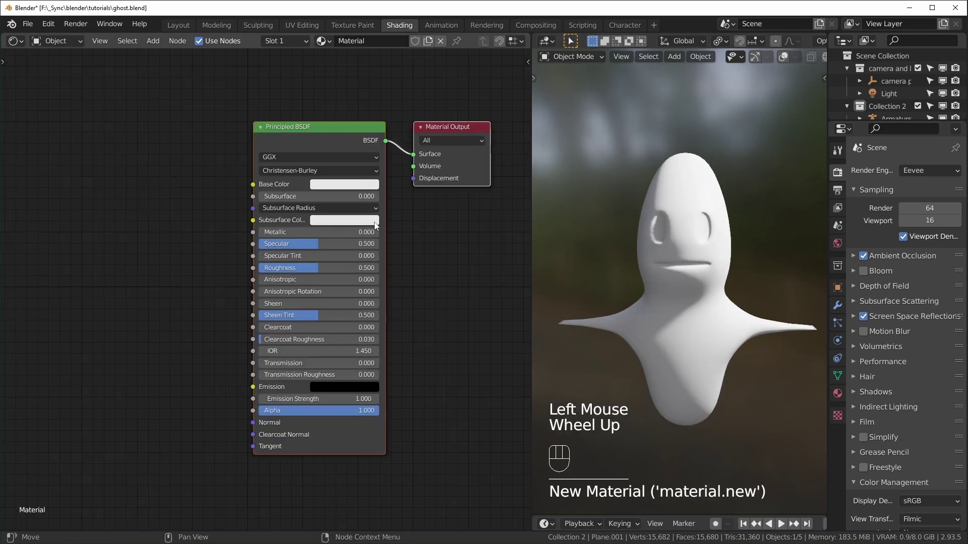
pyautogui.doubleClick(317, 135)
pyautogui.press('x')
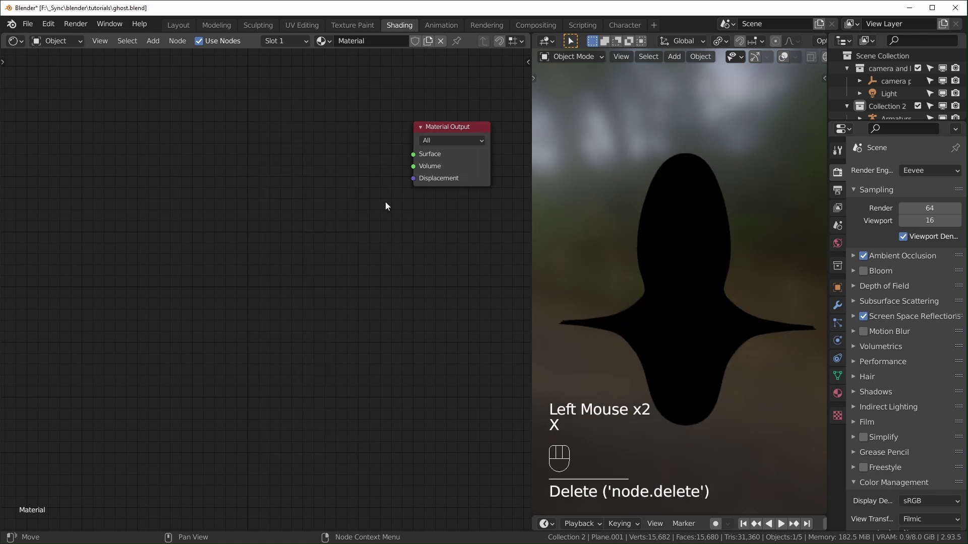
# - Add a Diffuse BSDF node and place a Transparent BSDF node below it
pyautogui.moveTo(384, 201); pyautogui.dragTo(343, 205, button='middle')
pyautogui.click(87, 242)
pyautogui.hotkey('shift', 'a')
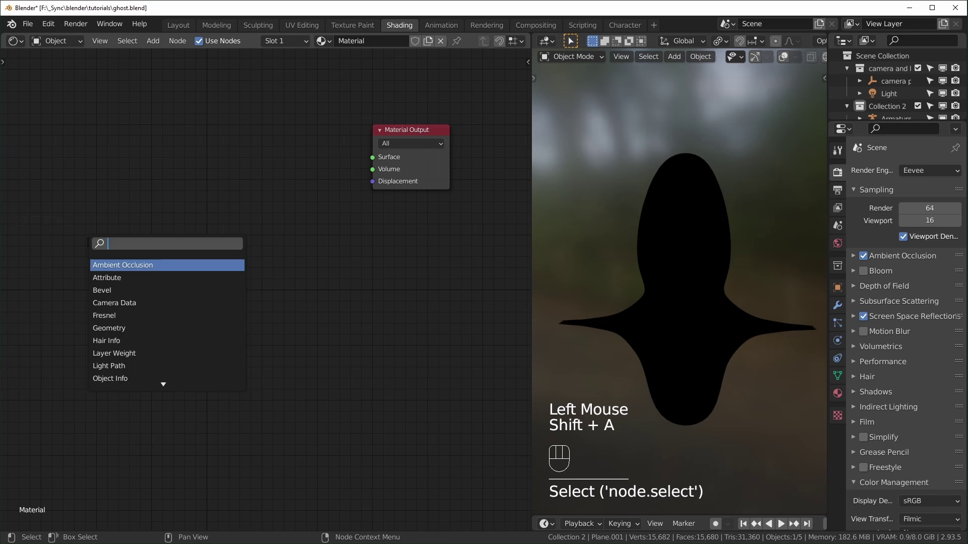
pyautogui.write('diffu')
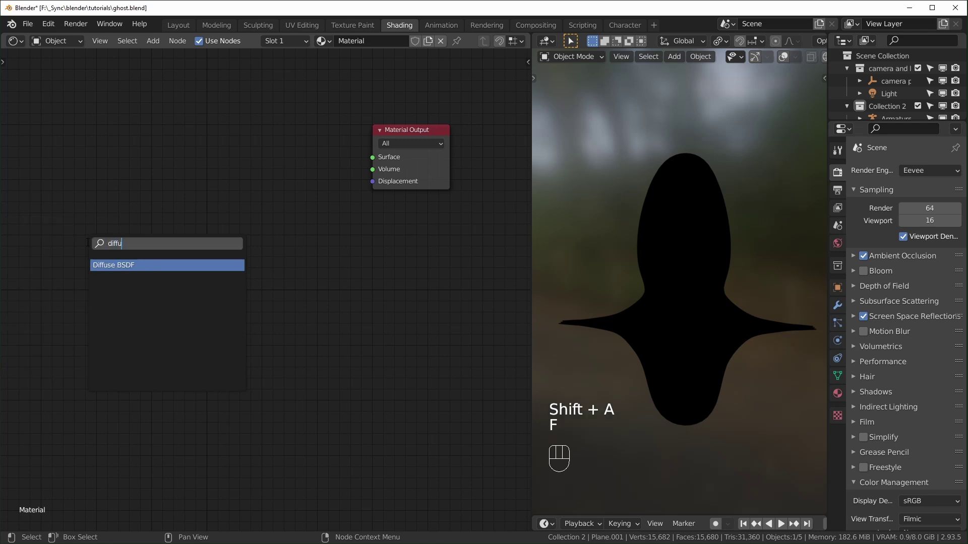
pyautogui.press('Return')
pyautogui.click(135, 213)
pyautogui.hotkey('shift', 'a')
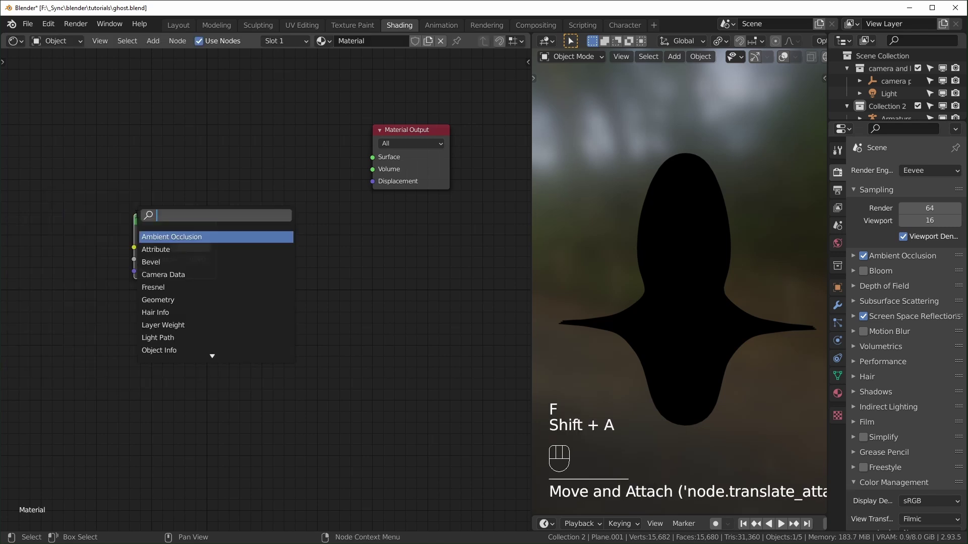
pyautogui.write('tra')
pyautogui.press('Down')
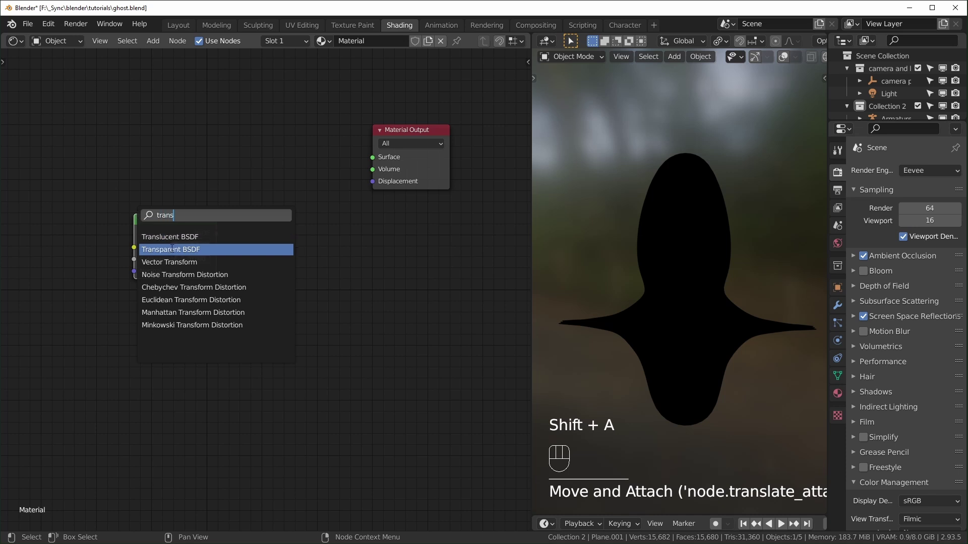
pyautogui.press('Return')
pyautogui.click(140, 297)
# - Add a Mix Shader node between the two BSDF nodes and the Material Output
pyautogui.click(309, 266)
pyautogui.hotkey('shift', 'a')
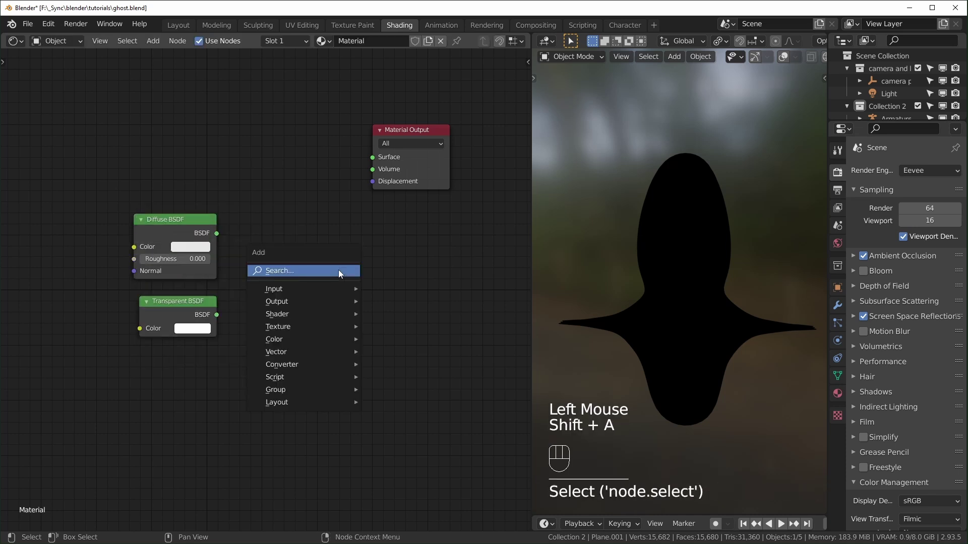
pyautogui.click(339, 271)
pyautogui.write('mix')
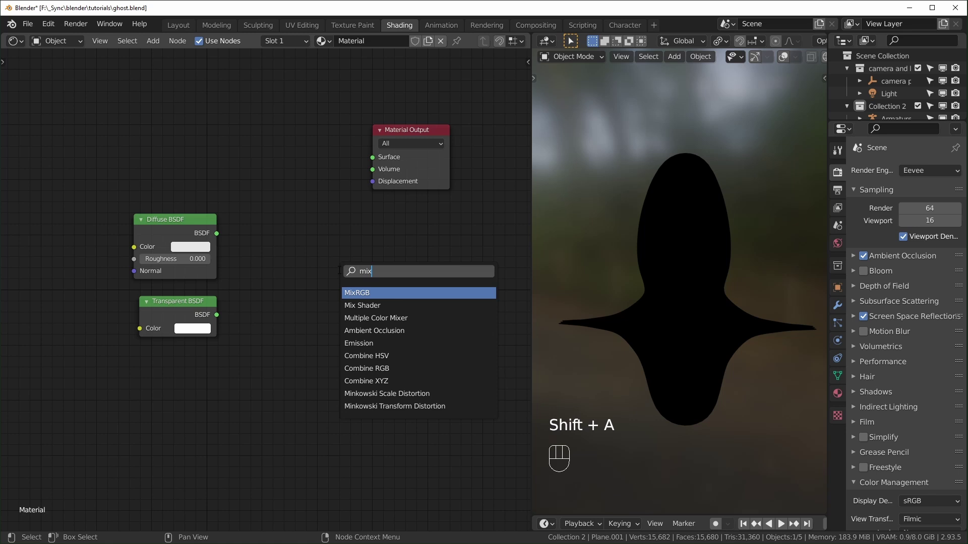
pyautogui.press('Down')
pyautogui.press('Return')
pyautogui.click(259, 229)
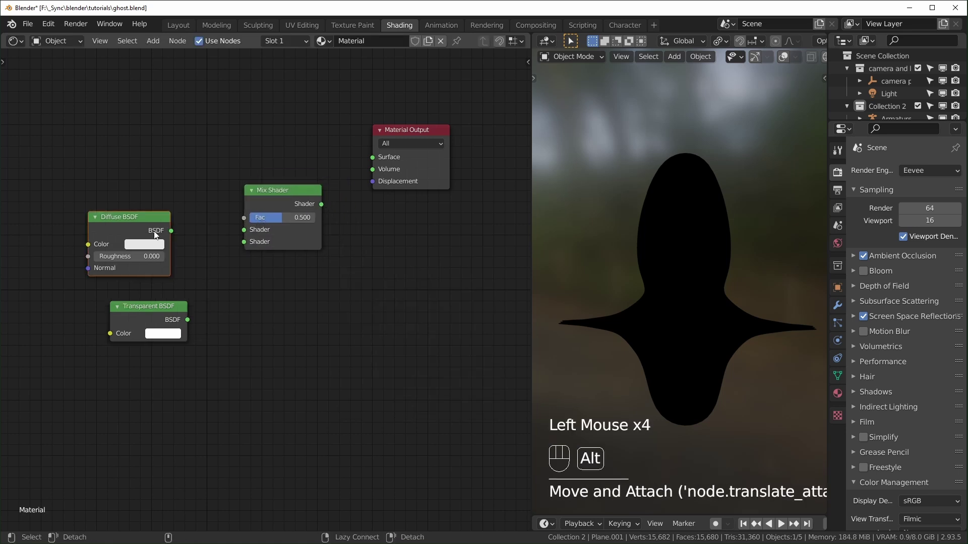
# - Link the Diffuse and Transparent BSDFs into the Mix Shader and its output to the Material Output's Surface
pyautogui.keyDown('alt'); pyautogui.moveTo(156, 230); pyautogui.dragTo(243, 224, button='right'); pyautogui.keyUp('alt')
pyautogui.keyDown('alt'); pyautogui.moveTo(165, 318); pyautogui.dragTo(287, 233, button='right'); pyautogui.keyUp('alt')
pyautogui.moveTo(303, 200); pyautogui.dragTo(372, 157)
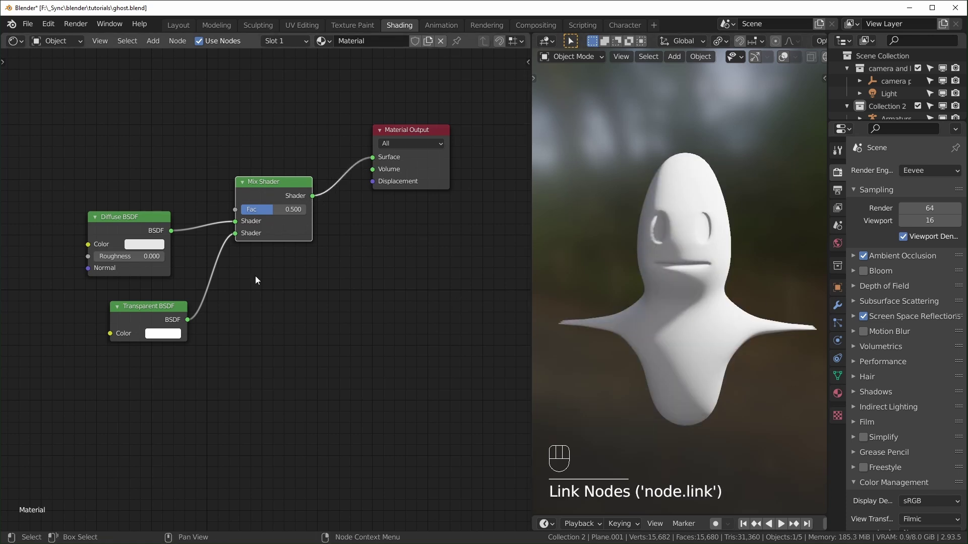
# - Try a Mix Shader factor of 1.000 and set the material's blend mode to Alpha Blend
pyautogui.moveTo(274, 210); pyautogui.dragTo(305, 210)
pyautogui.moveTo(366, 258); pyautogui.dragTo(410, 268, button='middle')
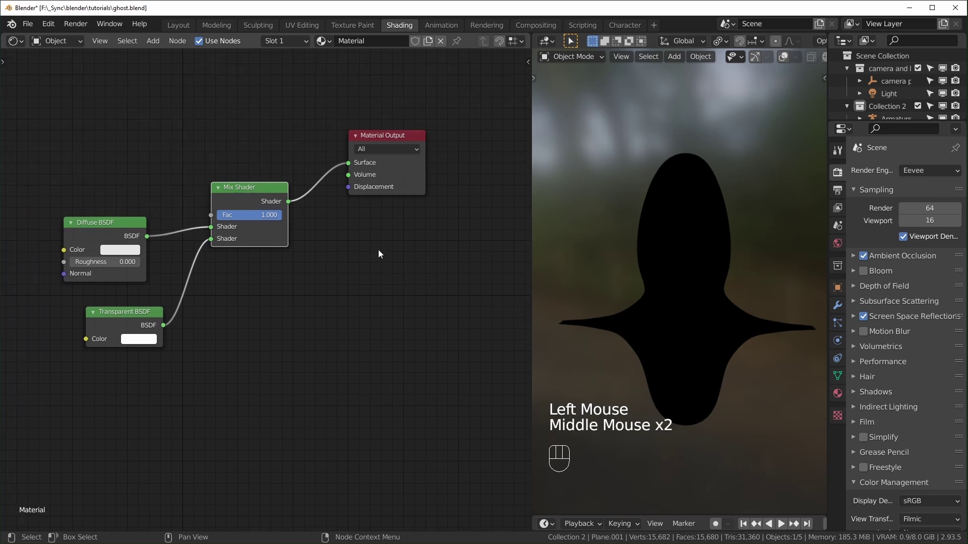
pyautogui.press('n')
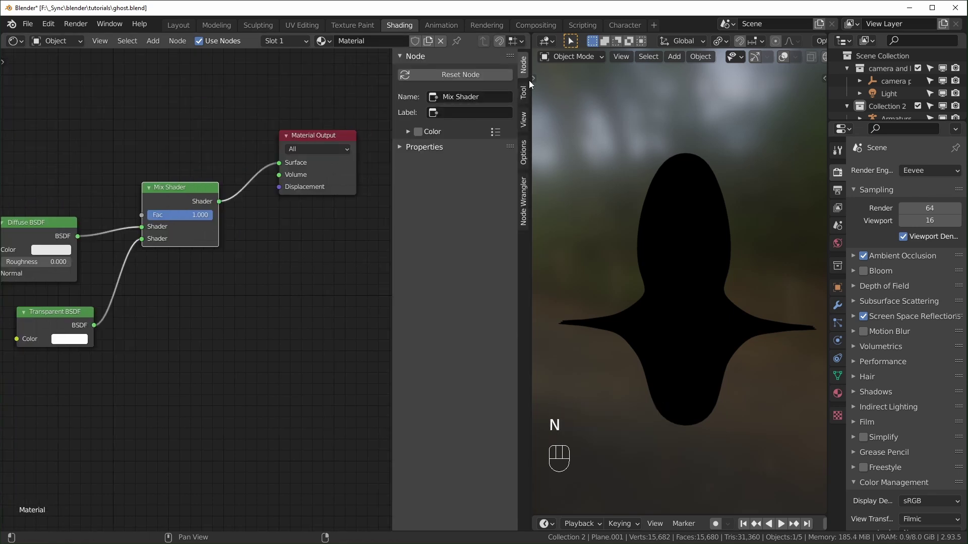
pyautogui.click(523, 152)
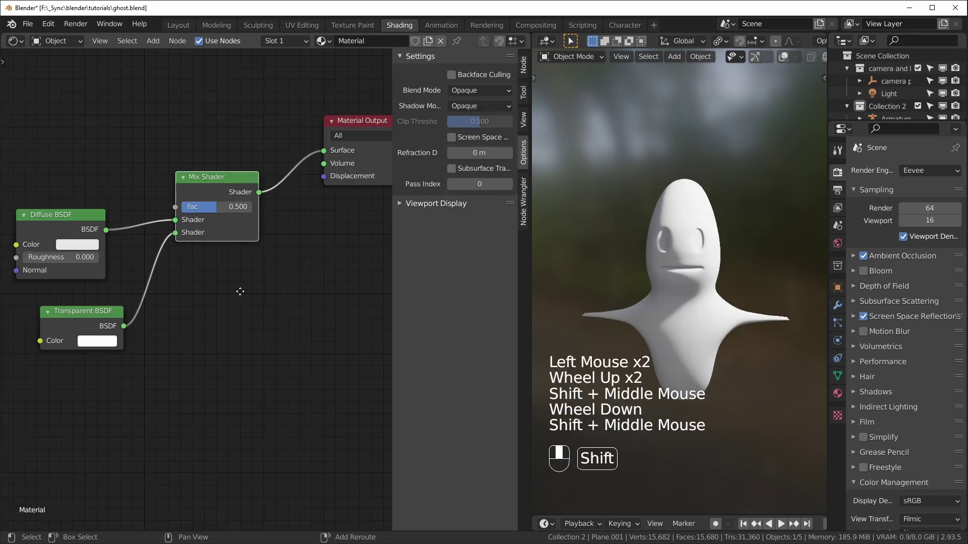
pyautogui.click(474, 90)
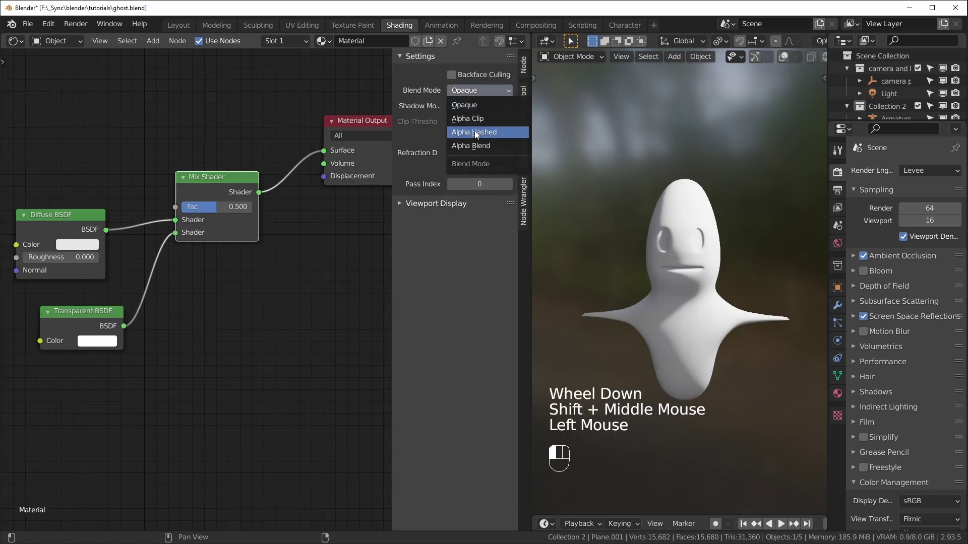
pyautogui.click(476, 146)
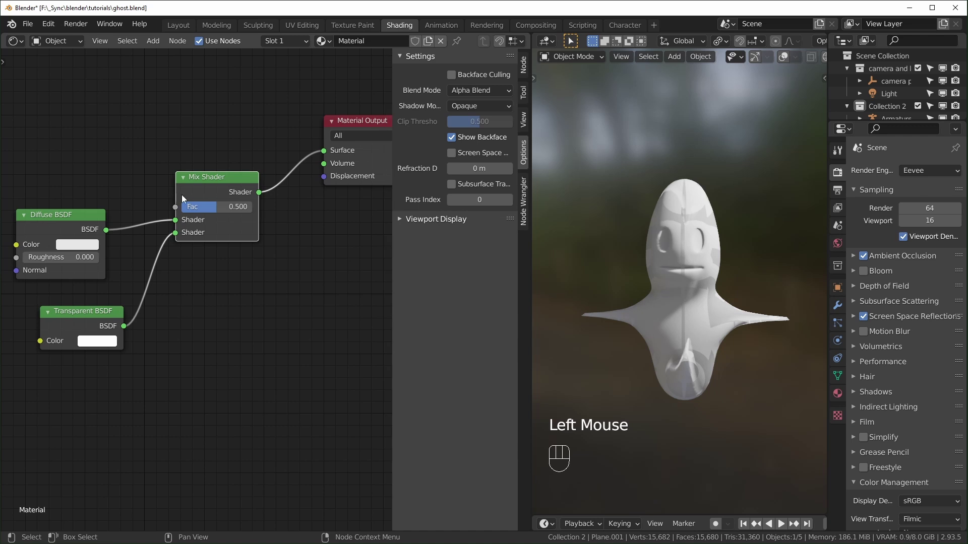
# - Turn off Show Backface for the material and test the transparency by varying the Mix Shader factor
pyautogui.moveTo(208, 207); pyautogui.dragTo(232, 207)
pyautogui.rightClick(232, 208)
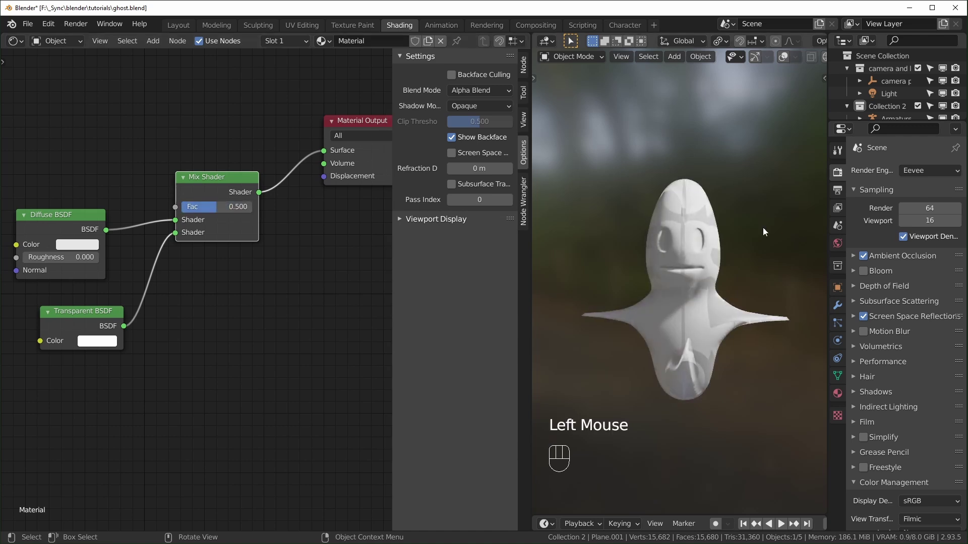
pyautogui.click(451, 137)
pyautogui.moveTo(203, 206)
pyautogui.mouseDown()
pyautogui.moveTo(240, 206)
pyautogui.moveTo(216, 206)
pyautogui.mouseUp()
pyautogui.moveTo(244, 203); pyautogui.dragTo(270, 207, button='middle')
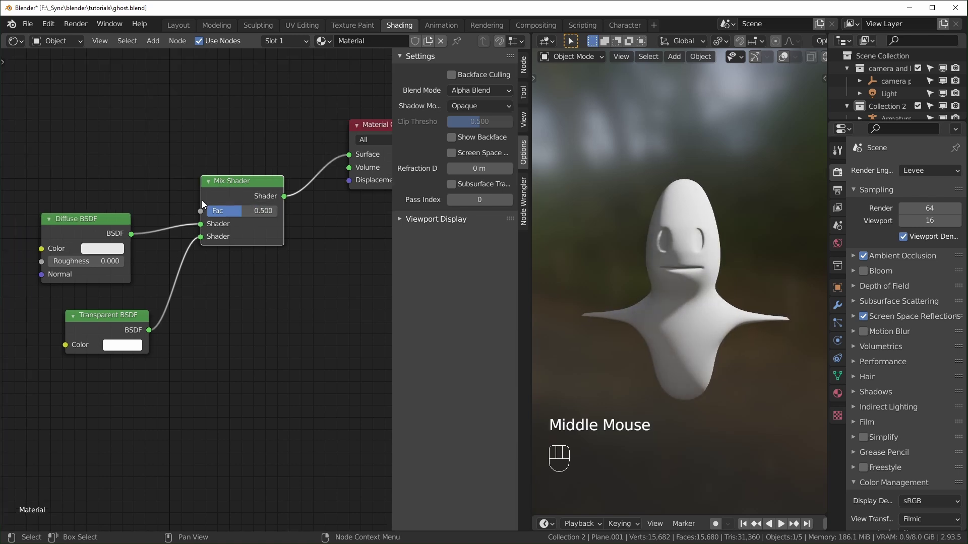
# - Add a Layer Weight node above the Diffuse BSDF node
pyautogui.scroll(-4, 194, 183)
pyautogui.moveTo(198, 172); pyautogui.dragTo(241, 240, button='middle')
pyautogui.click(159, 189)
pyautogui.click(159, 189)
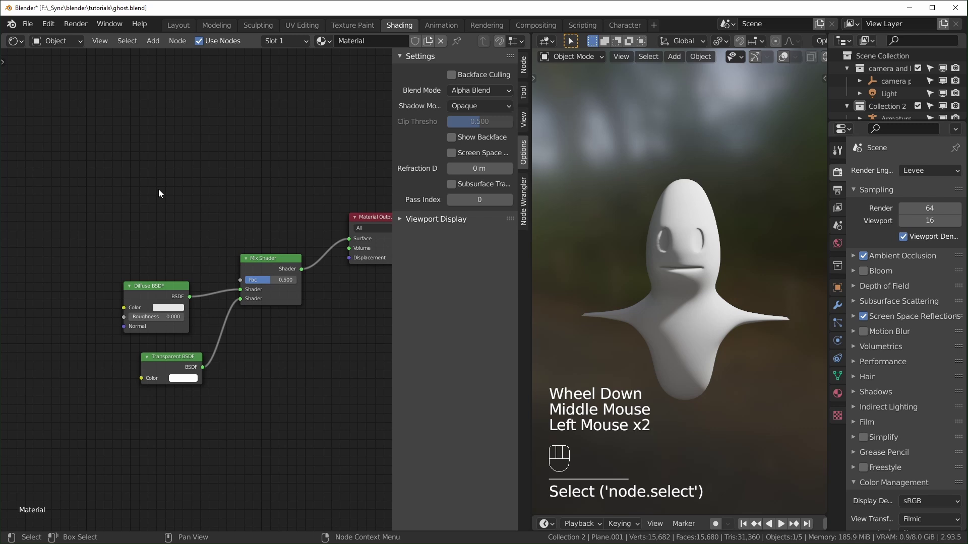
pyautogui.hotkey('shift', 'a')
pyautogui.write('LA')
pyautogui.write('Y')
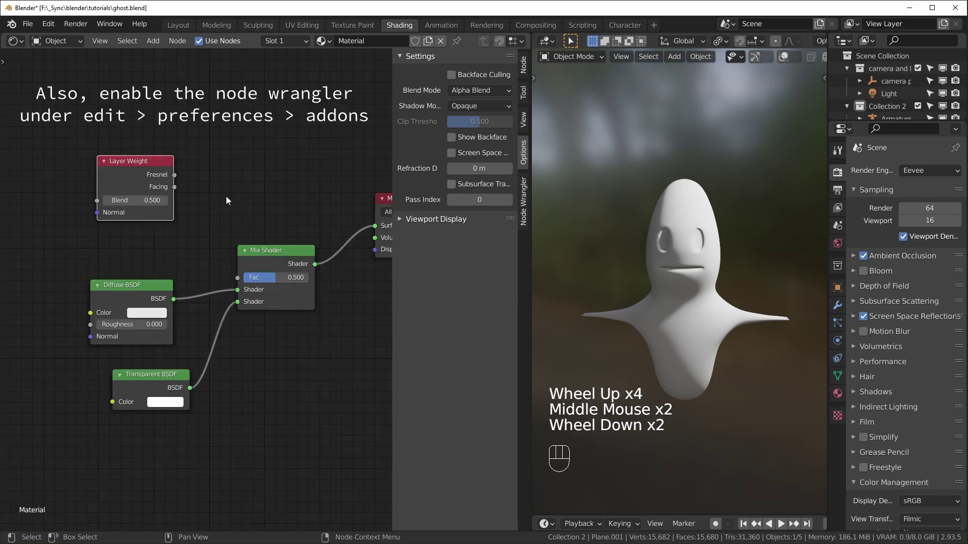
# - Preview the Layer Weight outputs, link Facing to the Mix Shader's Fac, and return the preview to the Mix Shader
pyautogui.moveTo(225, 196); pyautogui.dragTo(198, 194, button='middle')
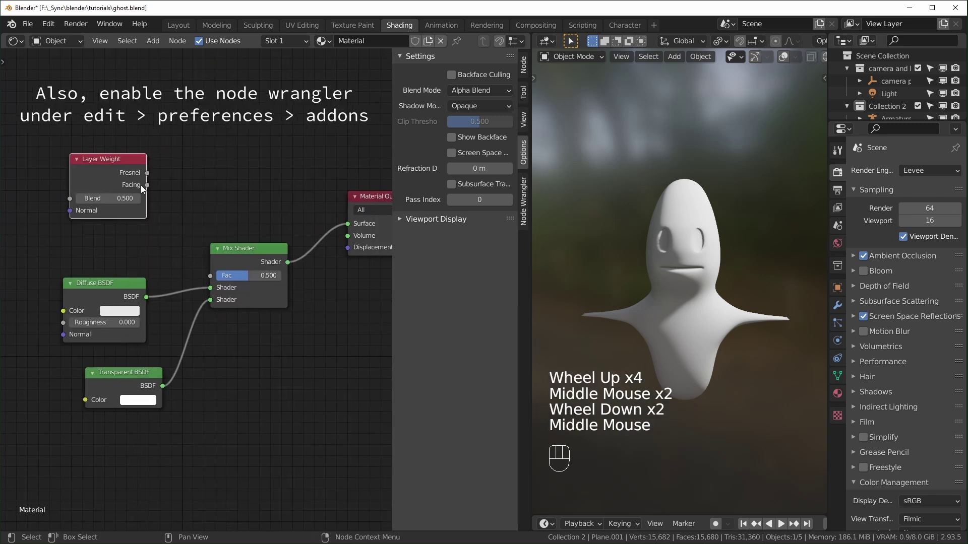
pyautogui.keyDown('ctrl'); pyautogui.keyDown('shift'); pyautogui.click(119, 167); pyautogui.keyUp('shift'); pyautogui.keyUp('ctrl')
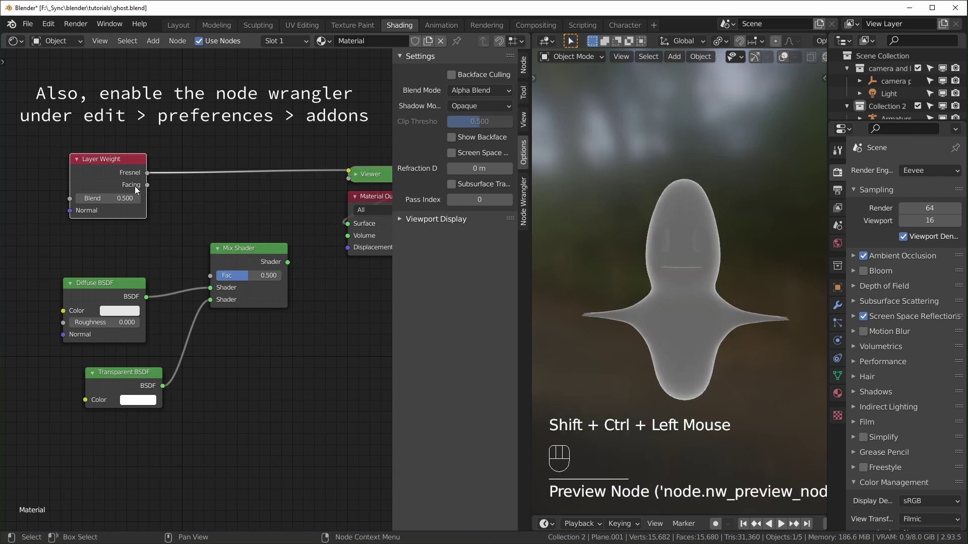
pyautogui.keyDown('ctrl'); pyautogui.keyDown('shift'); pyautogui.click(121, 175); pyautogui.keyUp('shift'); pyautogui.keyUp('ctrl')
pyautogui.moveTo(83, 184); pyautogui.dragTo(46, 177)
pyautogui.moveTo(110, 176); pyautogui.dragTo(211, 275)
pyautogui.keyDown('ctrl'); pyautogui.keyDown('shift'); pyautogui.click(266, 256); pyautogui.keyUp('shift'); pyautogui.keyUp('ctrl')
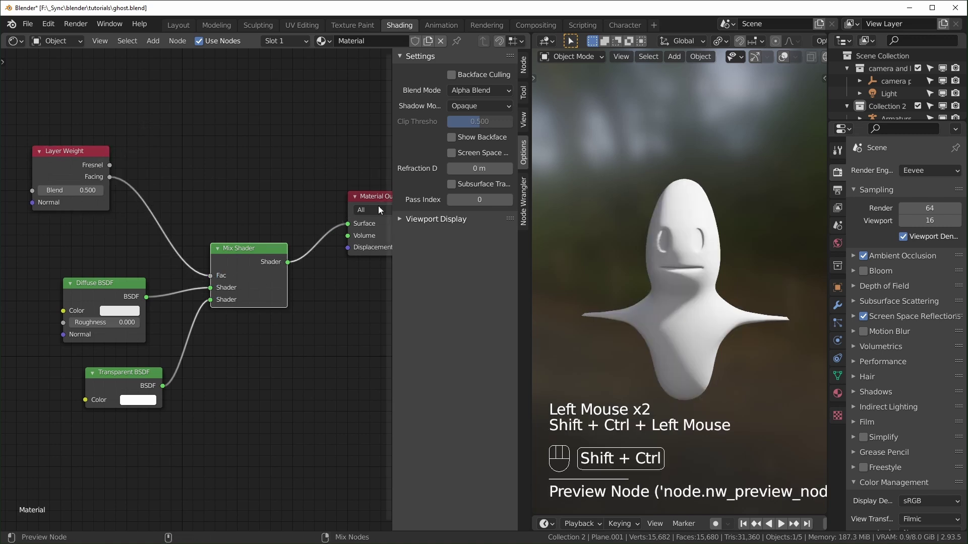
# - Hide the node sidebar and insert a Map Range node between Layer Weight's Facing output and the Mix Shader's Fac
pyautogui.scroll(2, 273, 297)
pyautogui.moveTo(235, 305); pyautogui.dragTo(265, 306, button='middle')
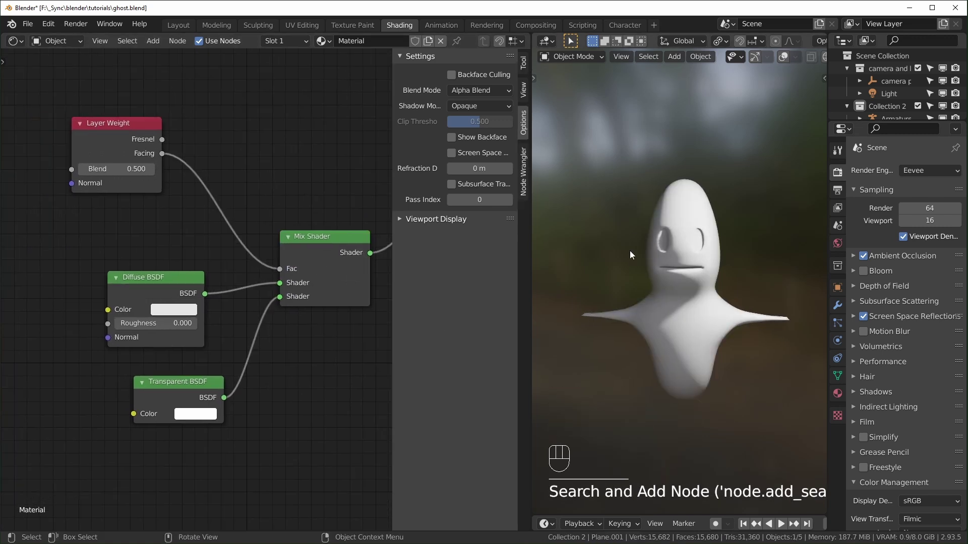
pyautogui.press('n')
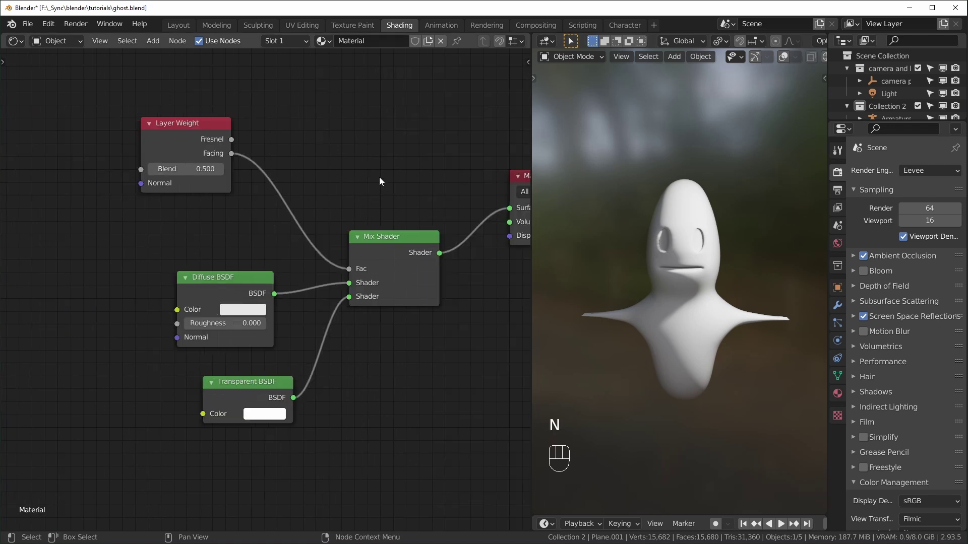
pyautogui.hotkey('shift', 'a')
pyautogui.write('map')
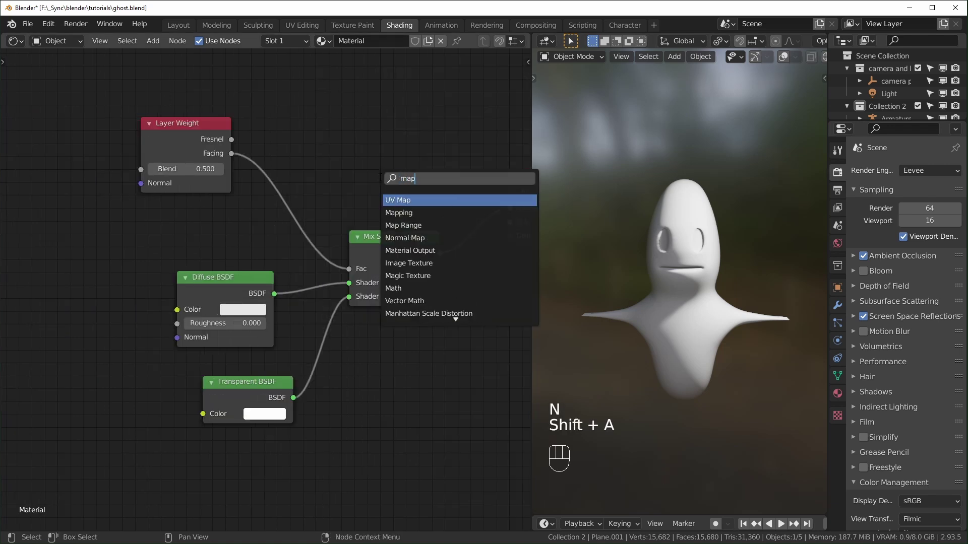
pyautogui.write(' ra')
pyautogui.press('Return')
pyautogui.click(264, 113)
pyautogui.moveTo(212, 130); pyautogui.dragTo(180, 123)
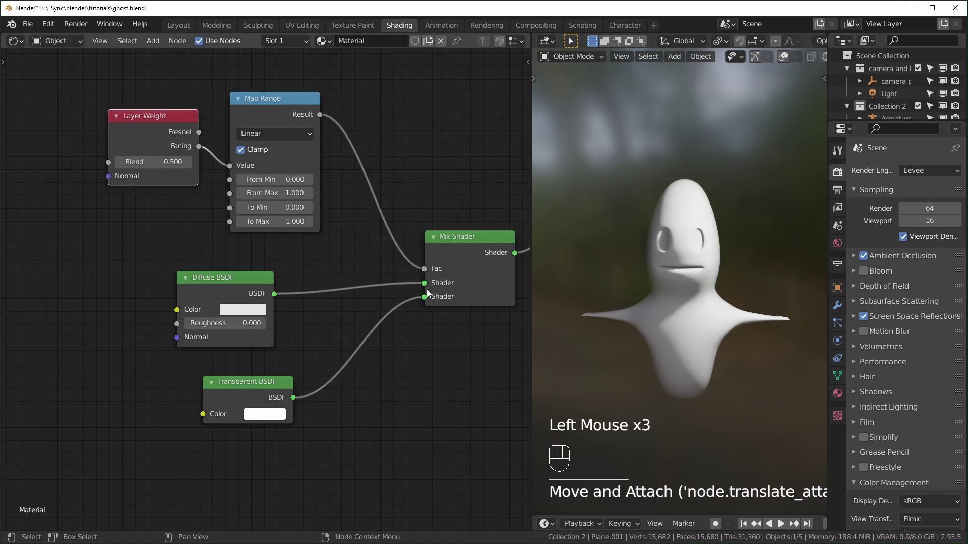
# - Swap the Diffuse and Transparent inputs of the Mix Shader and arrange the Transparent BSDF node above the Diffuse BSDF
pyautogui.moveTo(426, 284)
pyautogui.mouseDown()
pyautogui.moveTo(399, 285)
pyautogui.moveTo(432, 297)
pyautogui.mouseUp()
pyautogui.moveTo(288, 428); pyautogui.dragTo(266, 456)
pyautogui.moveTo(151, 346); pyautogui.dragTo(304, 493)
pyautogui.moveTo(251, 392); pyautogui.dragTo(270, 276)
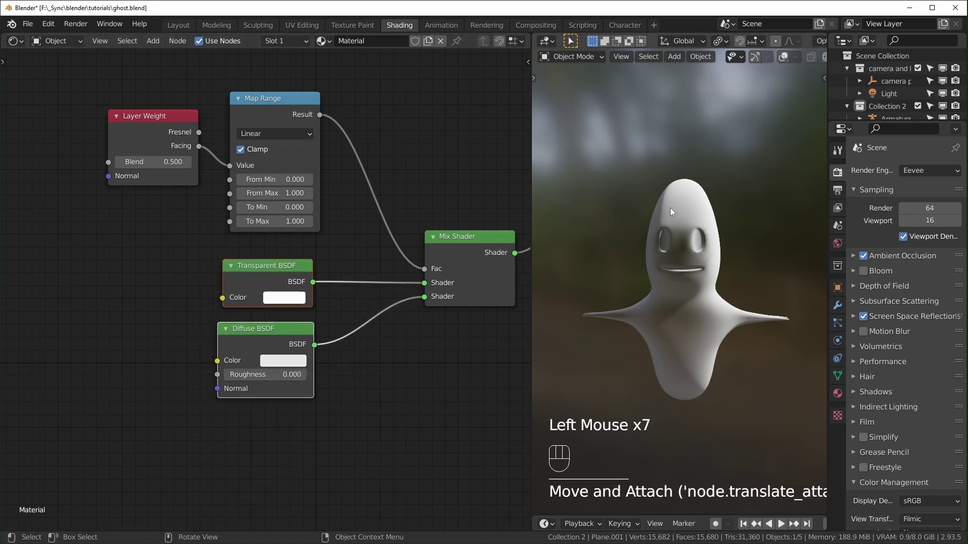
# - Set the Map Range node's From Min to 0.620 and its To Min to 0.1
pyautogui.scroll(1, 374, 328)
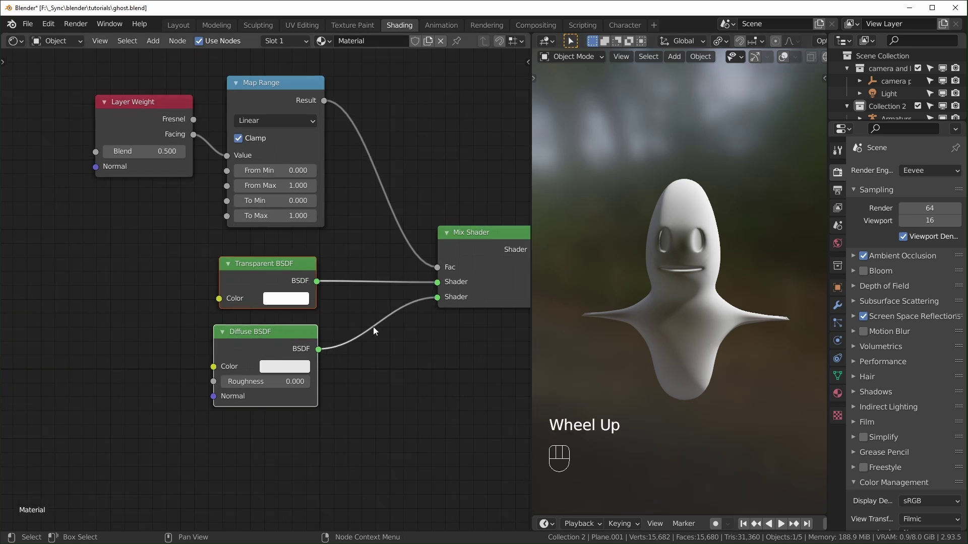
pyautogui.moveTo(374, 328); pyautogui.dragTo(307, 322, button='middle')
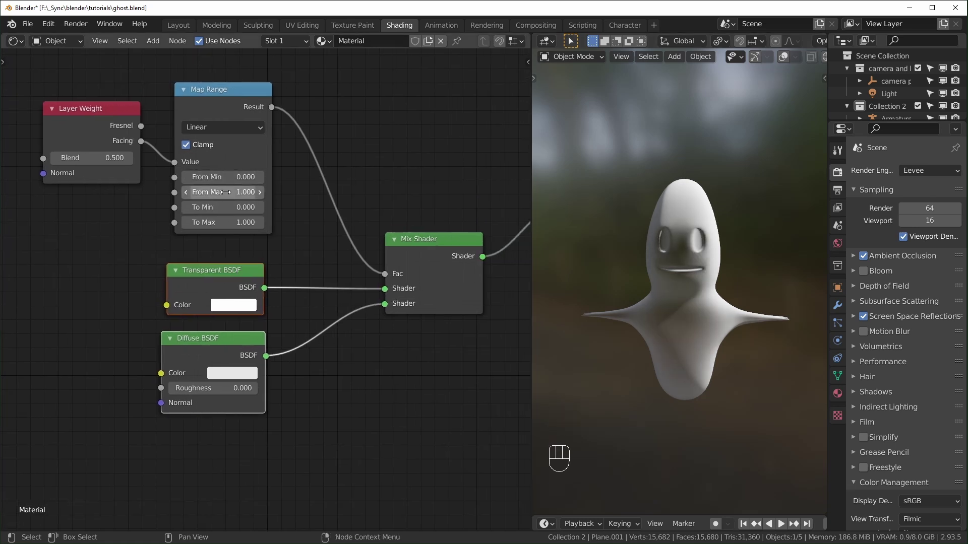
pyautogui.keyDown('shift'); pyautogui.moveTo(224, 178); pyautogui.dragTo(696, 221); pyautogui.keyUp('shift')
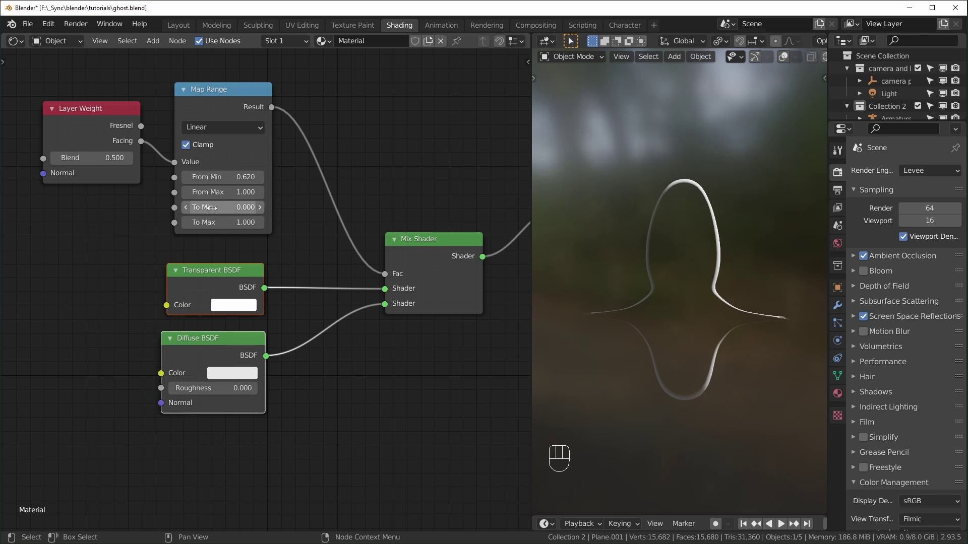
pyautogui.click(233, 206)
pyautogui.write('.')
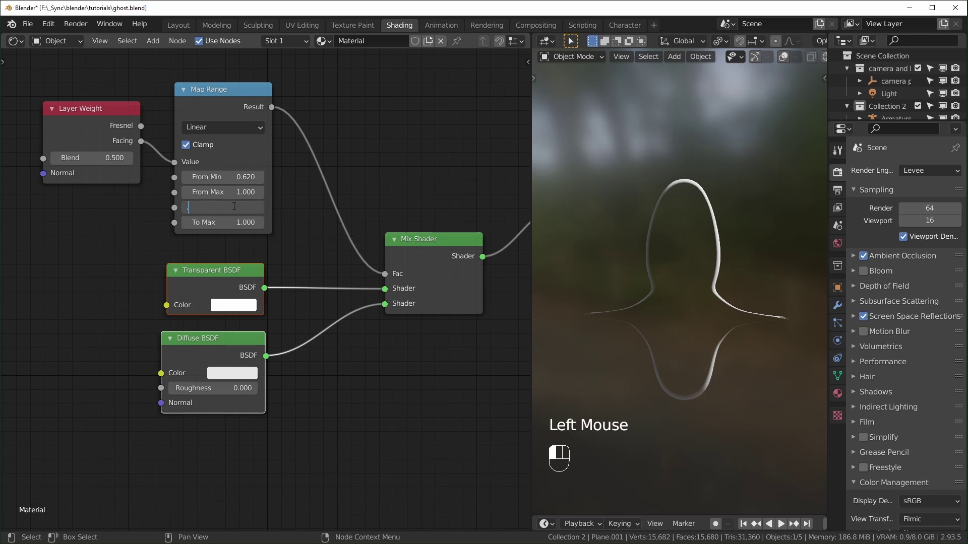
pyautogui.write('1')
pyautogui.press('Return')
pyautogui.moveTo(696, 272); pyautogui.dragTo(681, 258, button='middle')
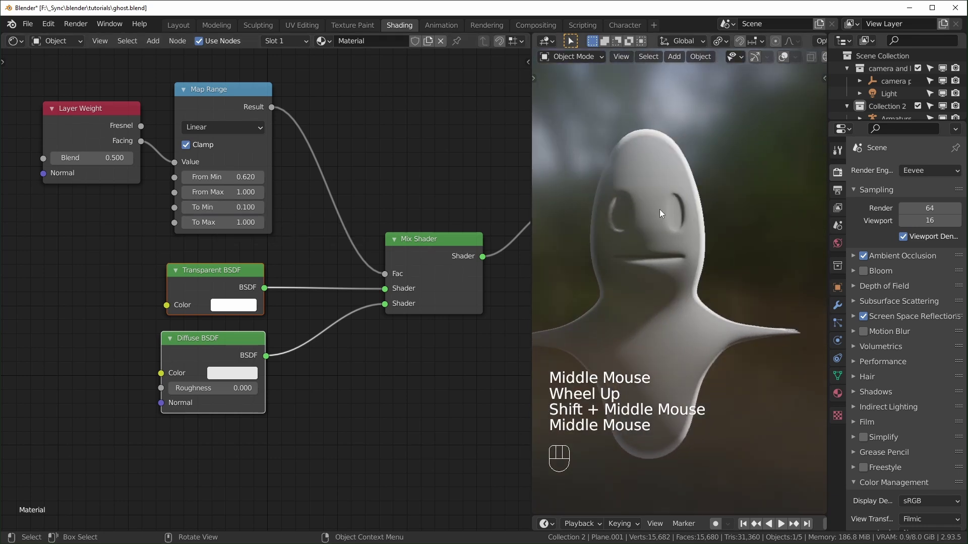
# - Set the Map Range interpolation to Smoother Step and lower its From Min to 0
pyautogui.keyDown('shift'); pyautogui.moveTo(246, 178); pyautogui.dragTo(207, 178); pyautogui.keyUp('shift')
pyautogui.click(224, 129)
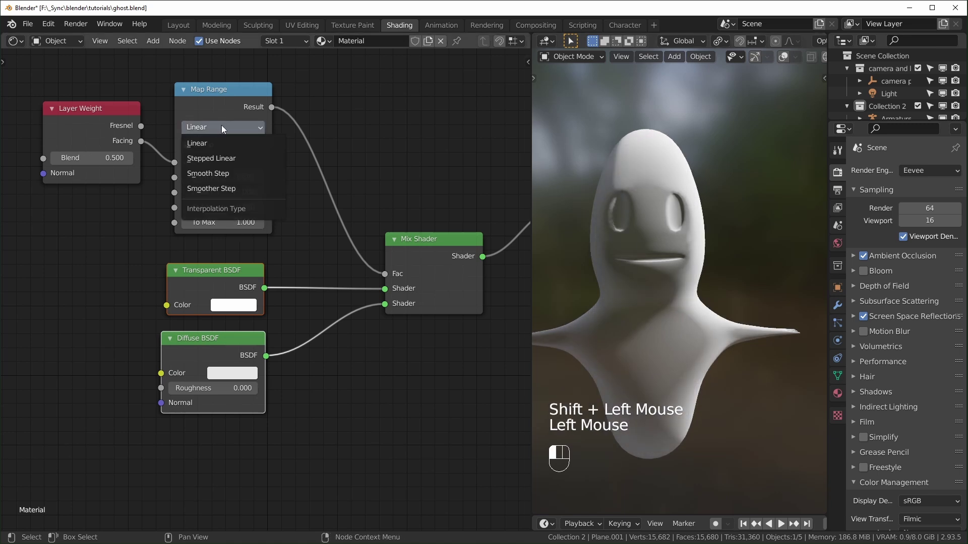
pyautogui.click(220, 190)
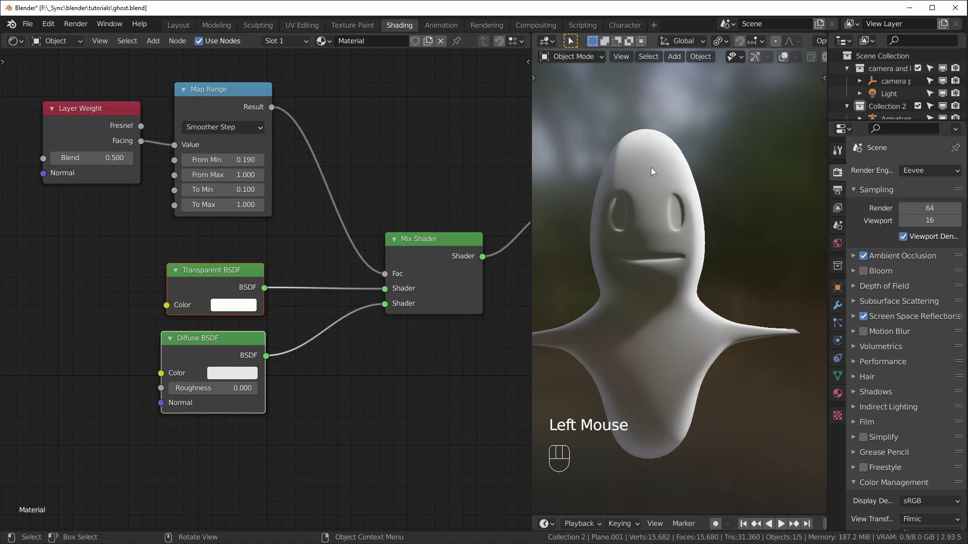
pyautogui.moveTo(630, 286); pyautogui.dragTo(798, 282, button='middle')
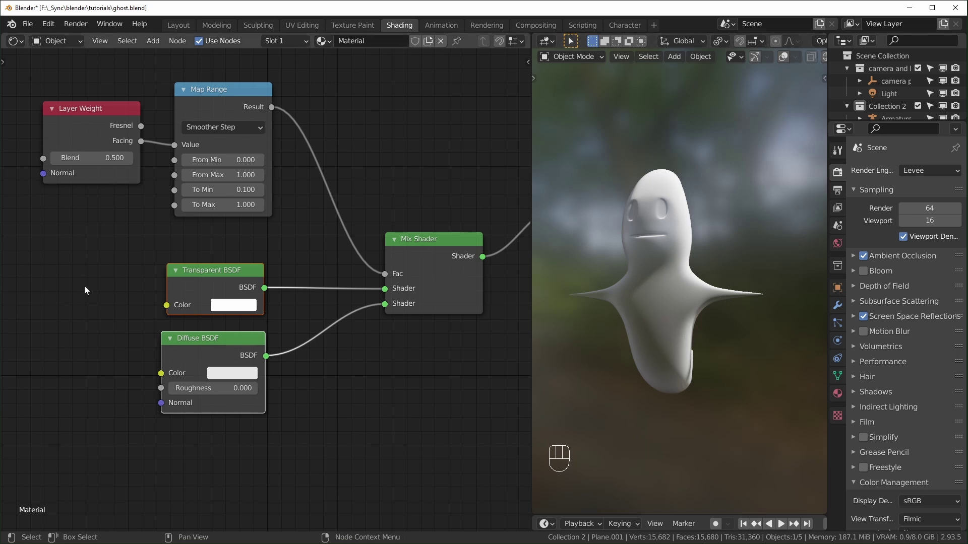
# - Move all shader nodes except the Material Output farther away from it to make room for another node
pyautogui.scroll(-2, 292, 296)
pyautogui.moveTo(283, 302); pyautogui.dragTo(311, 300, button='middle')
pyautogui.moveTo(78, 106); pyautogui.dragTo(406, 405)
pyautogui.moveTo(427, 273); pyautogui.dragTo(255, 276)
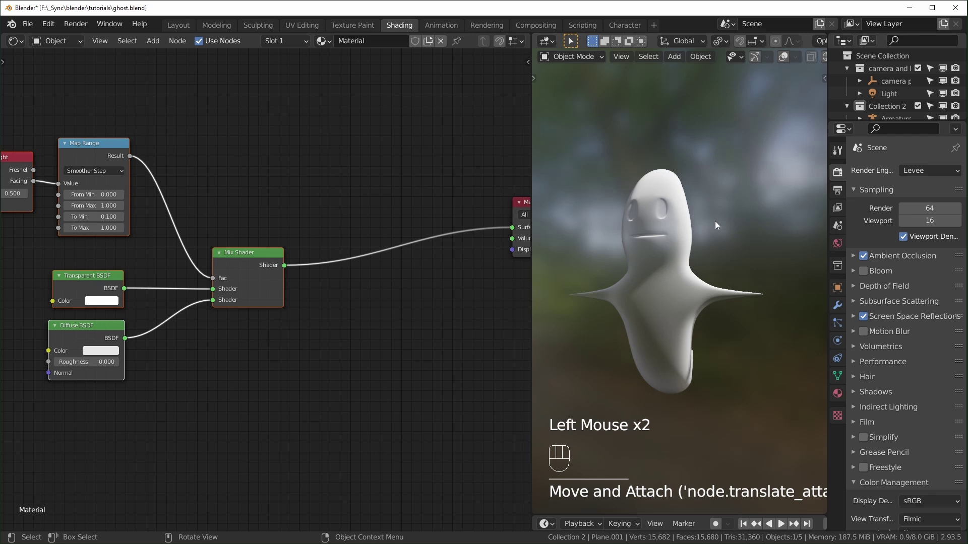
# - Set the environment lighting strength in the viewport shading to 0 and check the ghost
pyautogui.scroll(-5, 809, 57)
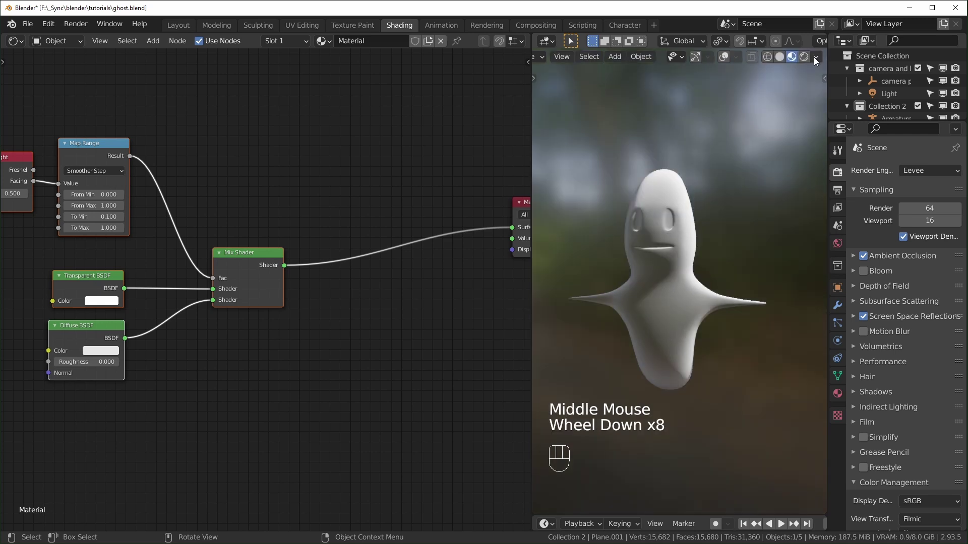
pyautogui.click(815, 57)
pyautogui.moveTo(801, 209); pyautogui.dragTo(756, 208)
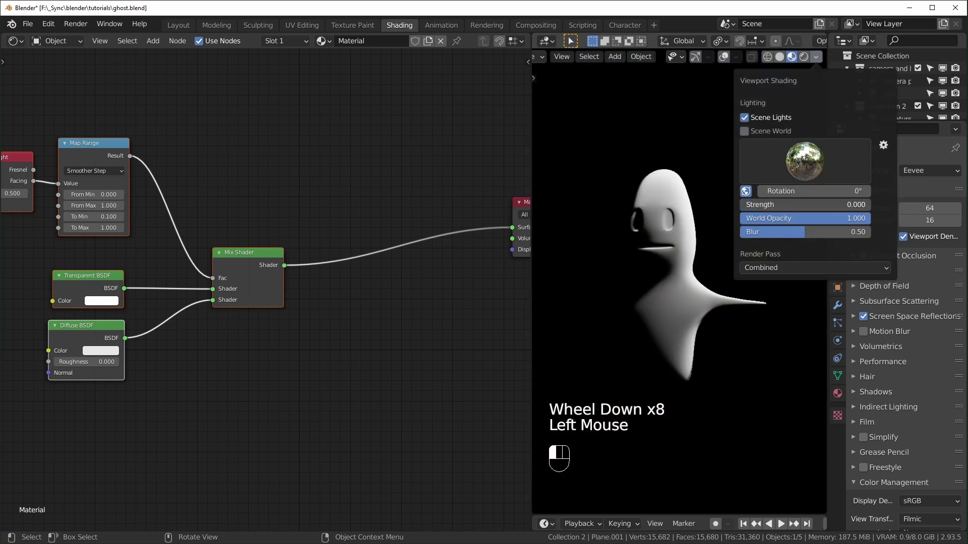
pyautogui.scroll(1, 679, 287)
pyautogui.keyDown('shift'); pyautogui.moveTo(678, 286); pyautogui.dragTo(713, 284, button='middle'); pyautogui.keyUp('shift')
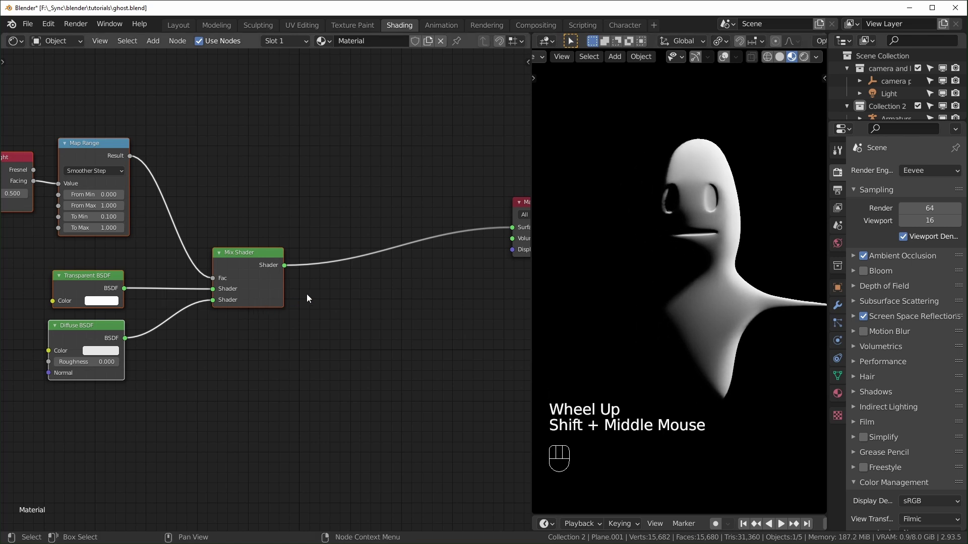
# - Insert an Add Shader node between the Mix Shader and the Material Output
pyautogui.click(364, 348)
pyautogui.hotkey('shift', 'a')
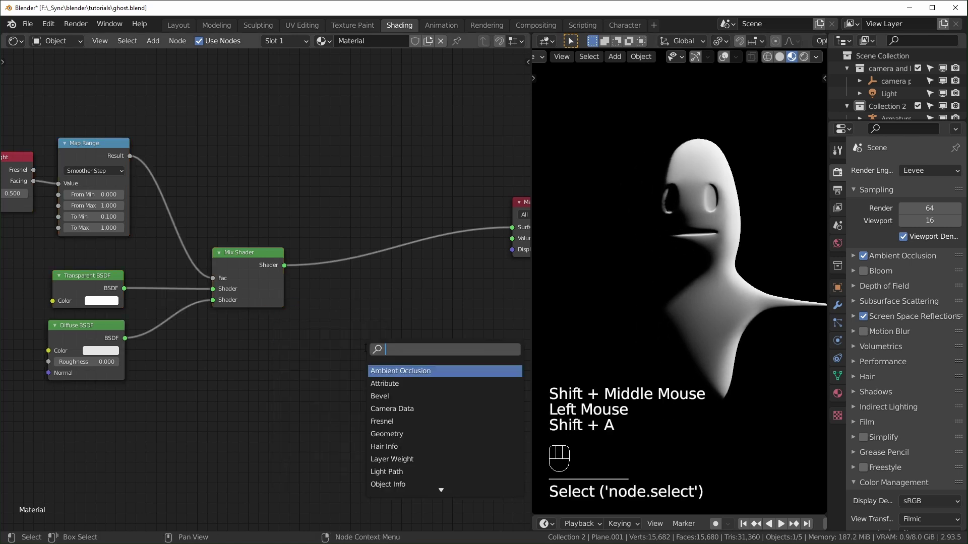
pyautogui.write('add')
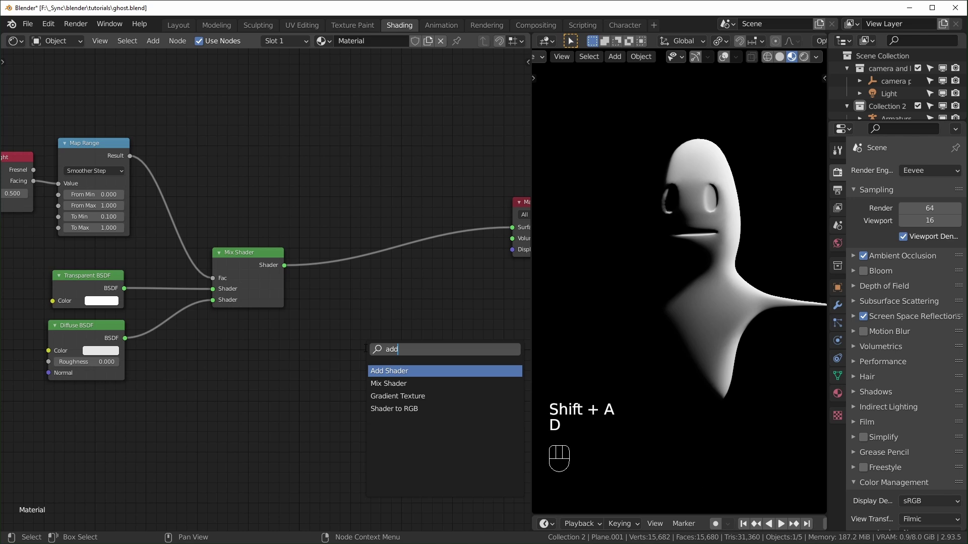
pyautogui.press('Return')
pyautogui.click(383, 225)
# - Add an Emission node below the Mix Shader and link it to the Add Shader's second input
pyautogui.click(407, 309)
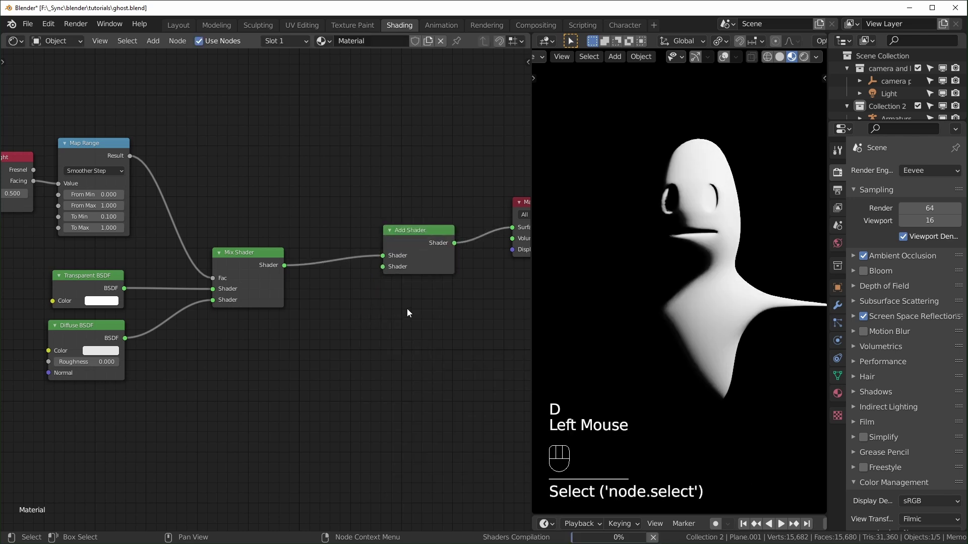
pyautogui.hotkey('shift', 'a')
pyautogui.write('emiss')
pyautogui.press('Return')
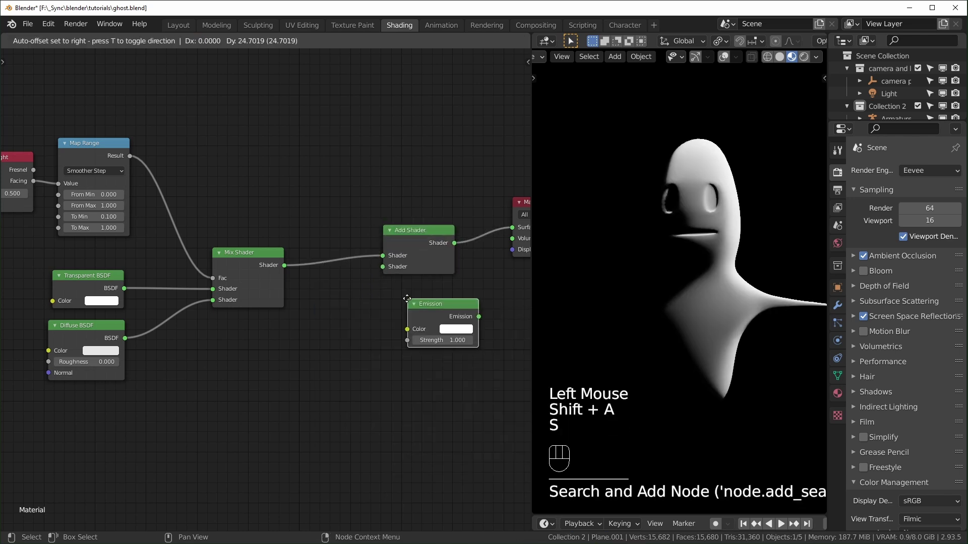
pyautogui.click(297, 364)
pyautogui.moveTo(374, 379); pyautogui.dragTo(391, 334)
pyautogui.moveTo(389, 271); pyautogui.dragTo(386, 267)
pyautogui.moveTo(348, 367); pyautogui.dragTo(349, 343)
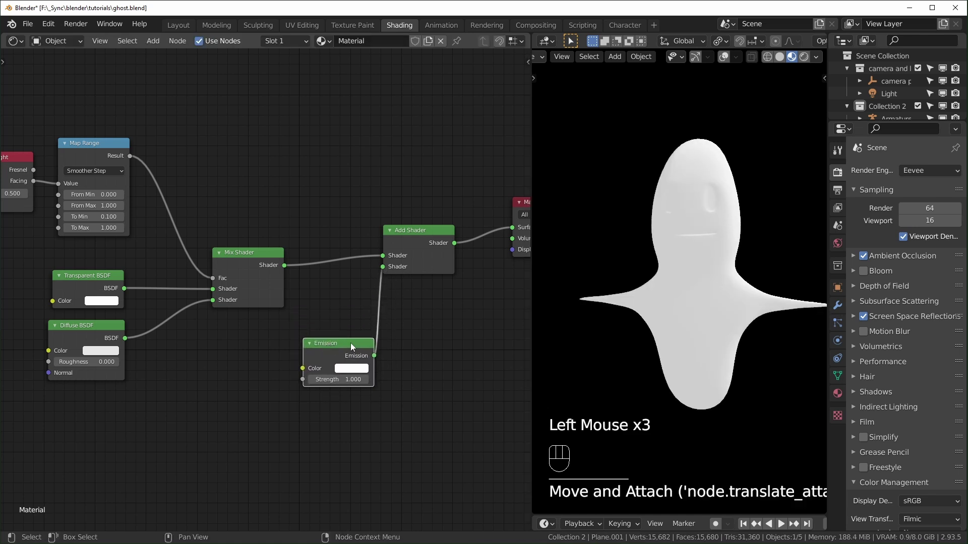
# - Set the Emission node's strength to 0.1
pyautogui.moveTo(348, 382); pyautogui.dragTo(342, 381)
pyautogui.click(342, 382)
pyautogui.write('.1')
pyautogui.press('Return')
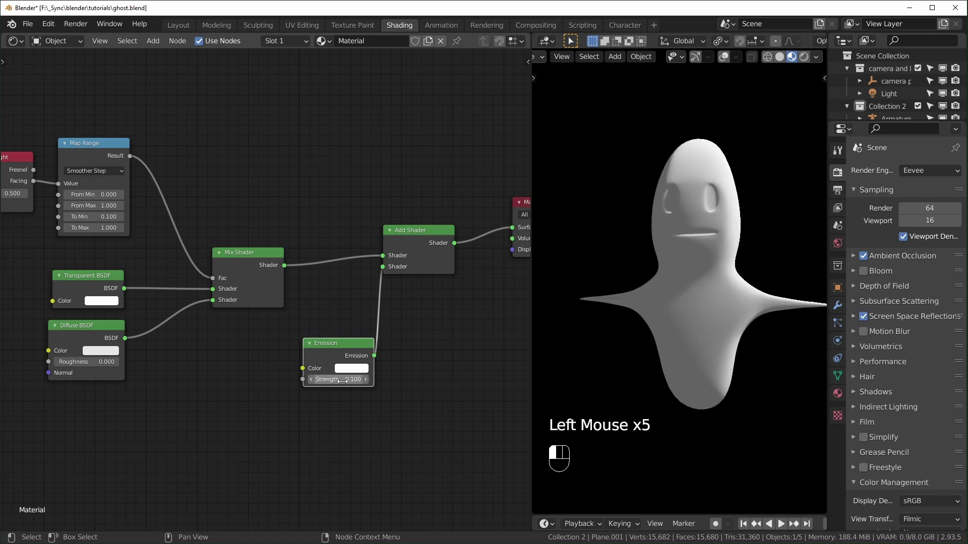
# - Preview the Map Range result, try linking it to the Emission node, and return the preview to the Add Shader
pyautogui.keyDown('ctrl'); pyautogui.keyDown('shift'); pyautogui.click(142, 149); pyautogui.keyUp('shift'); pyautogui.keyUp('ctrl')
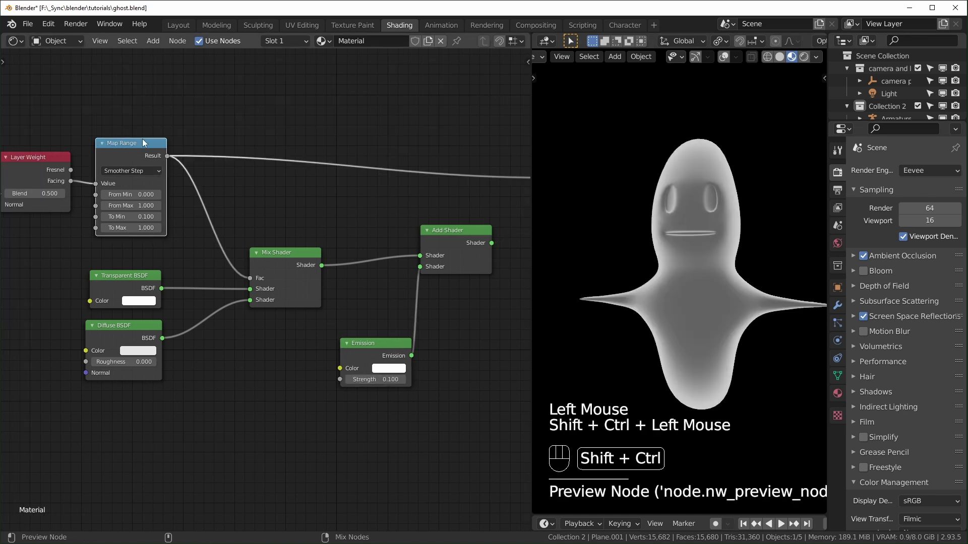
pyautogui.moveTo(167, 156)
pyautogui.mouseDown()
pyautogui.moveTo(425, 68)
pyautogui.moveTo(344, 353)
pyautogui.mouseUp()
pyautogui.moveTo(344, 353)
pyautogui.mouseDown()
pyautogui.moveTo(339, 369)
pyautogui.moveTo(351, 371)
pyautogui.moveTo(373, 336)
pyautogui.moveTo(361, 323)
pyautogui.mouseUp()
pyautogui.keyDown('ctrl'); pyautogui.keyDown('shift'); pyautogui.click(451, 245); pyautogui.keyUp('shift'); pyautogui.keyUp('ctrl')
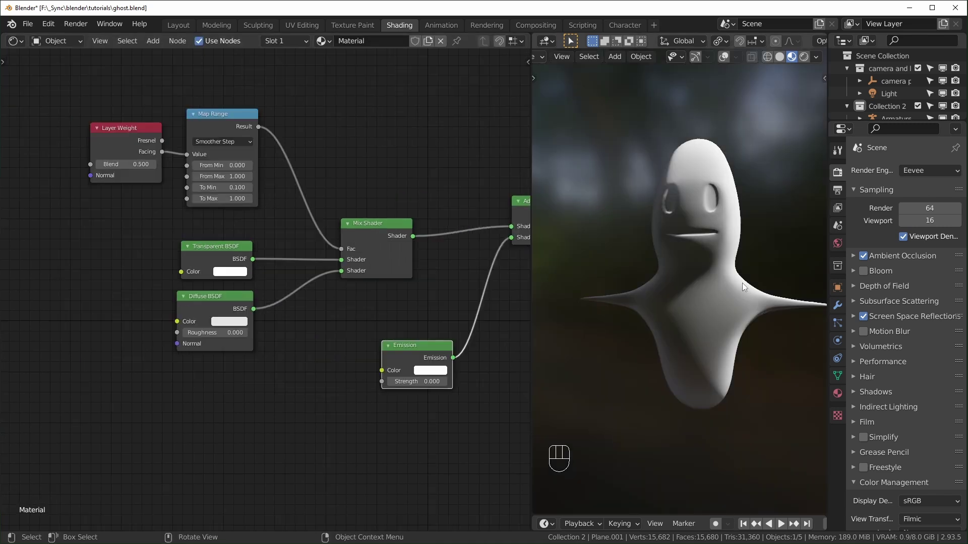
pyautogui.moveTo(742, 283); pyautogui.dragTo(682, 134, button='middle')
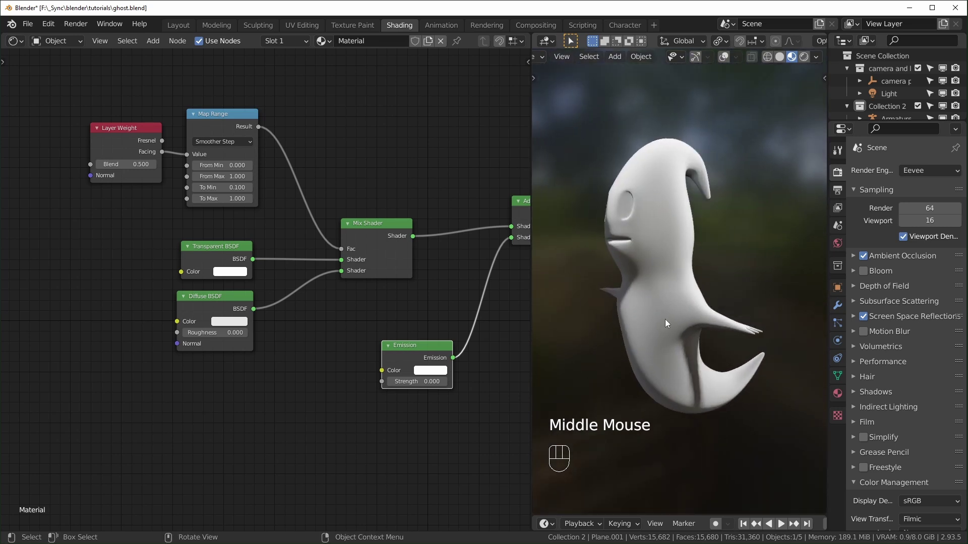
pyautogui.moveTo(663, 336); pyautogui.dragTo(738, 334, button='middle')
# - Add an Image Texture node before the Transparent and Diffuse shaders and assign it the existing image 256 palette.png
pyautogui.click(271, 423)
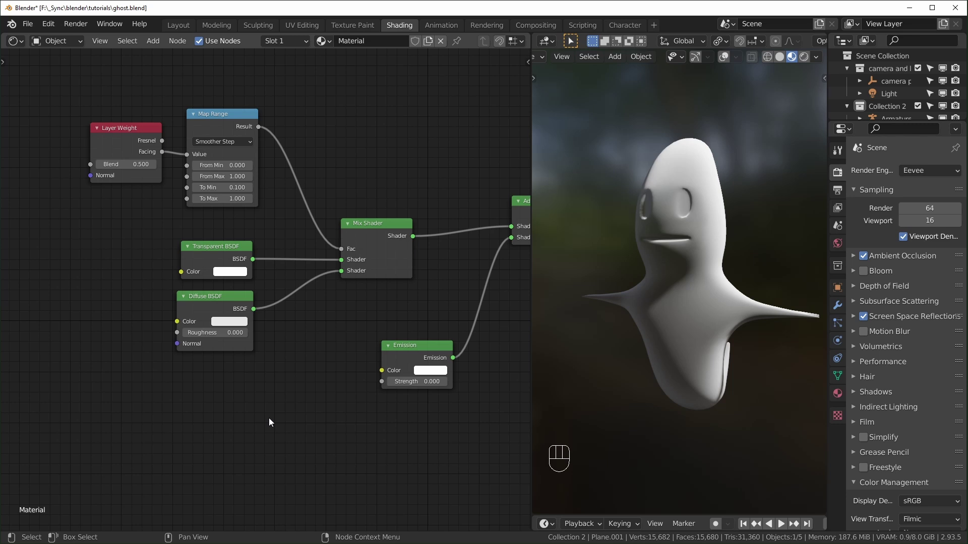
pyautogui.click(269, 419)
pyautogui.hotkey('shift', 'a')
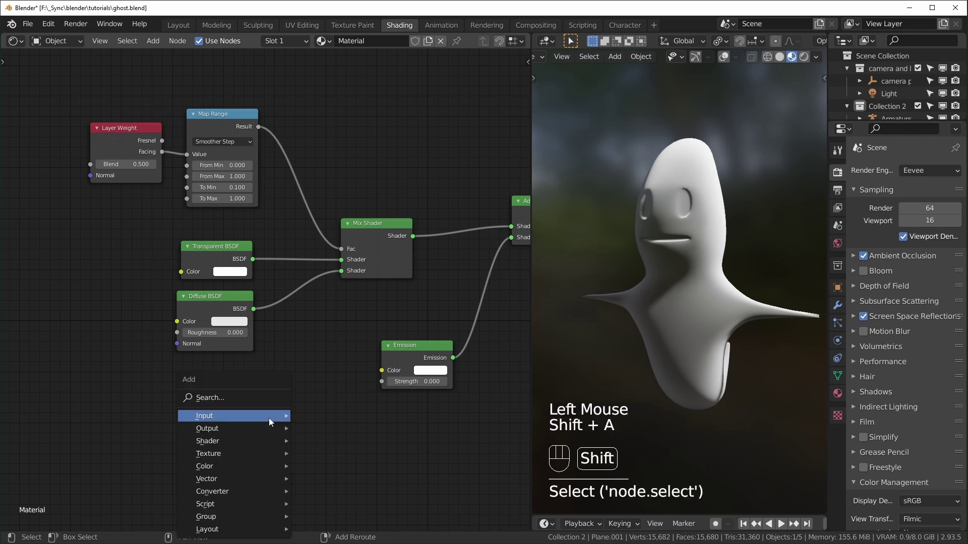
pyautogui.write('s')
pyautogui.write('image')
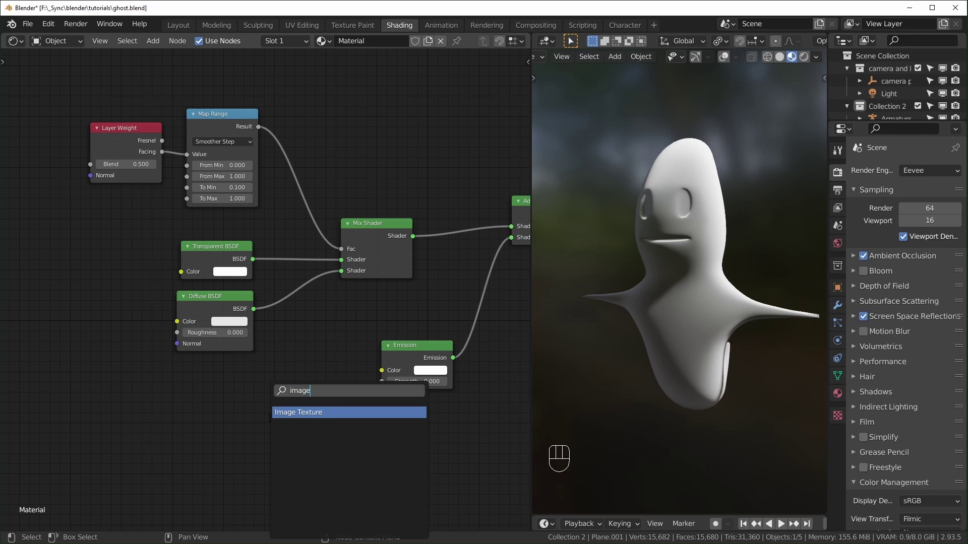
pyautogui.press('Return')
pyautogui.click(6, 240)
pyautogui.scroll(3, 5, 279)
pyautogui.moveTo(5, 279); pyautogui.dragTo(164, 275, button='middle')
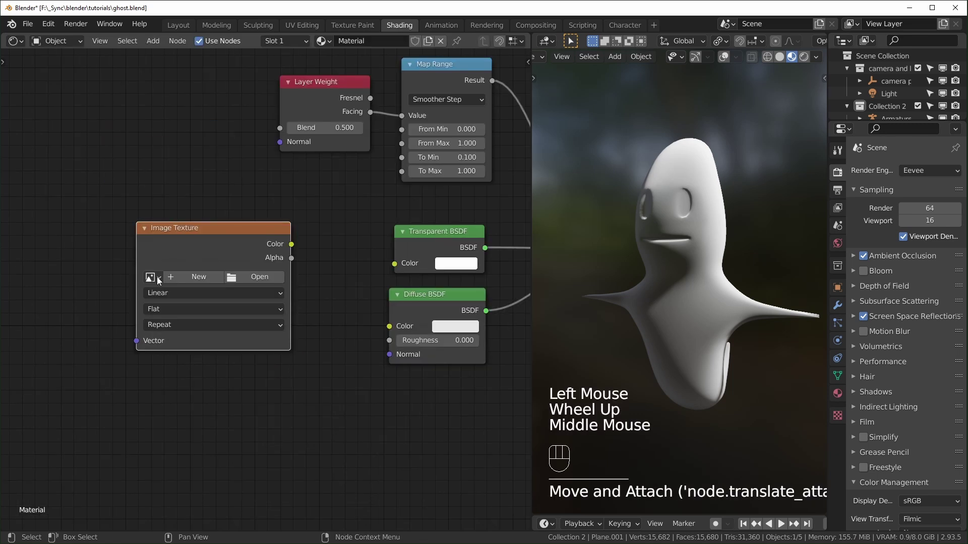
pyautogui.click(156, 277)
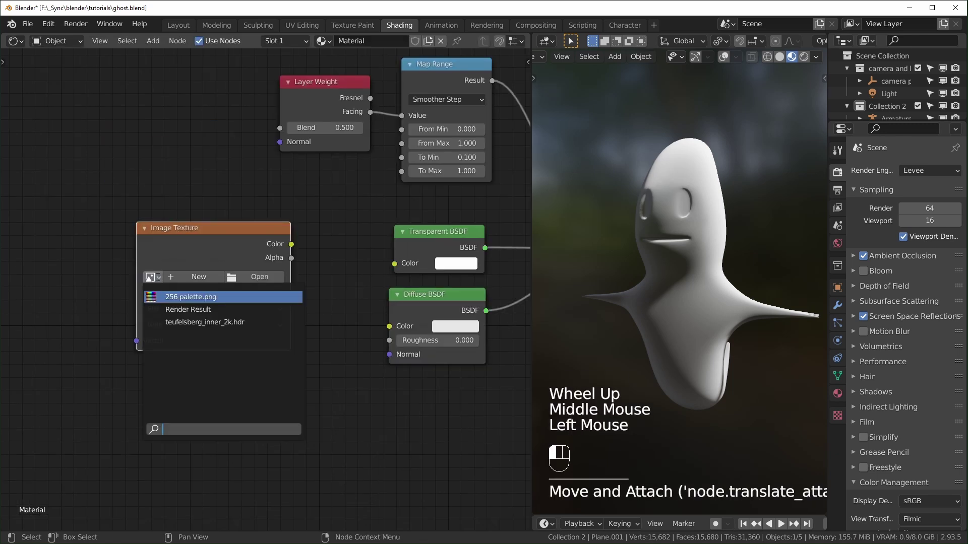
pyautogui.click(181, 297)
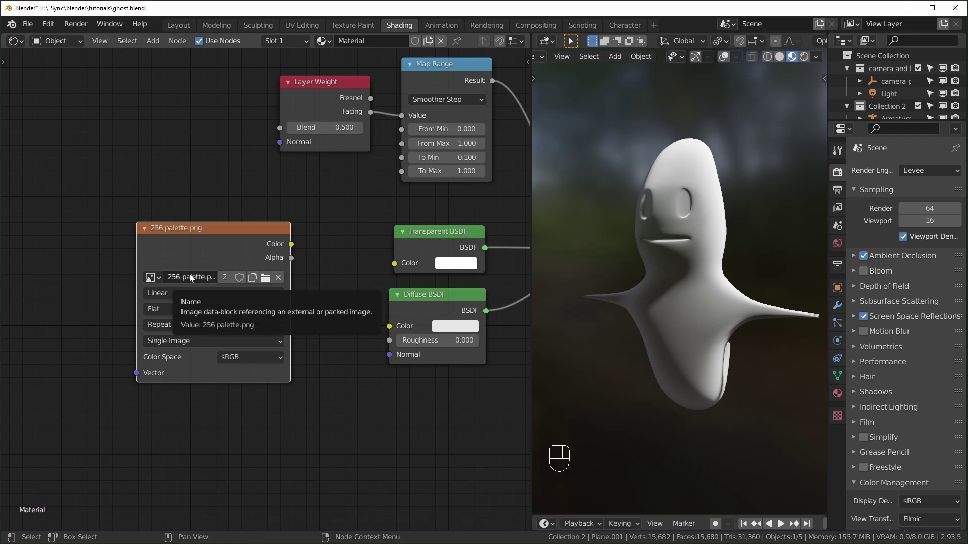
# - Turn on the viewport overlays and gizmos and select the ghost mesh
pyautogui.moveTo(191, 278); pyautogui.dragTo(155, 274, button='middle')
pyautogui.click(689, 162)
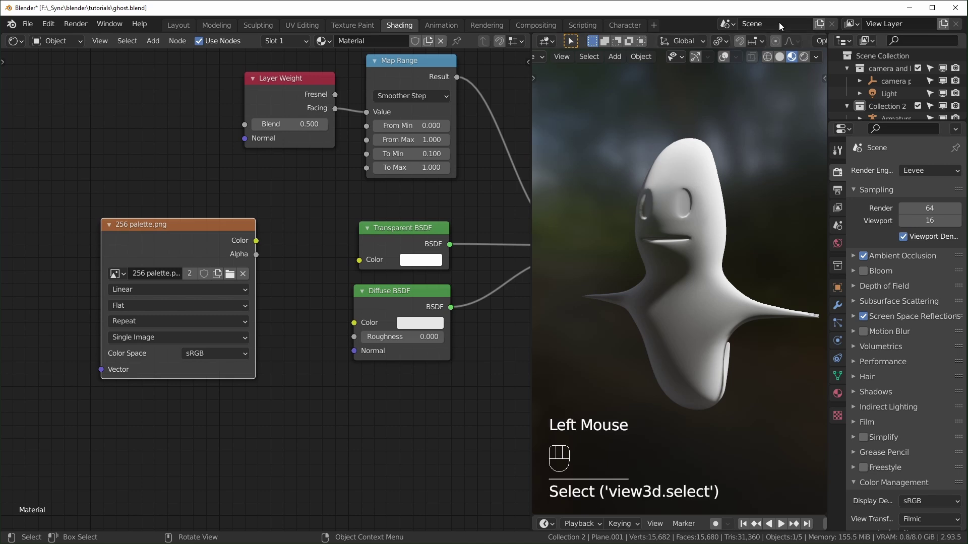
pyautogui.click(724, 56)
pyautogui.click(695, 57)
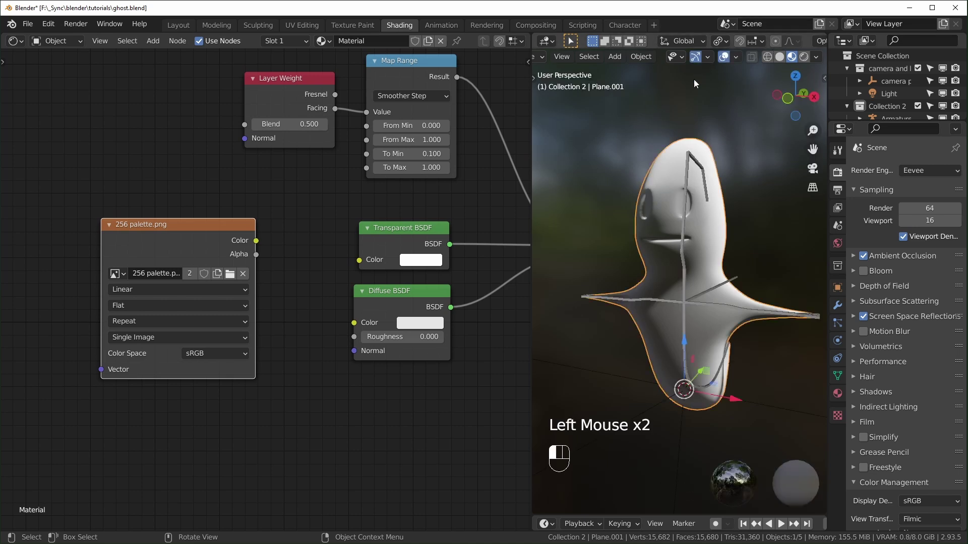
pyautogui.click(721, 210)
# - Unwrap the entire ghost mesh with Smart UV Project at a 66° angle limit and return to Object Mode
pyautogui.press('Tab')
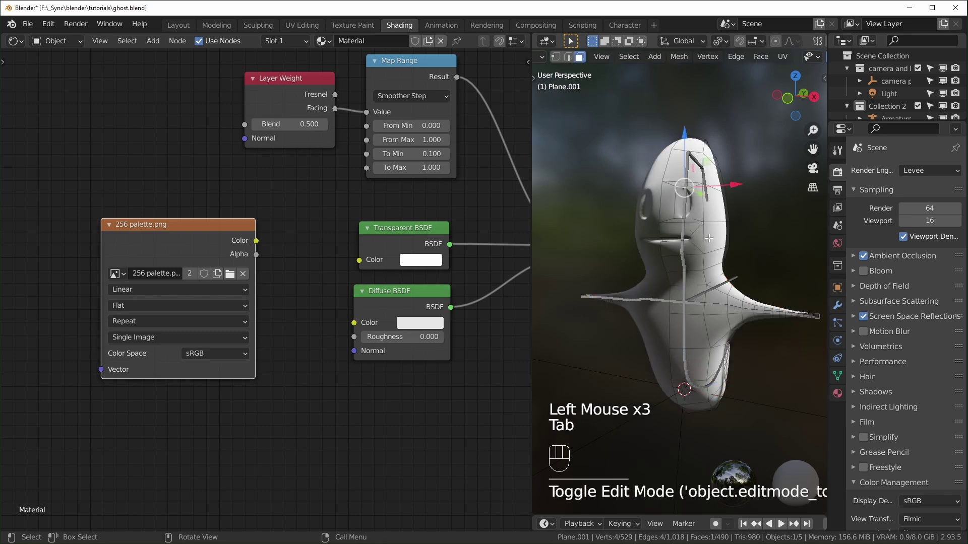
pyautogui.press('a')
pyautogui.press('u')
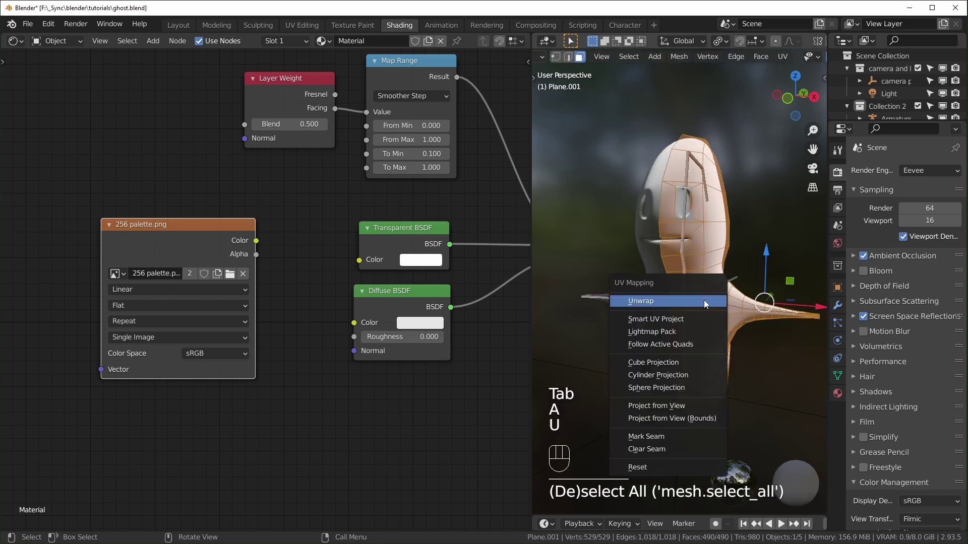
pyautogui.click(667, 321)
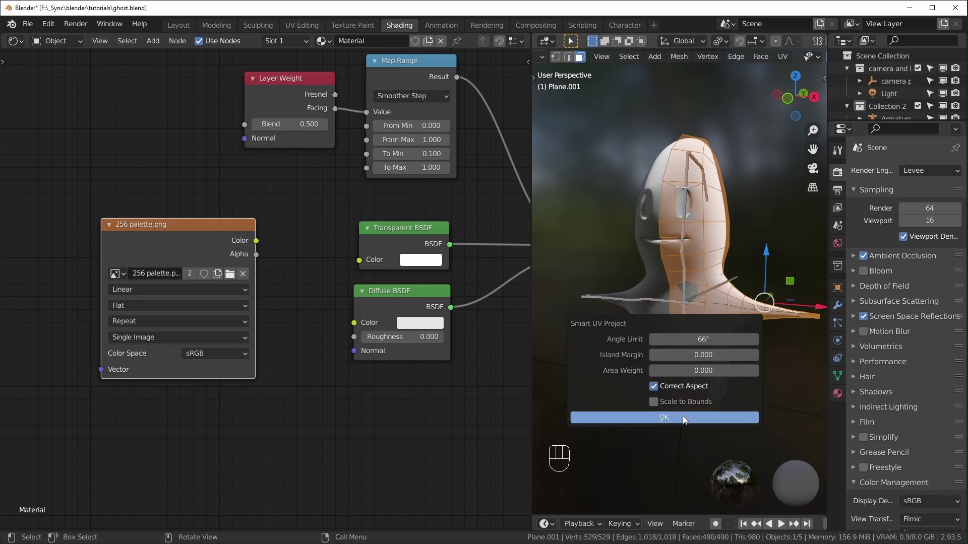
pyautogui.click(683, 416)
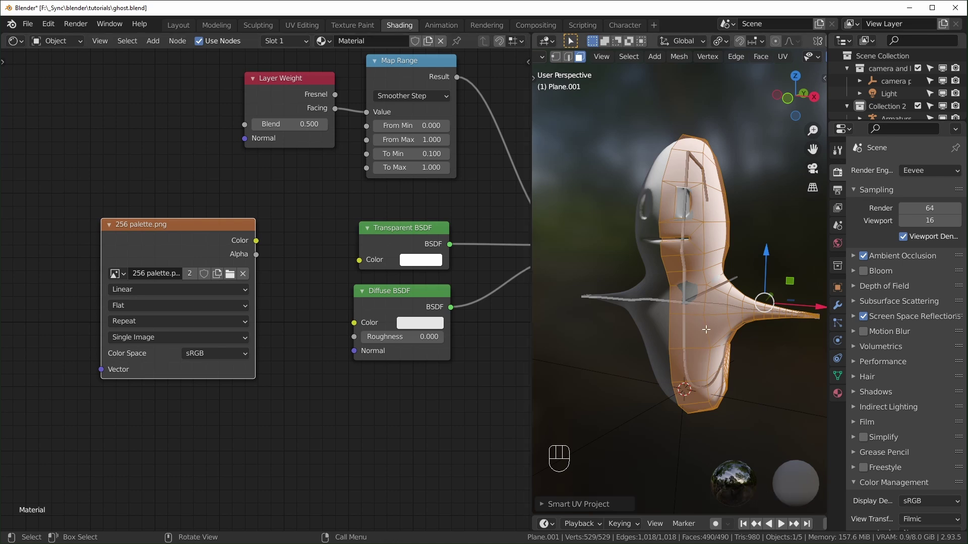
pyautogui.press('Tab')
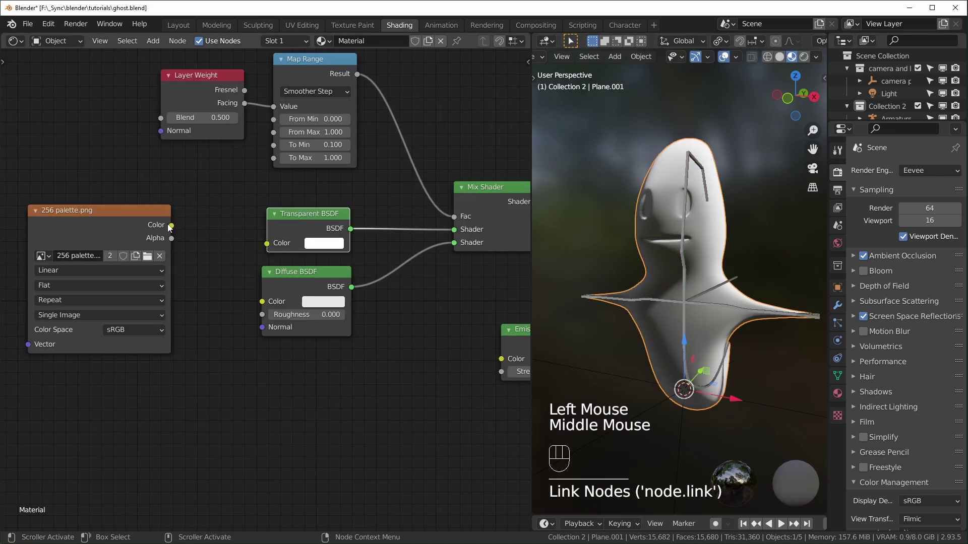
# - Link the palette texture's Color to the Diffuse BSDF colour and set its interpolation to Closest
pyautogui.moveTo(171, 226)
pyautogui.mouseDown()
pyautogui.moveTo(196, 189)
pyautogui.moveTo(262, 302)
pyautogui.mouseUp()
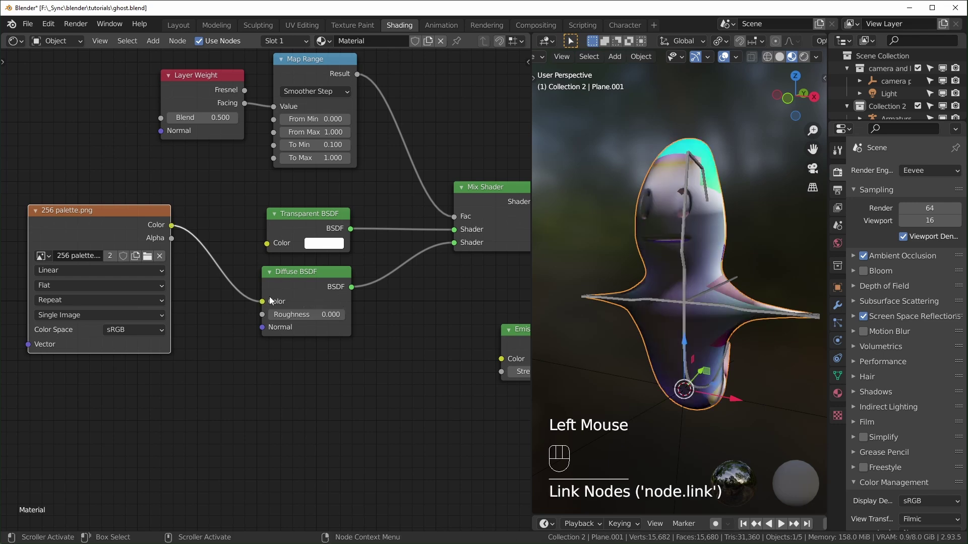
pyautogui.moveTo(649, 346)
pyautogui.mouseDown(button='middle')
pyautogui.moveTo(631, 295)
pyautogui.moveTo(825, 296)
pyautogui.moveTo(634, 298)
pyautogui.moveTo(651, 206)
pyautogui.mouseUp(button='middle')
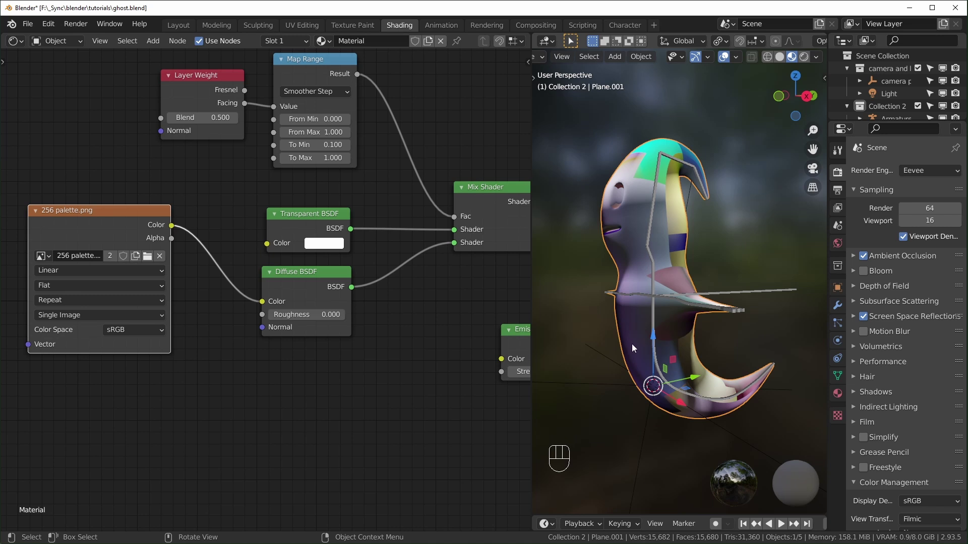
pyautogui.moveTo(36, 285); pyautogui.dragTo(86, 284, button='middle')
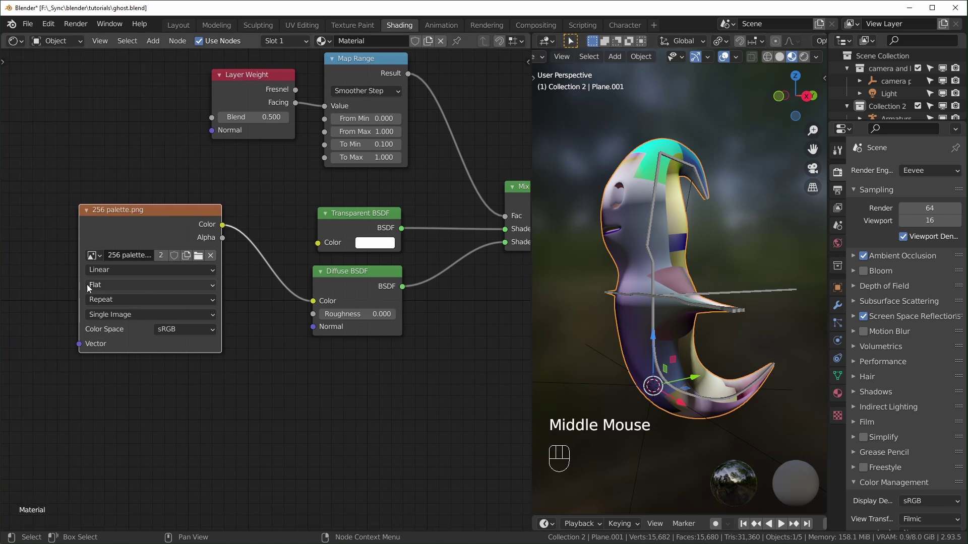
pyautogui.click(125, 270)
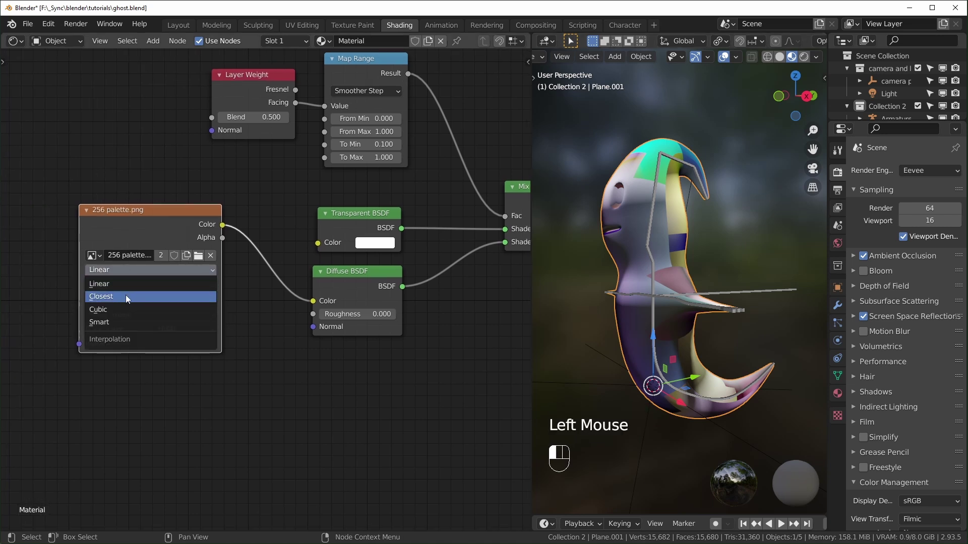
pyautogui.click(125, 296)
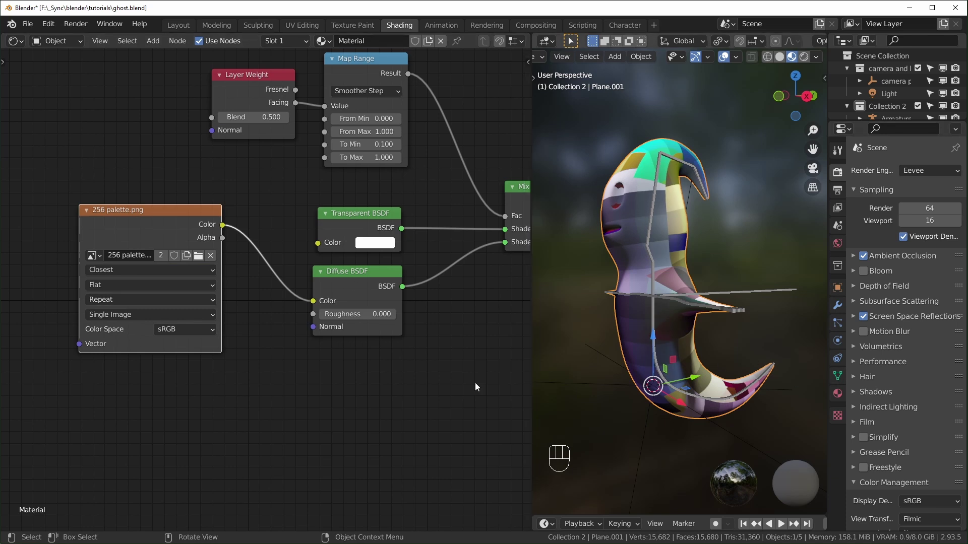
# - Link the palette texture's Color to the Emission node's colour and set the emission strength to 0.05
pyautogui.moveTo(363, 308); pyautogui.dragTo(262, 287, button='middle')
pyautogui.scroll(-2, 262, 287)
pyautogui.moveTo(262, 287); pyautogui.dragTo(220, 280, button='middle')
pyautogui.moveTo(110, 216); pyautogui.dragTo(372, 320)
pyautogui.scroll(1, 408, 334)
pyautogui.moveTo(407, 335); pyautogui.dragTo(459, 339, button='middle')
pyautogui.click(459, 339)
pyautogui.write('.05')
pyautogui.press('Return')
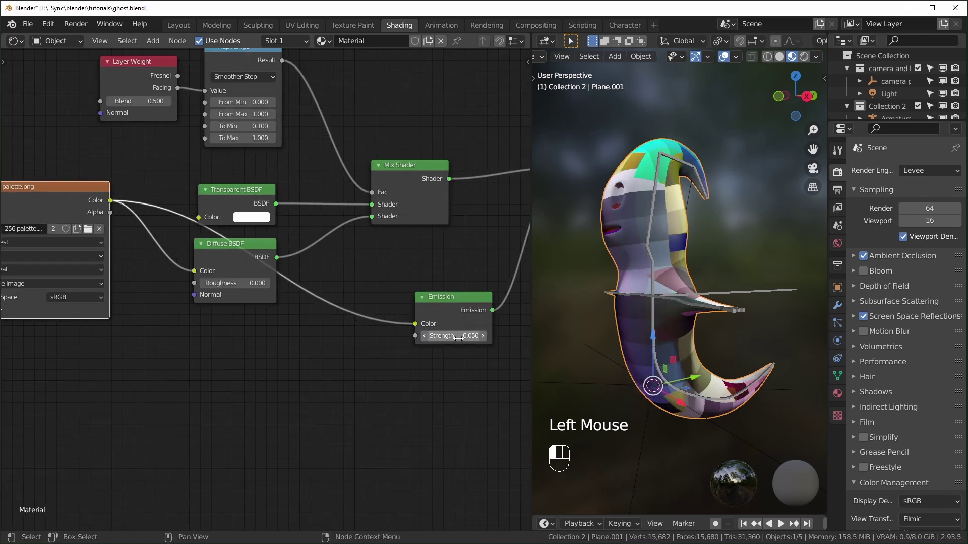
pyautogui.moveTo(641, 162); pyautogui.dragTo(718, 277, button='middle')
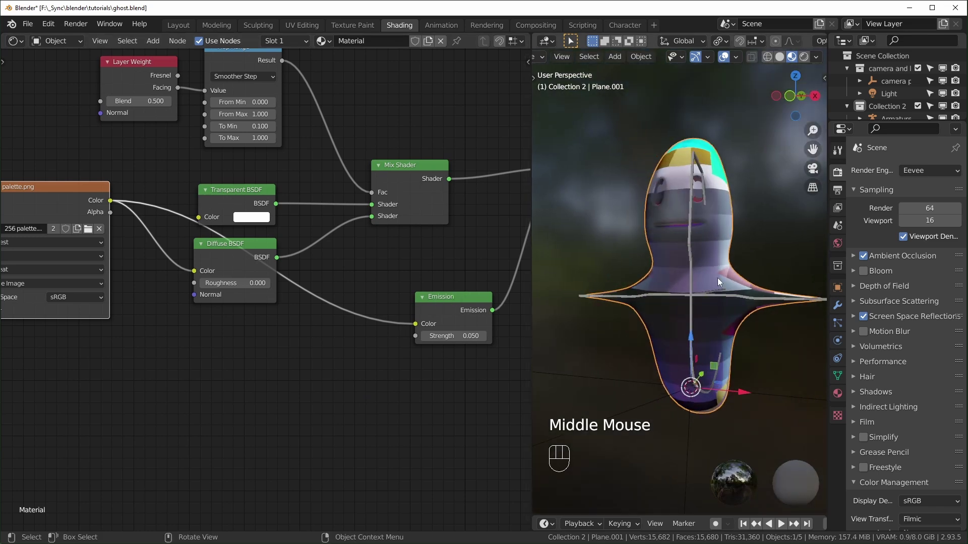
# - Switch to the UV Editing workspace and show the ghost in material preview beside its UV layout on the palette
pyautogui.click(311, 26)
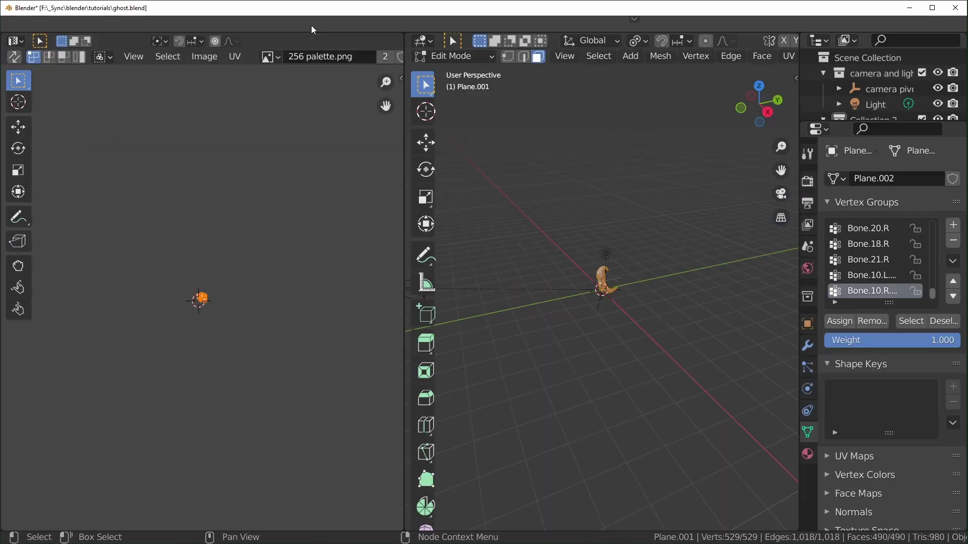
pyautogui.keyDown('shift'); pyautogui.moveTo(684, 251); pyautogui.dragTo(662, 318, button='middle'); pyautogui.keyUp('shift')
pyautogui.scroll(-5, 683, 61)
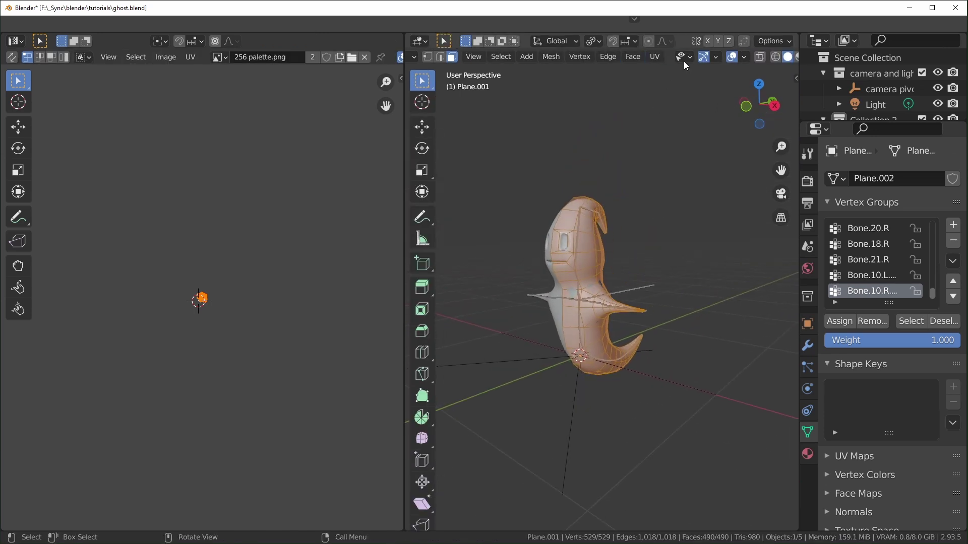
pyautogui.click(763, 57)
pyautogui.scroll(3, 653, 259)
pyautogui.moveTo(595, 267)
pyautogui.mouseDown(button='middle')
pyautogui.moveTo(673, 273)
pyautogui.moveTo(659, 261)
pyautogui.moveTo(643, 269)
pyautogui.mouseUp(button='middle')
pyautogui.scroll(14, 206, 348)
pyautogui.scroll(3, 206, 348)
pyautogui.moveTo(216, 350); pyautogui.dragTo(220, 320, button='middle')
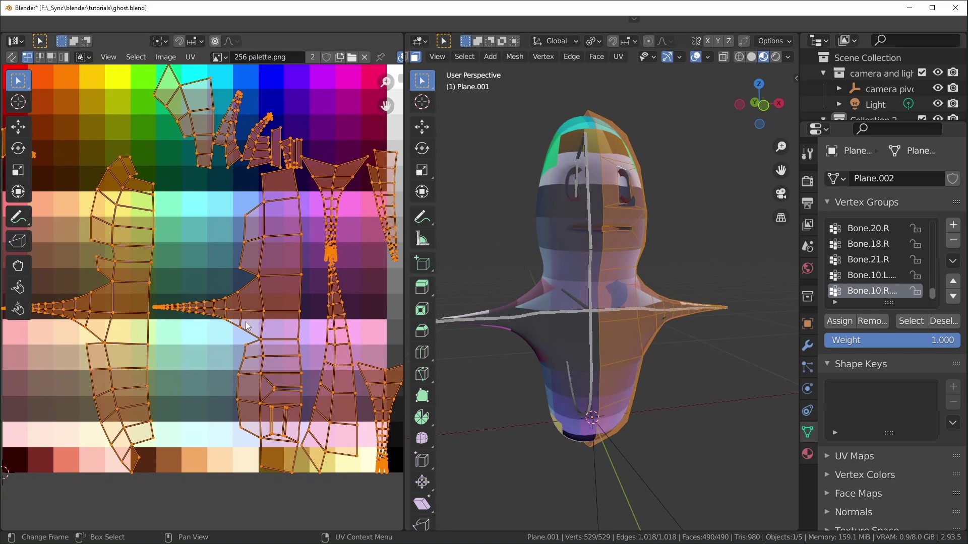
pyautogui.scroll(-2, 220, 320)
pyautogui.moveTo(138, 334); pyautogui.dragTo(133, 336, button='middle')
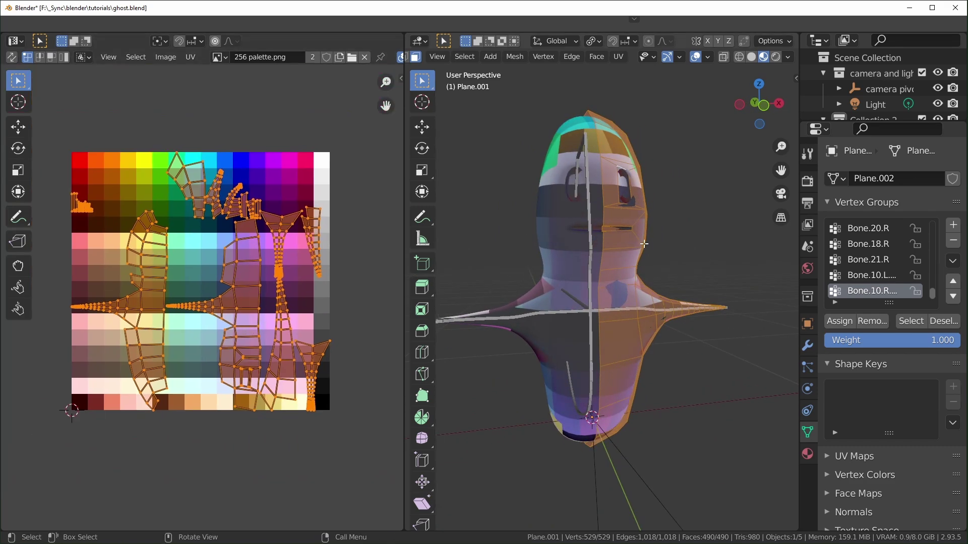
# - Select the whole mesh, scale all its UVs to 0, and move the collapsed point onto a pale cyan palette swatch
pyautogui.moveTo(641, 248); pyautogui.dragTo(635, 246, button='middle')
pyautogui.click(601, 187)
pyautogui.click(627, 189)
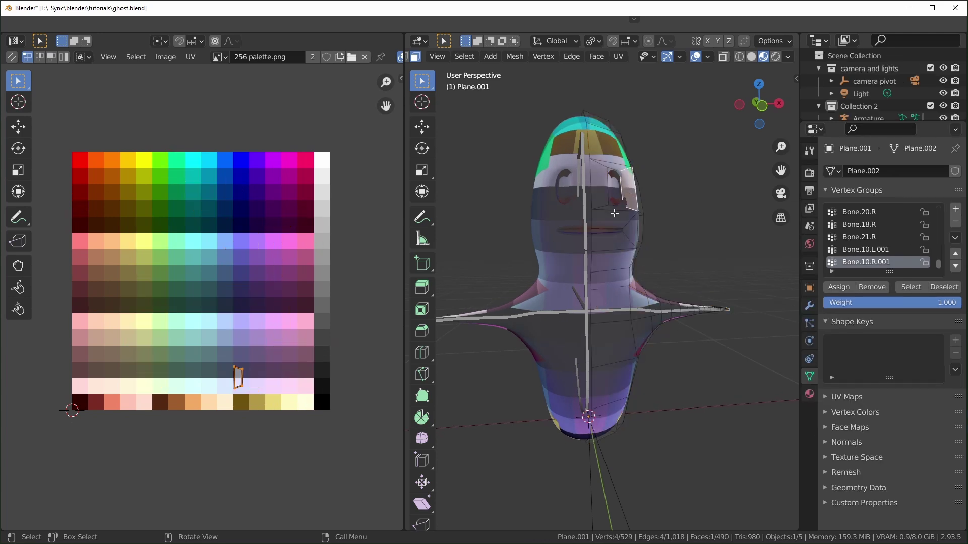
pyautogui.click(606, 221)
pyautogui.press('a')
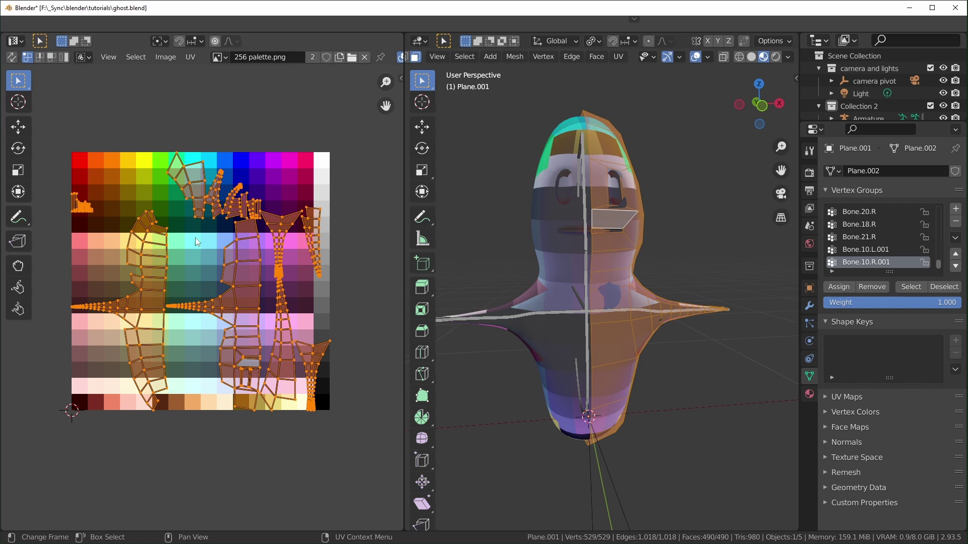
pyautogui.press('s')
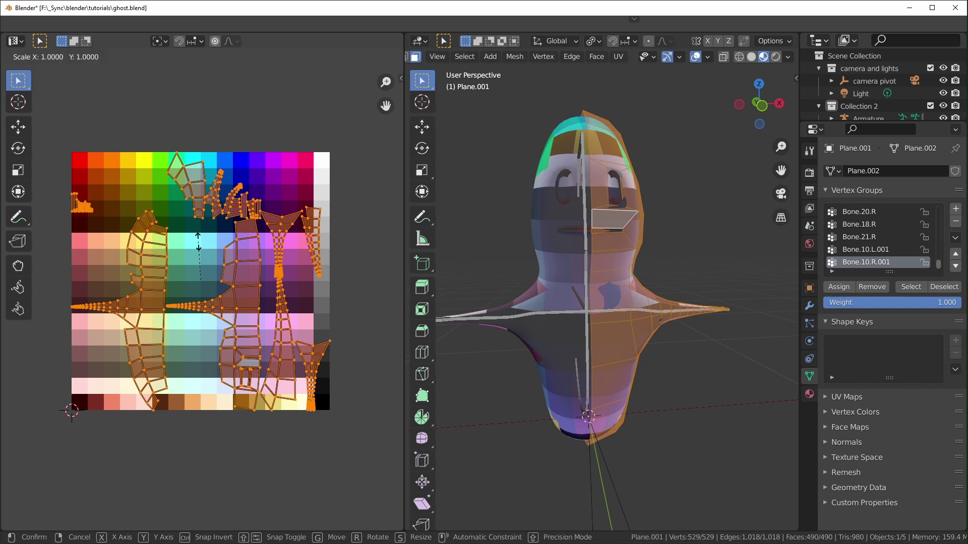
pyautogui.press('0')
pyautogui.press('Return')
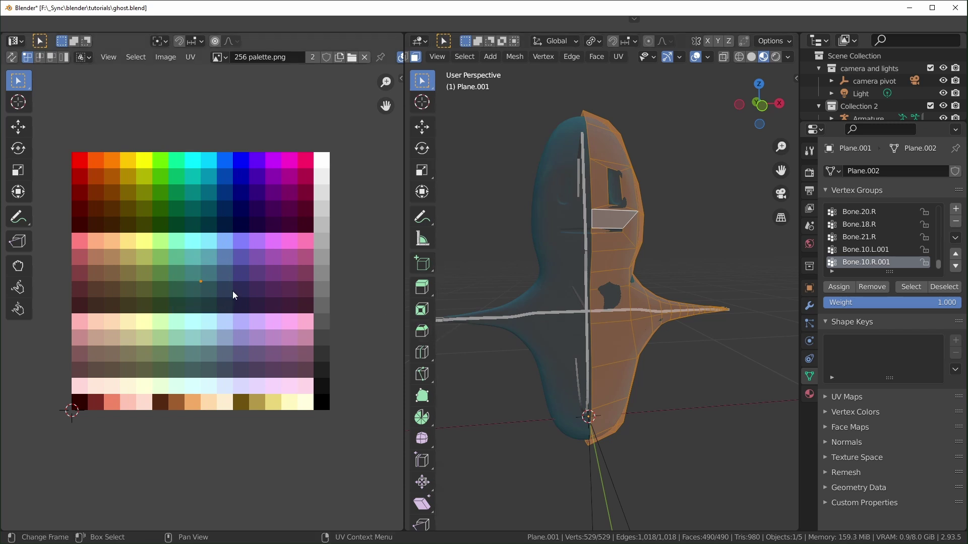
pyautogui.press('g')
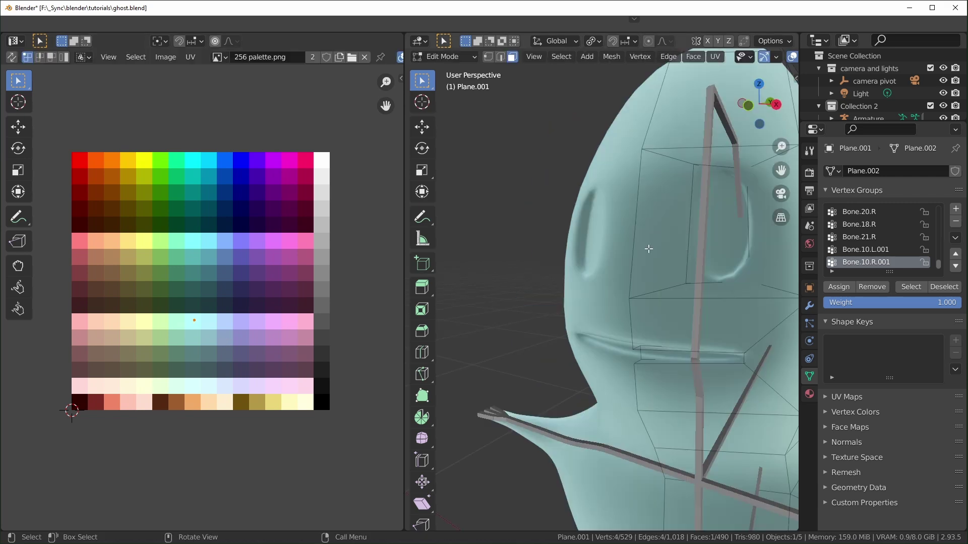
# - With X-ray on, select the inner eye and mouth faces, grow the selection, and move their UVs onto a dark teal swatch
pyautogui.moveTo(648, 248)
pyautogui.mouseDown(button='middle')
pyautogui.moveTo(704, 257)
pyautogui.moveTo(640, 261)
pyautogui.mouseUp(button='middle')
pyautogui.hotkey('alt', 'z')
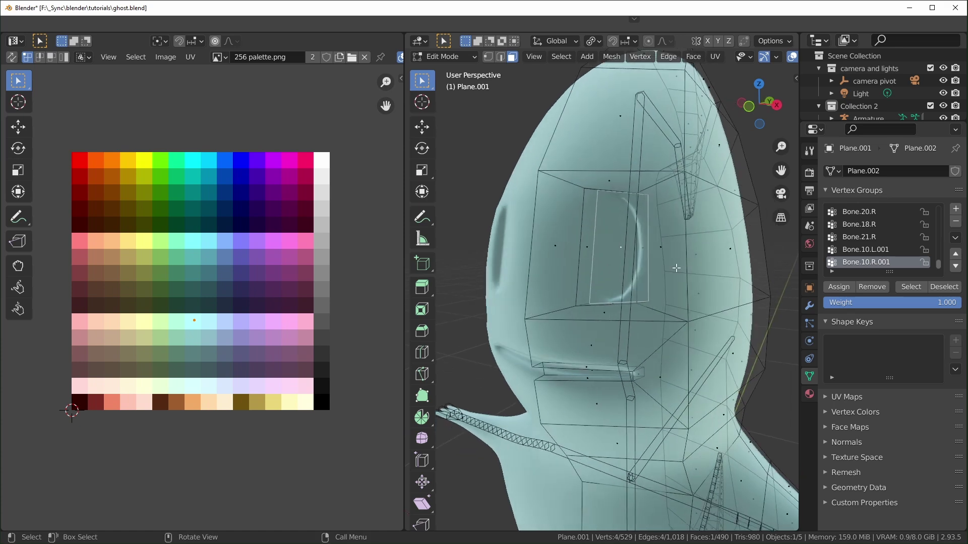
pyautogui.moveTo(581, 244); pyautogui.dragTo(676, 328, button='middle')
pyautogui.keyDown('shift'); pyautogui.click(665, 311); pyautogui.keyUp('shift')
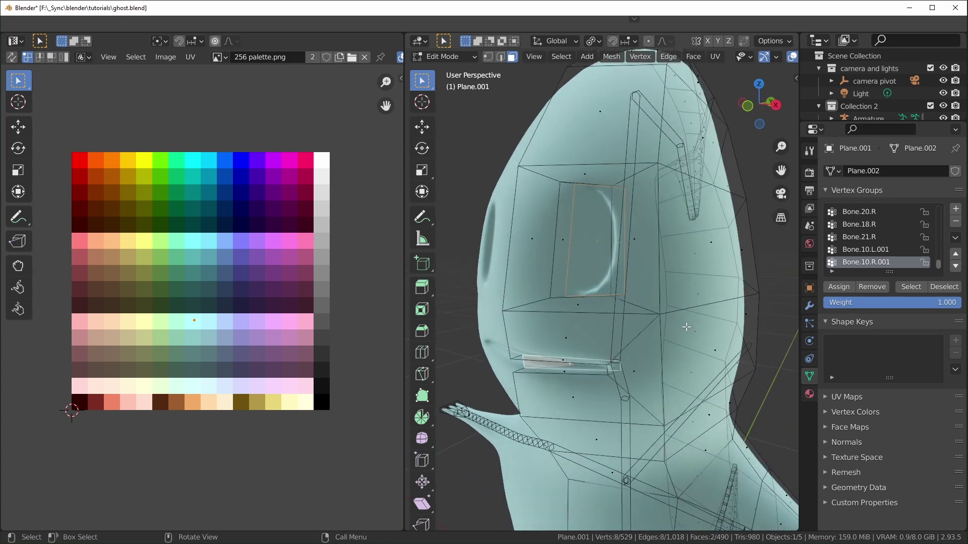
pyautogui.press('ctrl+KP_Add')
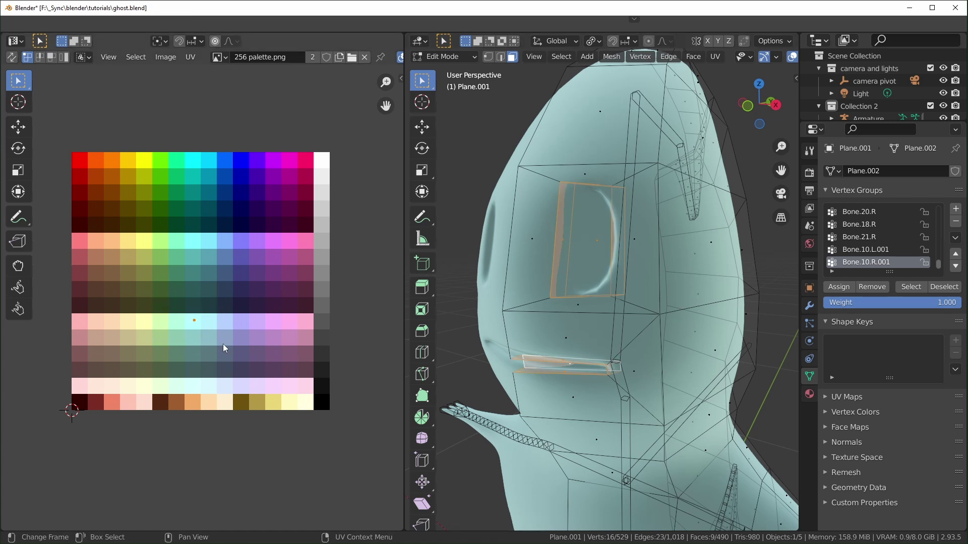
pyautogui.press('g')
pyautogui.rightClick(212, 334)
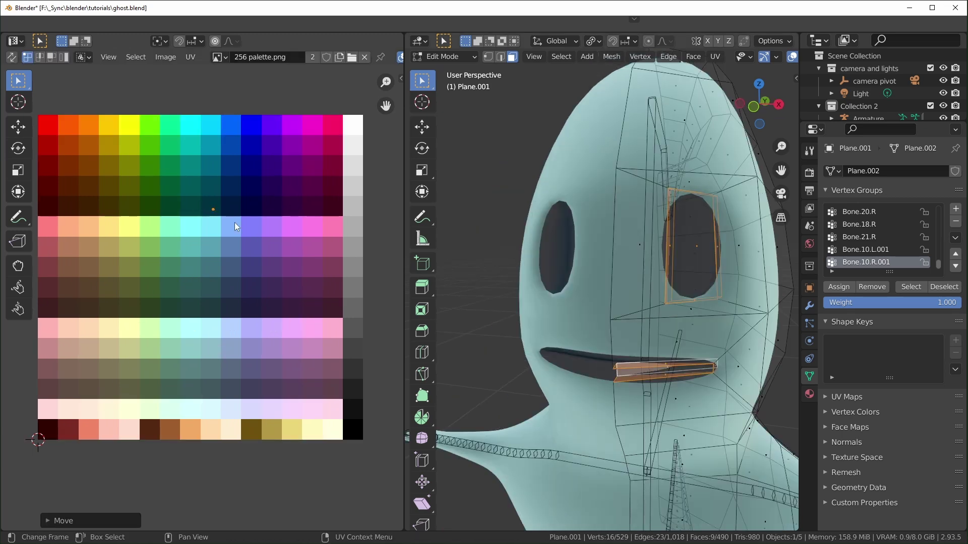
pyautogui.moveTo(655, 319); pyautogui.dragTo(684, 331, button='middle')
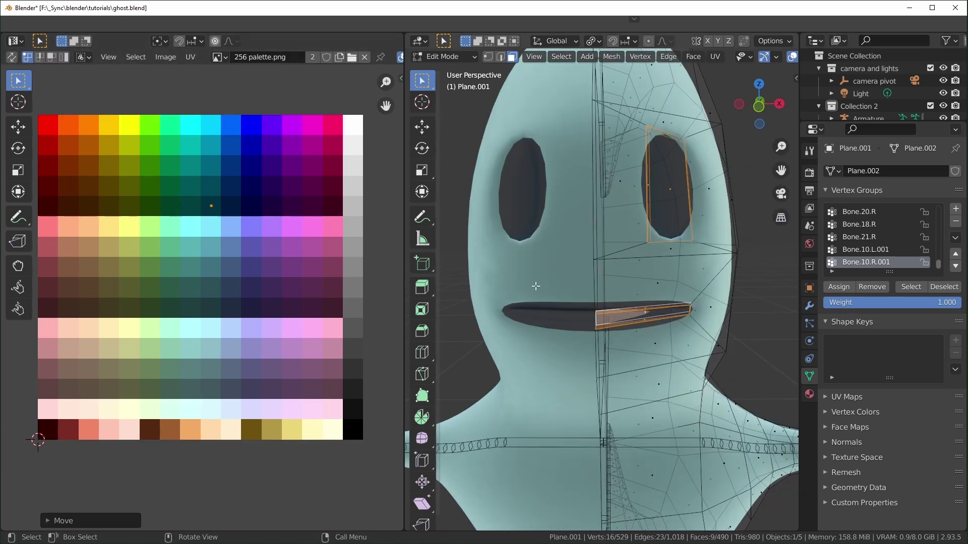
# - Select the edge loops around the eye and mouth openings and set their Mean Crease to 0.5
pyautogui.moveTo(644, 332); pyautogui.dragTo(626, 323, button='middle')
pyautogui.moveTo(664, 192); pyautogui.dragTo(604, 172, button='middle')
pyautogui.press('2')
pyautogui.keyDown('alt'); pyautogui.click(719, 202); pyautogui.keyUp('alt')
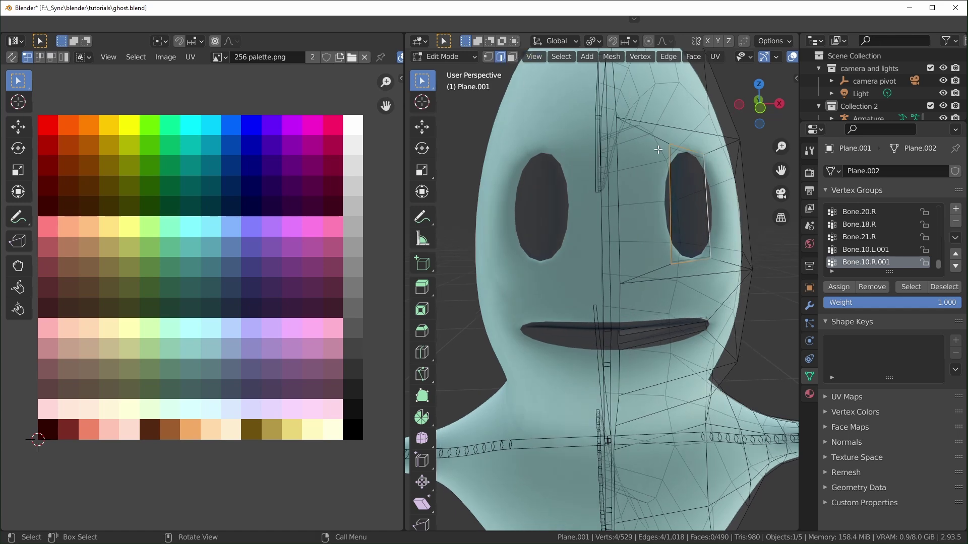
pyautogui.moveTo(581, 107); pyautogui.dragTo(629, 209, button='middle')
pyautogui.moveTo(619, 247)
pyautogui.mouseDown(button='middle')
pyautogui.moveTo(628, 298)
pyautogui.moveTo(633, 263)
pyautogui.moveTo(622, 236)
pyautogui.mouseUp(button='middle')
pyautogui.keyDown('alt'); pyautogui.keyDown('shift'); pyautogui.click(606, 172); pyautogui.keyUp('shift'); pyautogui.keyUp('alt')
pyautogui.moveTo(606, 172); pyautogui.dragTo(648, 231, button='middle')
pyautogui.press('n')
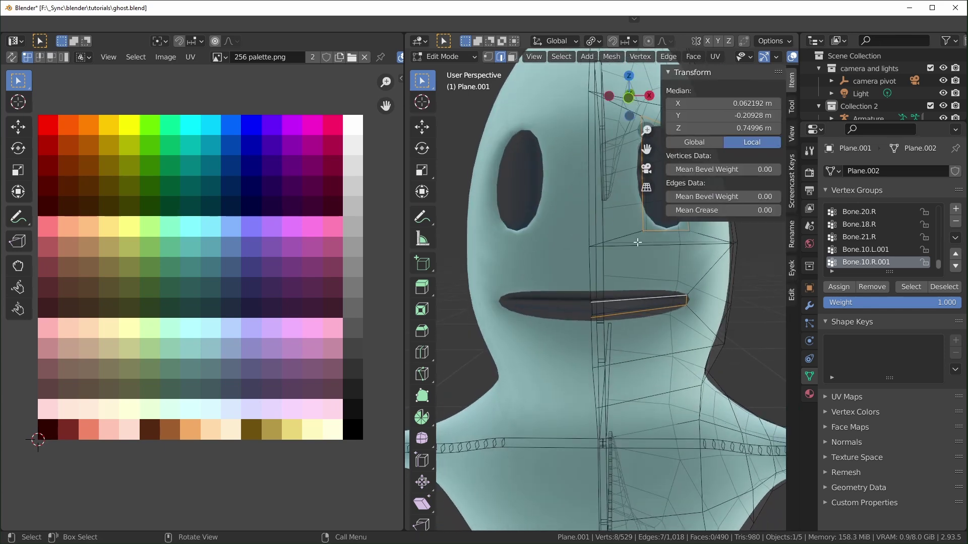
pyautogui.moveTo(717, 212)
pyautogui.mouseDown()
pyautogui.moveTo(958, 212)
pyautogui.moveTo(717, 212)
pyautogui.mouseUp()
pyautogui.moveTo(746, 212); pyautogui.dragTo(771, 212)
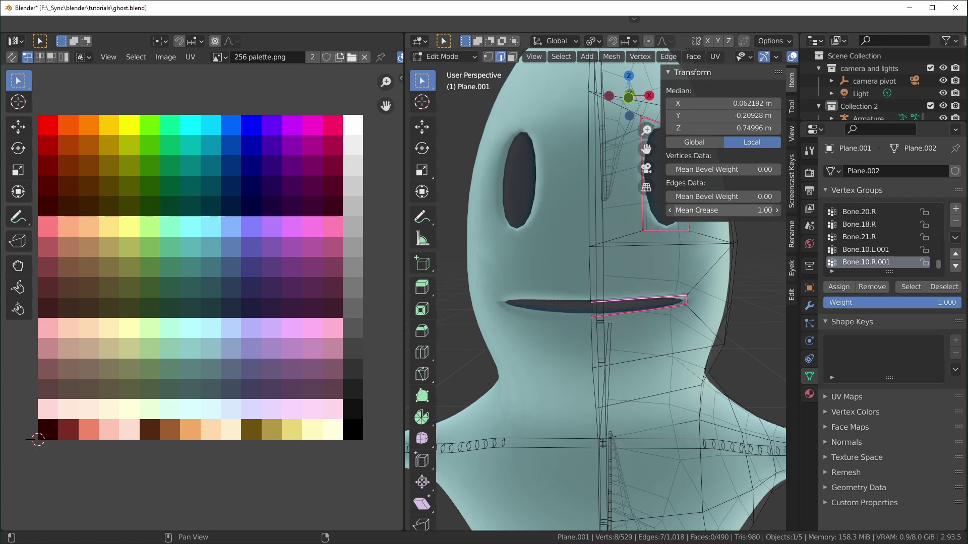
pyautogui.click(745, 213)
pyautogui.write('.5')
pyautogui.press('Return')
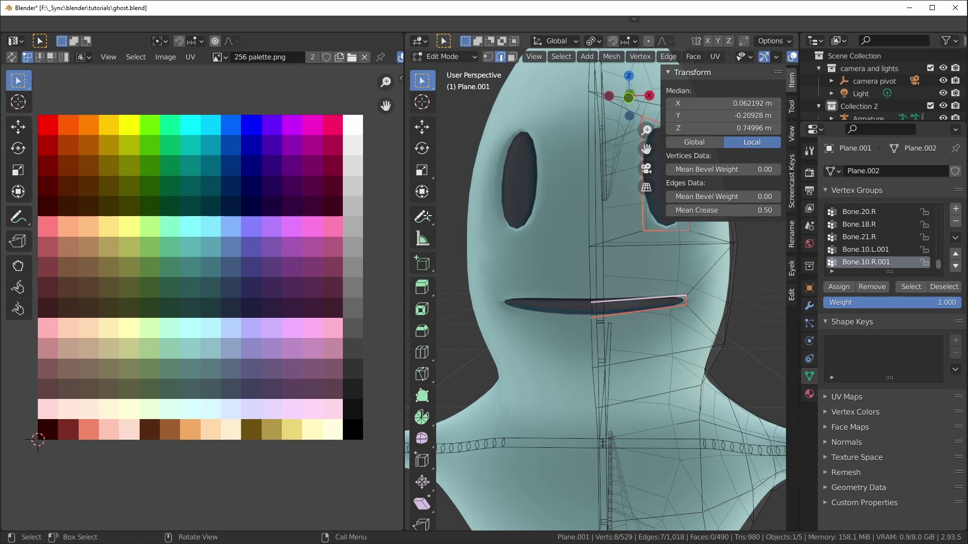
# - Return to Object Mode and inspect the ghost's transparency in the rendered preview from front and back
pyautogui.scroll(-5, 736, 333)
pyautogui.press('Tab')
pyautogui.scroll(2, 726, 331)
pyautogui.moveTo(676, 326); pyautogui.dragTo(758, 342, button='middle')
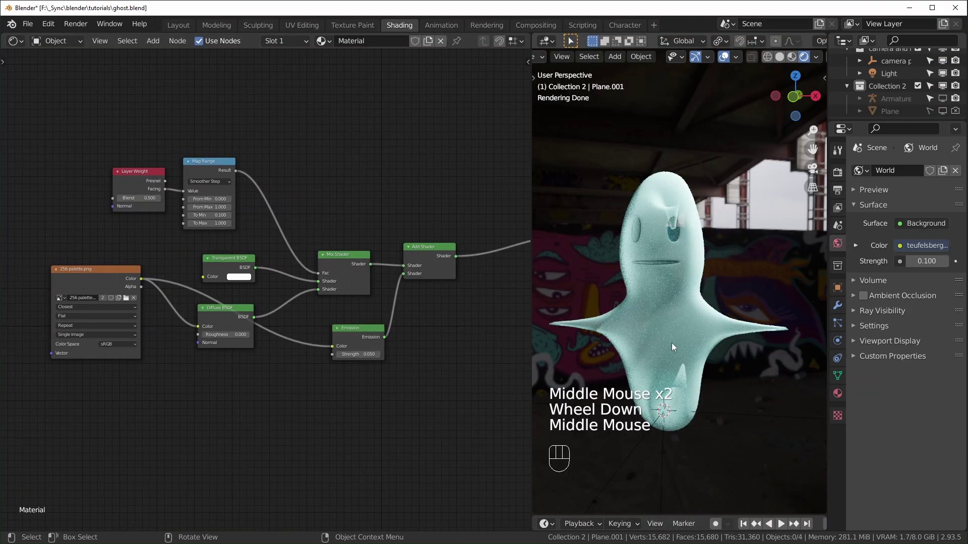
pyautogui.moveTo(671, 343)
pyautogui.mouseDown(button='middle')
pyautogui.moveTo(741, 333)
pyautogui.moveTo(680, 340)
pyautogui.mouseUp(button='middle')
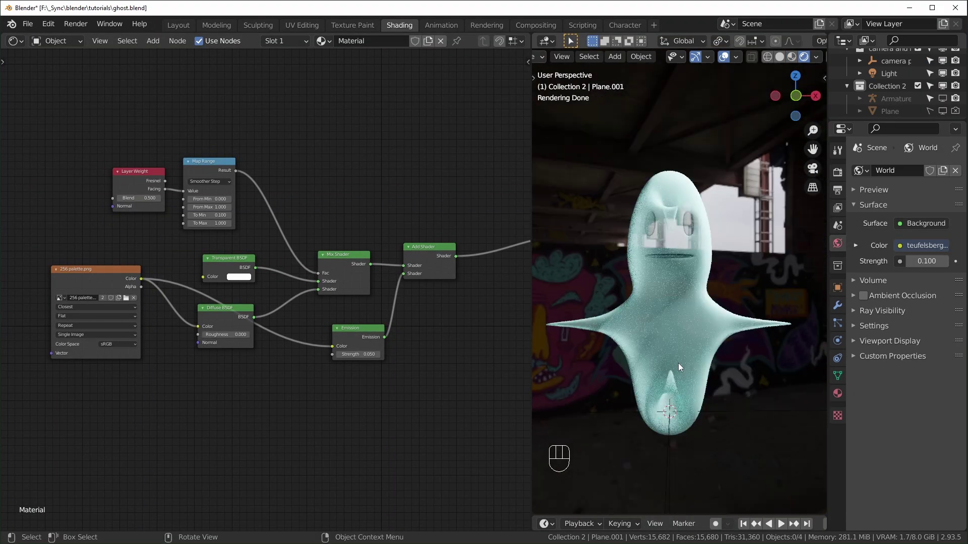
pyautogui.moveTo(745, 284); pyautogui.dragTo(811, 285, button='middle')
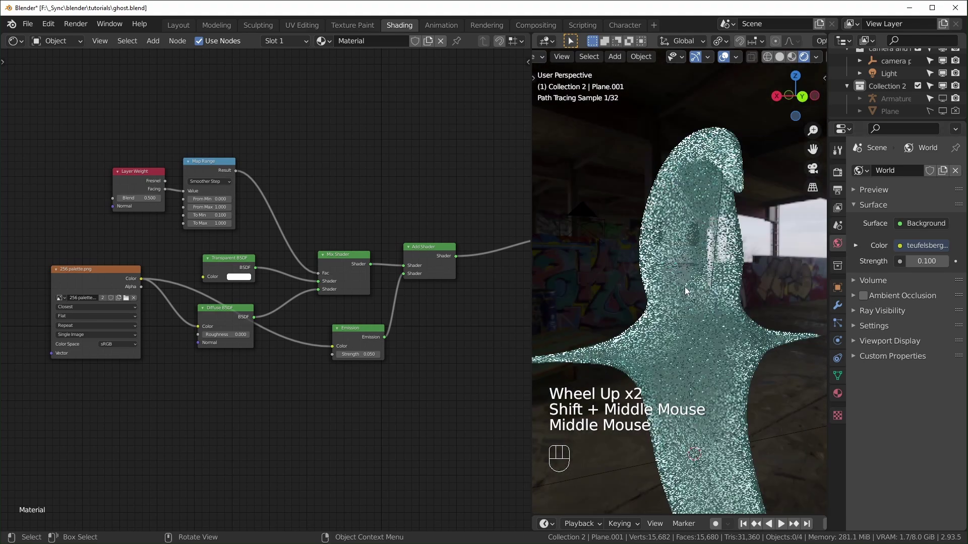
pyautogui.scroll(-2, 685, 273)
pyautogui.moveTo(686, 277); pyautogui.dragTo(705, 337, button='middle')
pyautogui.scroll(1, 695, 329)
pyautogui.scroll(-1, 705, 333)
# - Duplicate the Mix Shader between Add Shader and Material Output and link the Transparent BSDF to its second shader input
pyautogui.moveTo(413, 235); pyautogui.dragTo(297, 230, button='middle')
pyautogui.scroll(1, 301, 235)
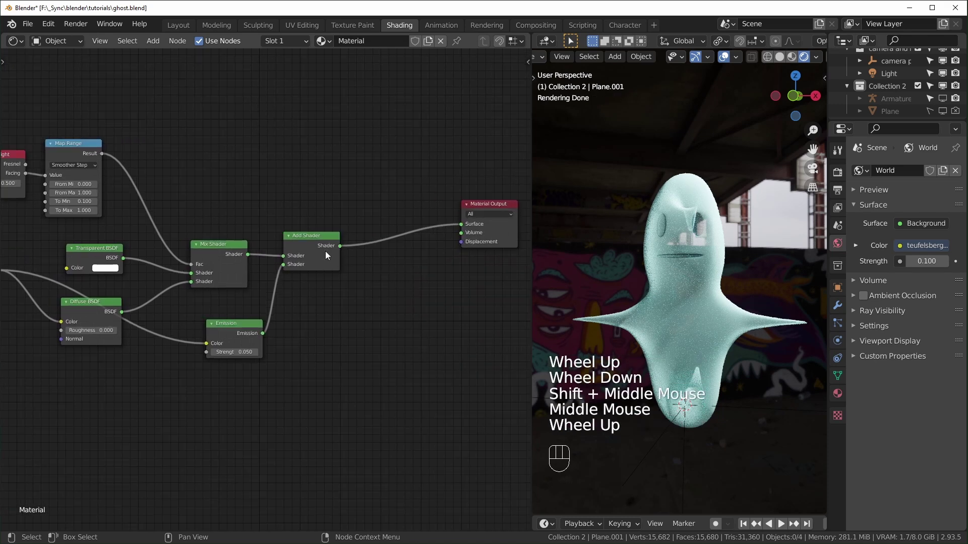
pyautogui.click(222, 247)
pyautogui.hotkey('shift', 'd')
pyautogui.click(400, 215)
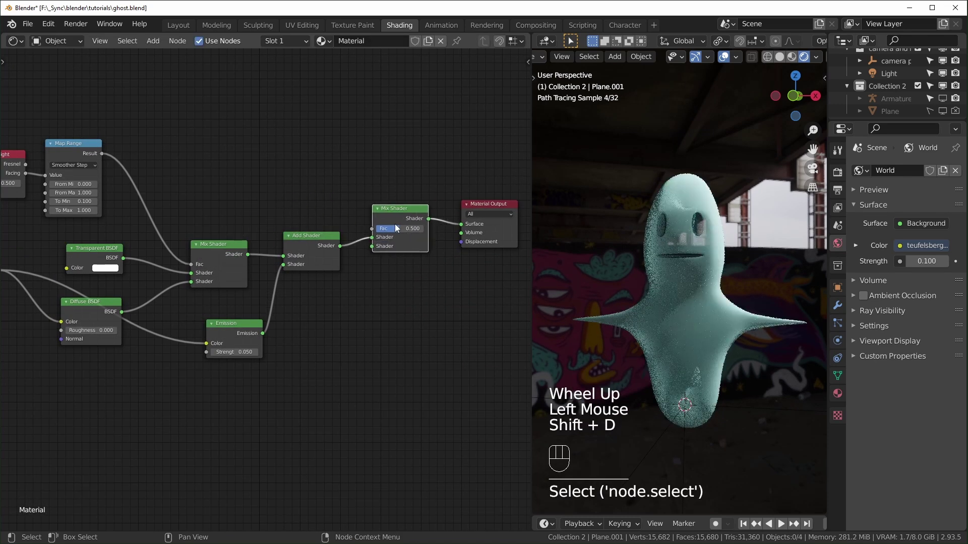
pyautogui.moveTo(125, 258); pyautogui.dragTo(374, 247)
# - Add a Light Path node, link its Transparent Depth to the new Mix Shader's Fac, and check the ghost's render
pyautogui.click(317, 180)
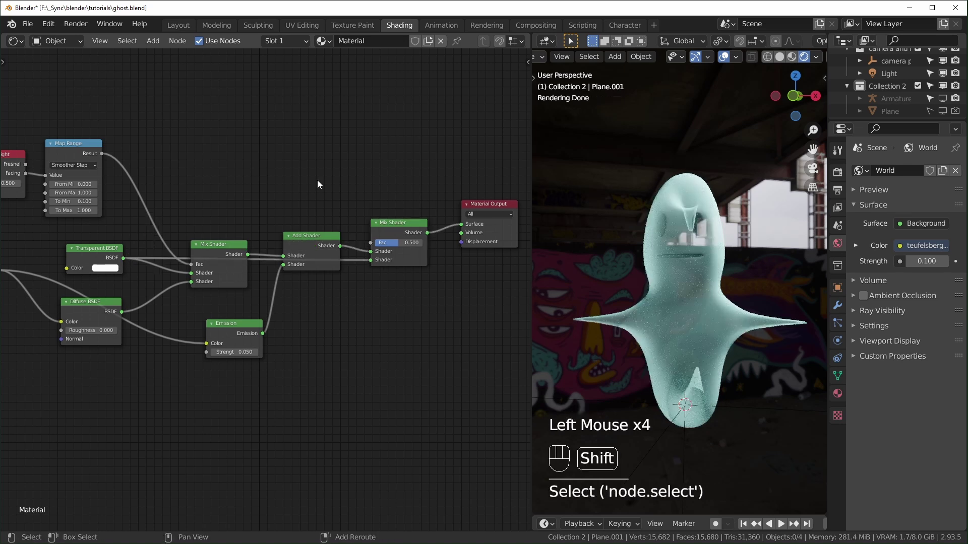
pyautogui.hotkey('shift', 'a')
pyautogui.click(318, 180)
pyautogui.write('light')
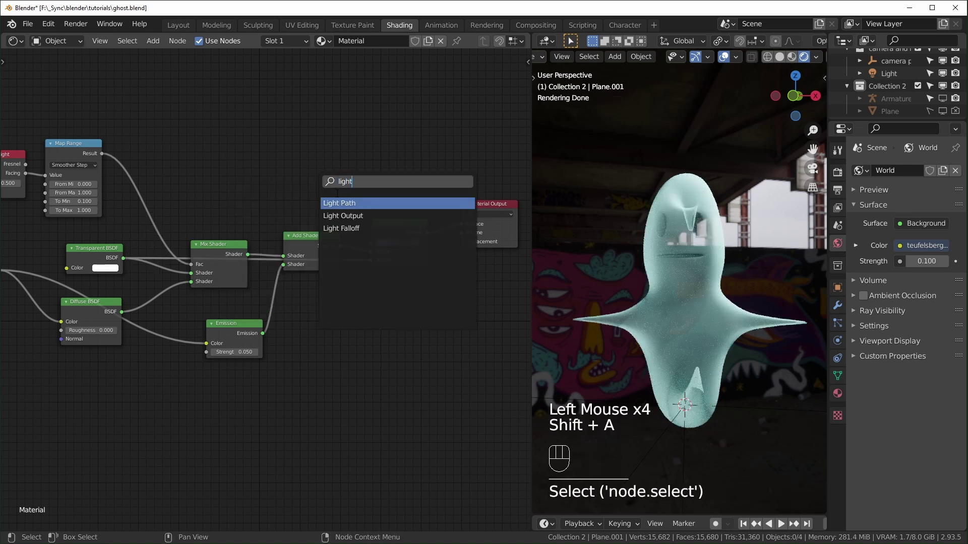
pyautogui.press('Return')
pyautogui.click(305, 99)
pyautogui.scroll(1, 315, 144)
pyautogui.moveTo(315, 144); pyautogui.dragTo(314, 147, button='middle')
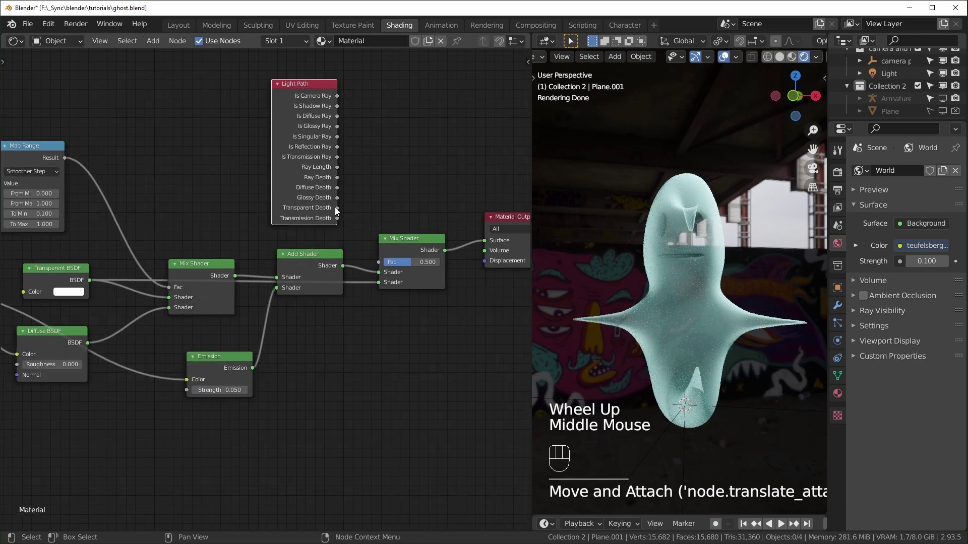
pyautogui.moveTo(337, 208); pyautogui.dragTo(387, 264)
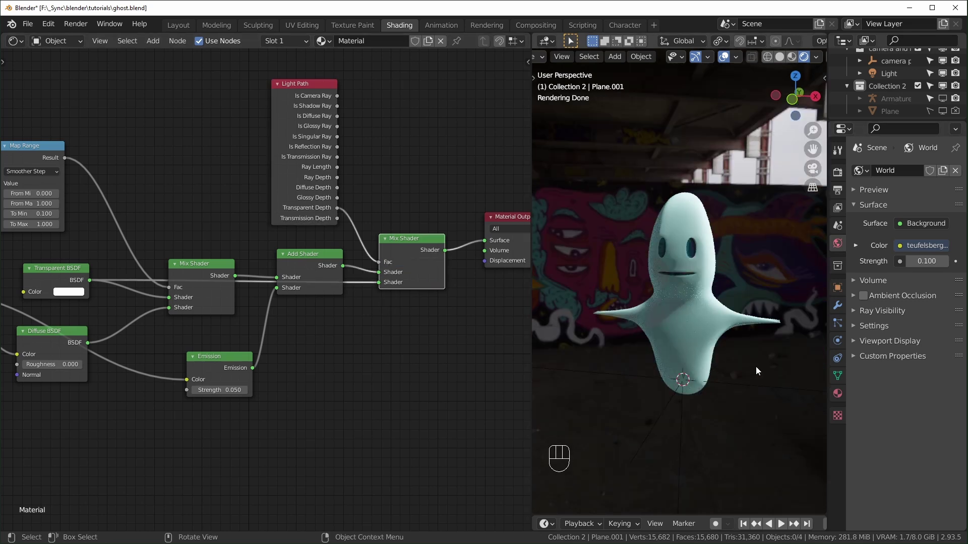
pyautogui.moveTo(750, 368); pyautogui.dragTo(656, 353, button='middle')
pyautogui.scroll(3, 706, 282)
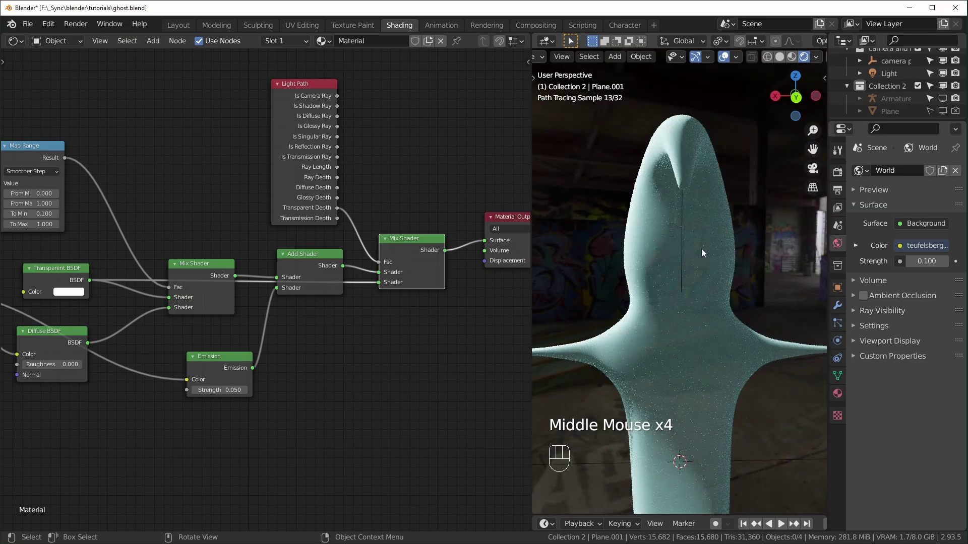